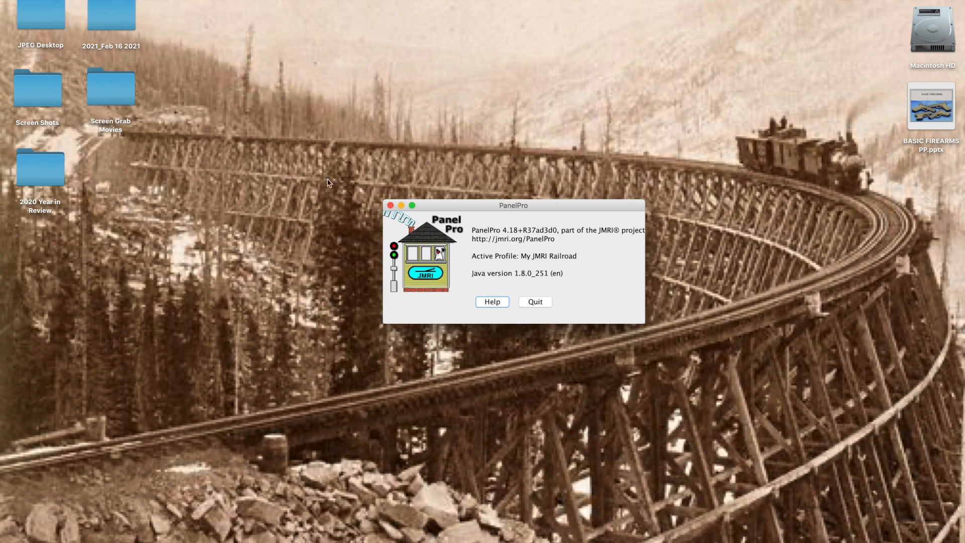
Open the Operations settings and enter "Operations Video" as the railroad name.
left_click(125, 0)
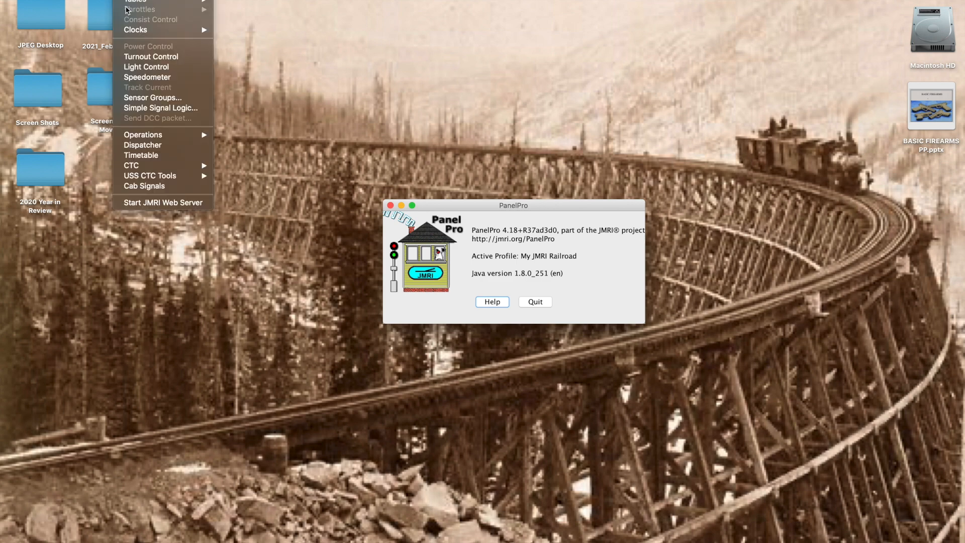
mouse_move(162, 137)
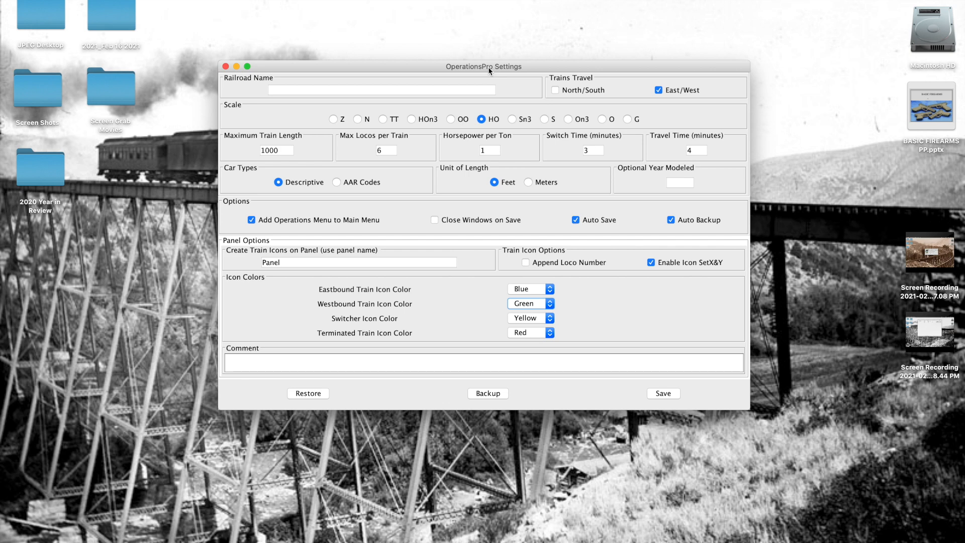
left_click(291, 91)
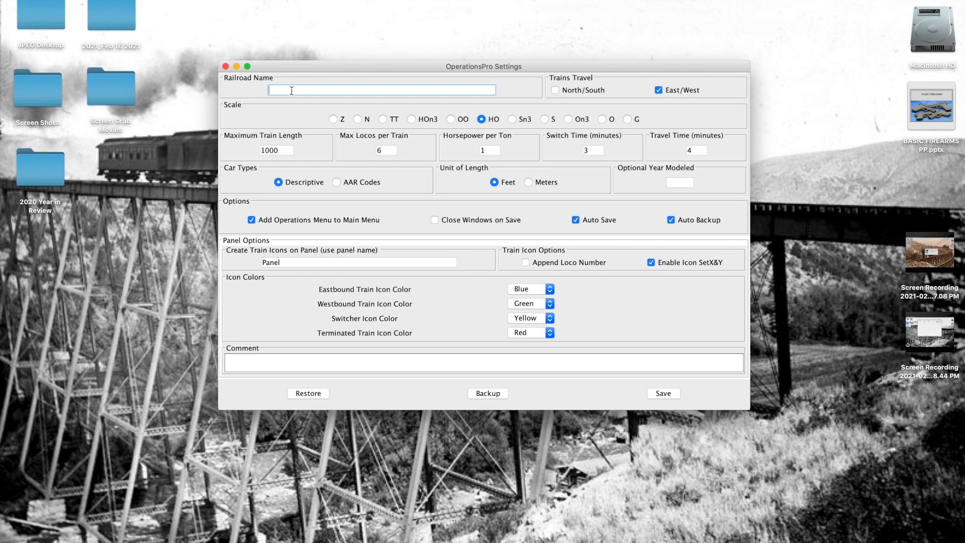
type("Operations Video")
Keep train travel to East/West only, set the scale to HOn3 and allow a maximum of 6 locos per train.
left_click(555, 91)
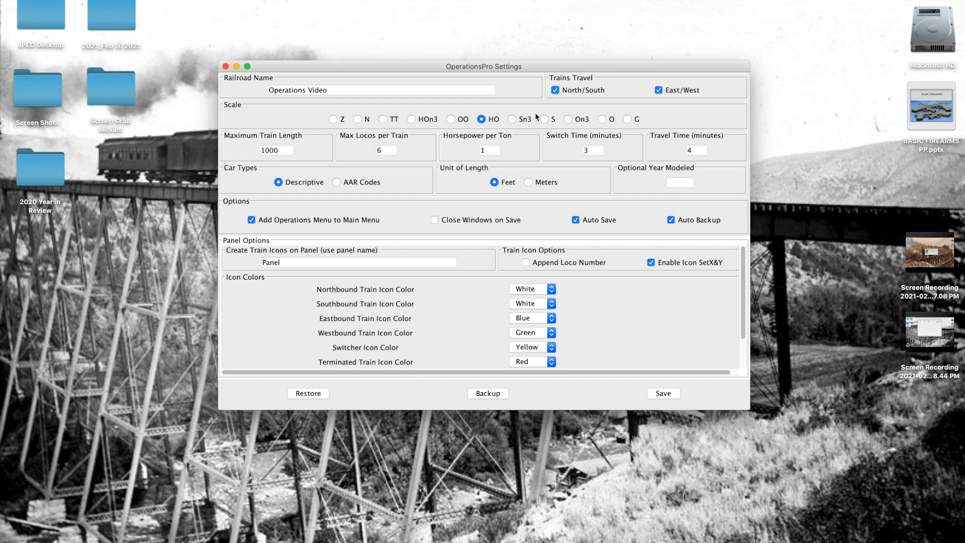
left_click(555, 89)
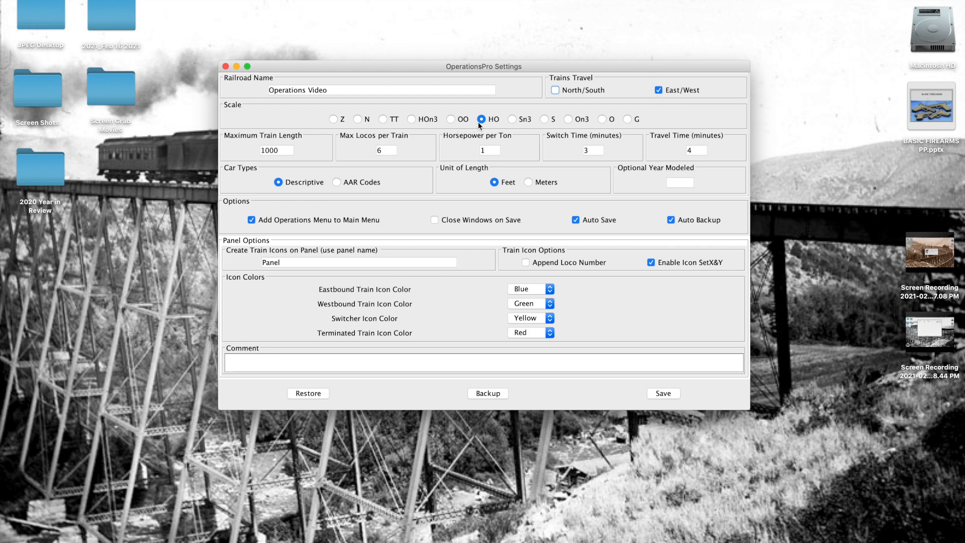
left_click(413, 120)
double_click(379, 150)
type("6")
Review the horsepower per ton, switch time, travel time, optional year modeled and panel name settings.
left_click(491, 150)
left_click_drag(504, 66, 504, 61)
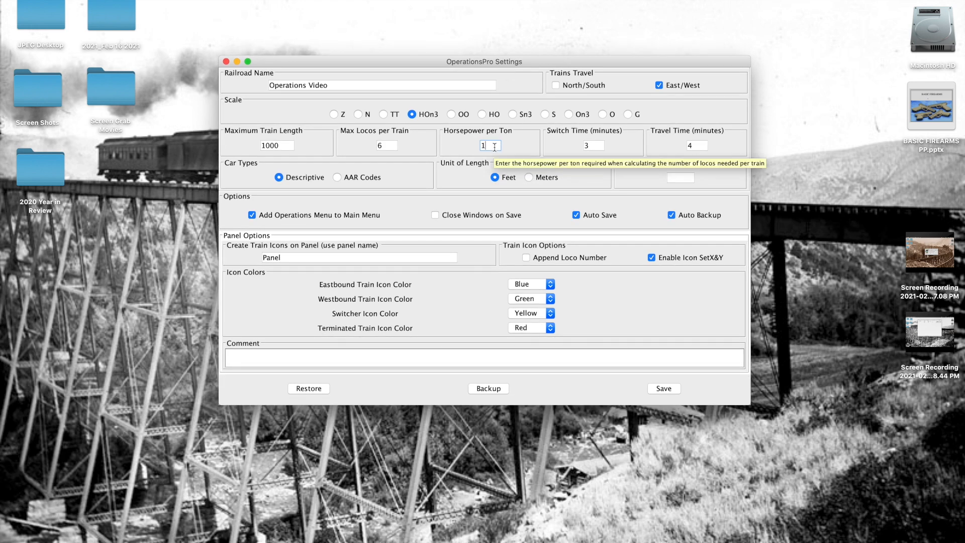
double_click(594, 146)
mouse_move(597, 148)
mouse_move(701, 147)
left_click(680, 180)
left_click(285, 258)
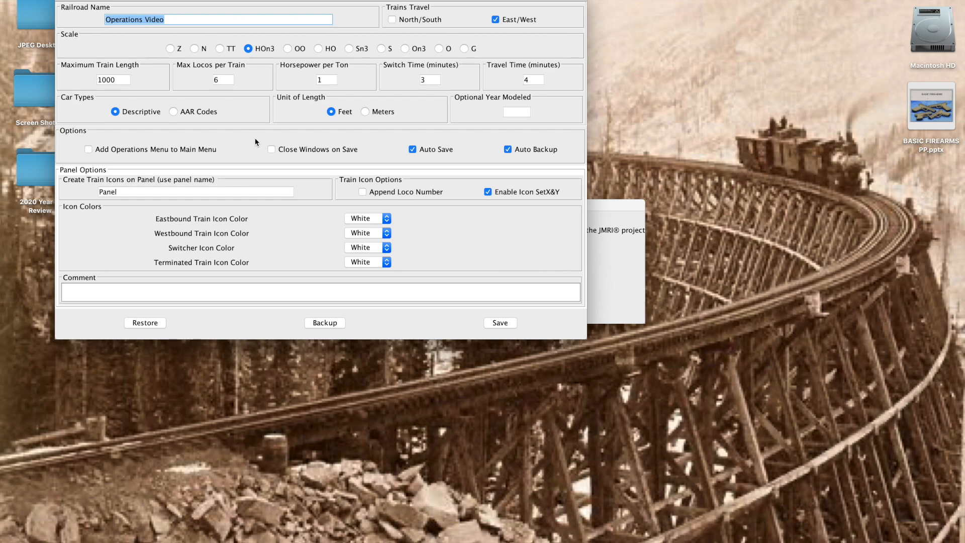
Enable adding the Operations menu to the main menu, then save and close the Operations settings.
left_click_drag(260, 0, 387, 95)
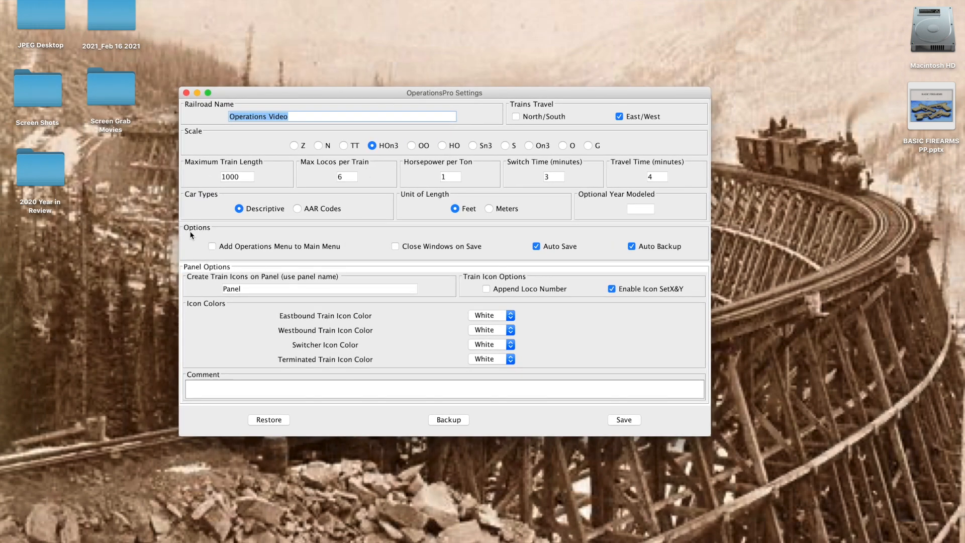
left_click(213, 246)
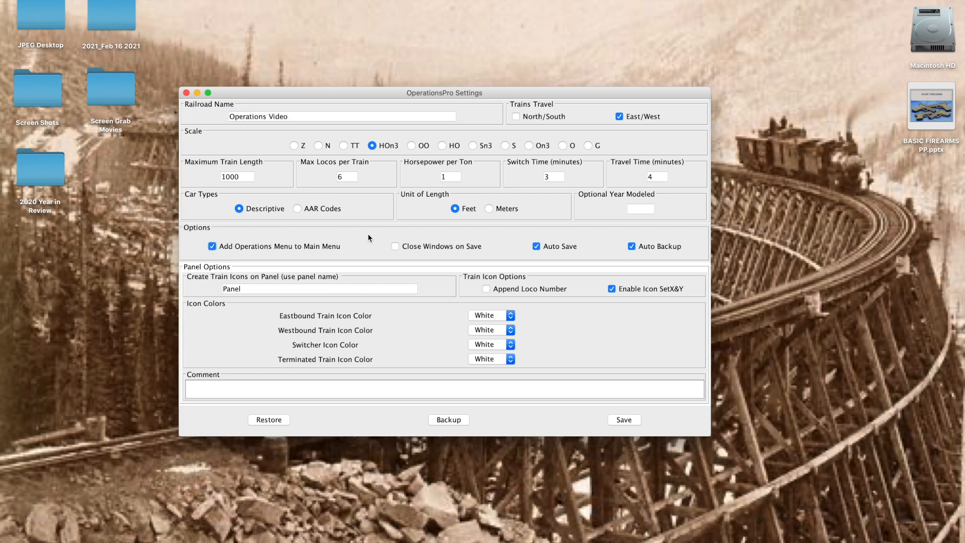
left_click(625, 422)
left_click(186, 93)
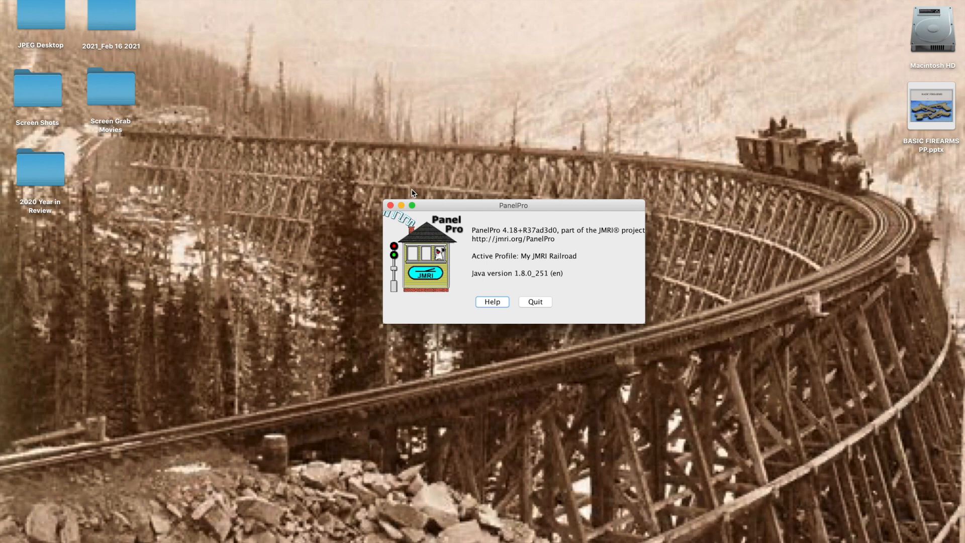
Restart PanelPro and open the Operations Locations list in a taller window.
left_click(536, 302)
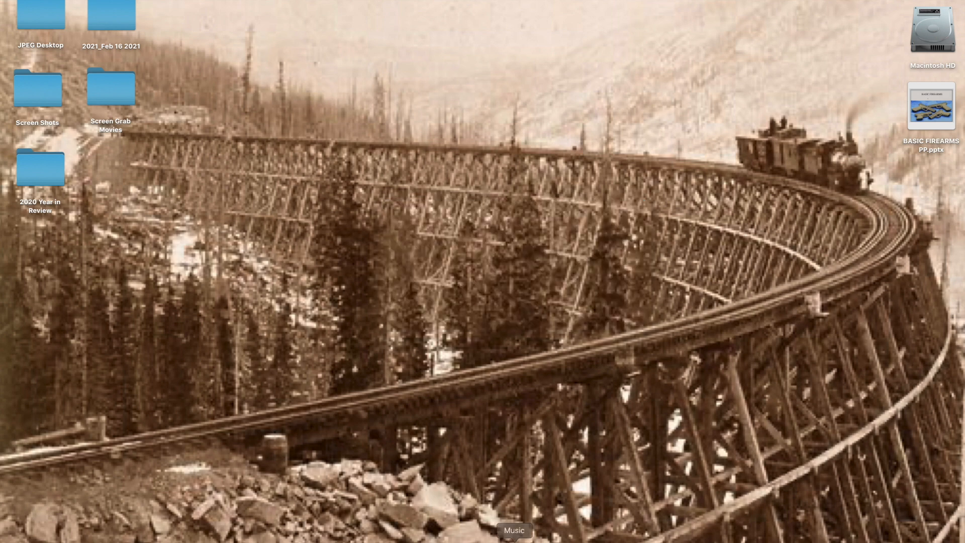
left_click(447, 538)
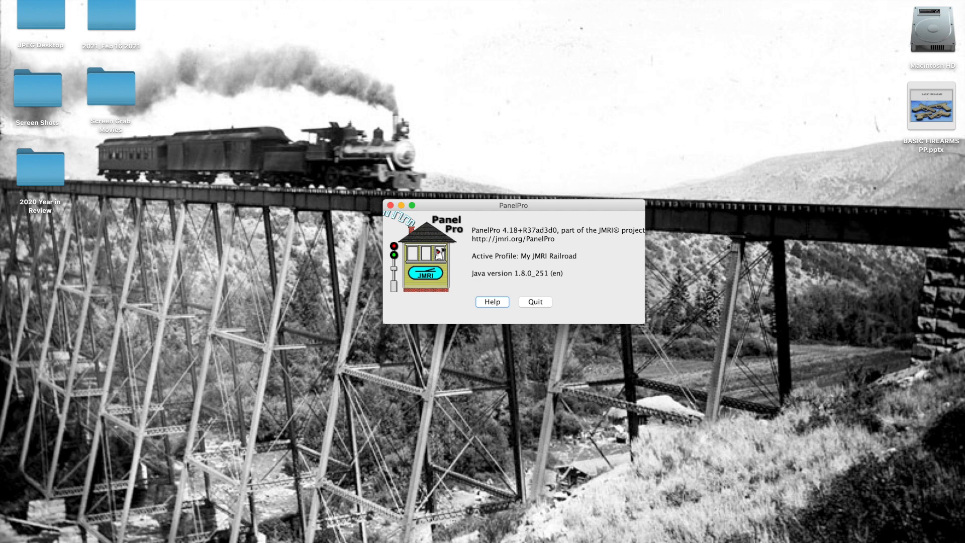
left_click(229, 0)
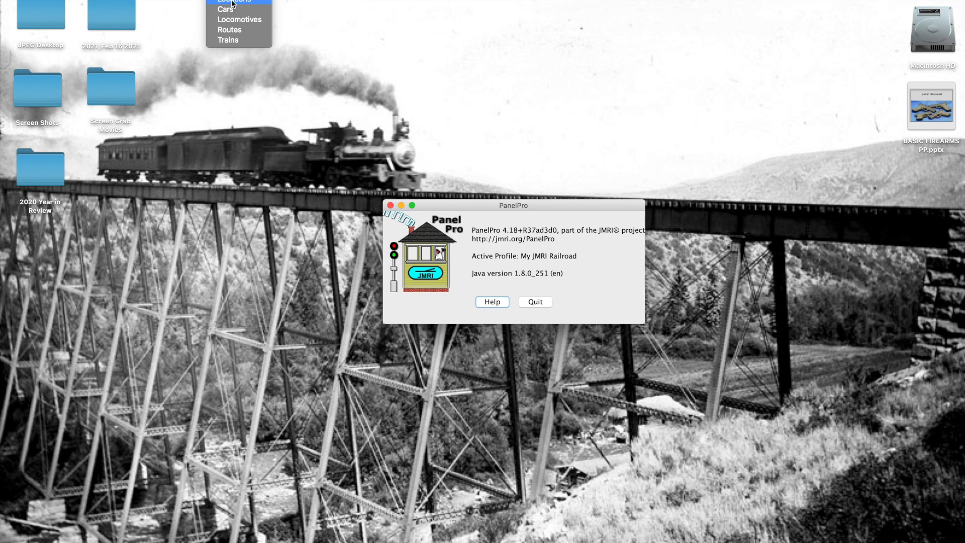
left_click(232, 3)
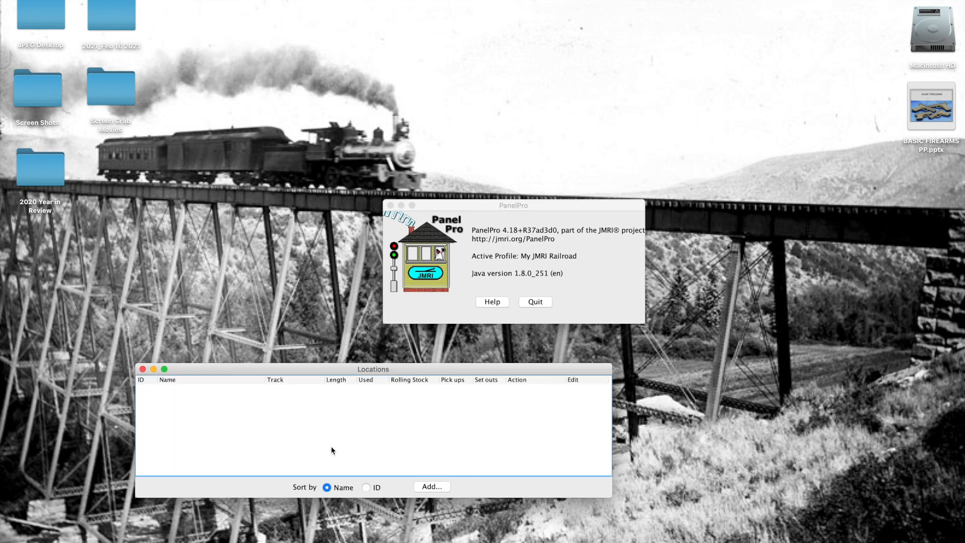
left_click_drag(355, 370, 450, 69)
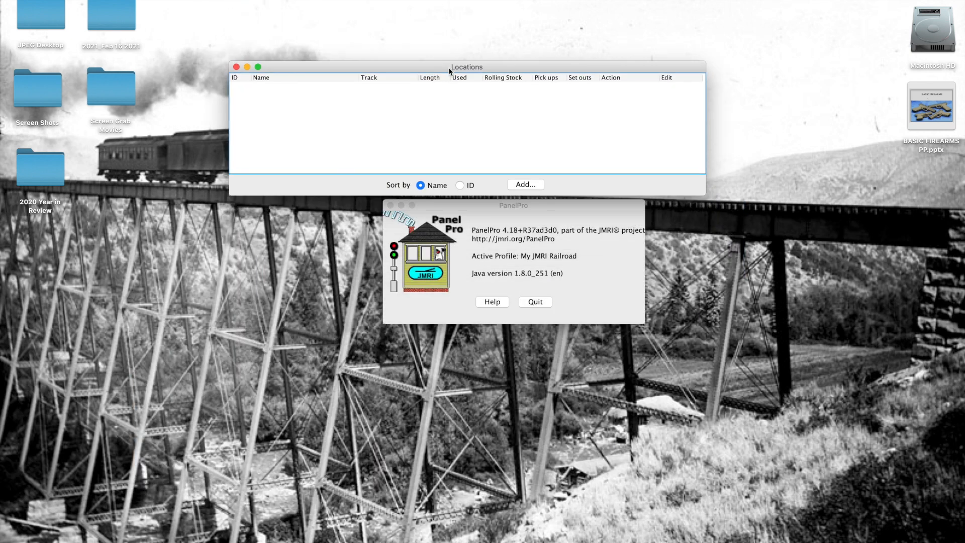
left_click_drag(497, 196, 484, 407)
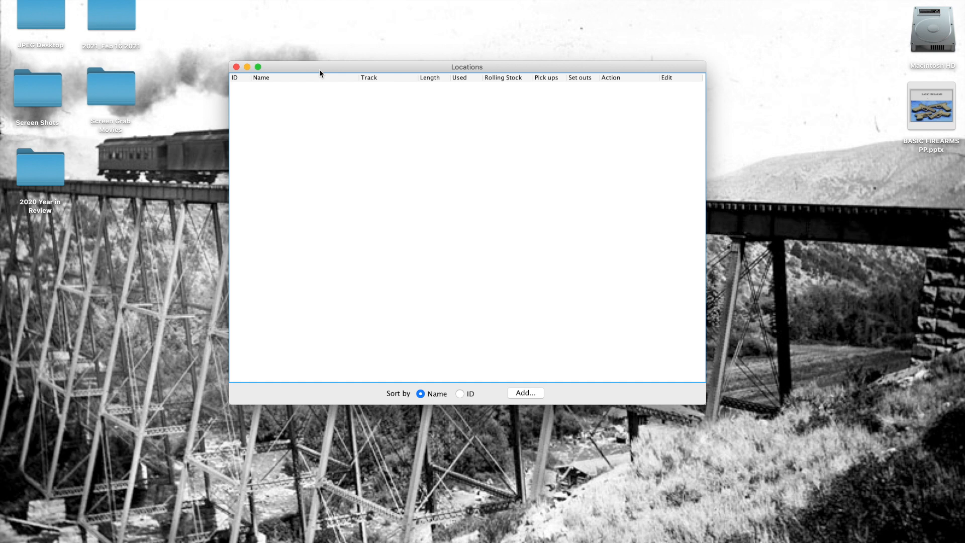
Add a new location named "Leadville".
left_click(528, 392)
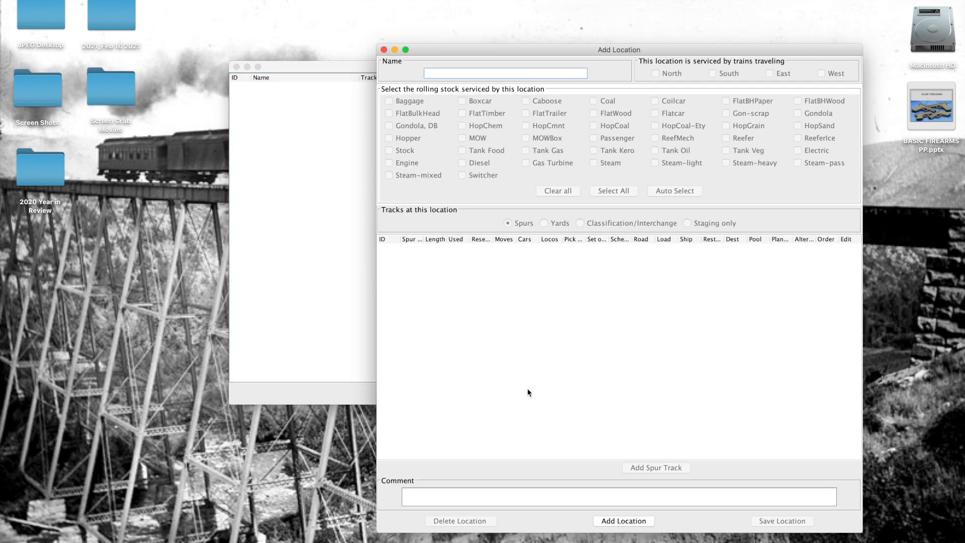
type("Leadville")
left_click(614, 522)
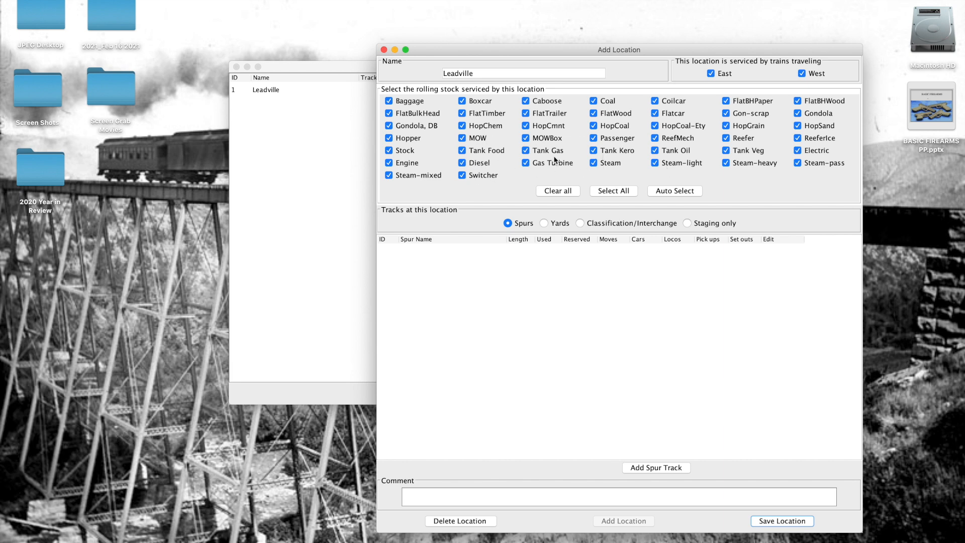
Set the track type at the Leadville location to staging only.
left_click_drag(655, 47, 623, 32)
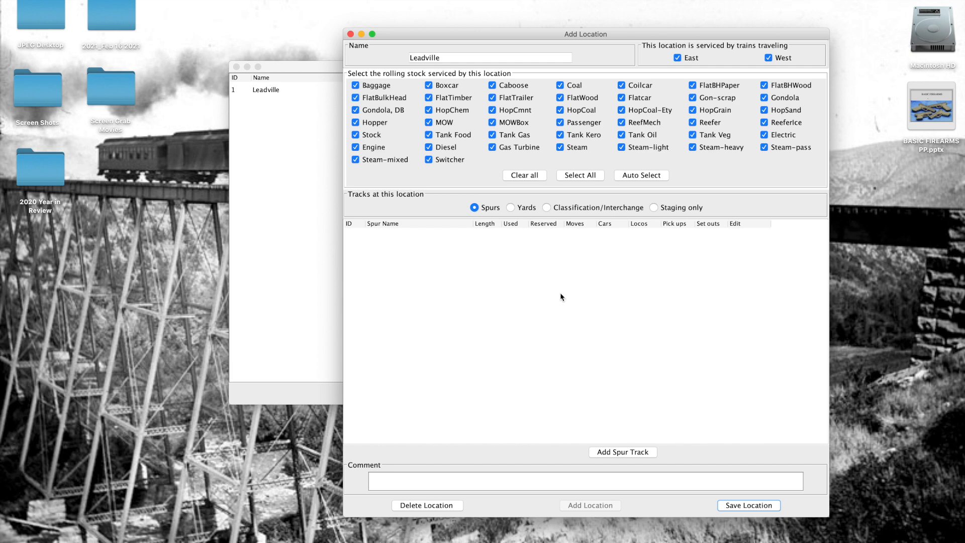
left_click(654, 208)
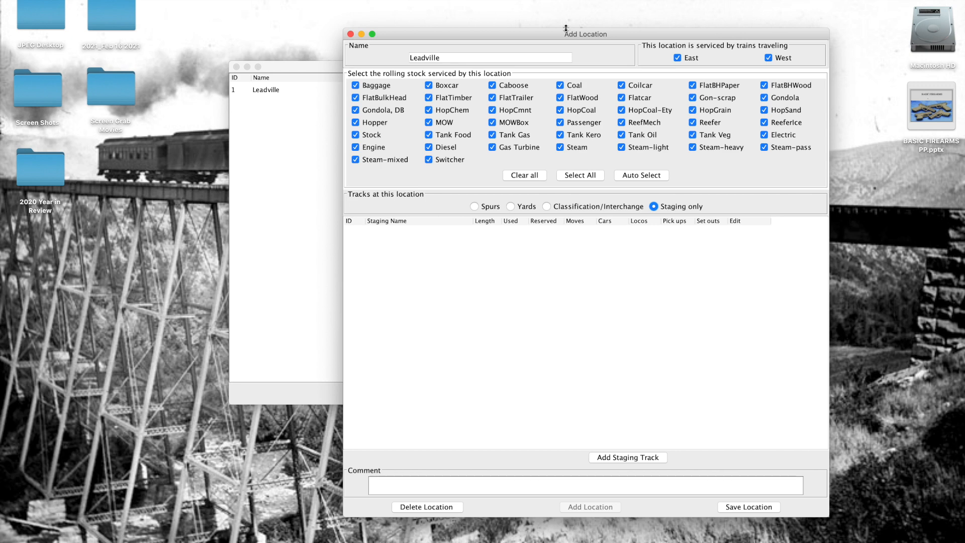
left_click_drag(565, 32, 538, 32)
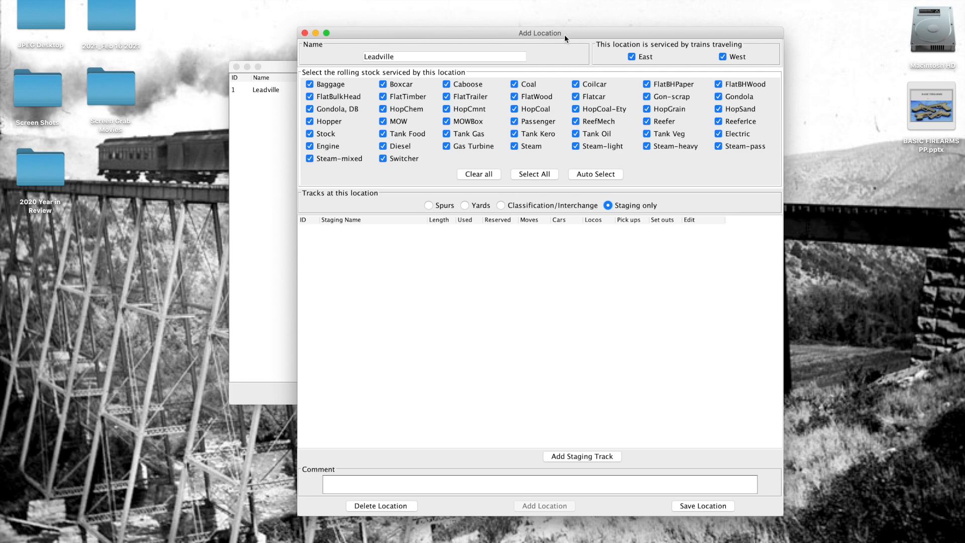
left_click_drag(563, 34, 562, 34)
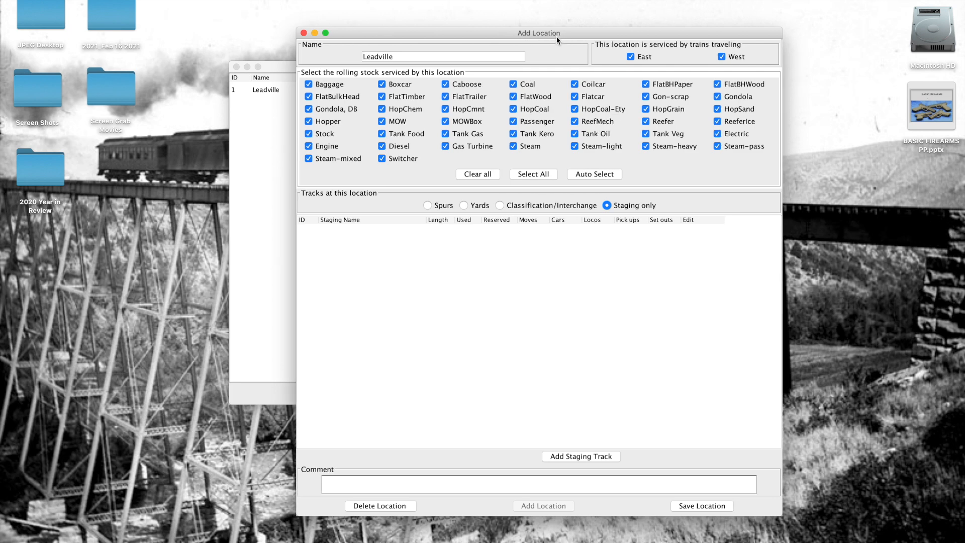
left_click_drag(556, 31, 487, 33)
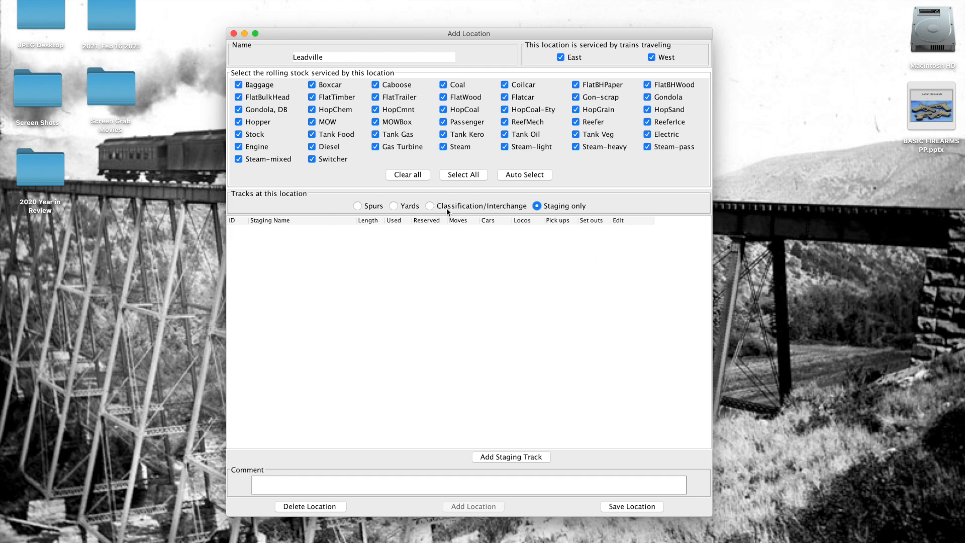
left_click(430, 206)
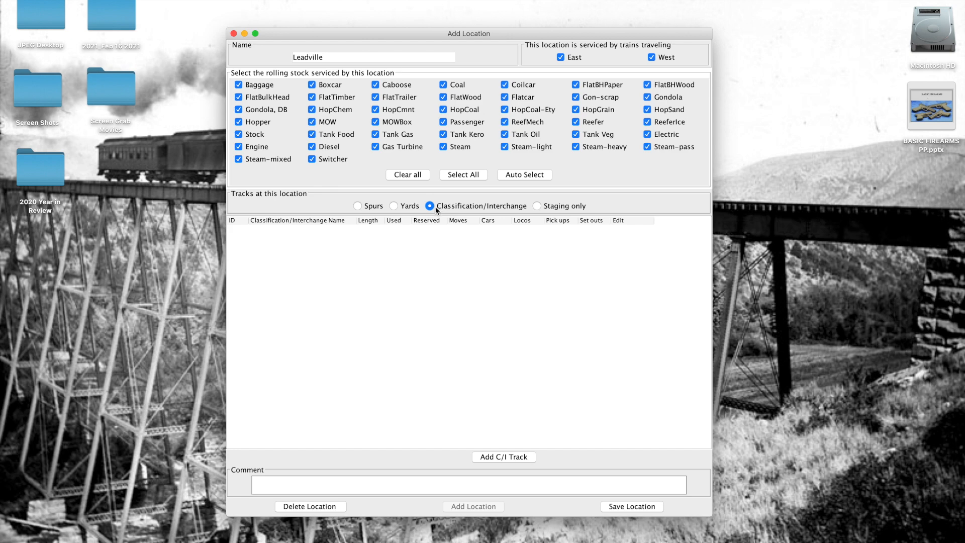
left_click(537, 207)
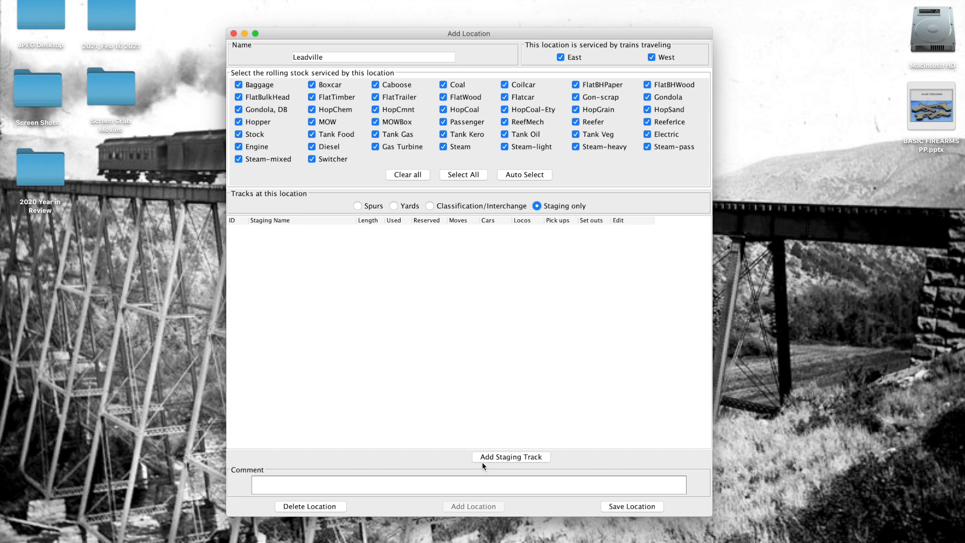
Add a staging track named "Leadville Staging 1" with a length of 54" to Leadville.
left_click(513, 457)
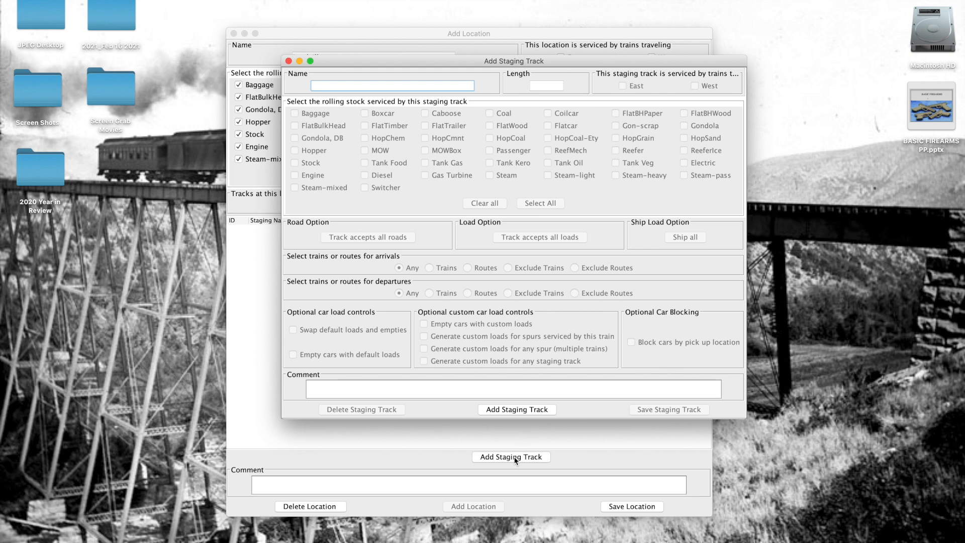
type("eadville Staging 1")
left_click(541, 87)
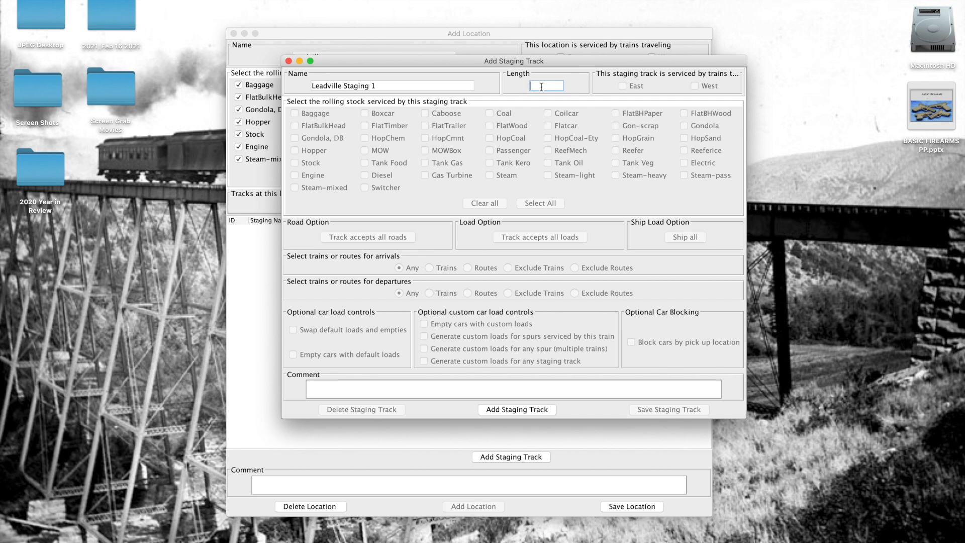
type("54\"")
left_click(506, 408)
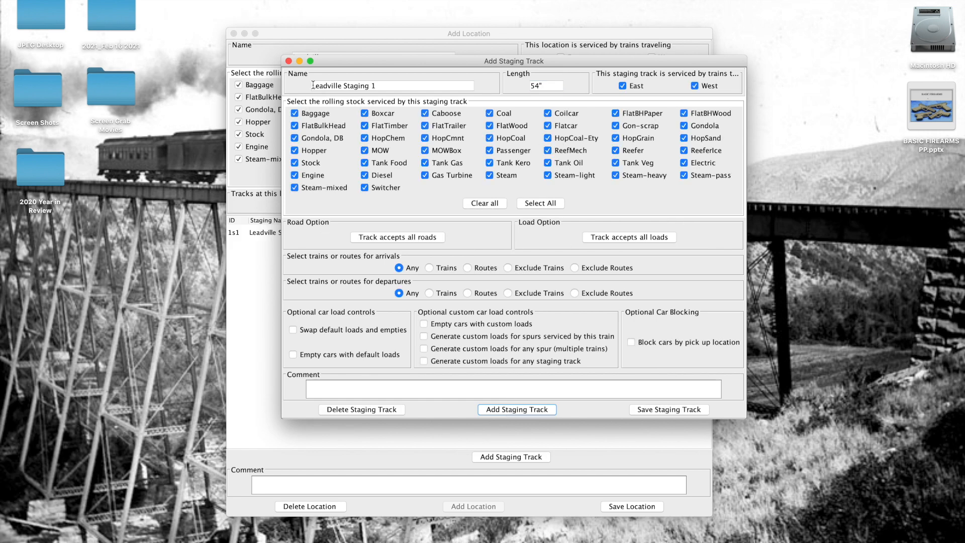
Save the Leadville staging track and the Leadville location, closing both windows.
left_click_drag(396, 61, 559, 257)
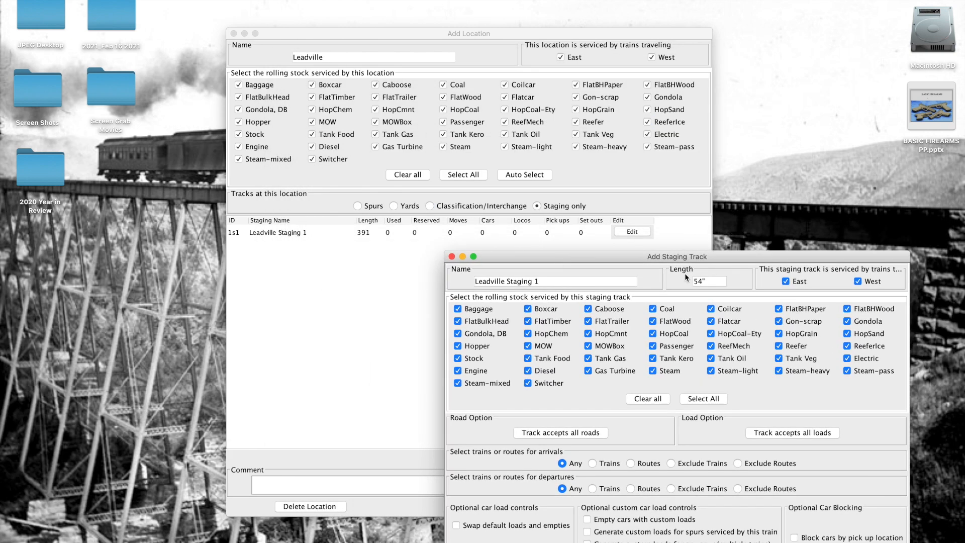
left_click_drag(643, 253, 497, 69)
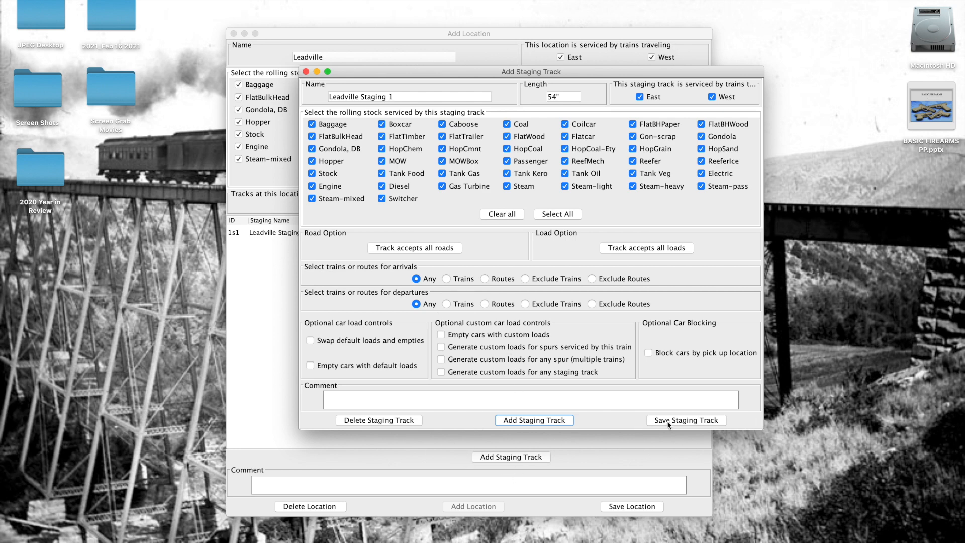
left_click(684, 423)
left_click(306, 72)
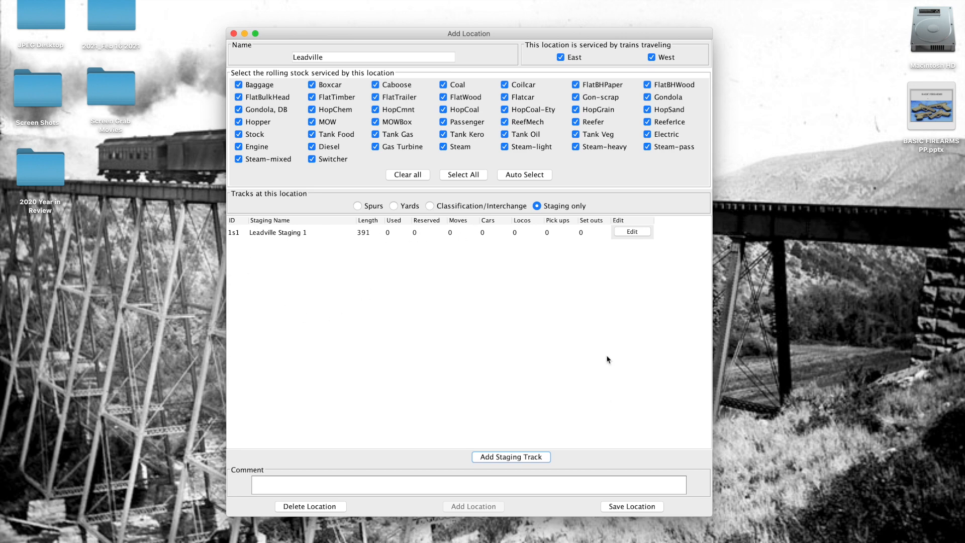
left_click(622, 509)
left_click(234, 34)
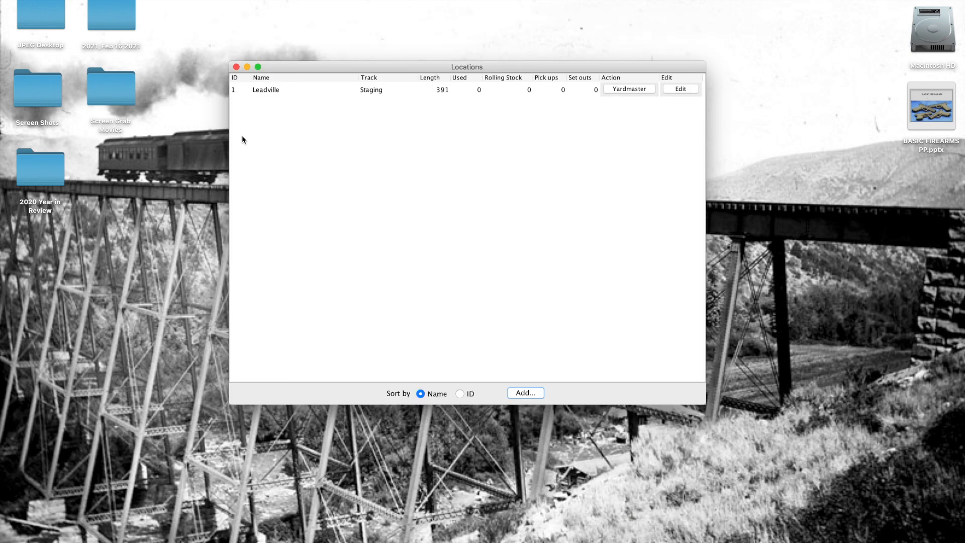
Add a new location named "Grand Junction" and set its track type to staging only.
left_click(526, 394)
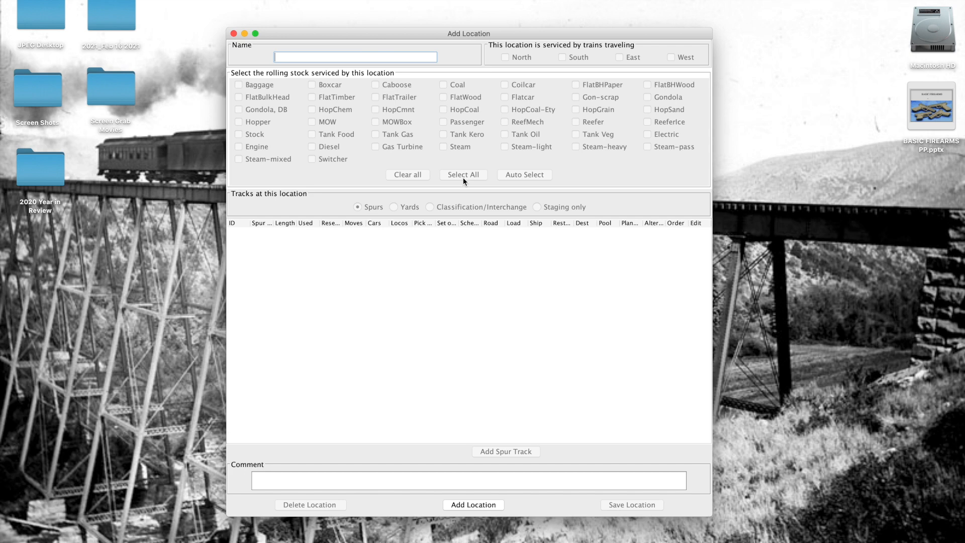
type("Grand Junction")
left_click(447, 507)
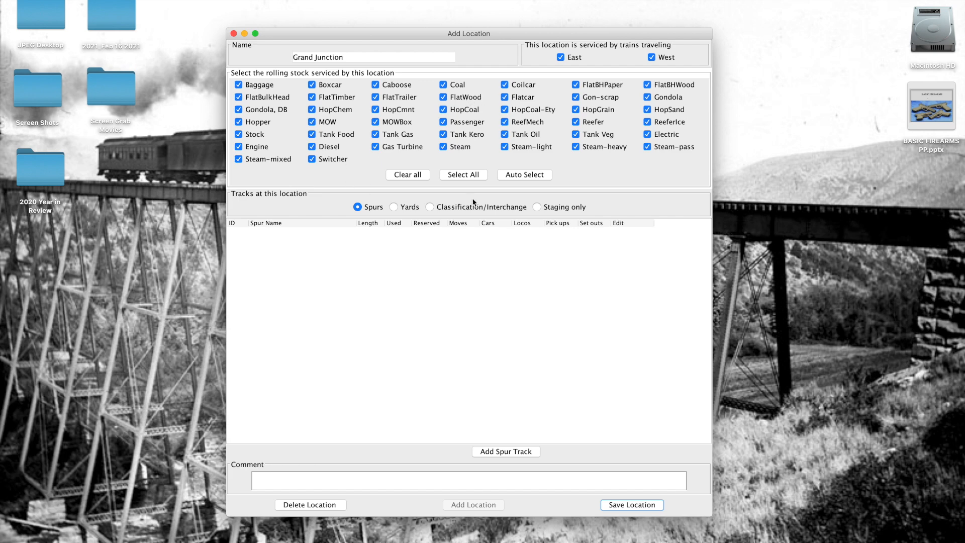
left_click(538, 208)
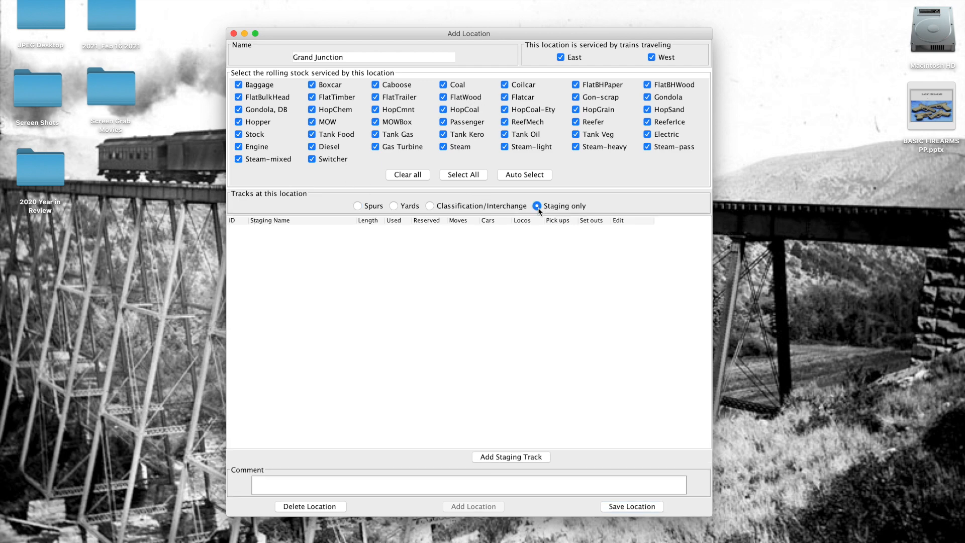
Add a staging track named "Grand Junctions 1" with a length of 54" to the Grand Junction location.
left_click(486, 457)
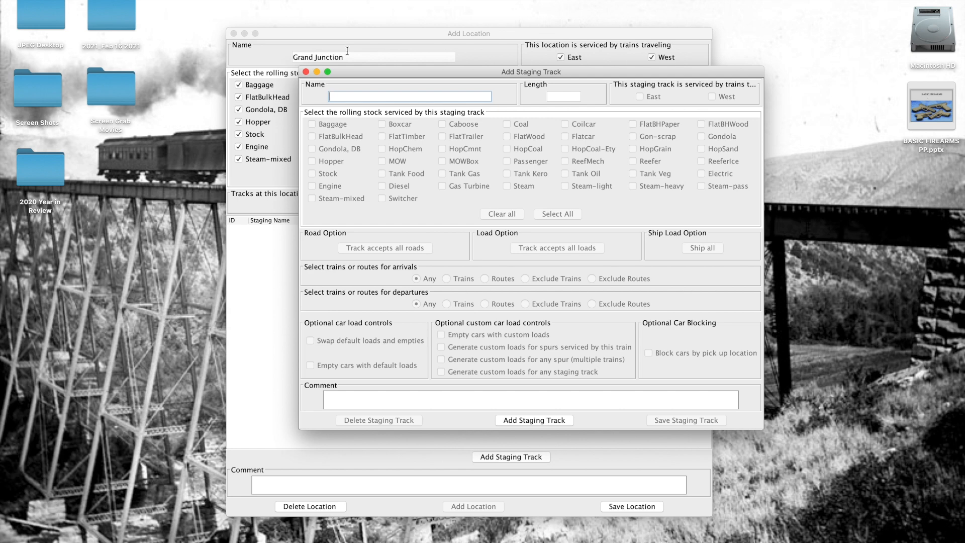
type("Grand Junctions 1")
key("Tab")
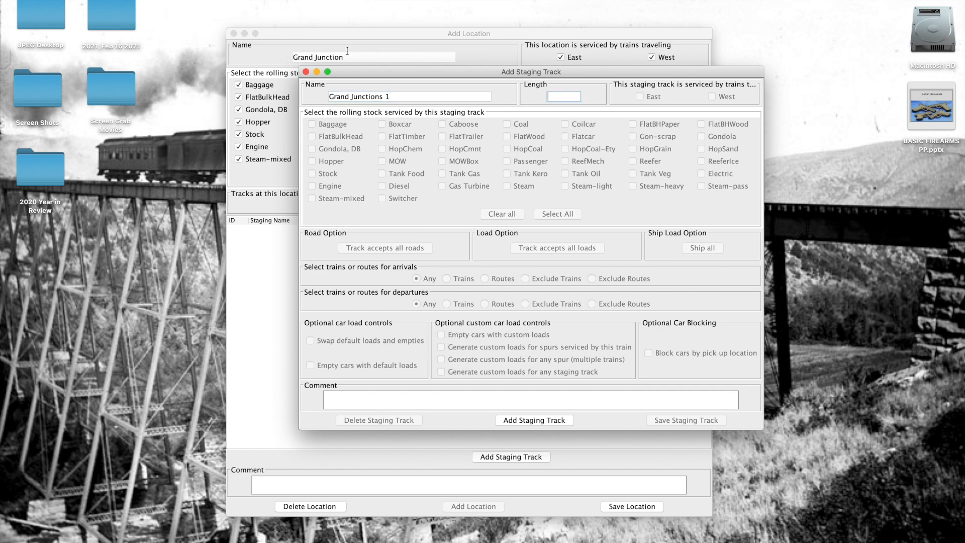
type("54")
type("\"")
left_click(533, 421)
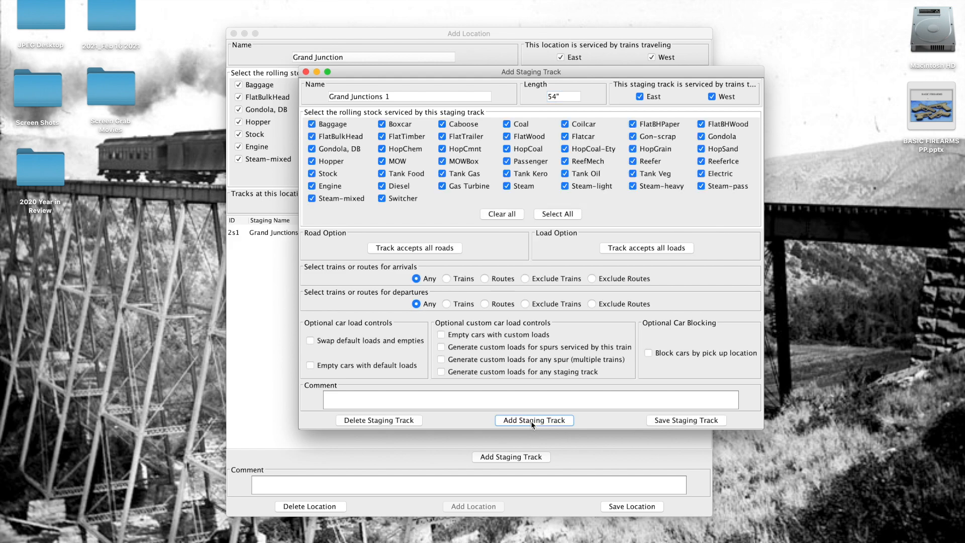
Save the Grand Junctions 1 staging track and the Grand Junction location, closing both windows.
left_click_drag(595, 429, 596, 439)
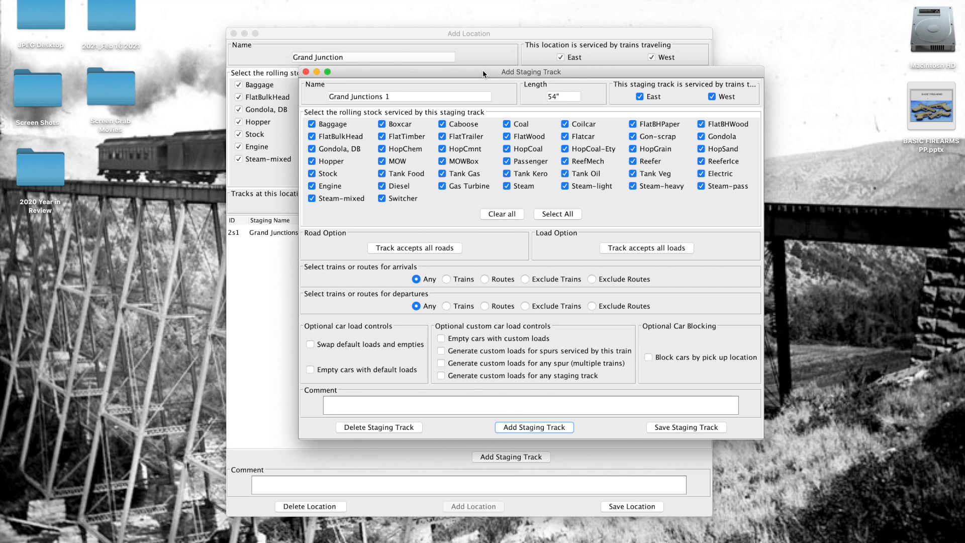
left_click_drag(483, 70, 550, 74)
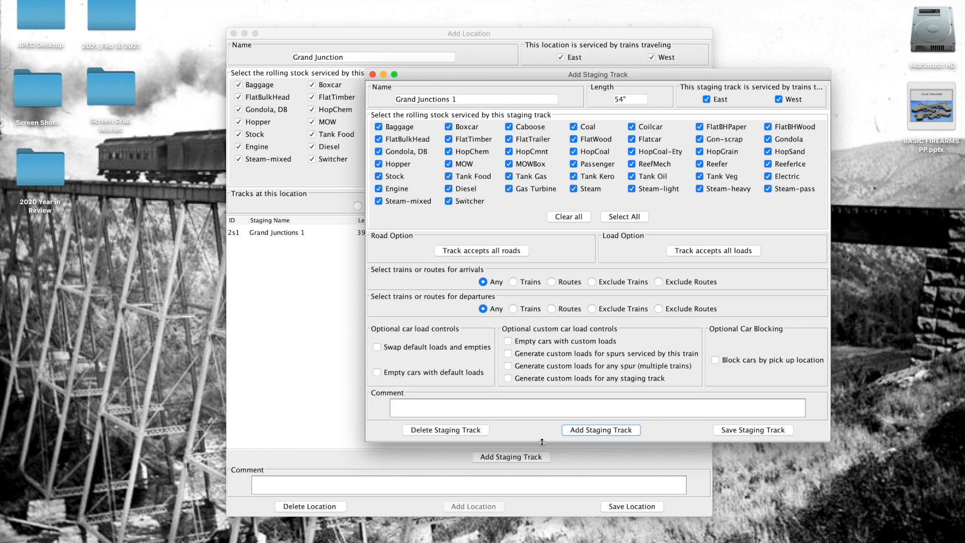
left_click_drag(542, 442, 542, 446)
left_click(734, 439)
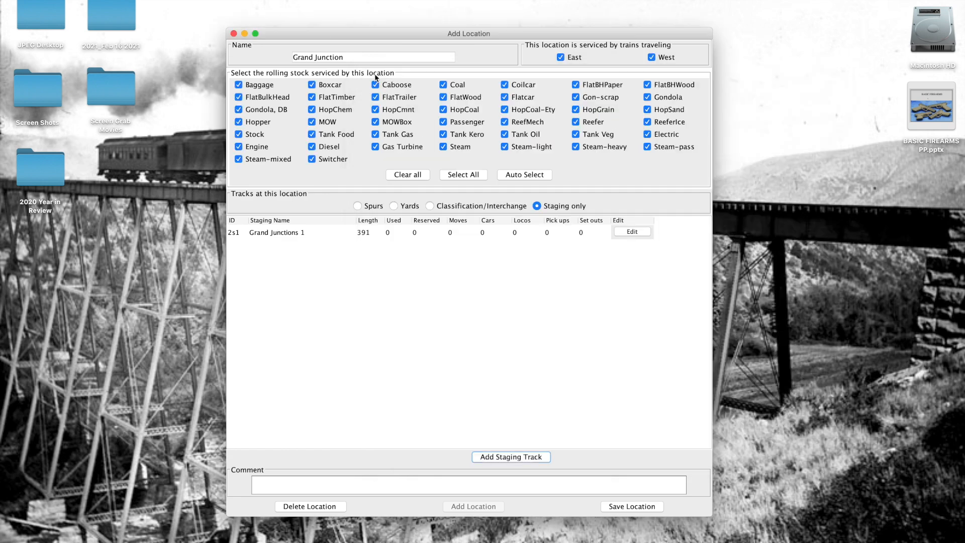
left_click(373, 75)
left_click(629, 507)
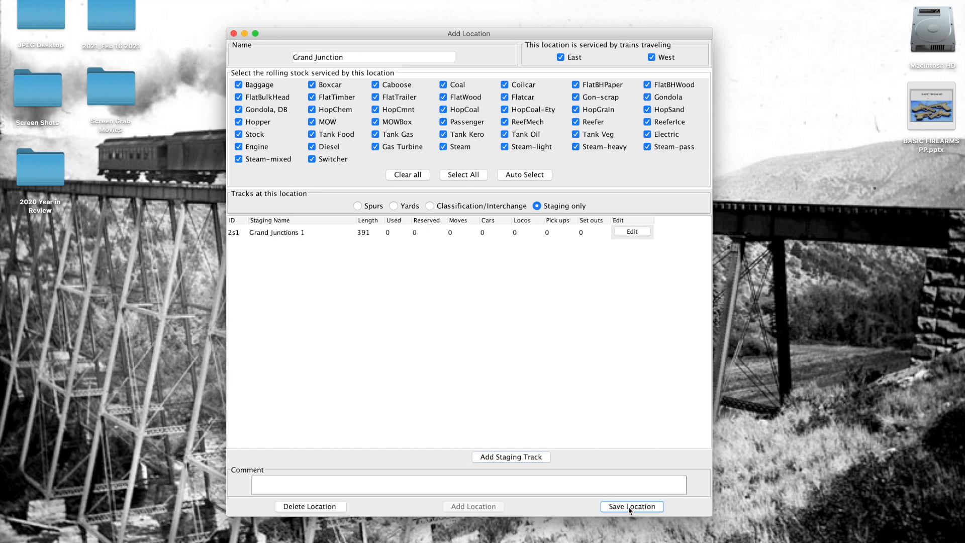
left_click(234, 34)
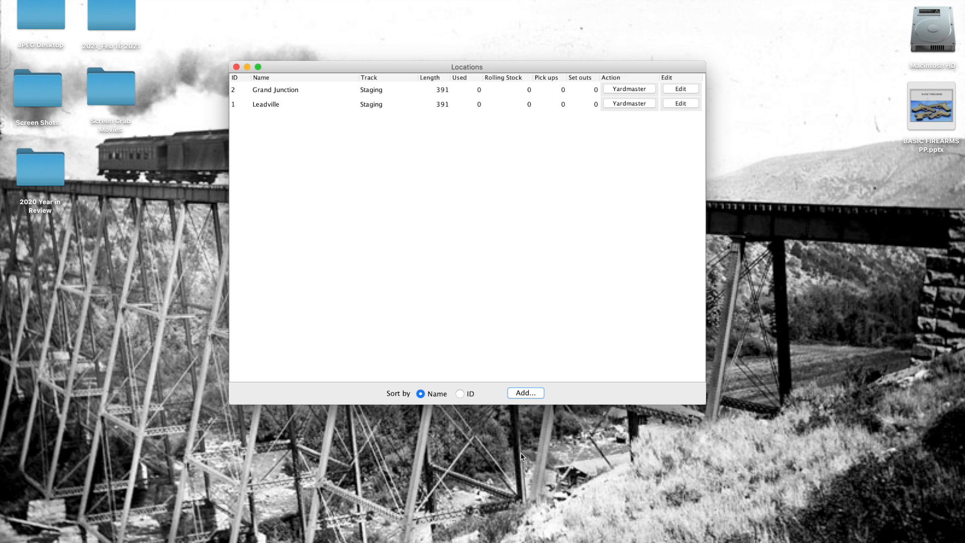
Add a new location named "Malta" and move its window higher on the desktop.
left_click(524, 394)
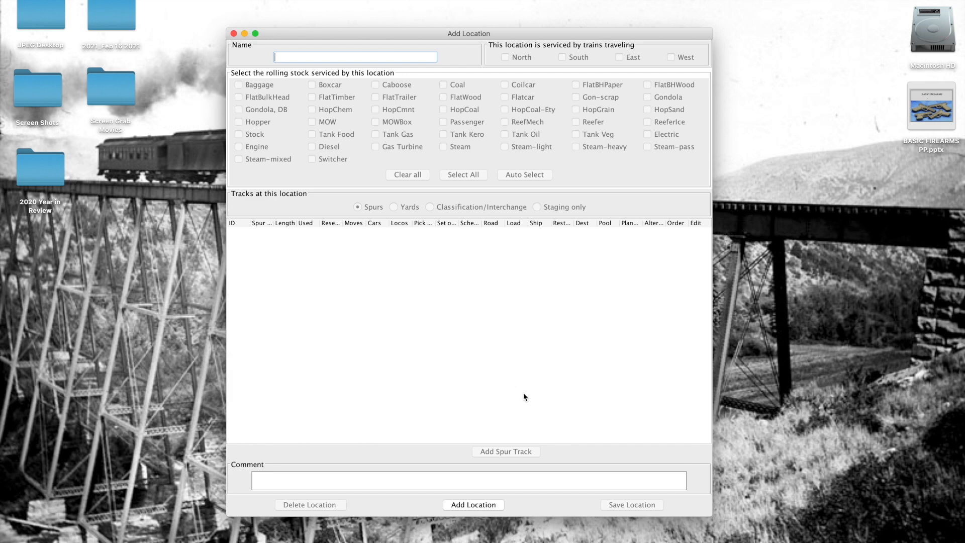
type("lta")
left_click(490, 505)
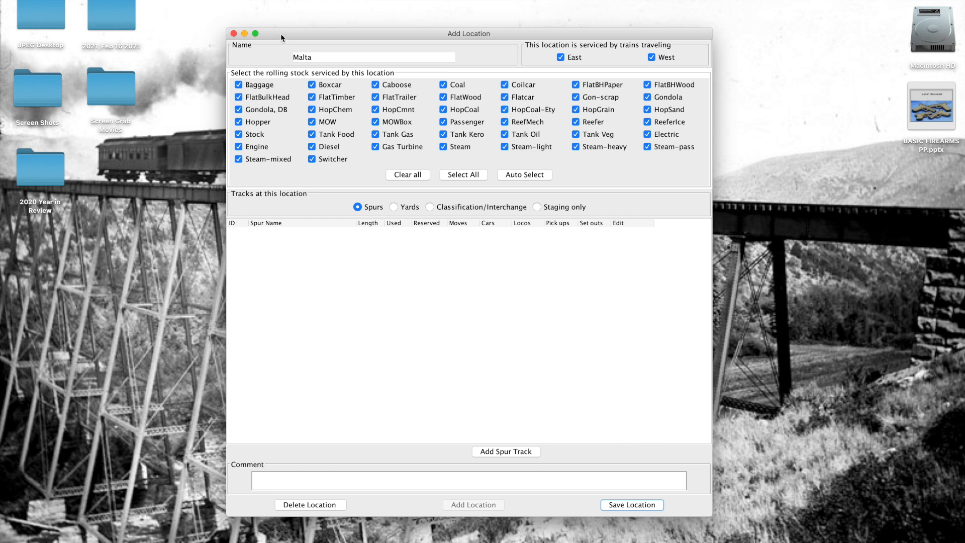
left_click_drag(281, 33, 281, 19)
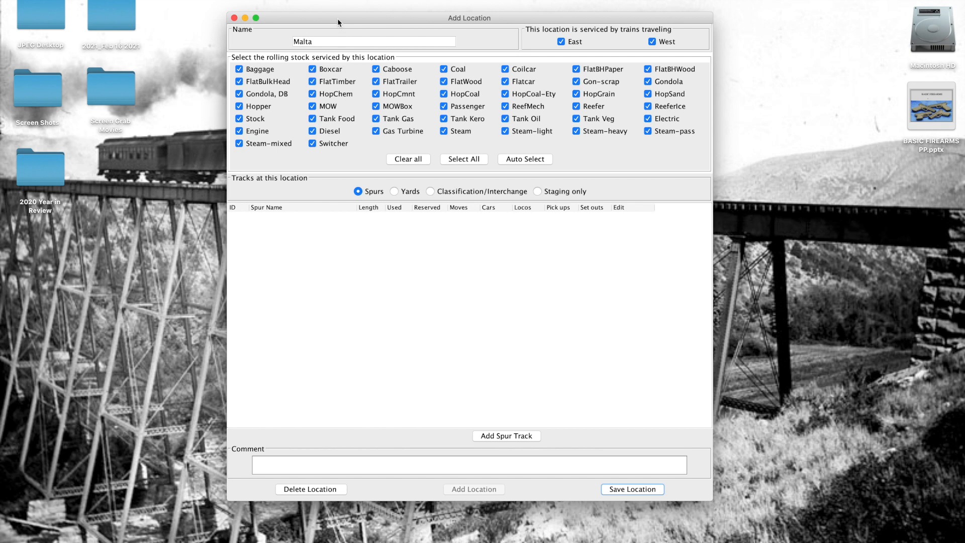
left_click_drag(337, 18, 336, 6)
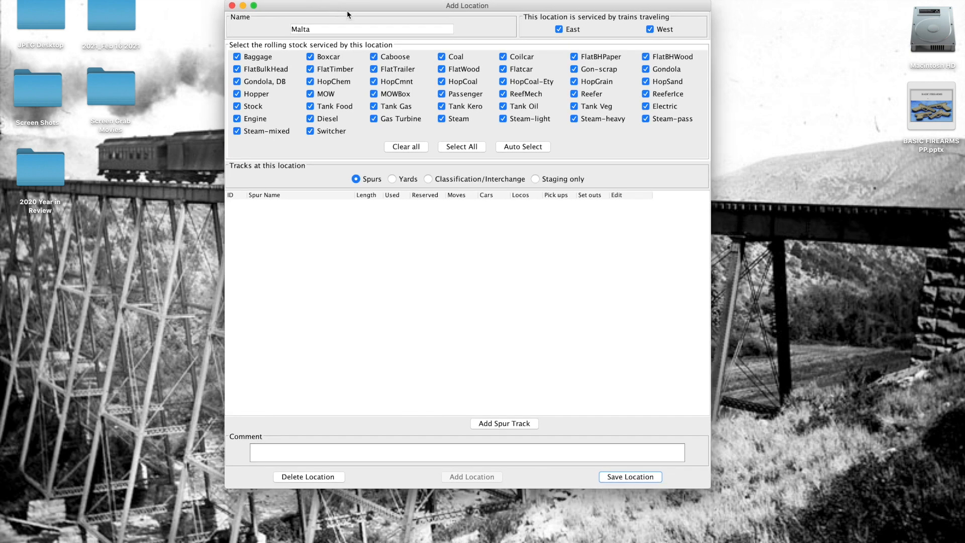
Exclude Tank Oil cars from the Malta location, re-enable them, and save the car type setting.
left_click(503, 107)
mouse_move(487, 7)
left_mouse_down()
mouse_move(481, 25)
mouse_move(483, 16)
left_mouse_up()
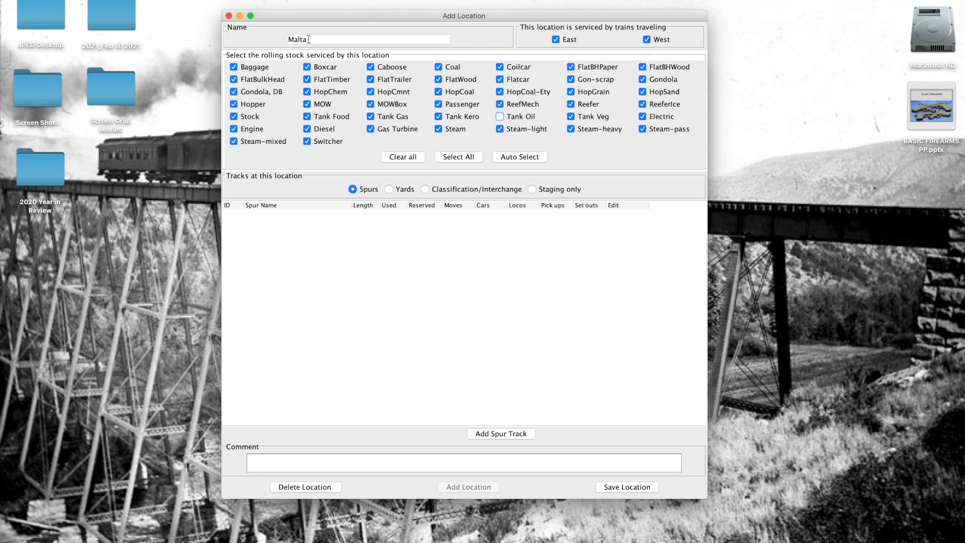
left_click(500, 117)
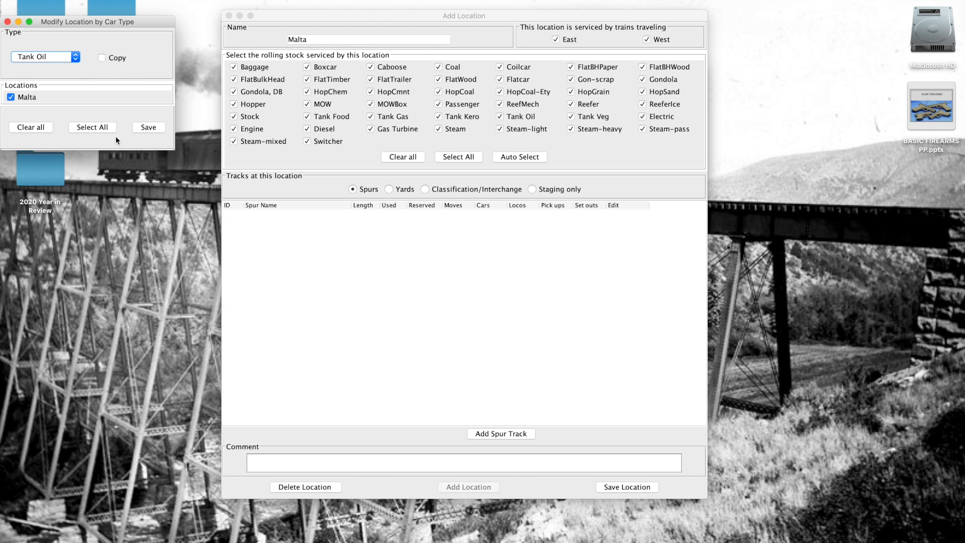
left_click(156, 128)
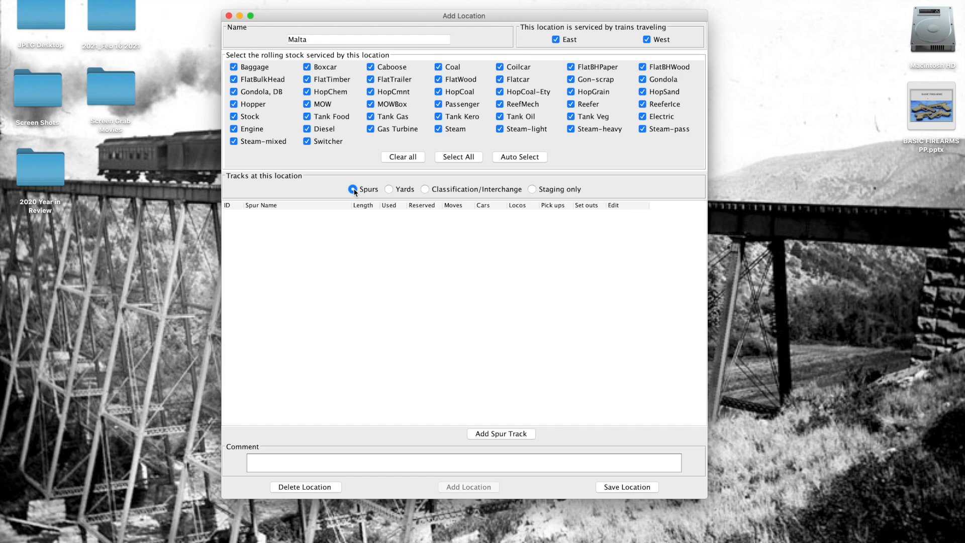
Add a spur track named "Sperry Farms" with a length of 12" to Malta.
left_click(482, 436)
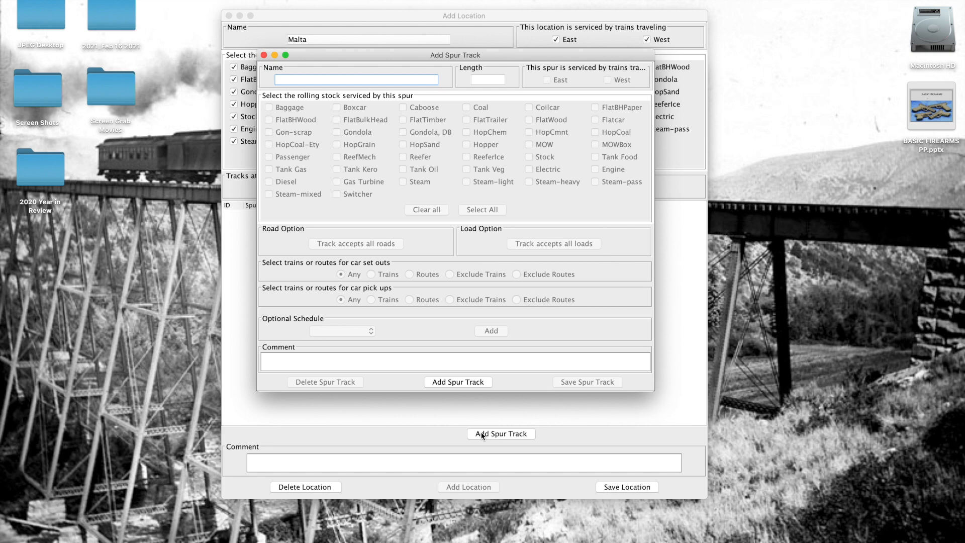
type("Sperry Farms")
left_click(485, 81)
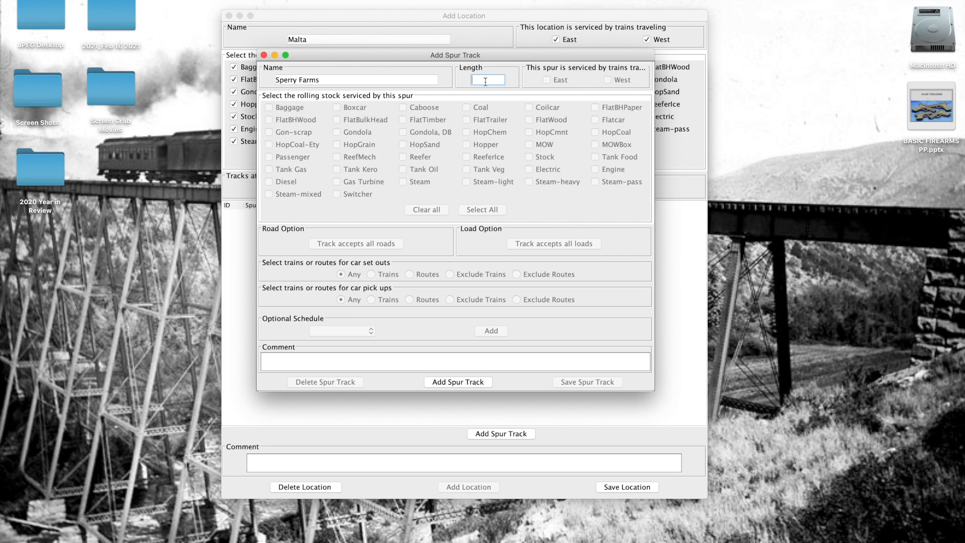
type("12\"")
left_click(459, 383)
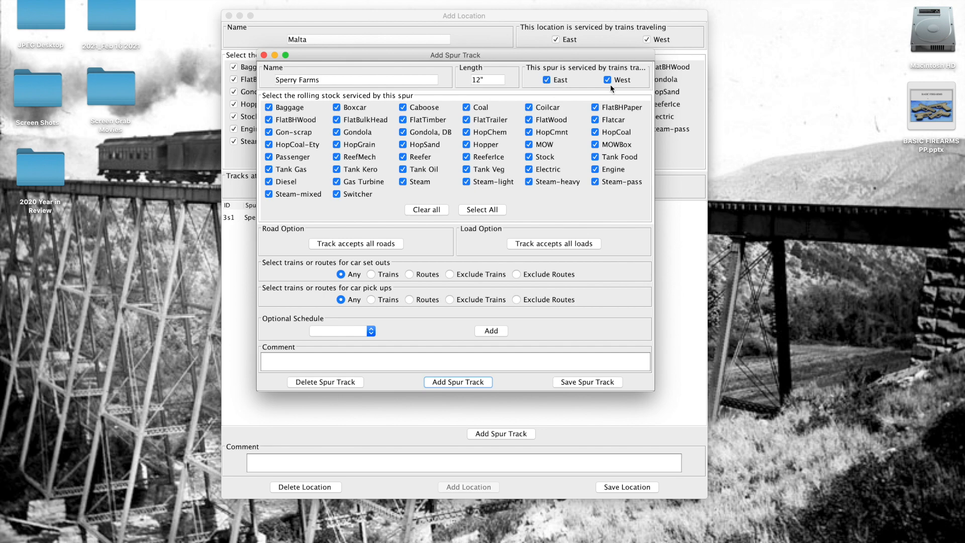
Limit the Sperry Farms spur to Boxcar, Flatcar and Stock cars, and save the spur and the Malta location.
left_click(325, 80)
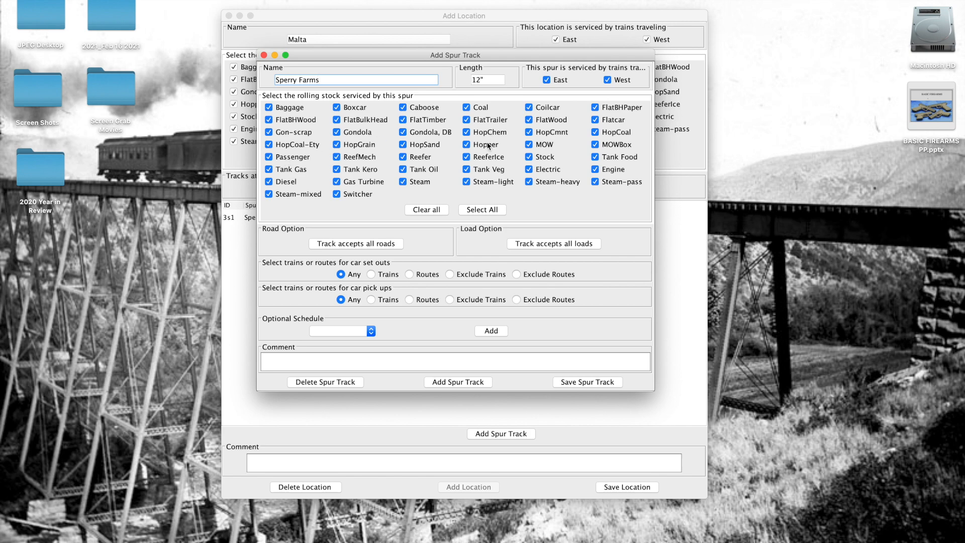
left_click(433, 211)
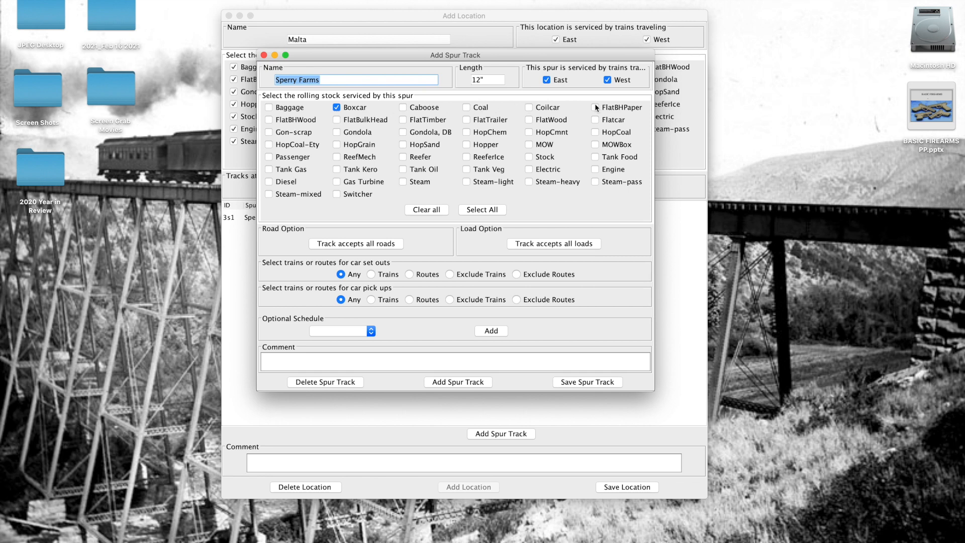
left_click(595, 119)
left_click(529, 157)
left_click(593, 382)
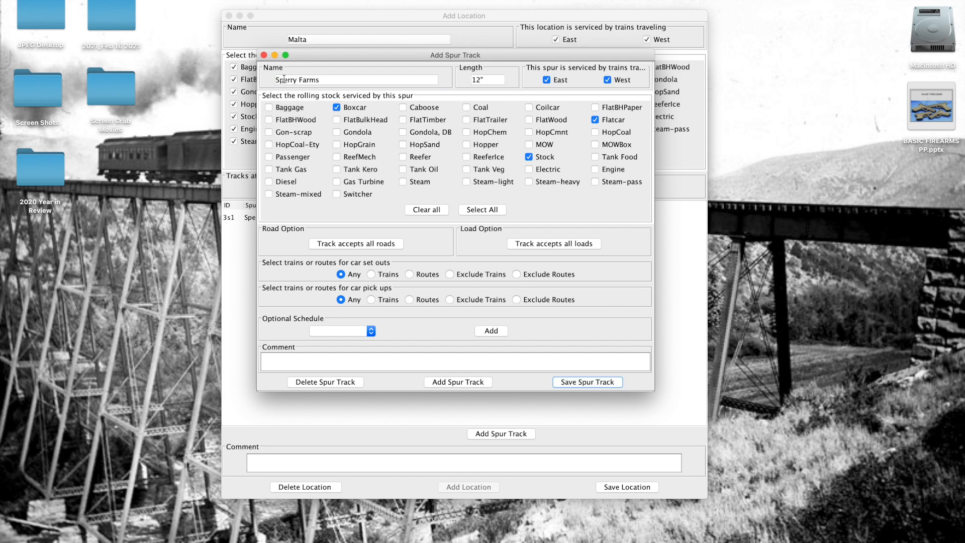
left_click(264, 56)
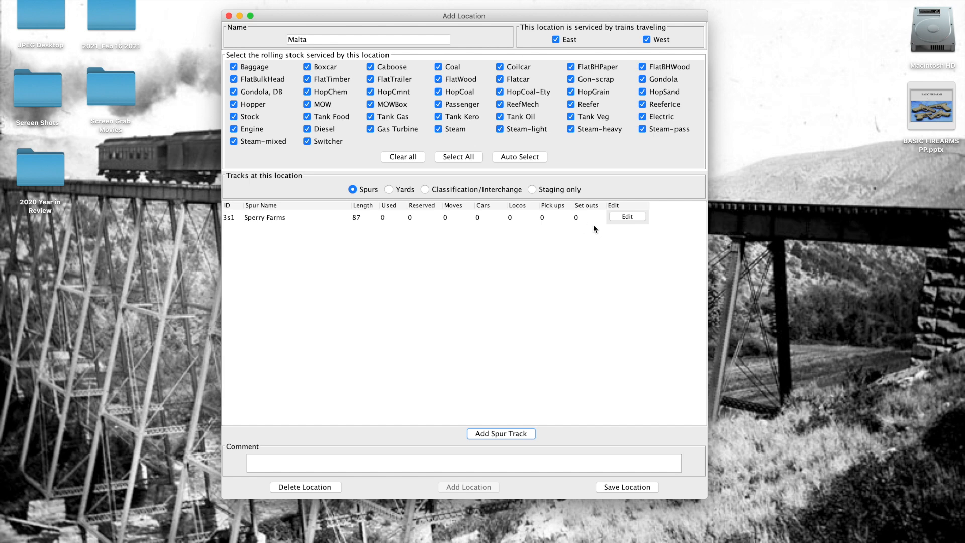
left_click(626, 488)
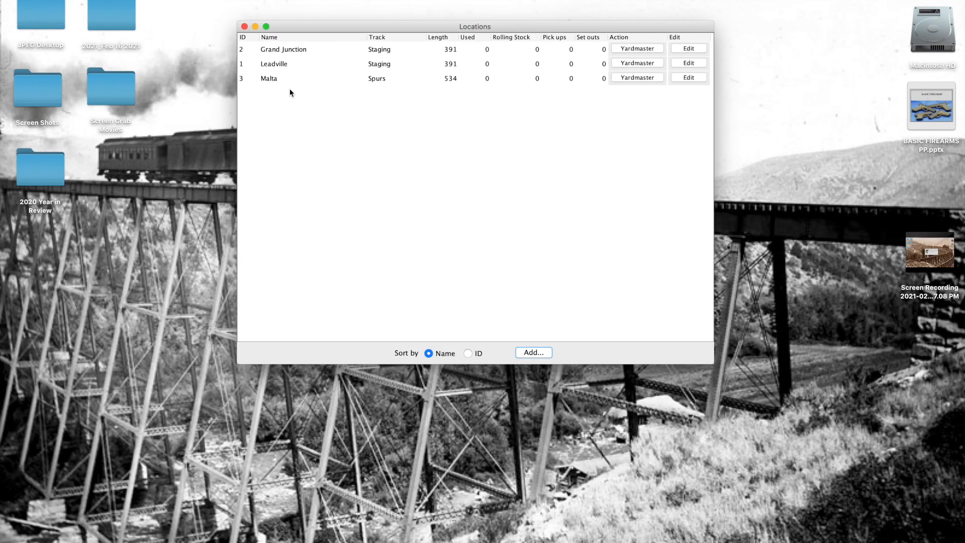
Review the Grand Junction and Leadville staging locations in the locations list and mark the staging track on the layout plan.
left_click(286, 53)
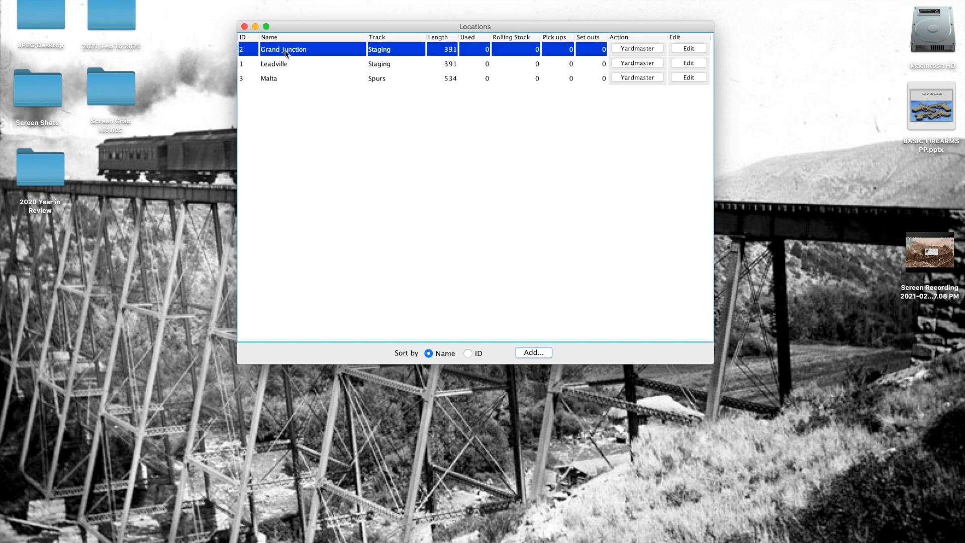
left_click(288, 67)
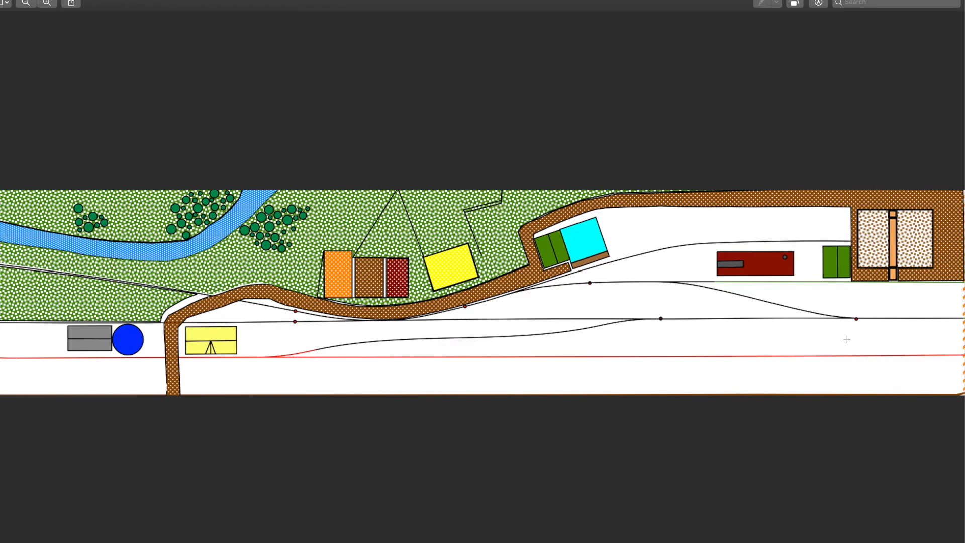
left_click_drag(958, 349, 431, 369)
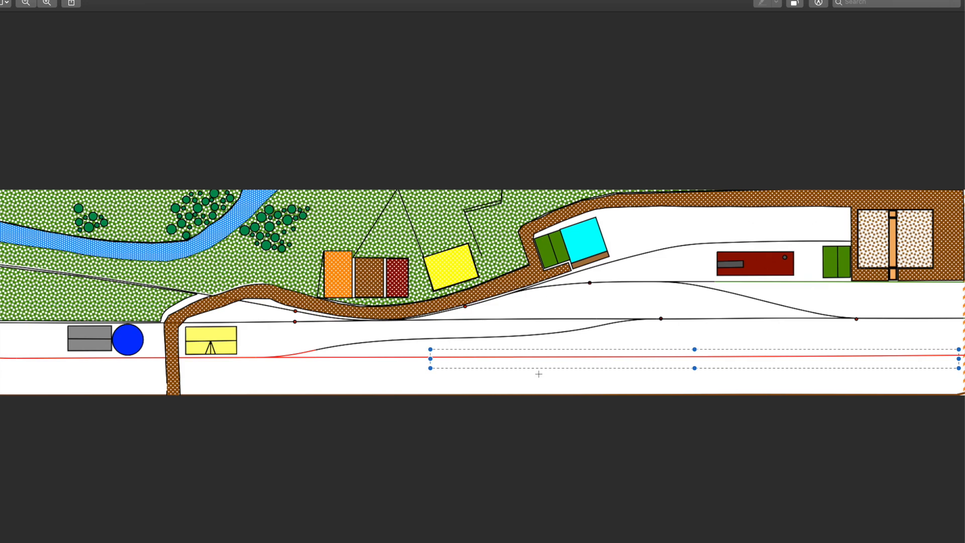
left_click(551, 455)
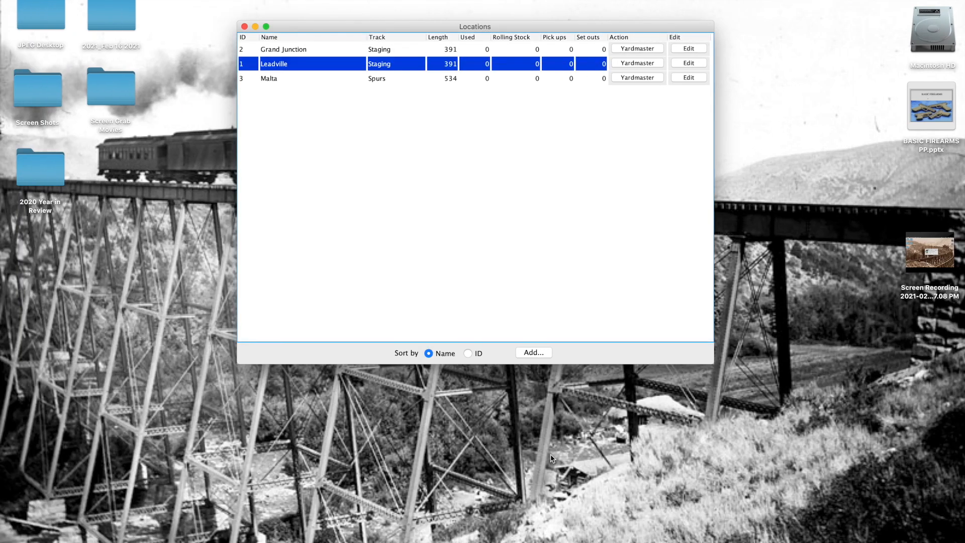
Open the Malta location for editing and switch its track type to yards.
left_click(301, 79)
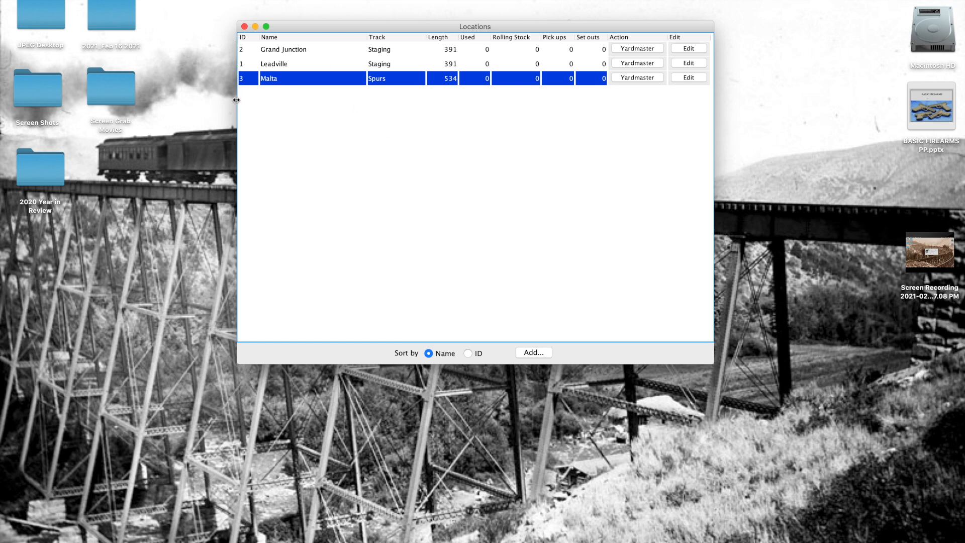
left_click(689, 77)
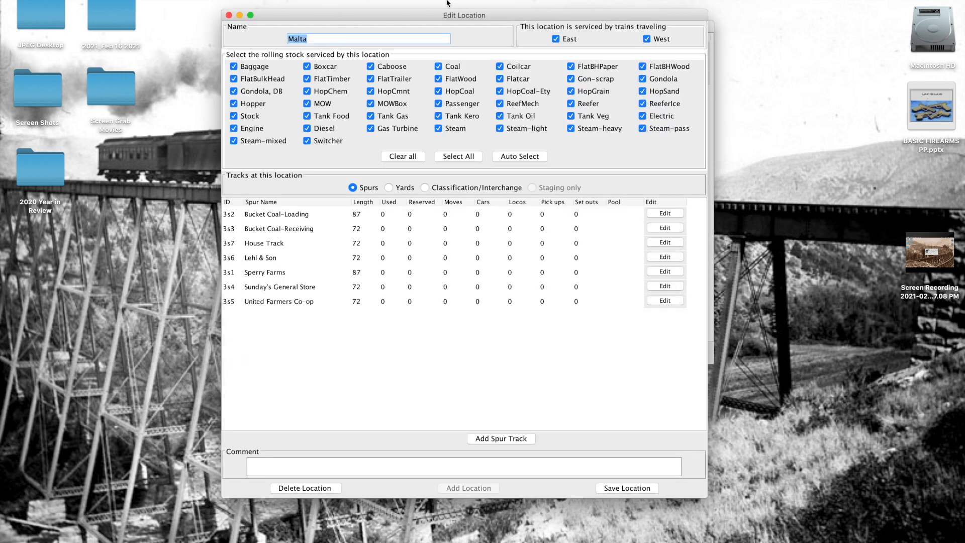
left_click_drag(446, 17, 437, 10)
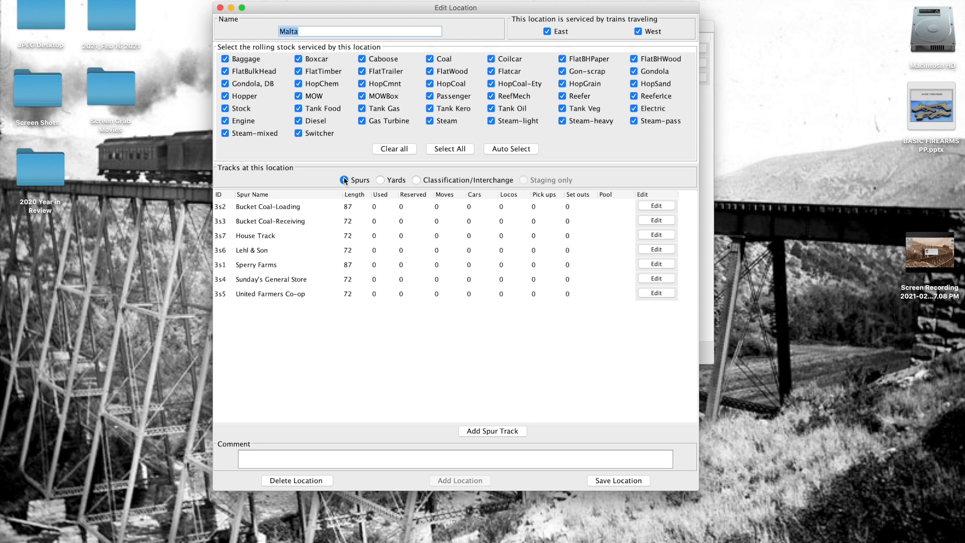
left_click(380, 181)
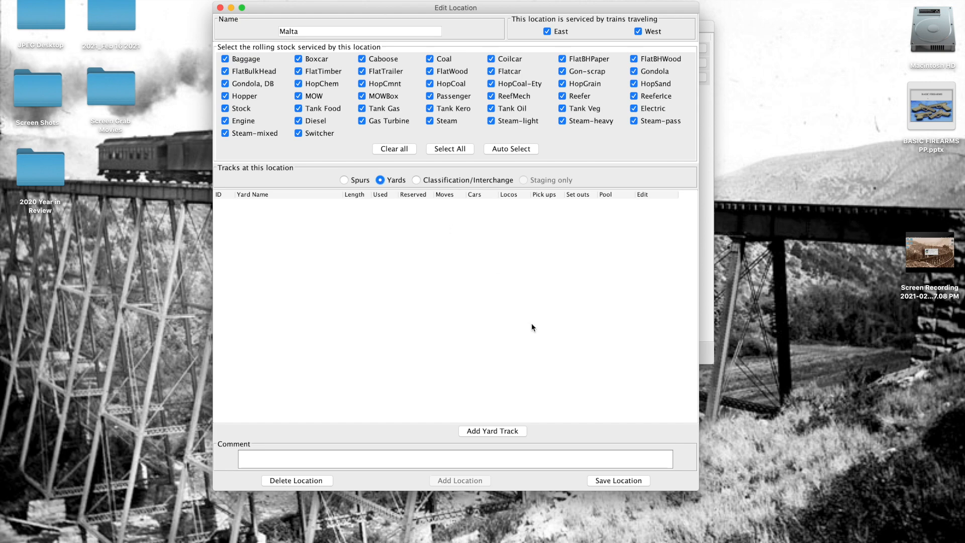
Add a yard track named "Yard 1" with a length of 220 to Malta and save it.
left_click(484, 432)
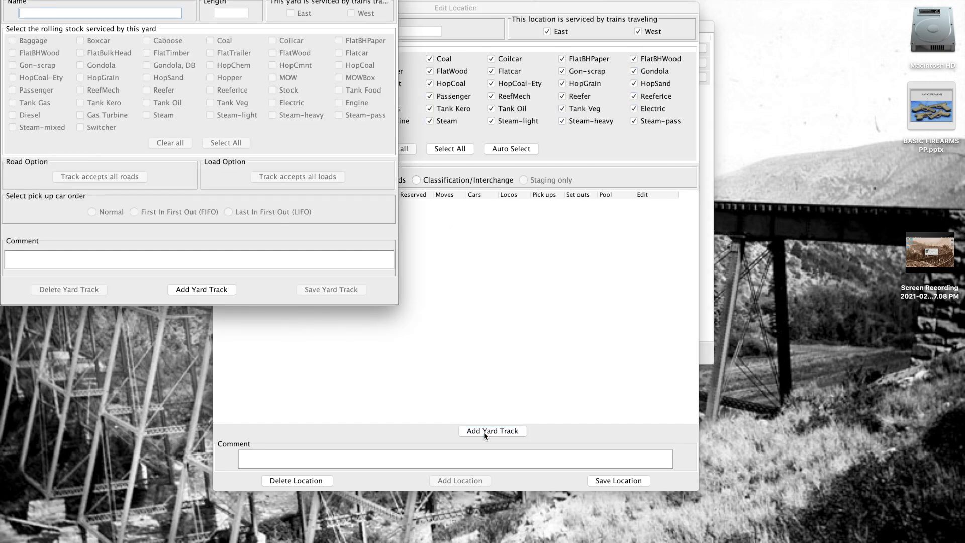
type("Yard 1")
left_click(224, 11)
type("220")
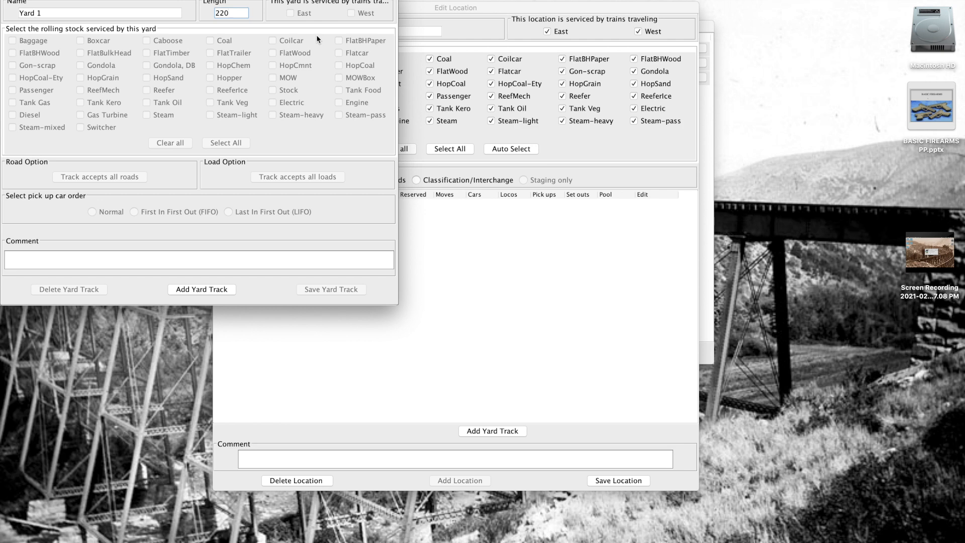
left_click(192, 291)
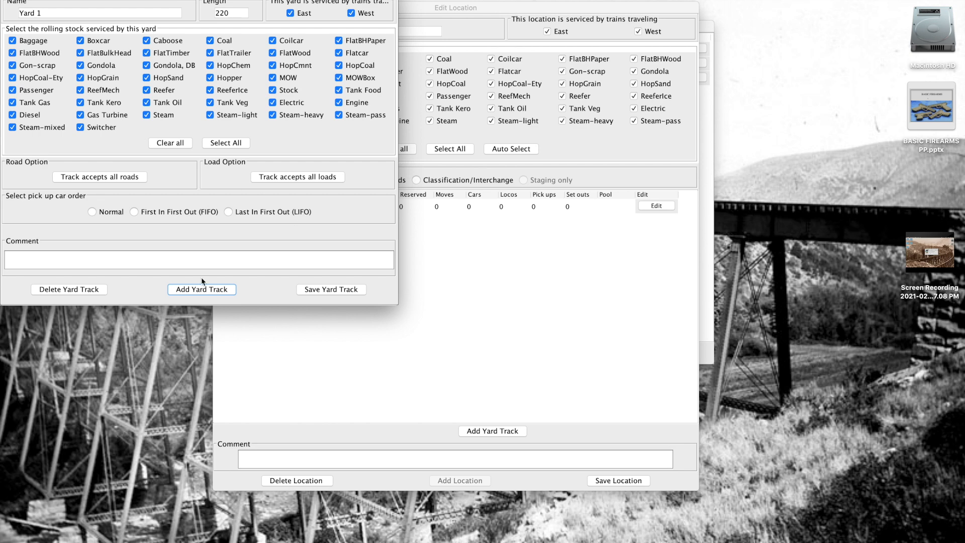
left_click(324, 291)
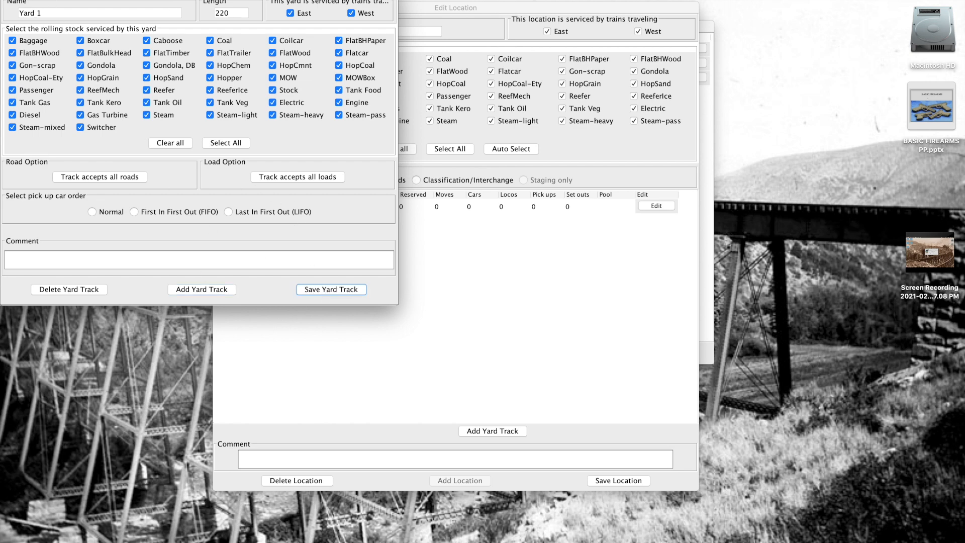
Close the yard track editor and compare Malta's classification/interchange, yard and spur track lists.
key("super+w")
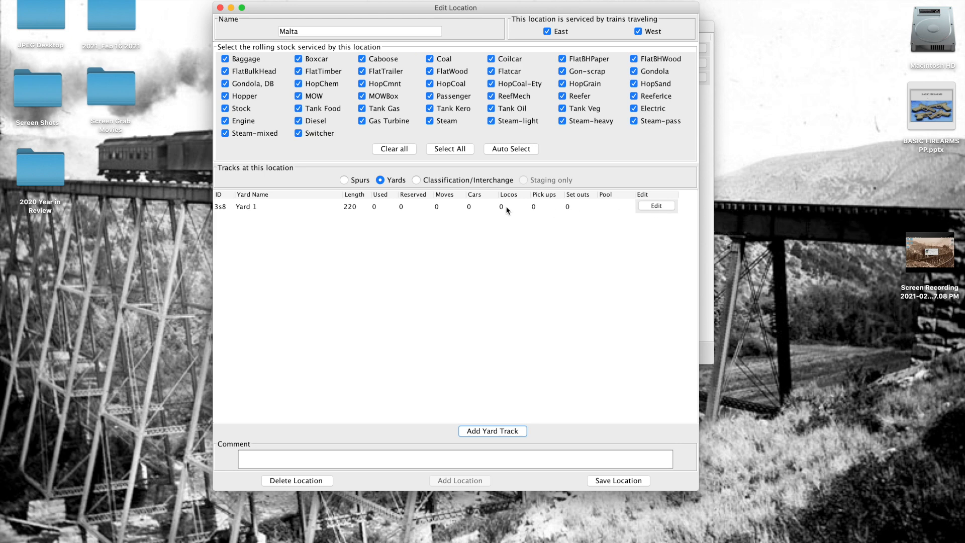
left_click(420, 181)
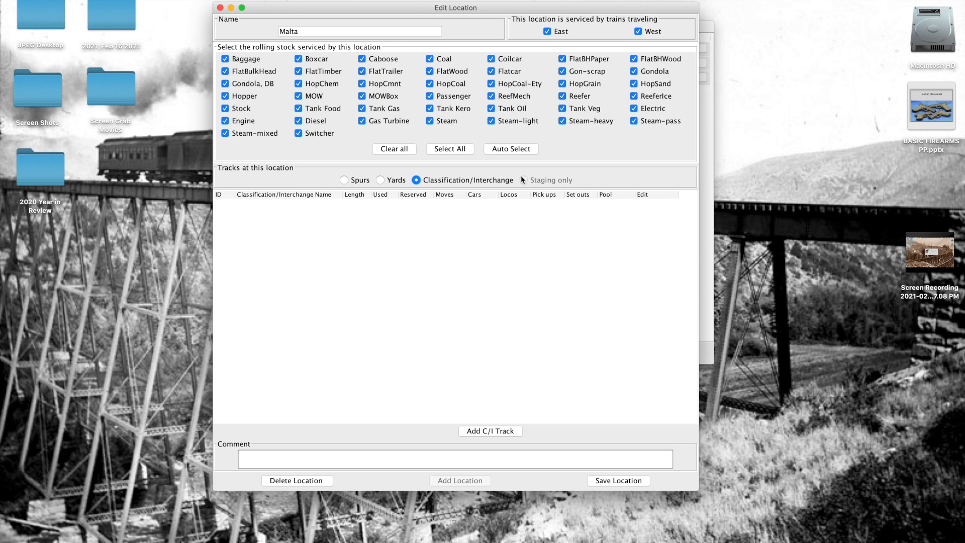
left_click(381, 181)
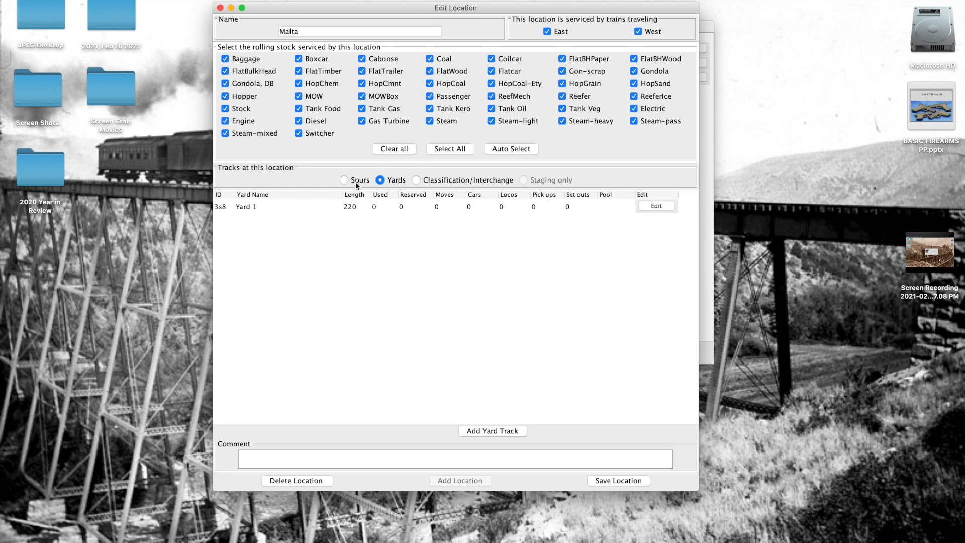
left_click(348, 181)
left_click(415, 180)
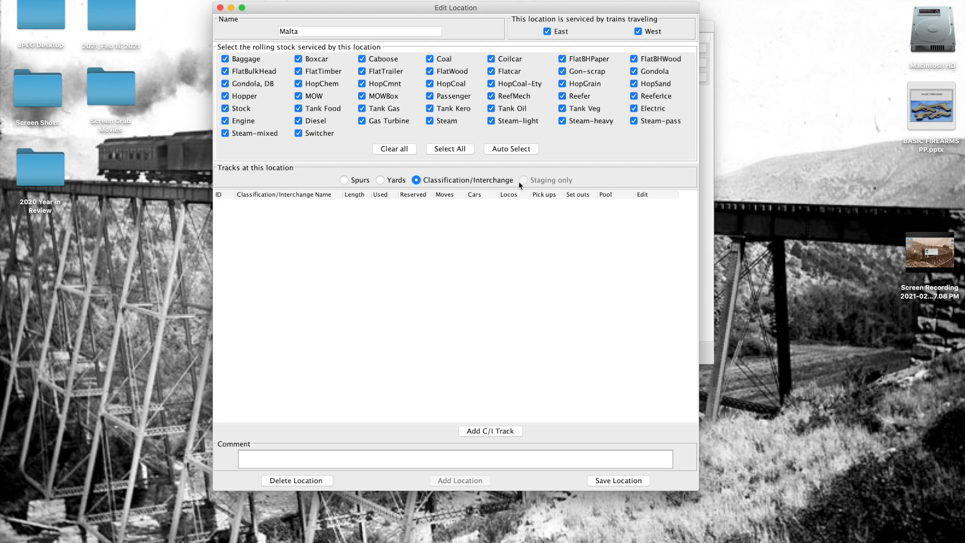
Delete the Yard 1 track from the Malta location and close its editor.
left_click(381, 180)
left_click(657, 206)
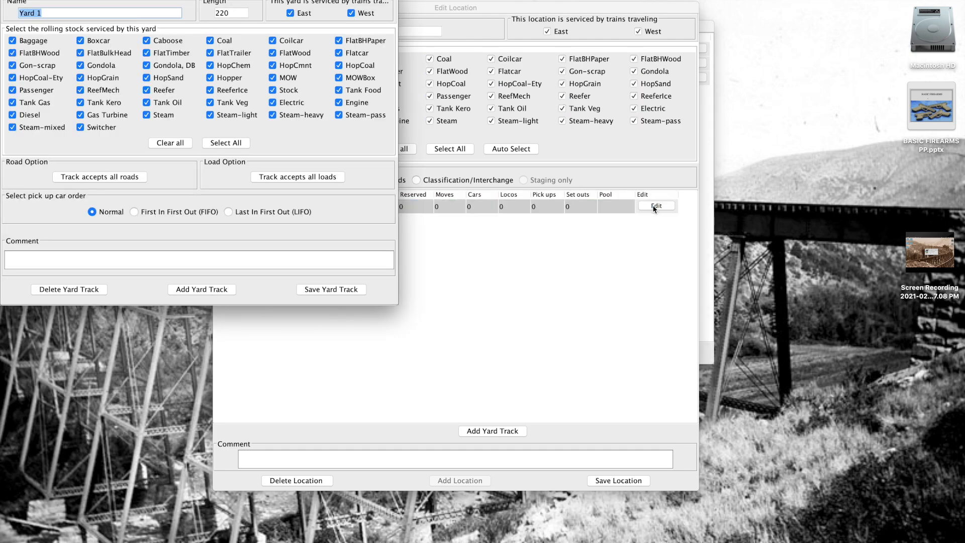
left_click(70, 290)
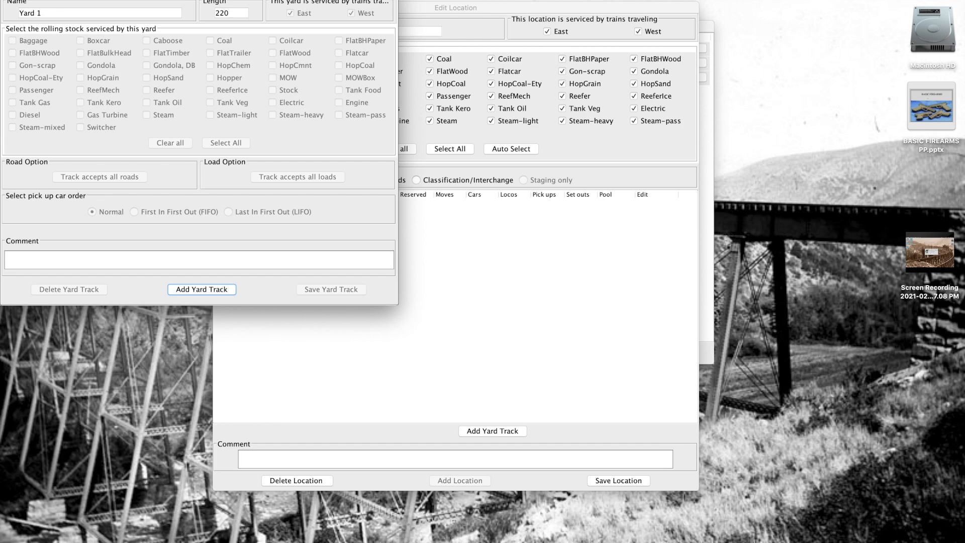
key("super+w")
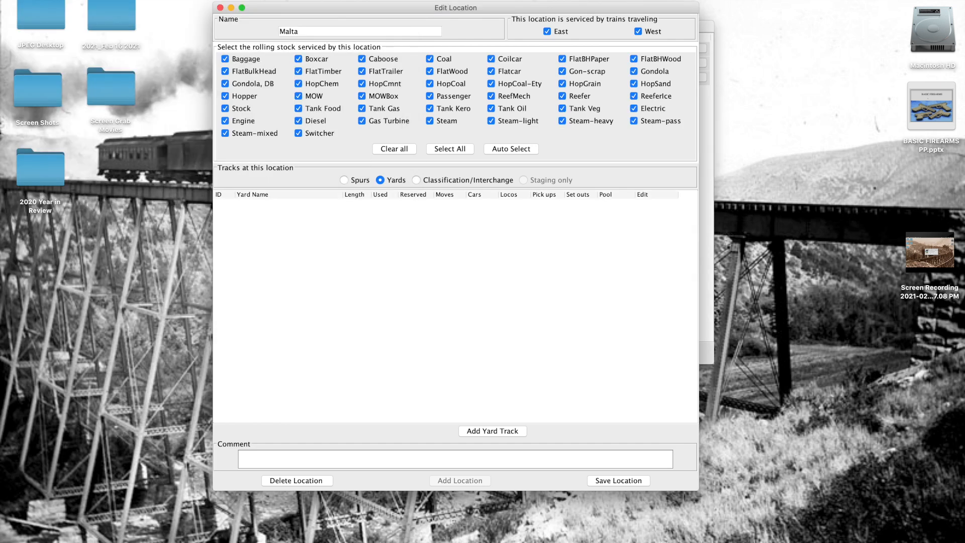
List Malta's spurs and locate the Bucket Coal-Loading and Bucket Coal-Receiving spurs on the layout plan.
left_click(344, 180)
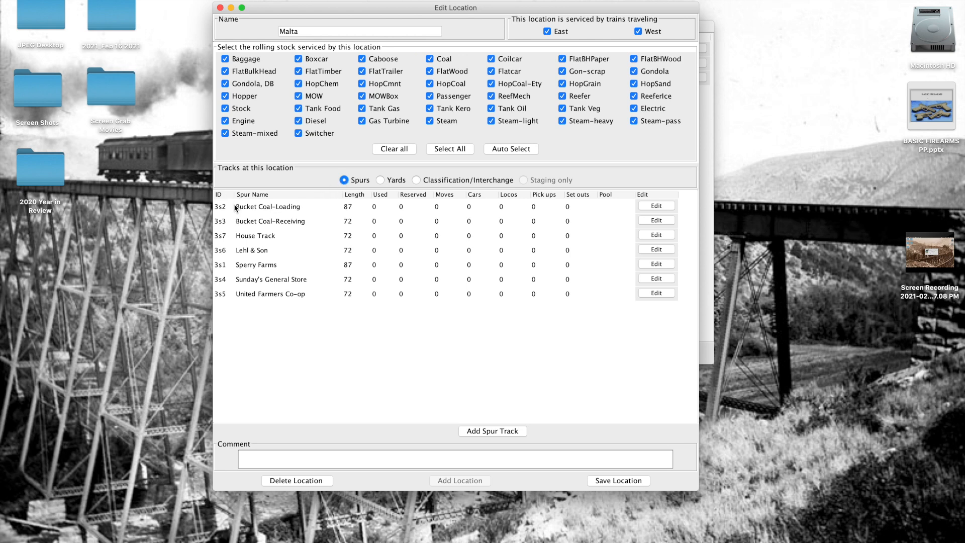
left_click(309, 210)
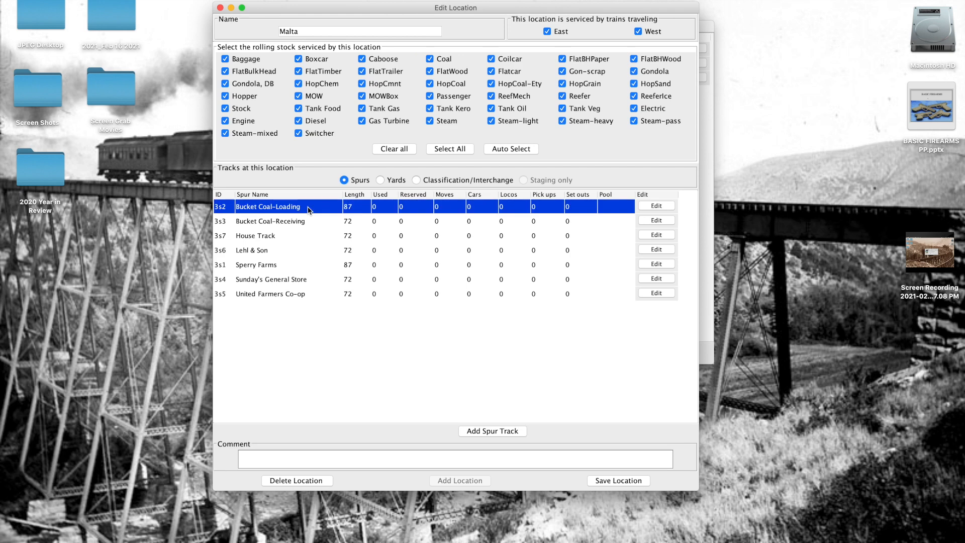
key("Down")
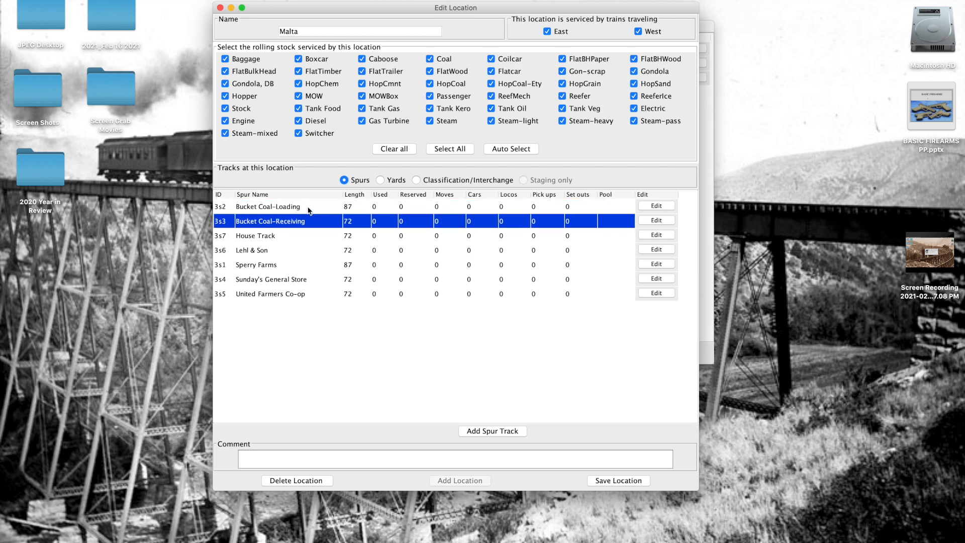
left_click(309, 210)
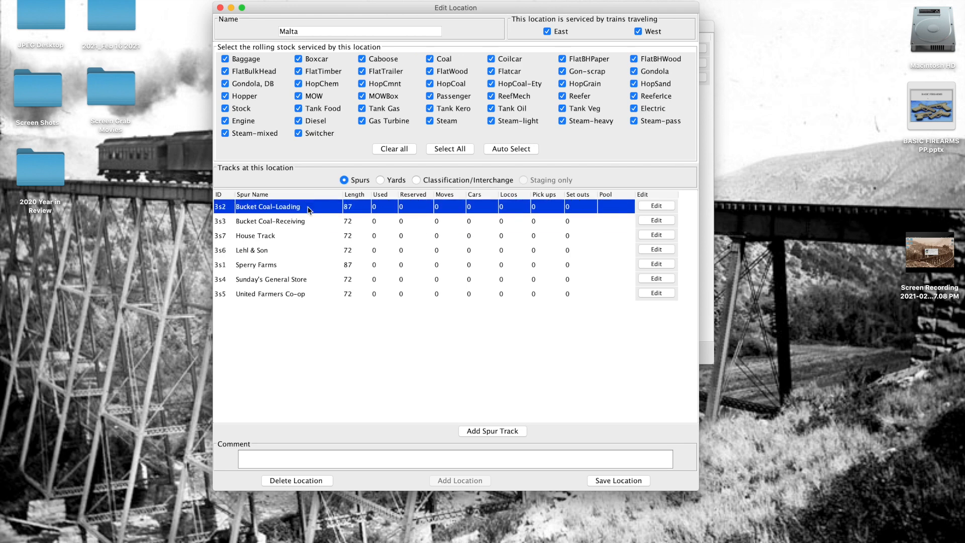
key("Down")
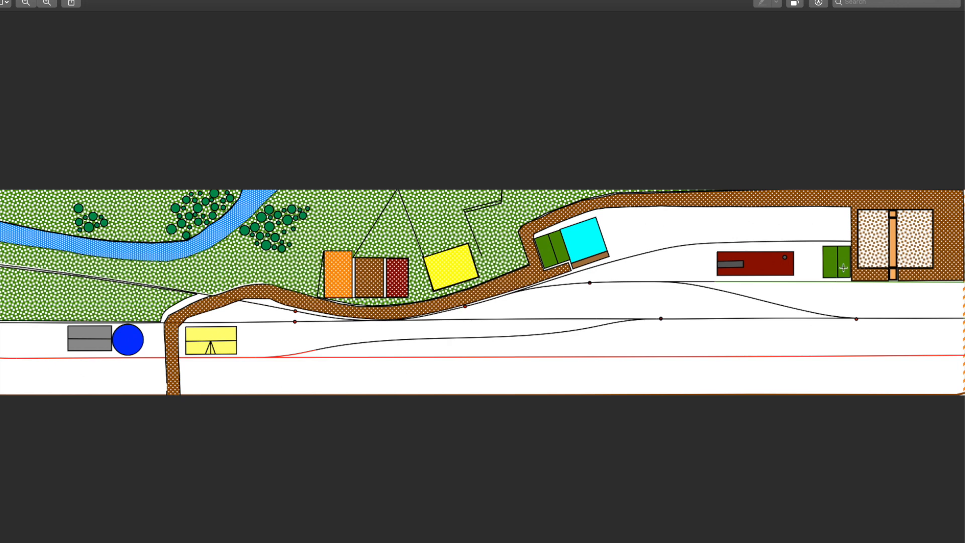
left_click_drag(818, 241, 850, 247)
left_click(834, 230)
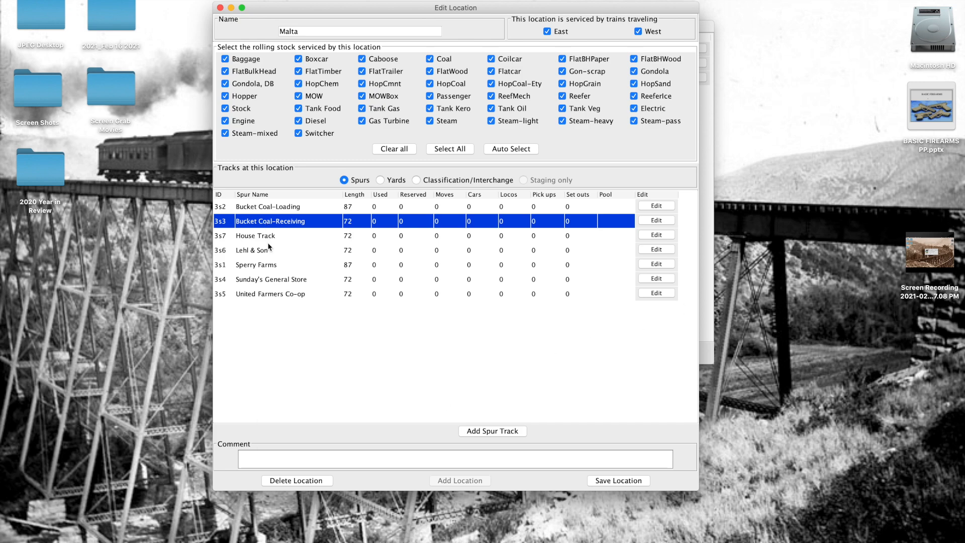
Check the House Track and Sperry Farms spurs in Malta's list against the layout plan.
left_click(298, 236)
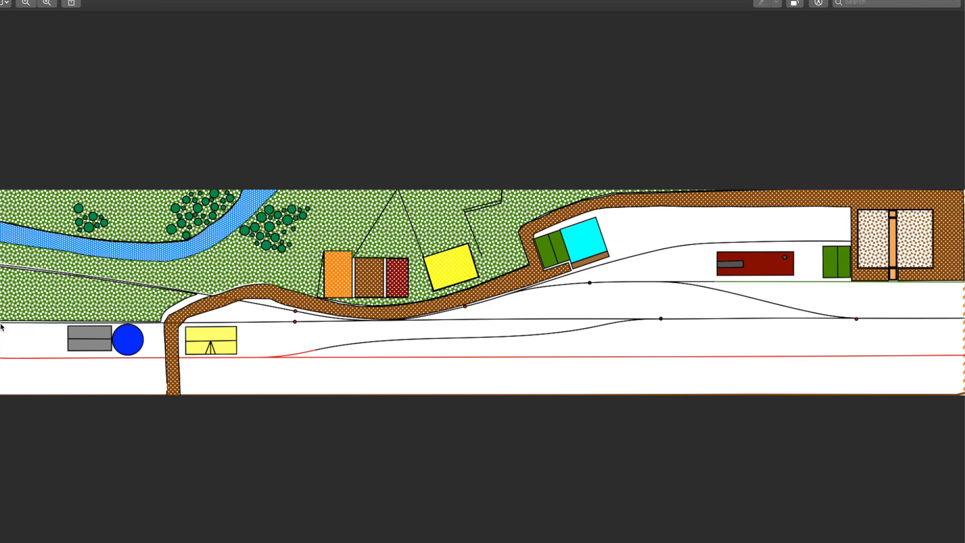
key("ctrl+Left")
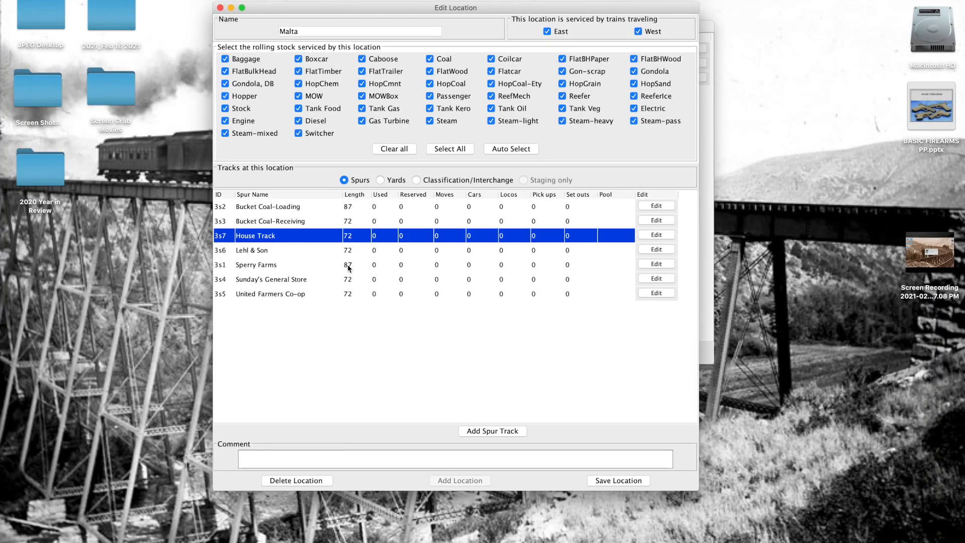
left_click(284, 266)
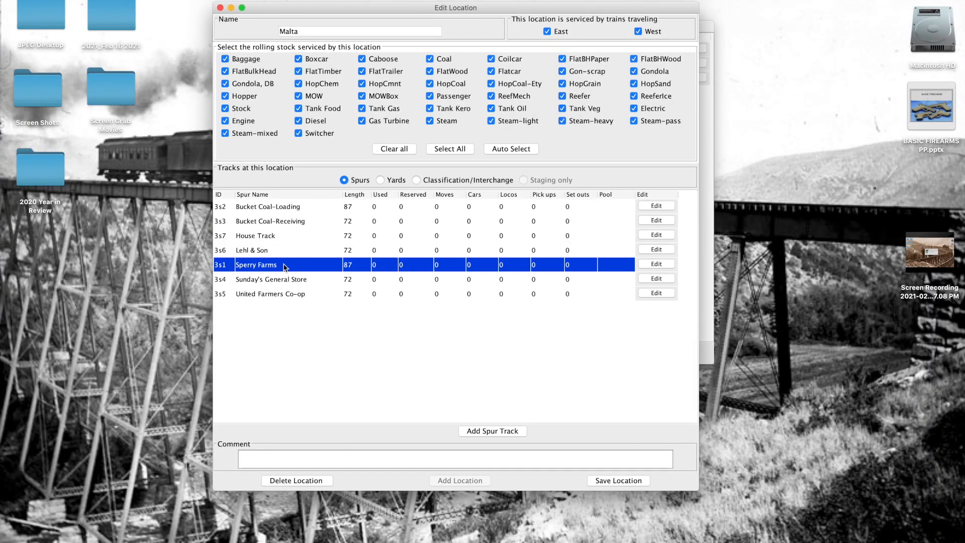
key("ctrl+Right")
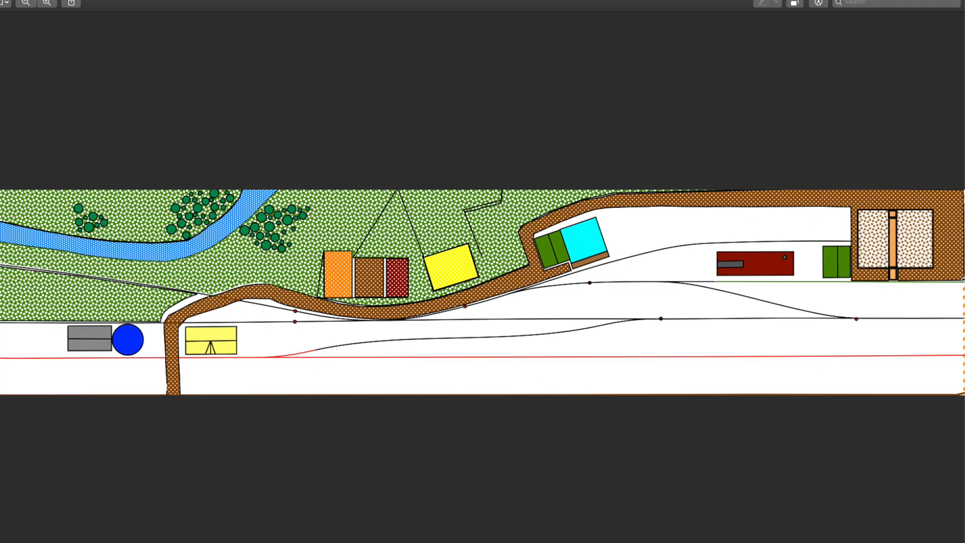
key("ctrl+Left")
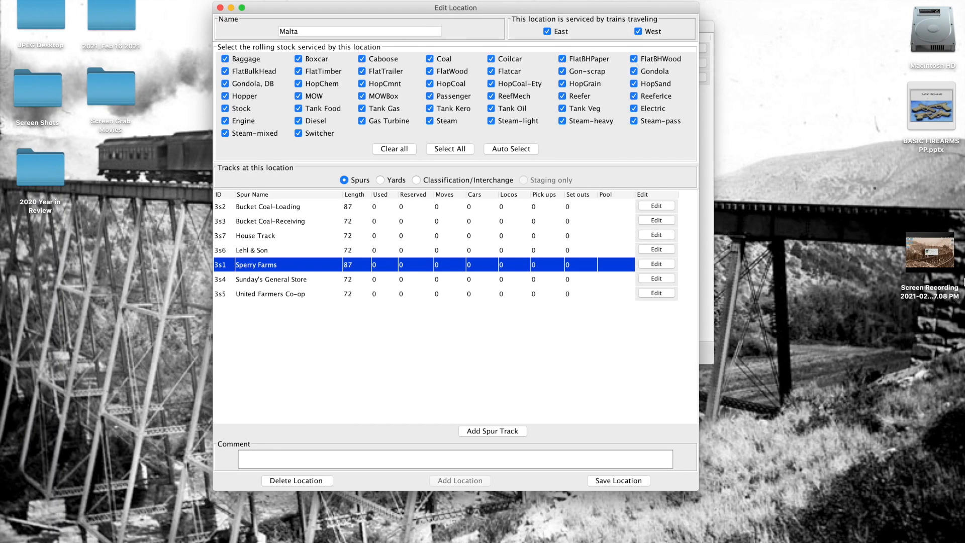
Match the Sunday's General Store and United Farmers Co-op spurs in Malta's list to their sites on the layout plan.
left_click(288, 282)
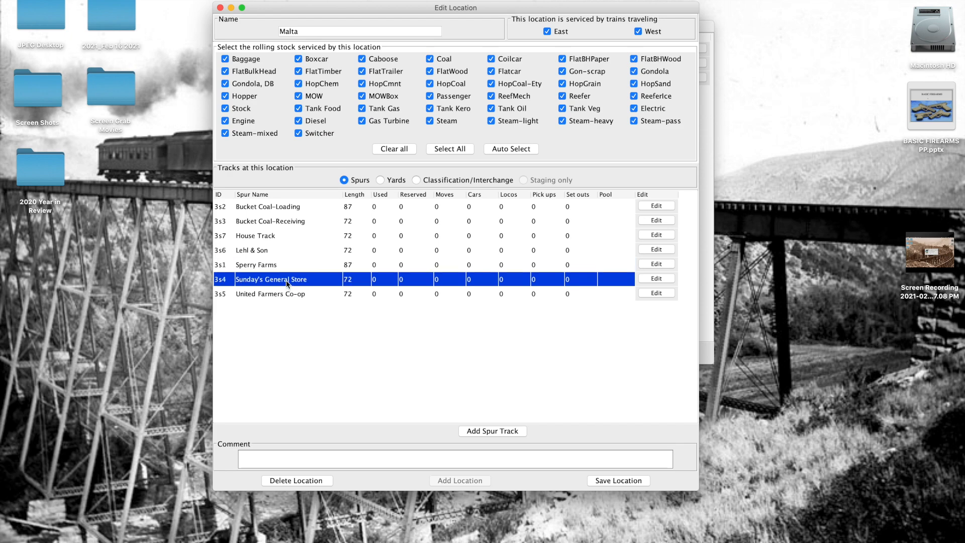
key("ctrl+Right")
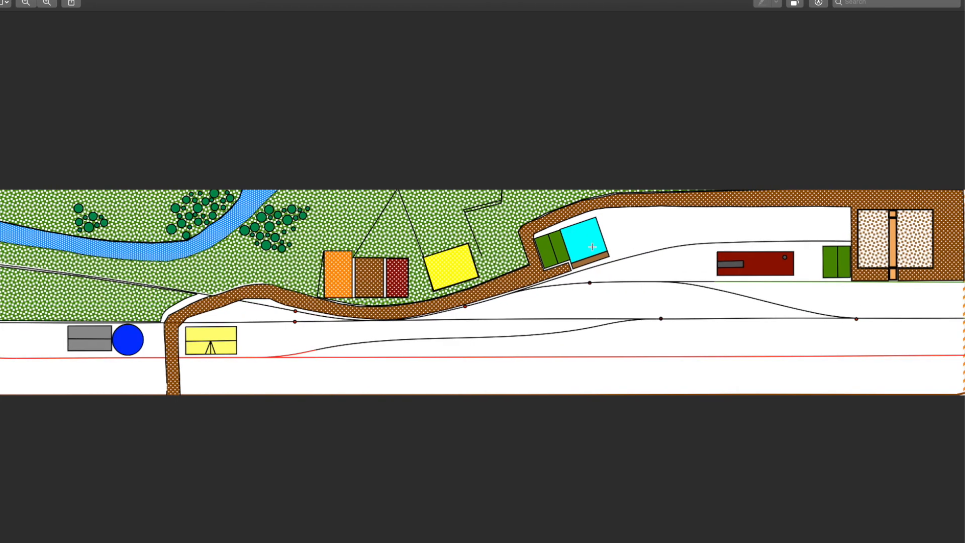
left_click_drag(715, 237, 801, 294)
key("ctrl+Left")
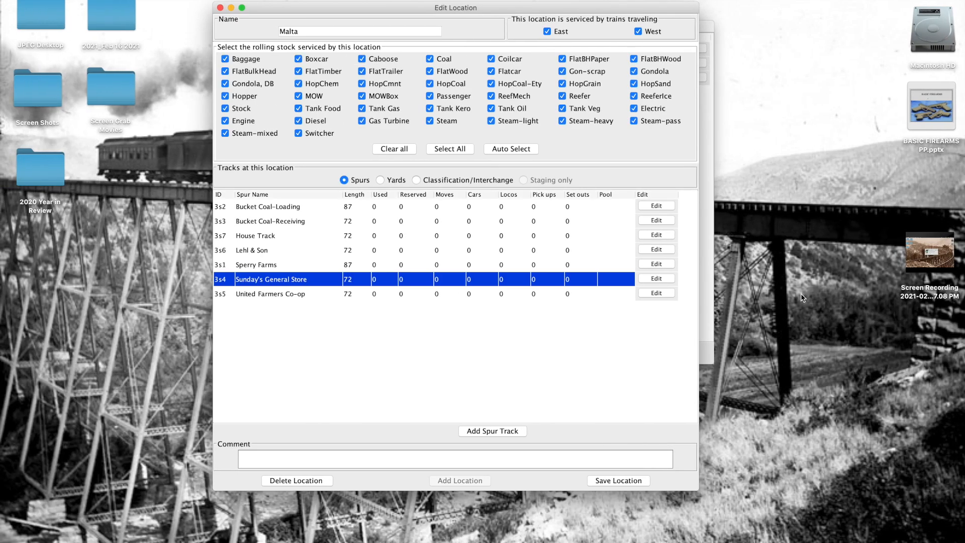
left_click(272, 296)
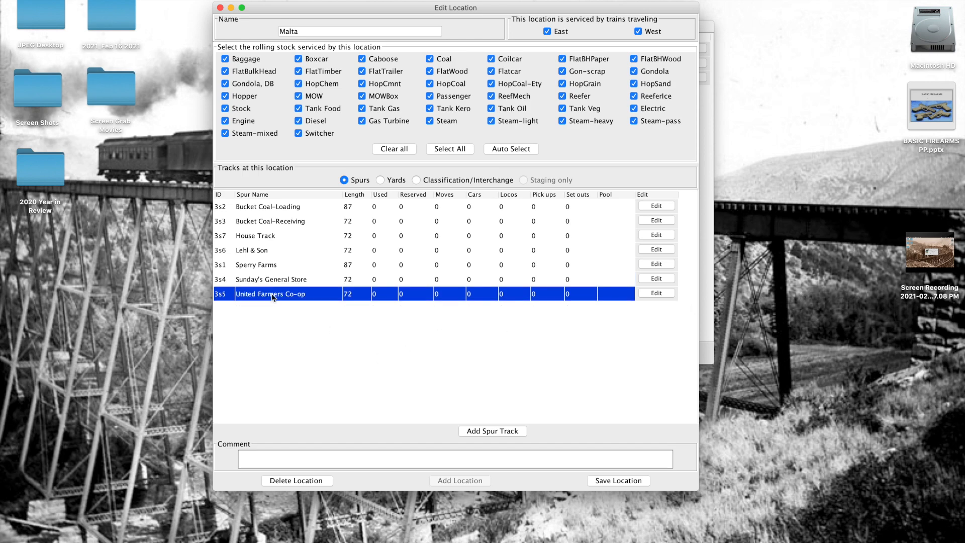
key("ctrl+Right")
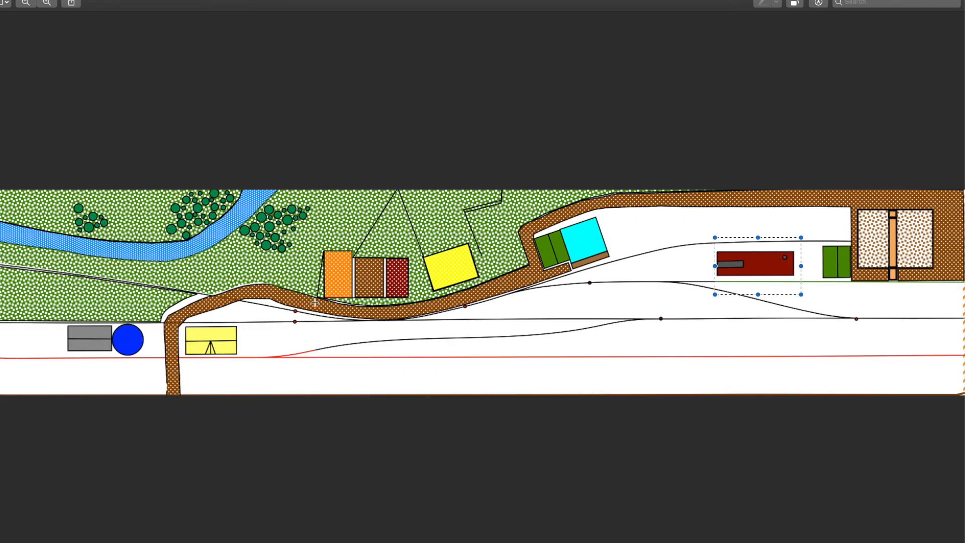
left_click(581, 239)
key("ctrl+Left")
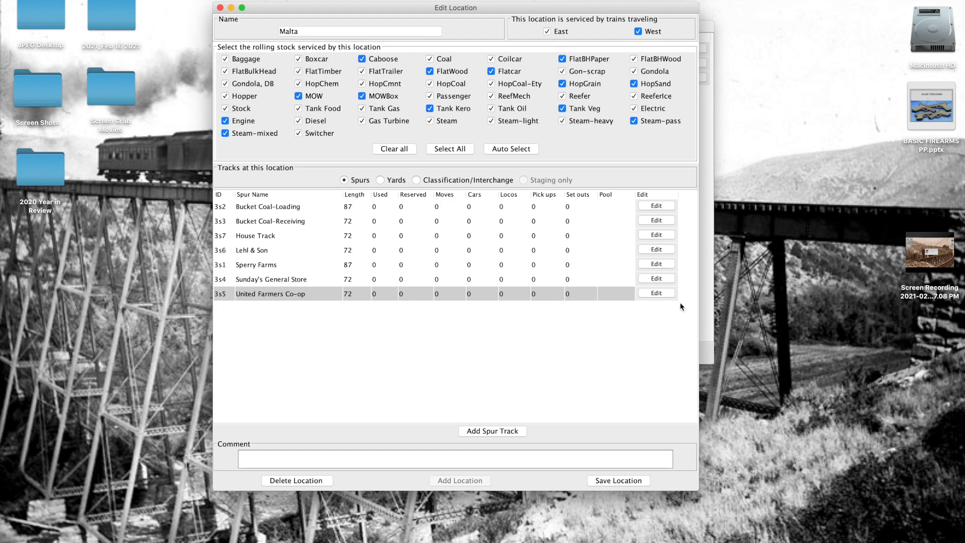
Review the rolling stock serviced by the United Farmers Co-op and Bucket Coal-Receiving spurs.
left_click(650, 291)
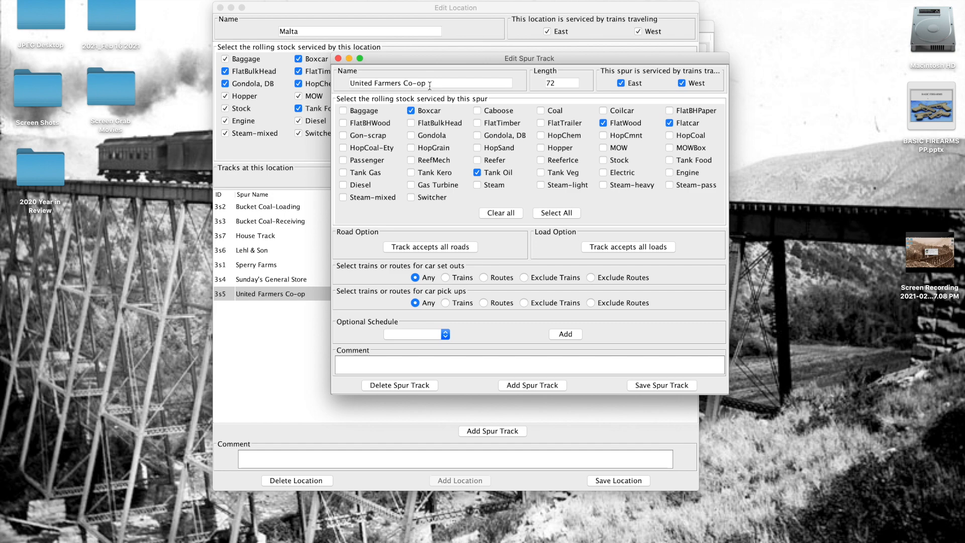
left_click(339, 58)
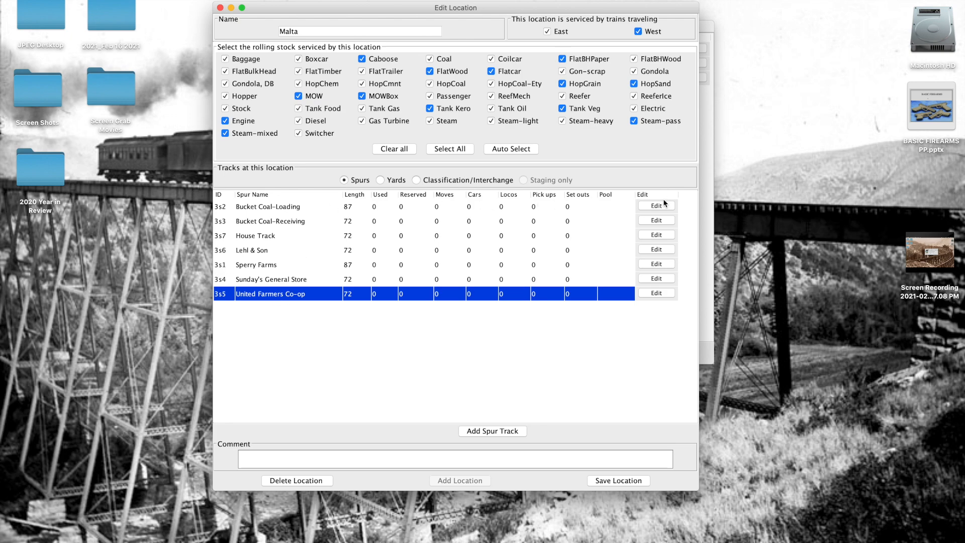
left_click(657, 221)
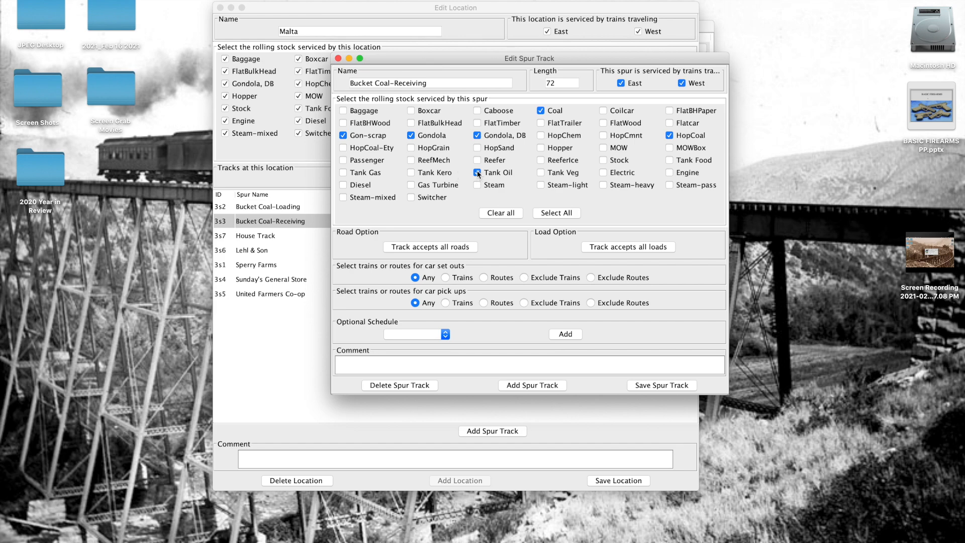
left_click(338, 58)
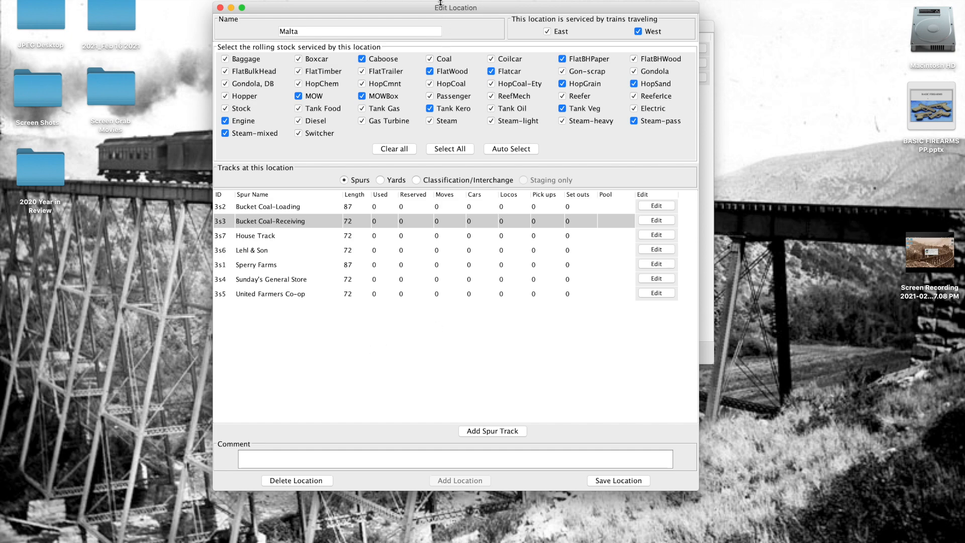
Reposition the Malta location window and examine the area around the coal spurs on the layout plan.
left_click_drag(442, 9, 472, 4)
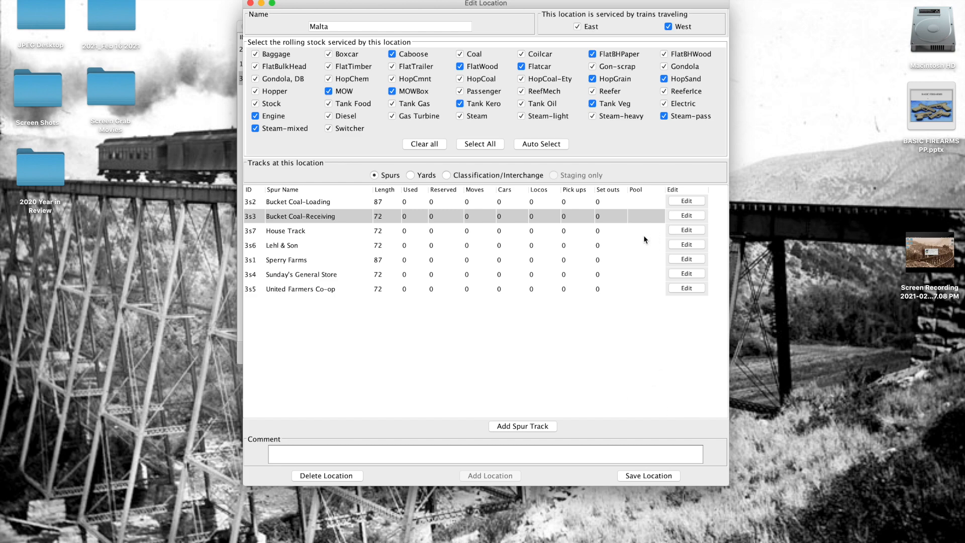
key("ctrl+Right")
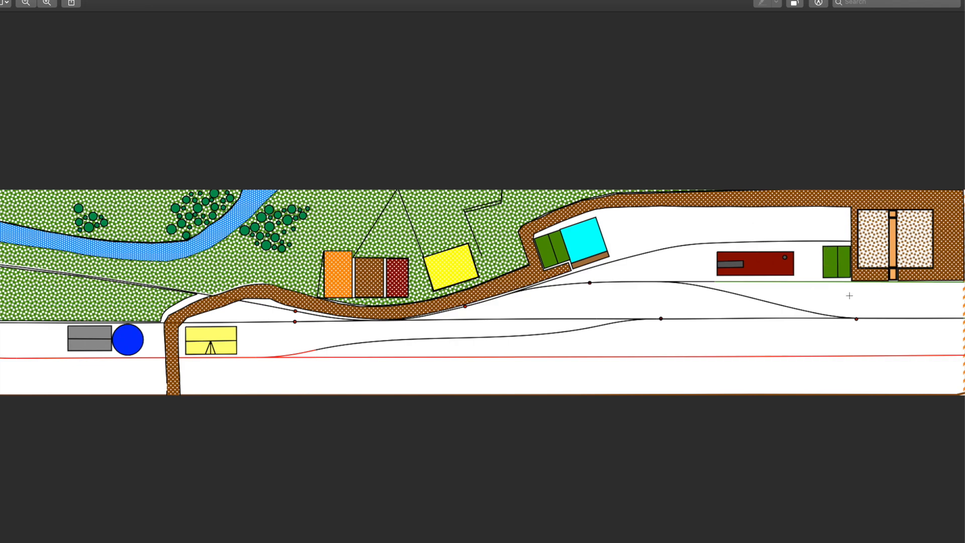
key("ctrl+Left")
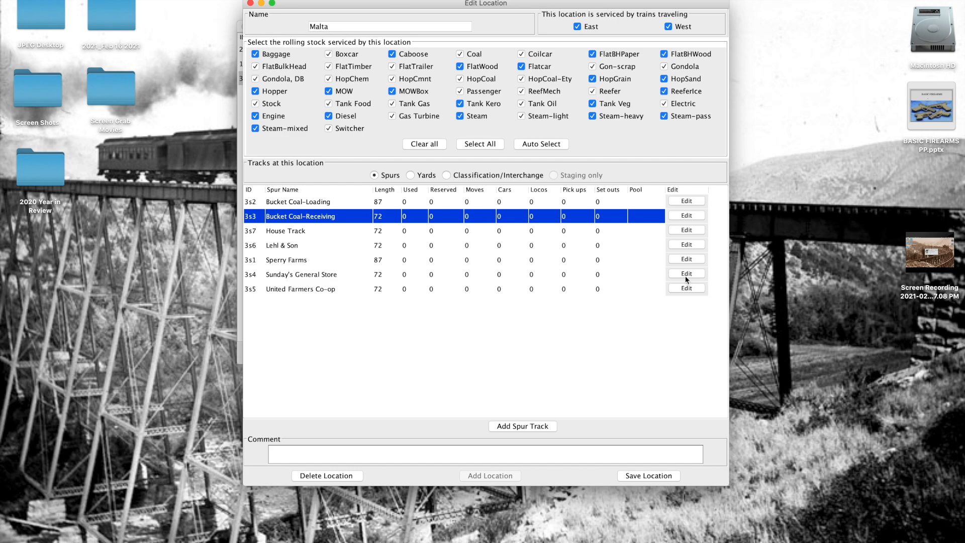
Assign Malta's Bucket Coal-Loading spur to the Sperry/Bucket track pool and save the pool assignment.
left_click(687, 201)
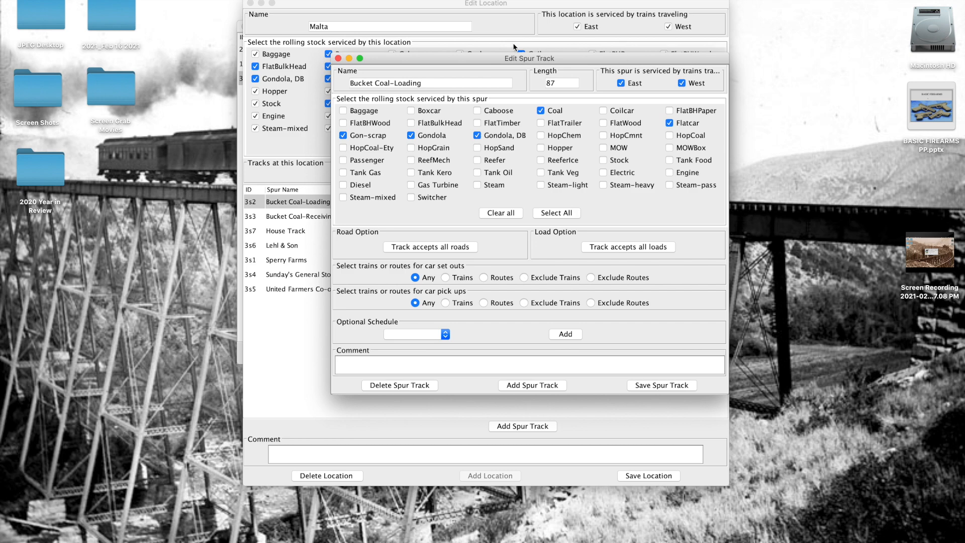
left_click_drag(516, 54, 473, 8)
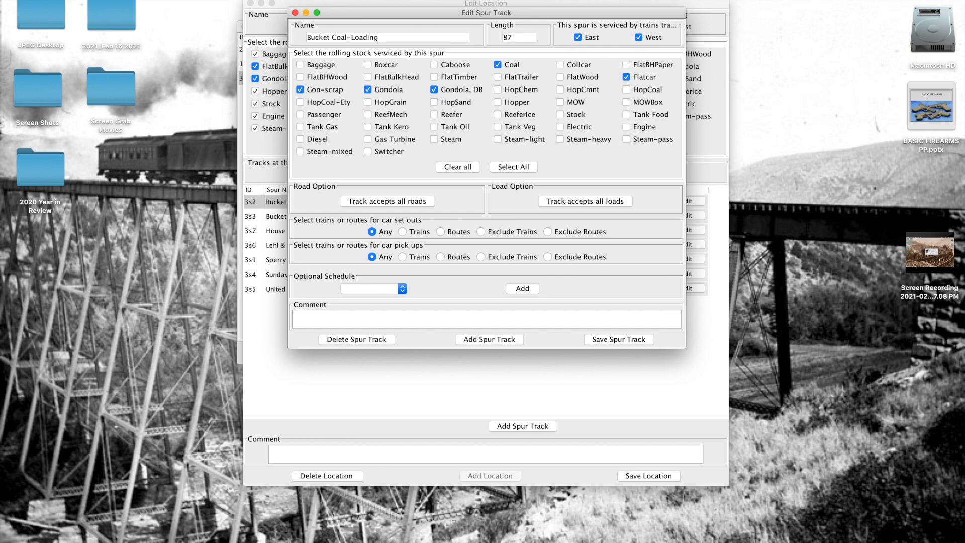
left_click(80, 0)
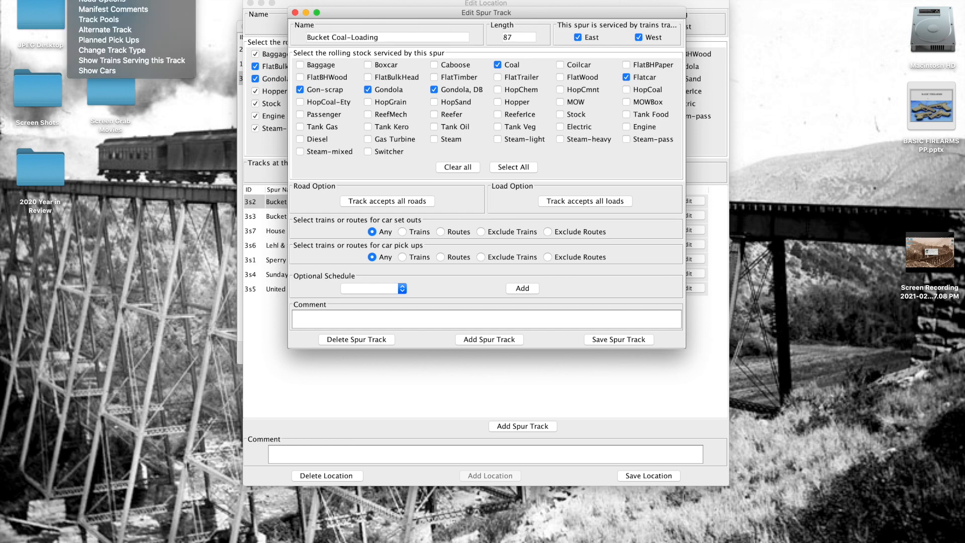
left_click(92, 20)
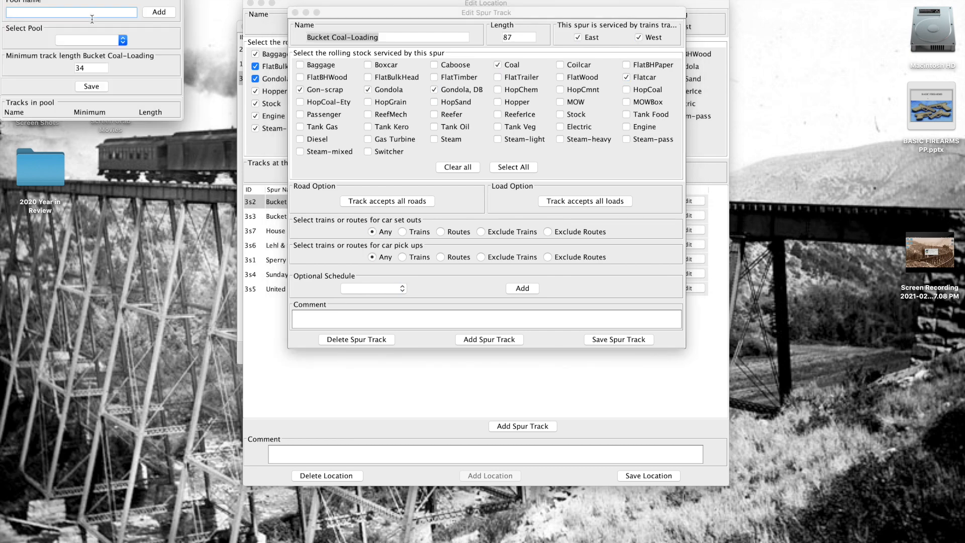
left_click(122, 42)
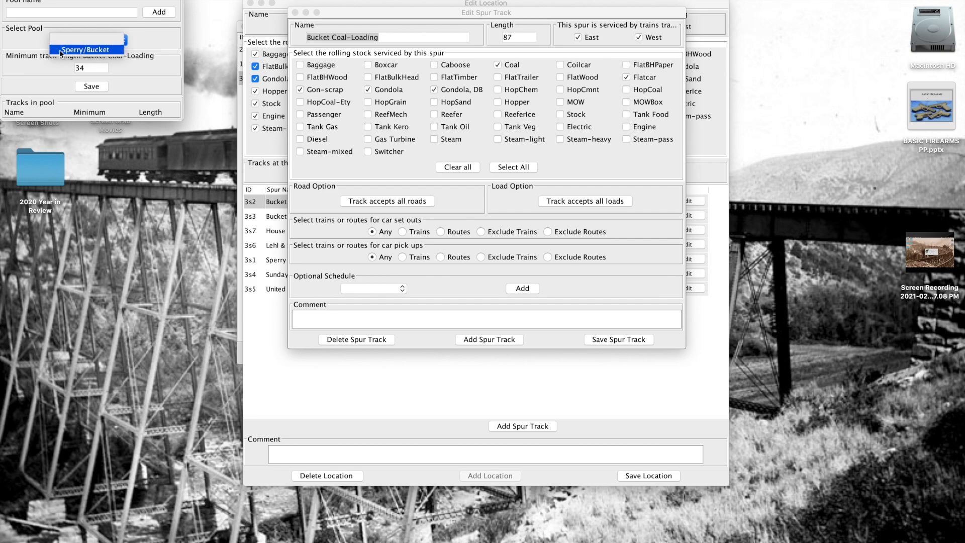
left_click(109, 50)
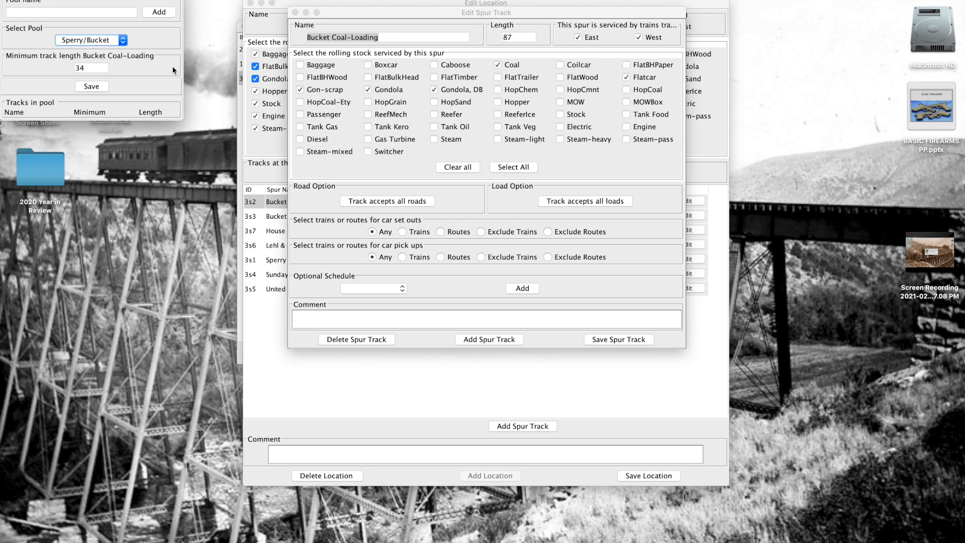
left_click(92, 88)
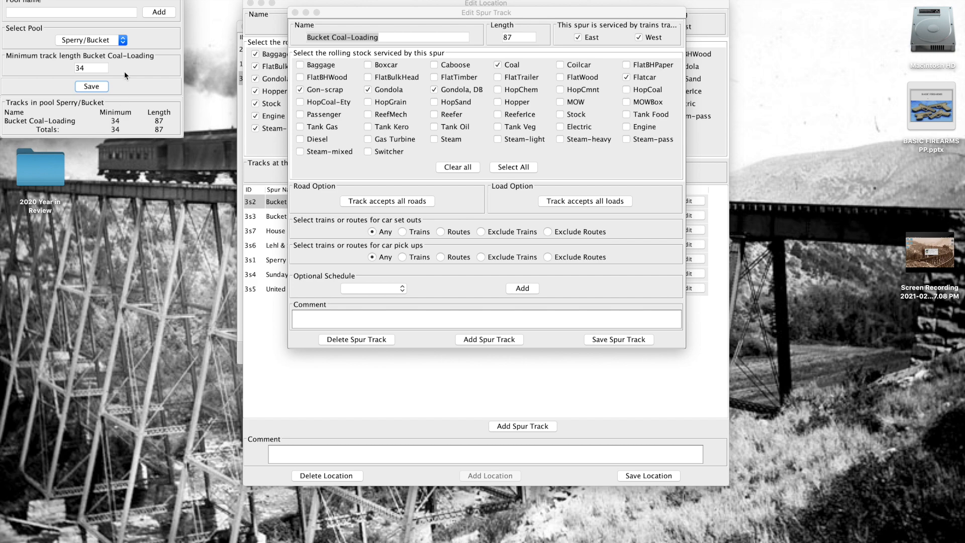
left_click(91, 85)
left_click(7, 0)
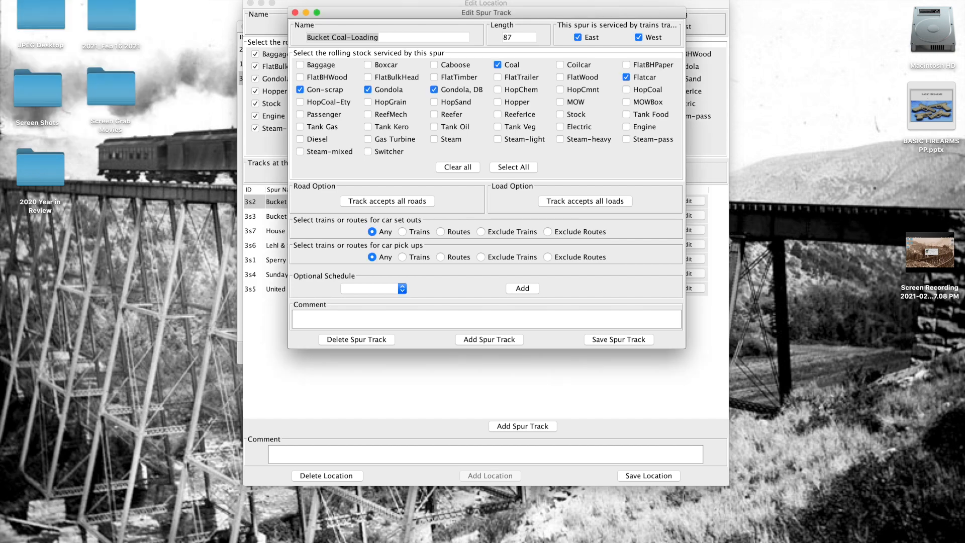
left_click(295, 12)
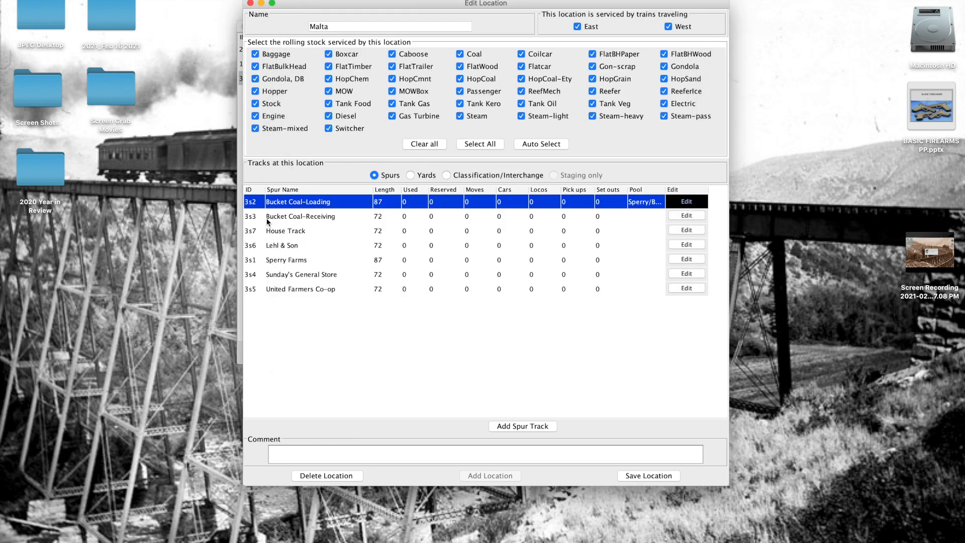
Assign the Sperry Farms spur to the Sperry/Bucket track pool and save it.
left_click(689, 259)
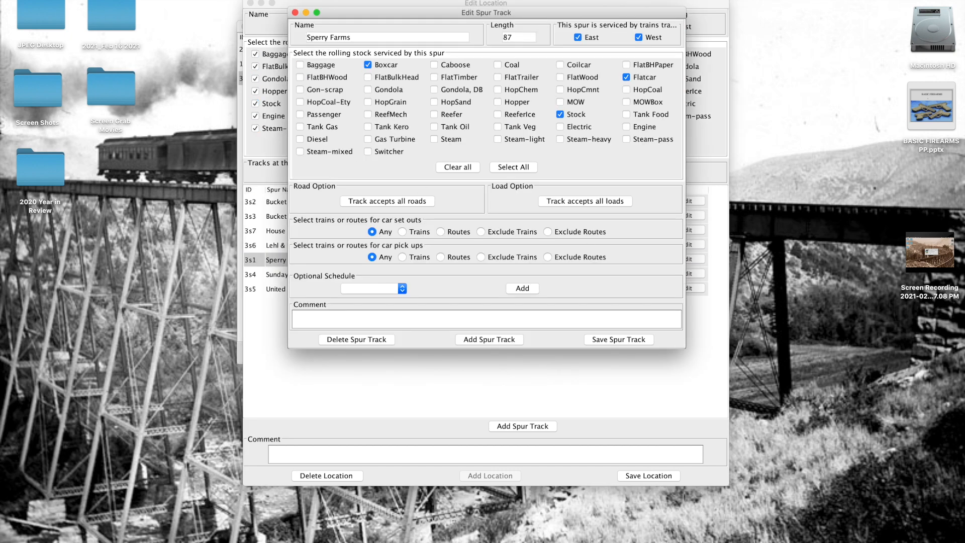
left_click(80, 0)
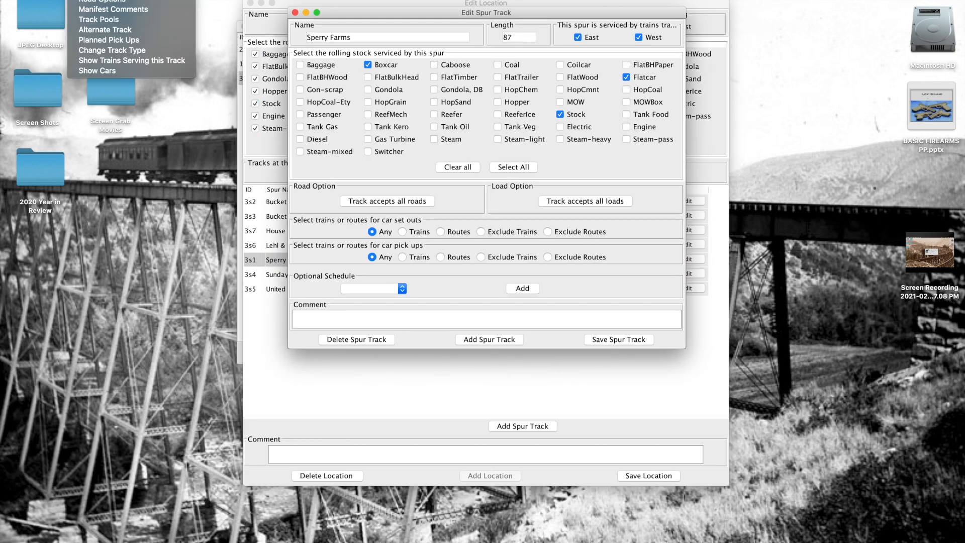
left_click(89, 20)
left_click(120, 42)
left_click(111, 52)
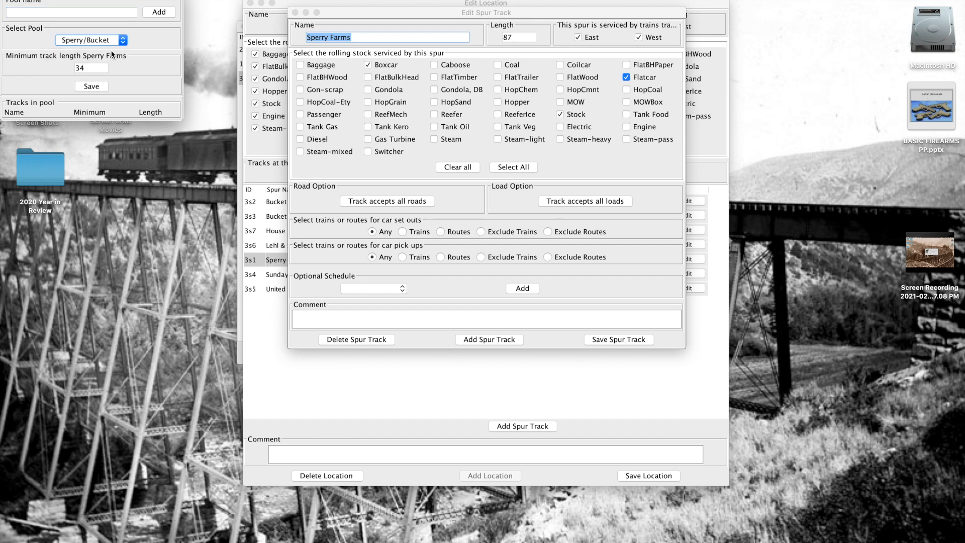
left_click(90, 87)
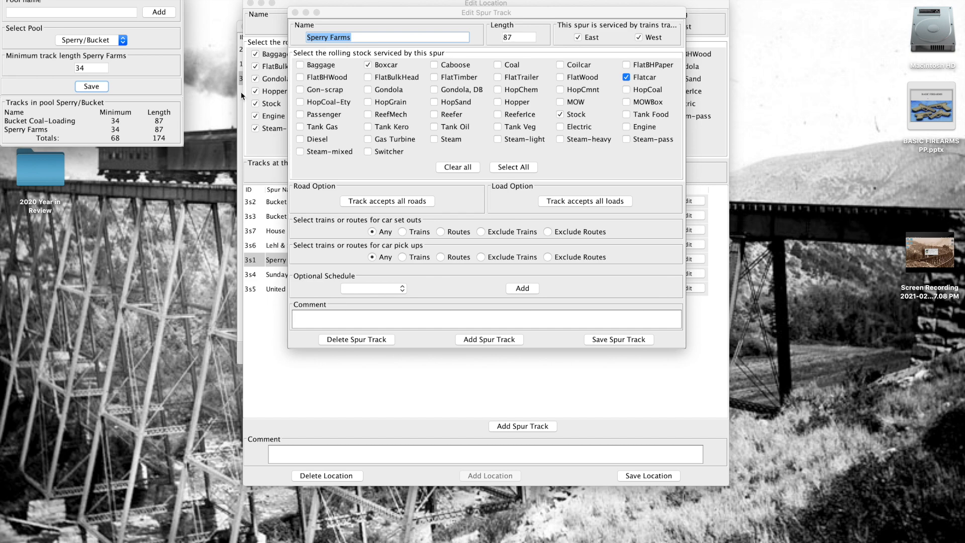
Read the help topic on track pools, including how minimum track lengths share space between industries.
mouse_move(381, 14)
left_mouse_down()
mouse_move(377, 23)
mouse_move(379, 6)
left_mouse_up()
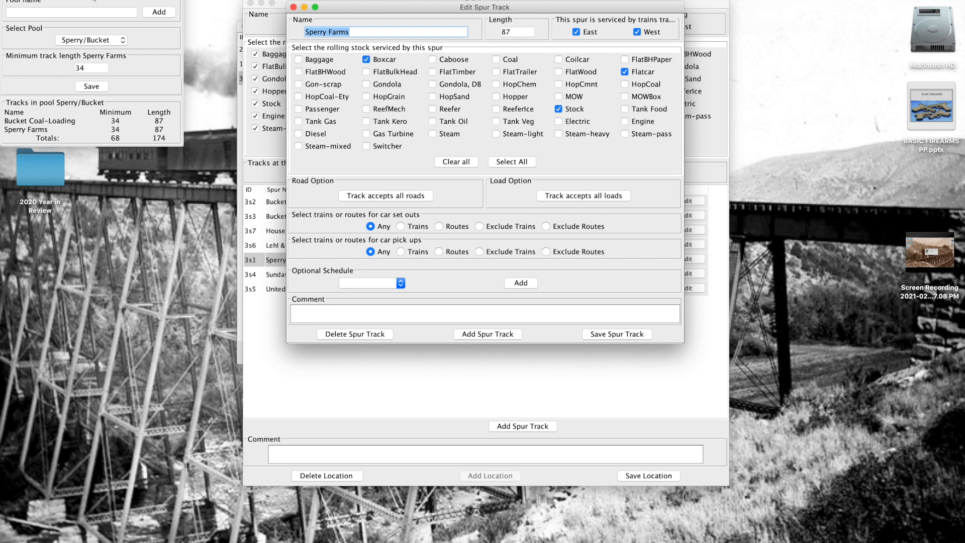
left_click_drag(91, 0, 137, 41)
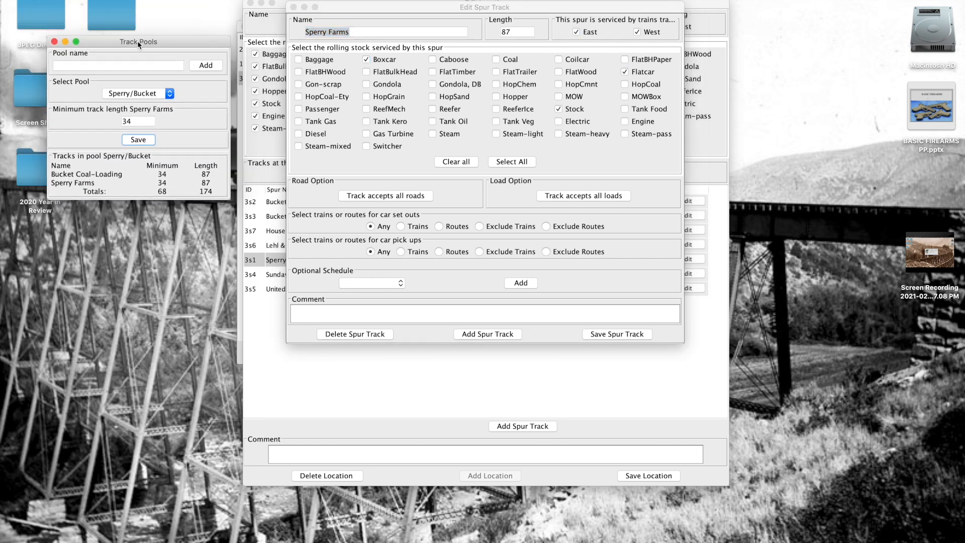
left_click(115, 0)
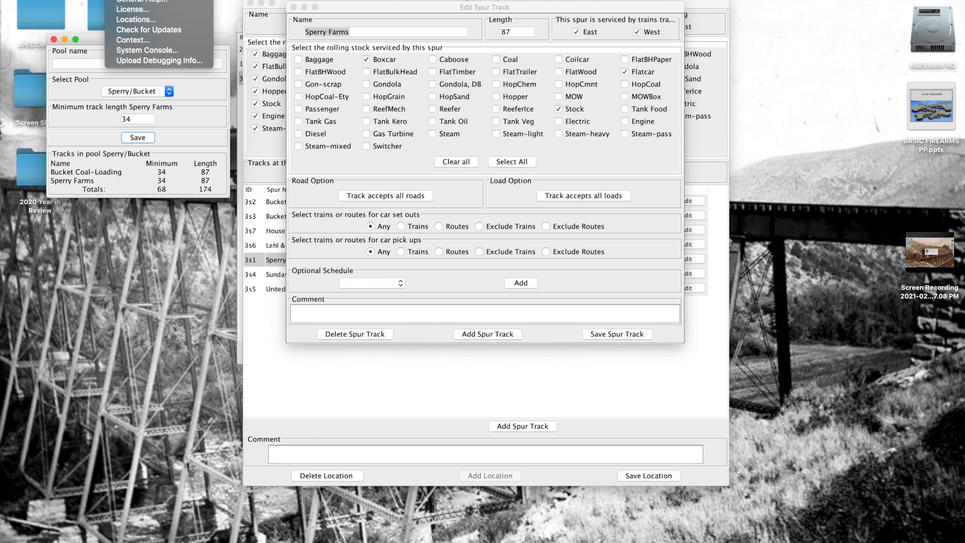
left_click(142, 0)
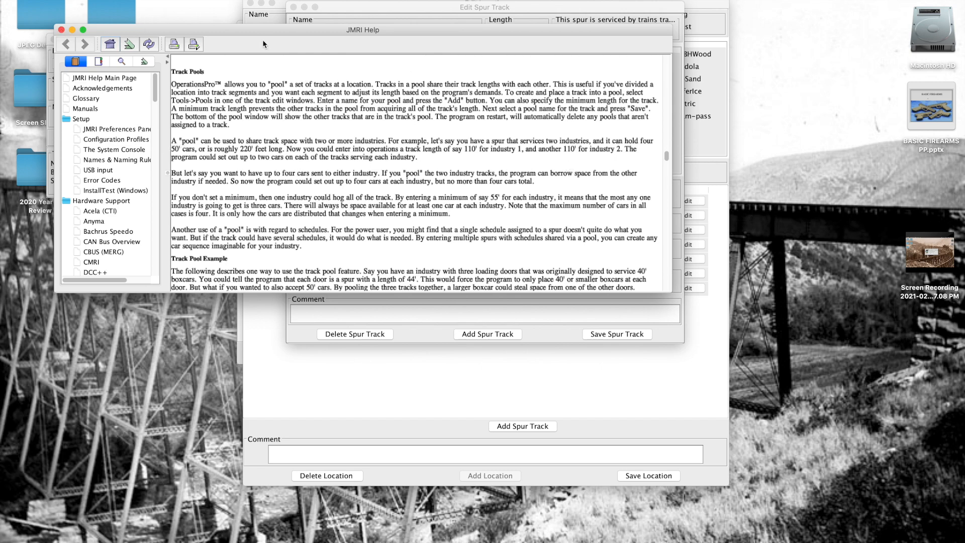
left_click_drag(264, 32, 491, 12)
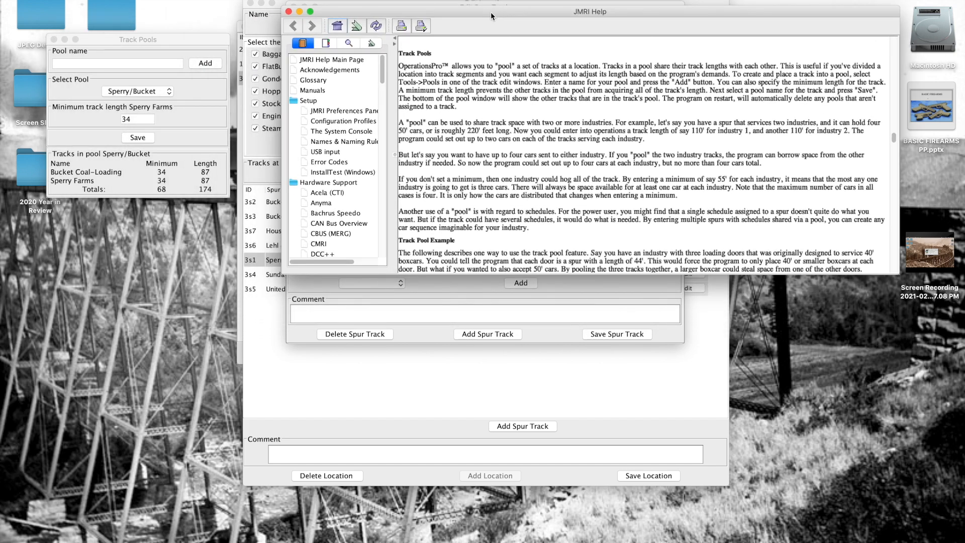
left_click(288, 11)
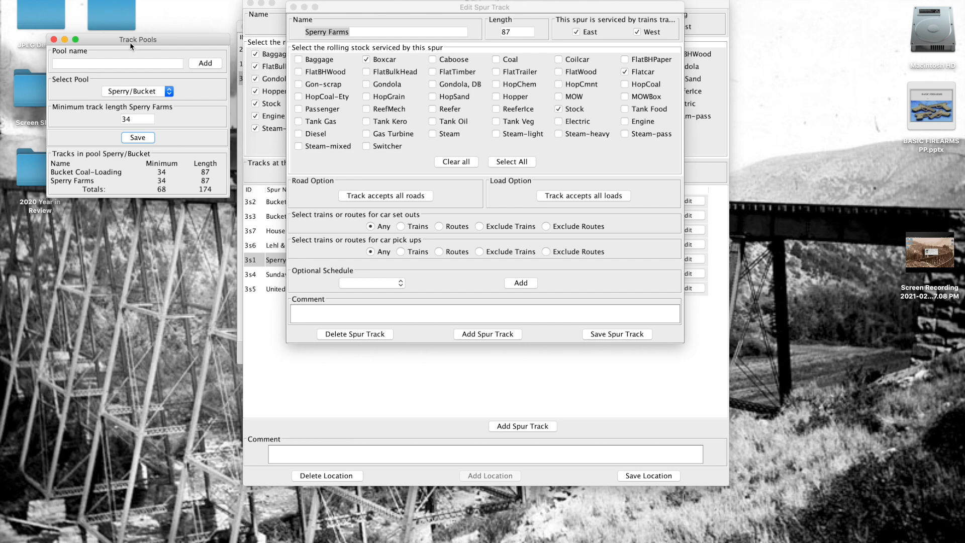
Review the tracks in the Sperry/Bucket pool, close the pool and spur windows, and check the Pool column in Malta's spur list.
left_click_drag(130, 38, 128, 2)
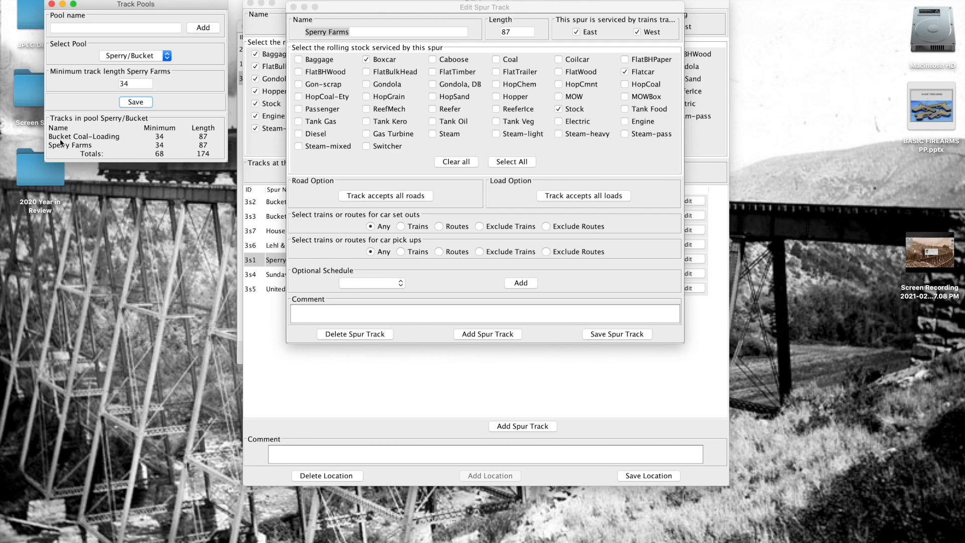
left_click(52, 5)
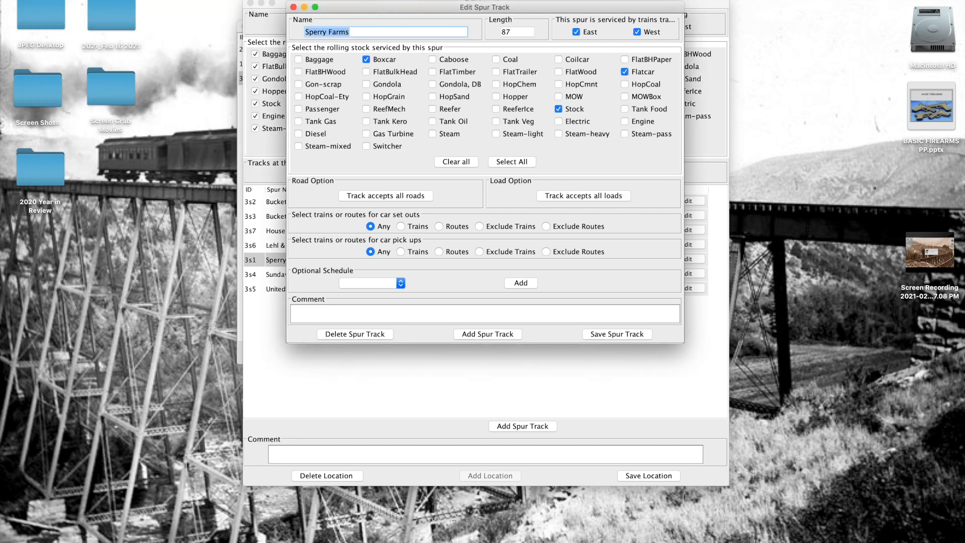
left_click(294, 7)
left_click_drag(435, 4, 434, 92)
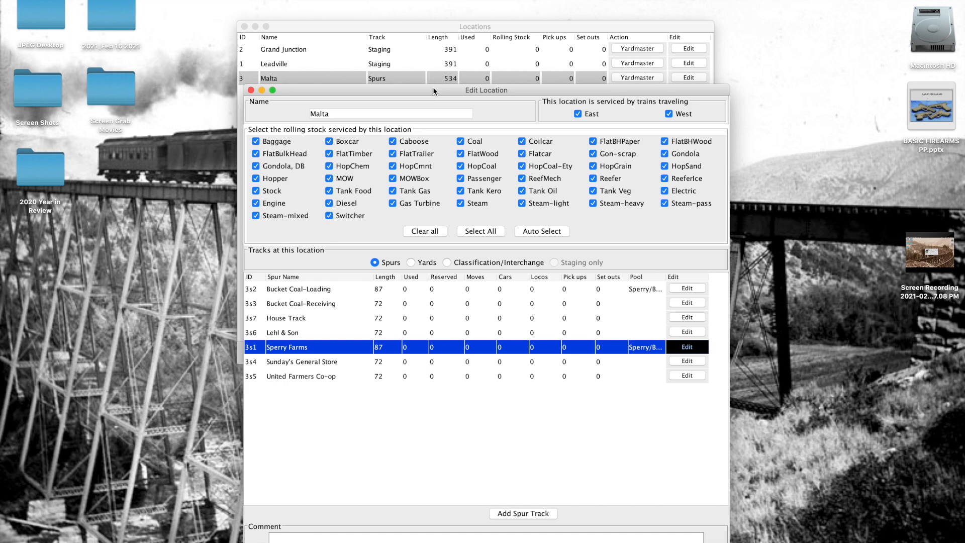
left_click(433, 27)
left_click_drag(435, 28, 447, 0)
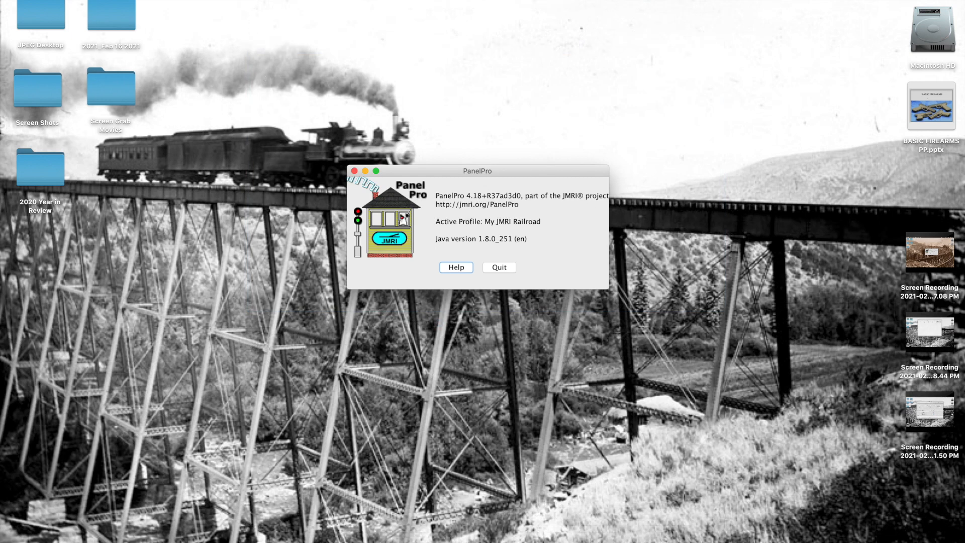
Start a new car in the car roster with road D&RGW and road number 54.
left_click(227, 1)
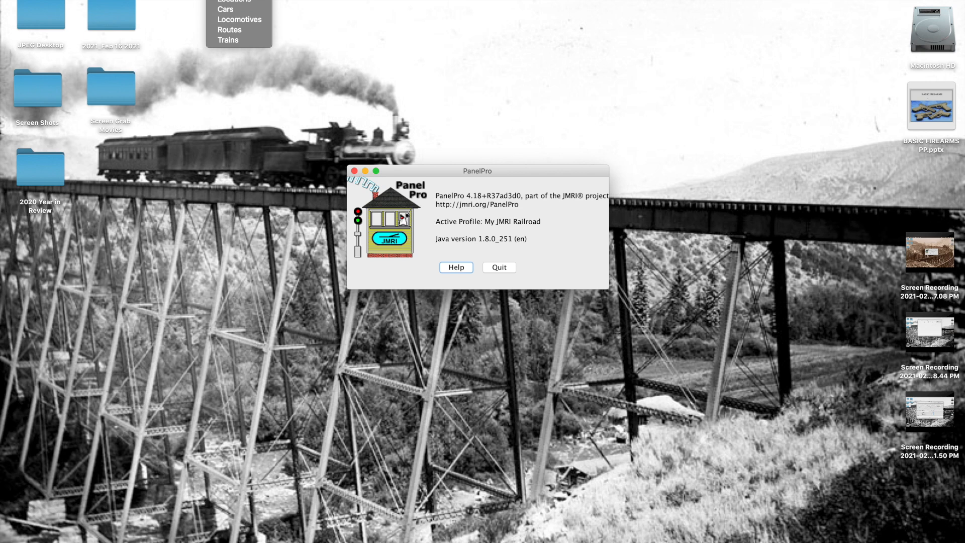
left_click(227, 10)
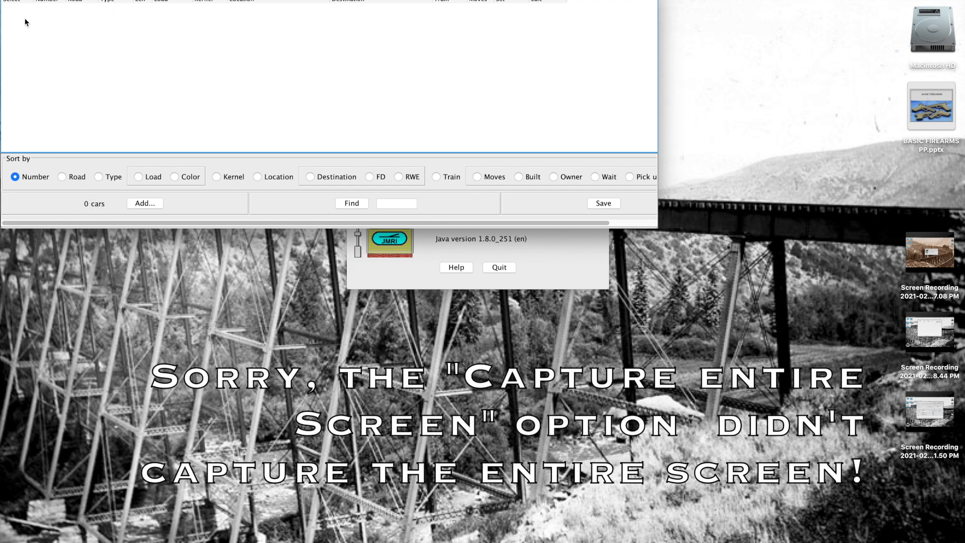
left_click(145, 204)
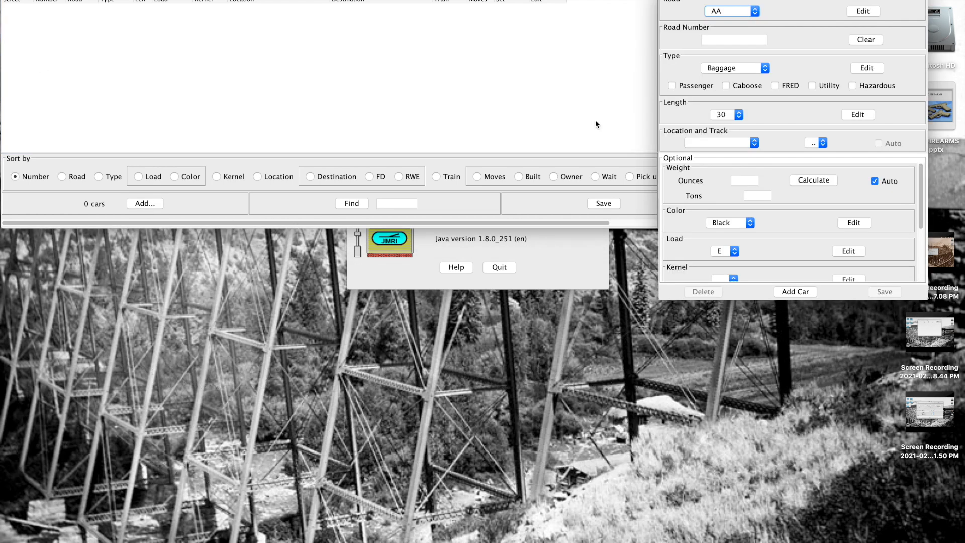
left_click_drag(789, 0, 788, 1)
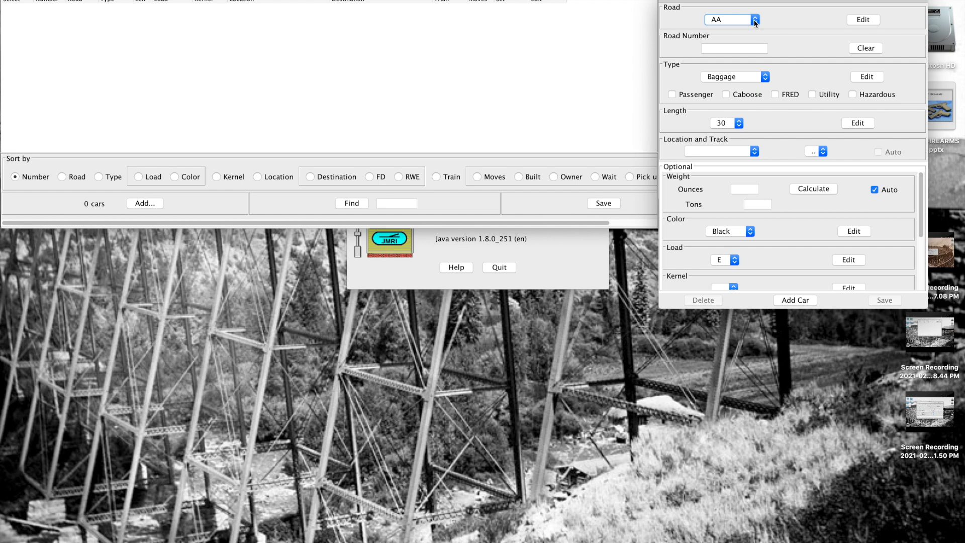
left_click(754, 20)
scroll(744, 39, "down", 10)
scroll(743, 38, "down", 6)
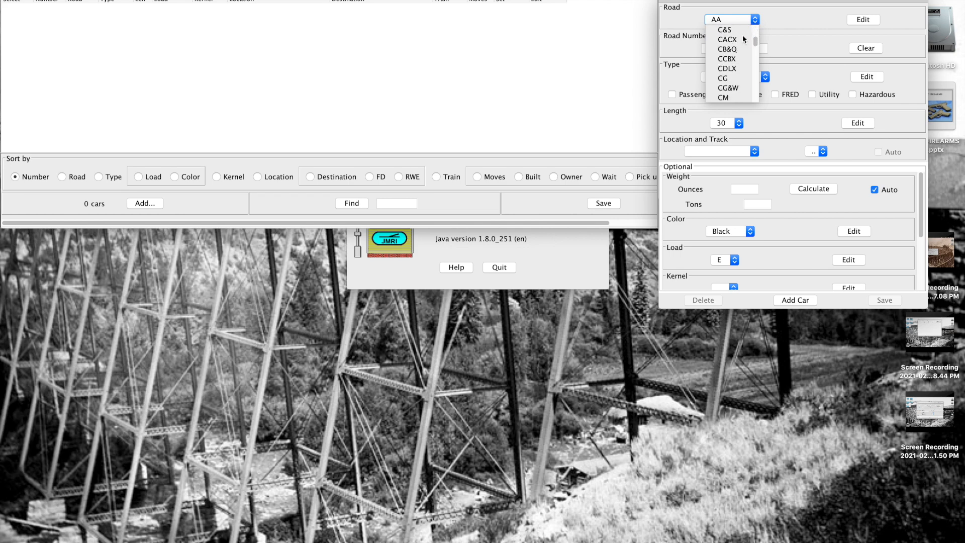
scroll(742, 36, "down", 5)
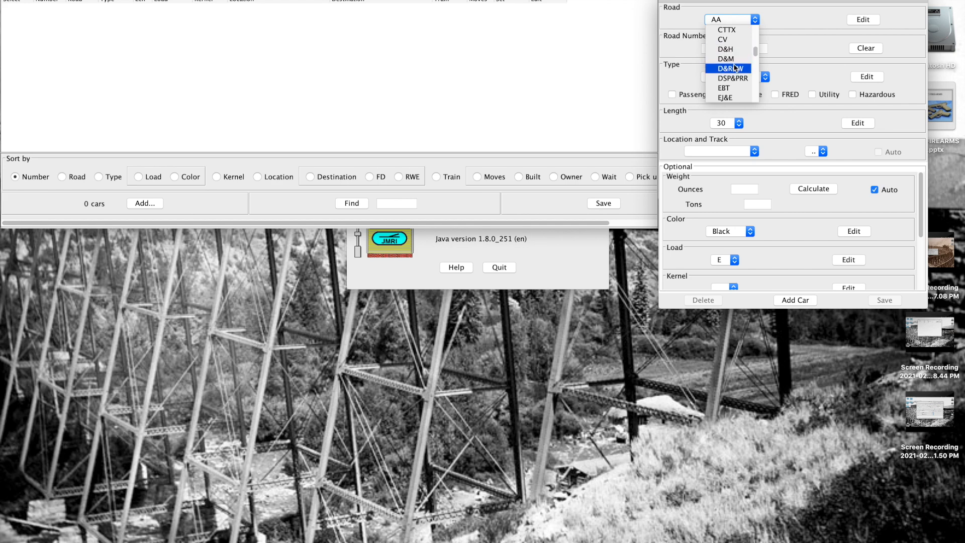
left_click(718, 68)
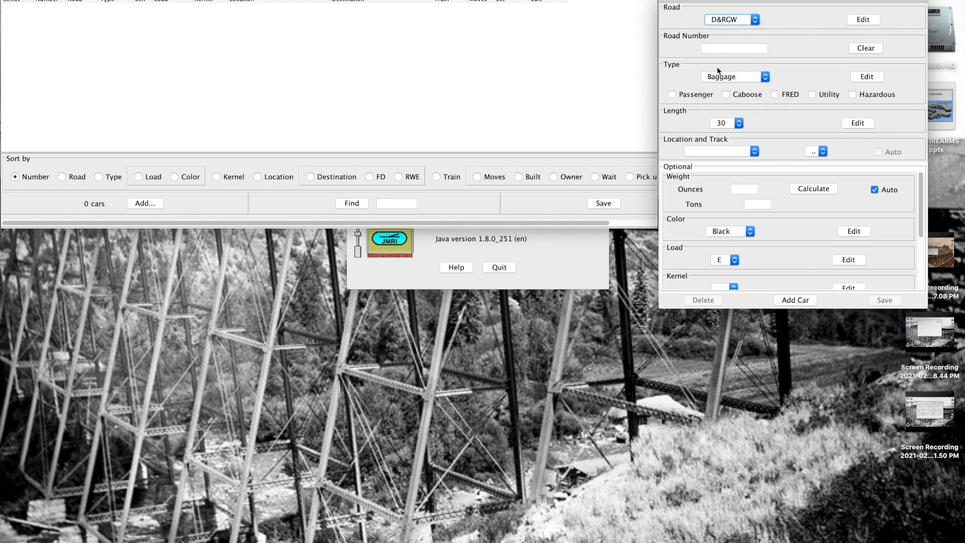
left_click(736, 49)
type("54")
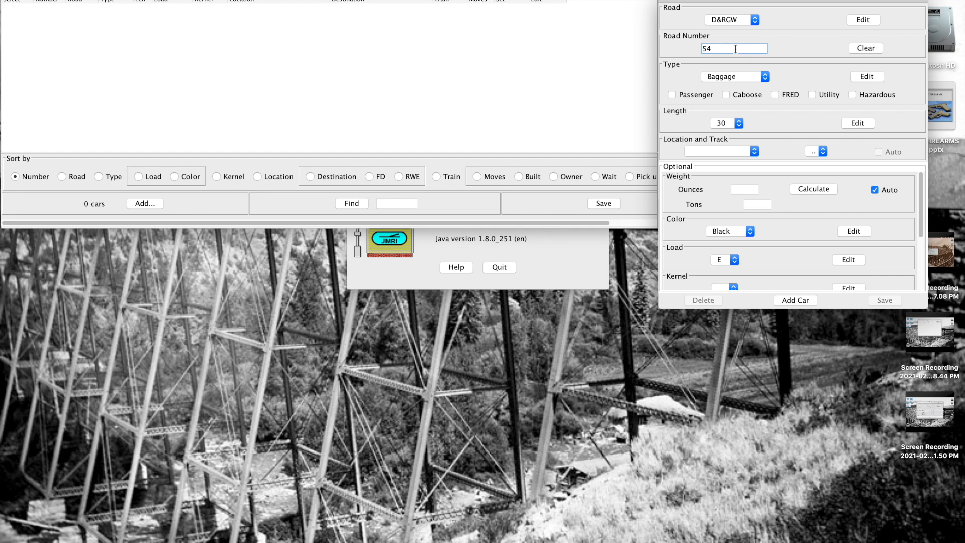
Set the type of D&RGW car 54 to Reefer.
left_click(766, 77)
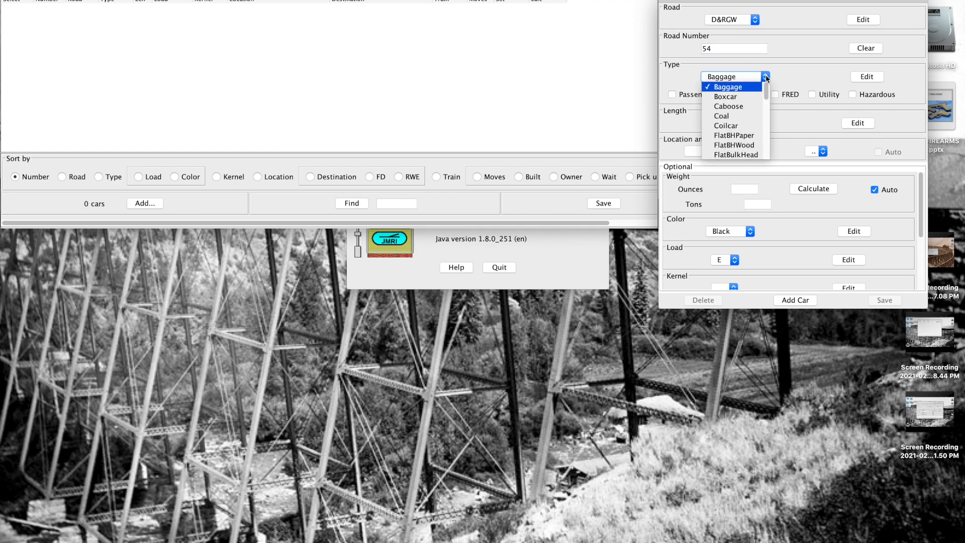
scroll(753, 131, "down", 5)
scroll(753, 130, "down", 3)
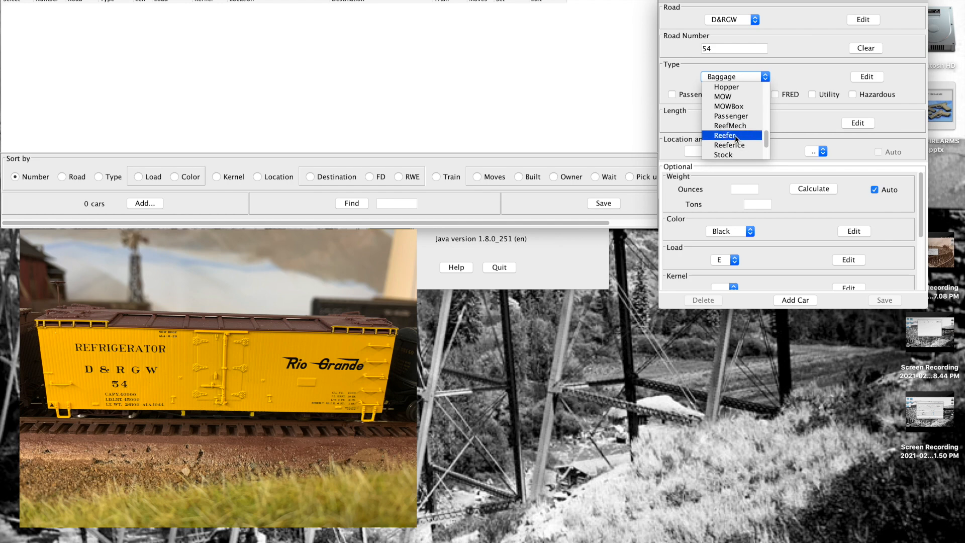
left_click(736, 136)
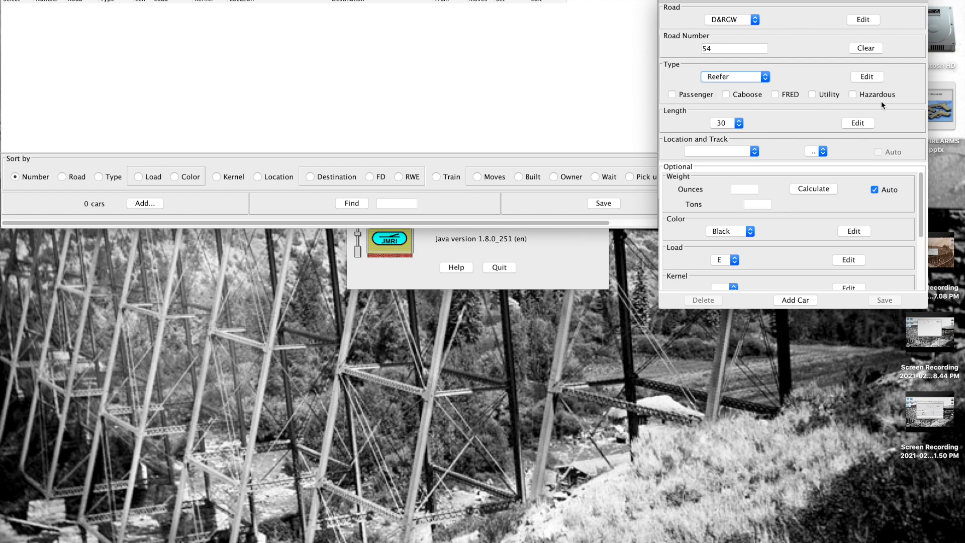
Try marking D&RGW car 54 as a caboose and set its type to Caboose.
left_click(726, 96)
left_click(766, 78)
scroll(735, 137, "down", 2)
scroll(736, 133, "up", 10)
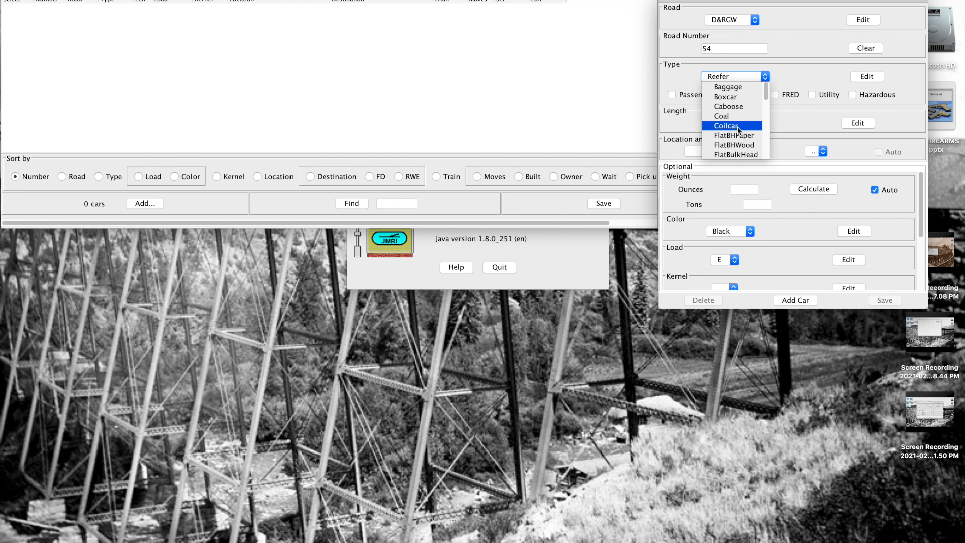
left_click(730, 107)
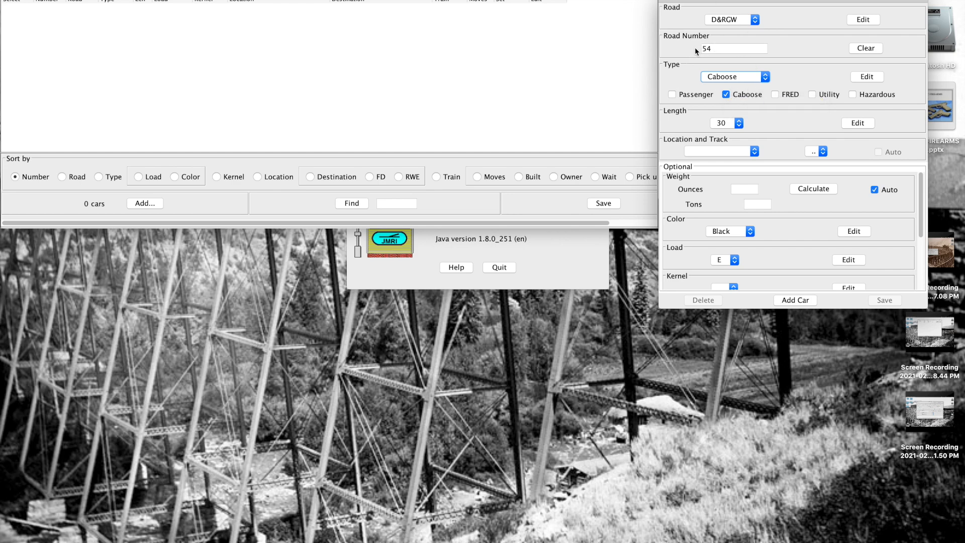
Clear the Caboose option for car 54 and set its type back to Reefer.
left_click(727, 95)
left_click(766, 78)
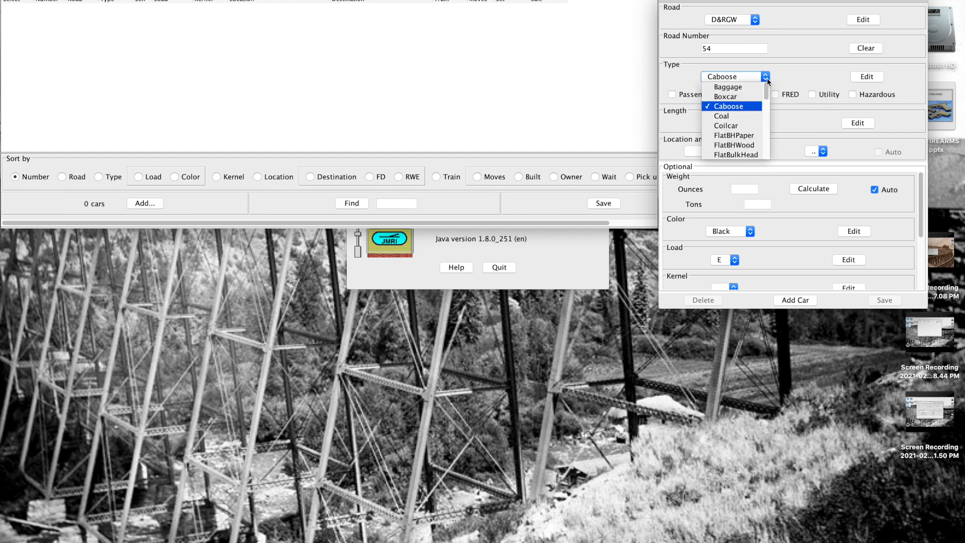
scroll(753, 114, "down", 3)
scroll(753, 111, "down", 5)
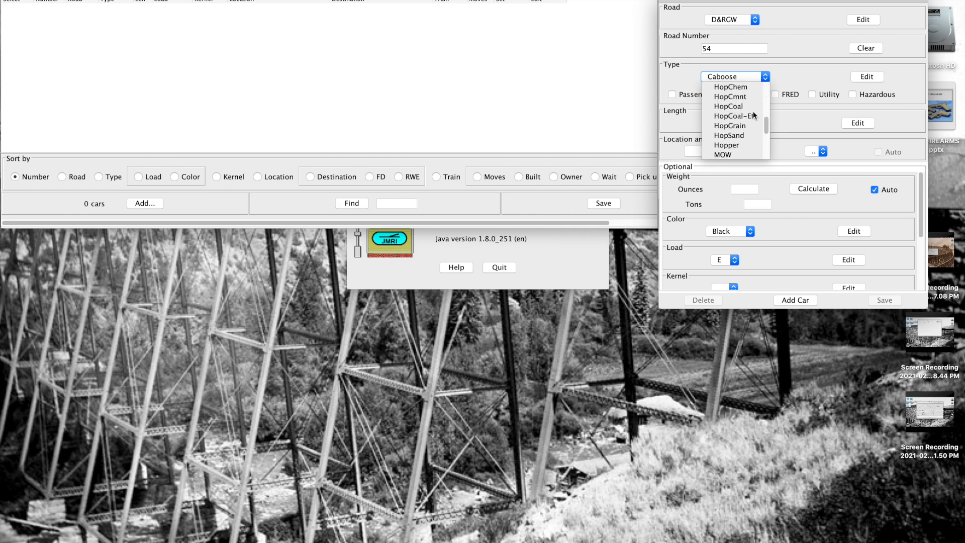
scroll(753, 110, "up", 6)
scroll(754, 111, "down", 1)
scroll(753, 110, "down", 1)
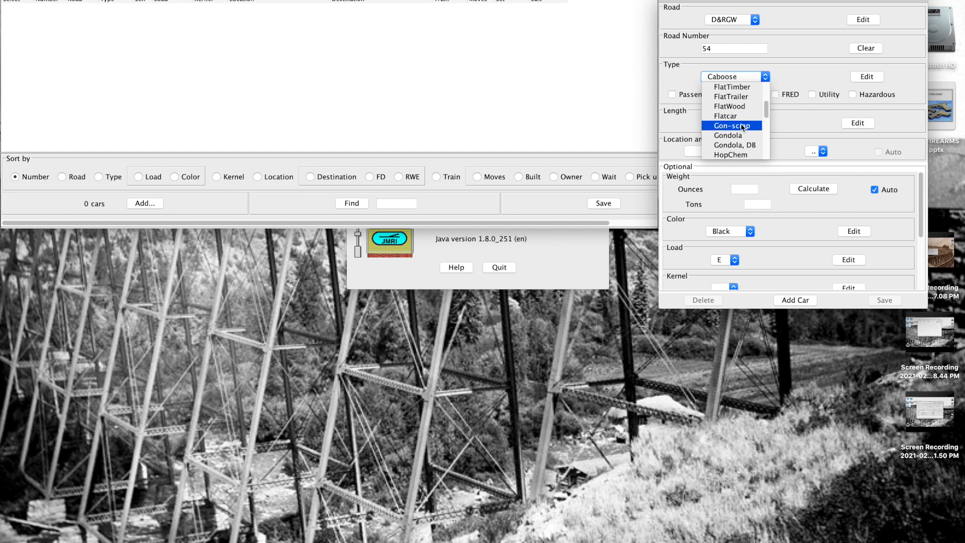
scroll(742, 127, "down", 2)
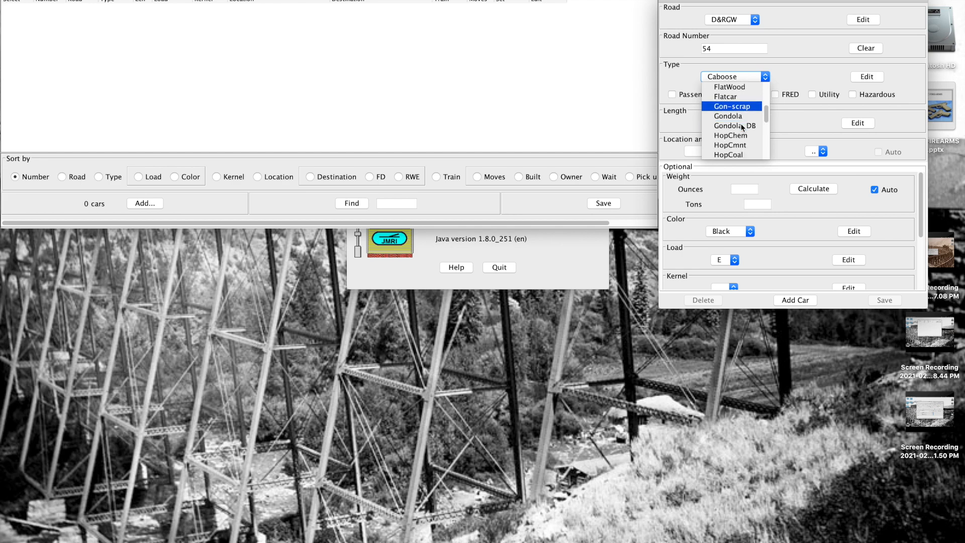
scroll(741, 124, "up", 3)
scroll(741, 124, "down", 5)
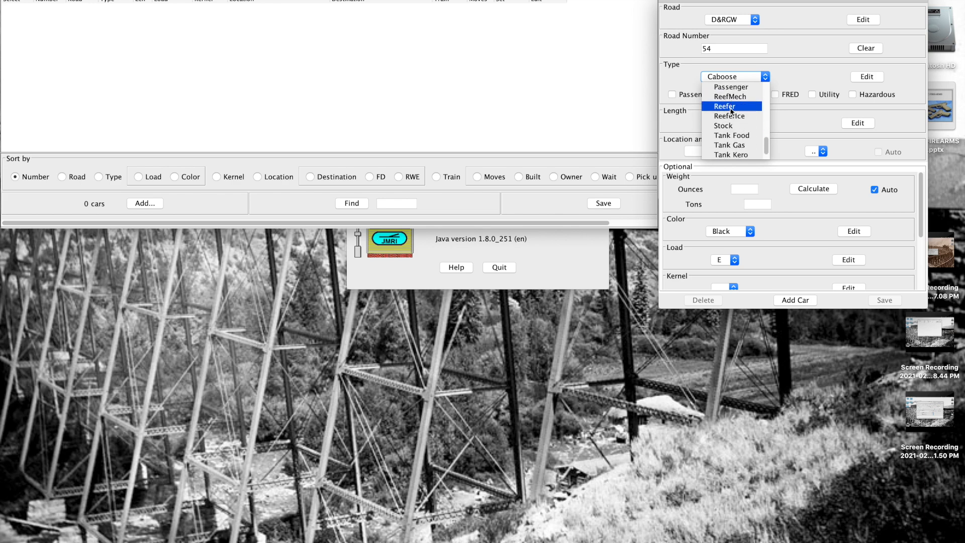
left_click(732, 107)
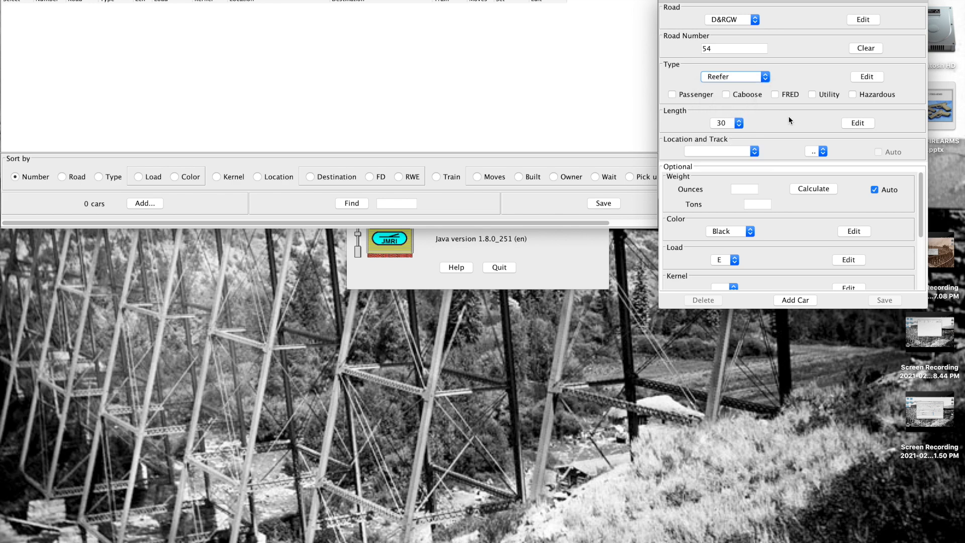
Place car 54 at the Leadville location on the Leadville Staging 1 track.
left_click(755, 151)
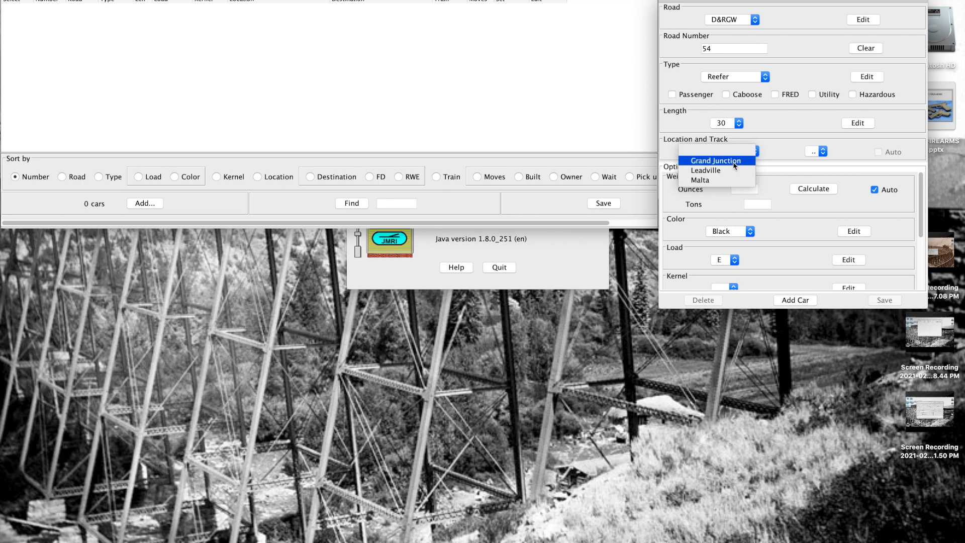
left_click(726, 172)
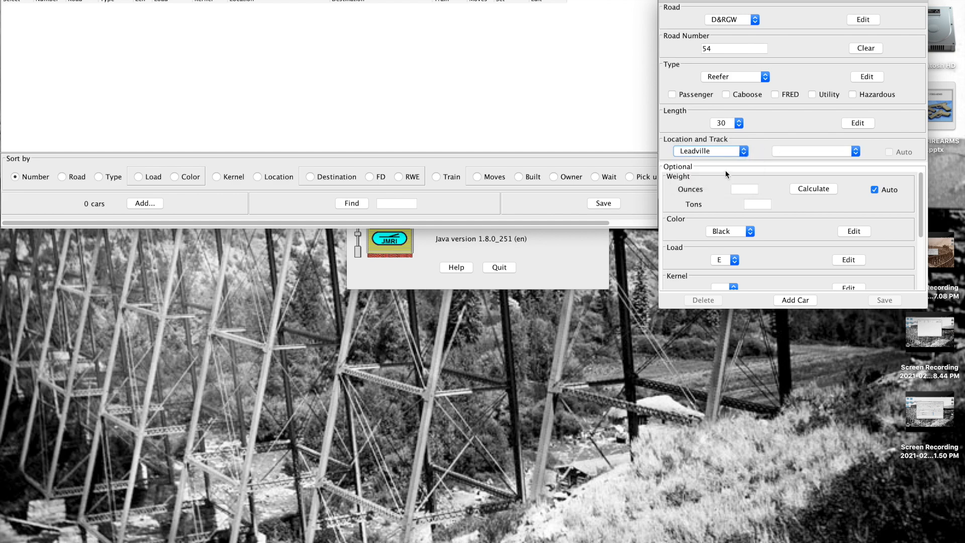
left_click(847, 153)
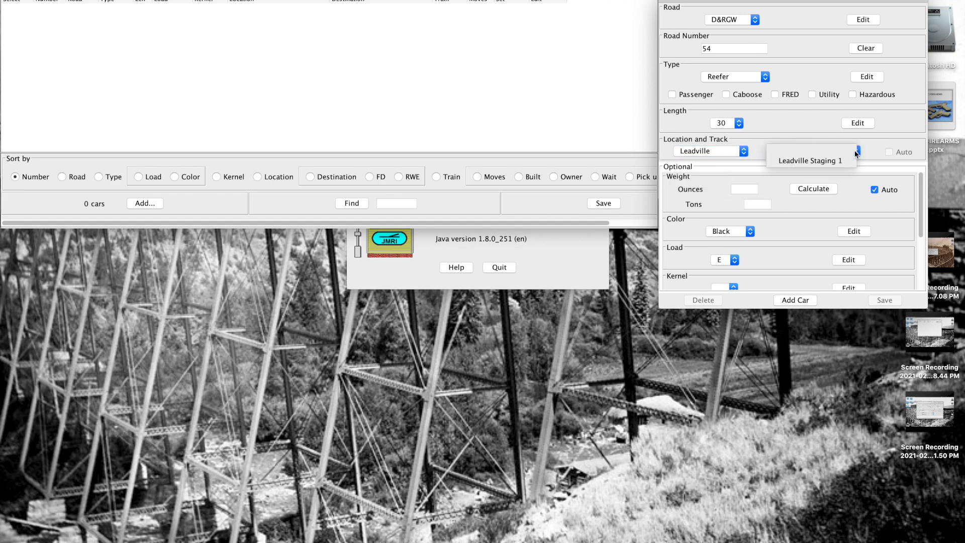
left_click(841, 160)
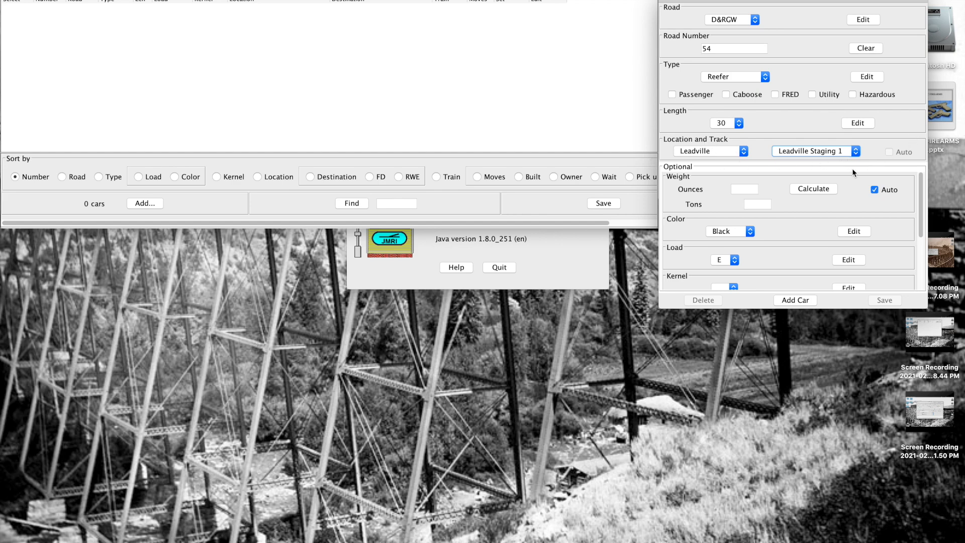
left_click(856, 152)
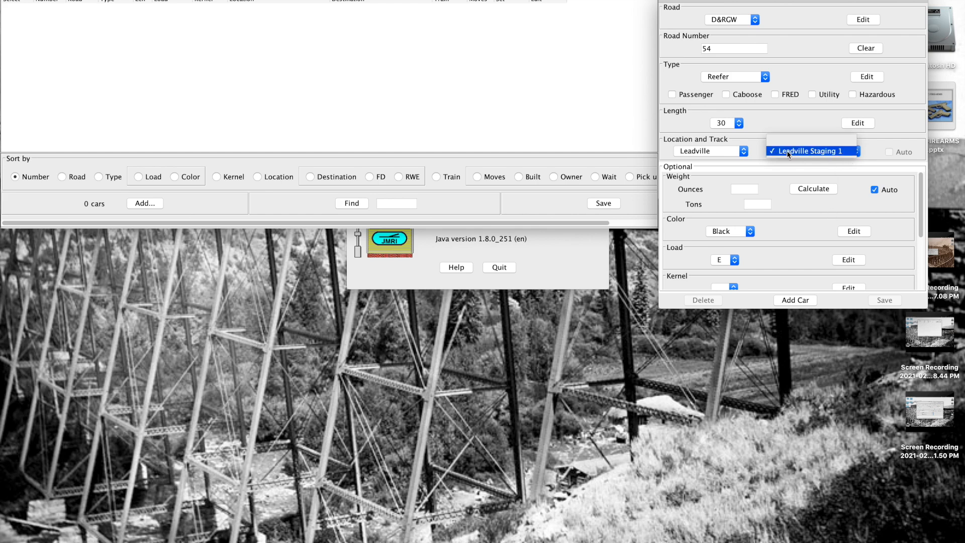
left_click(867, 146)
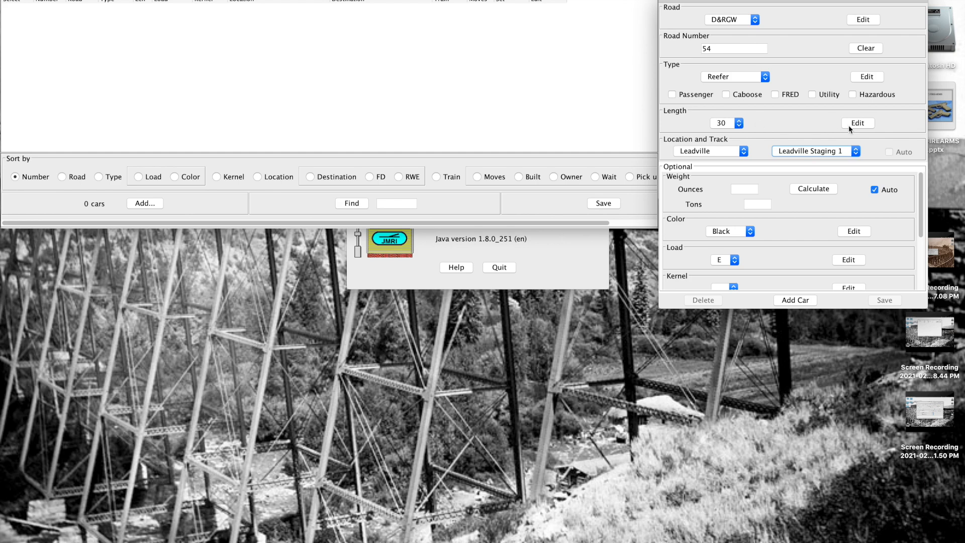
Add 23 to the available car lengths and use it as the length of car 54.
left_click(741, 124)
left_click(708, 186)
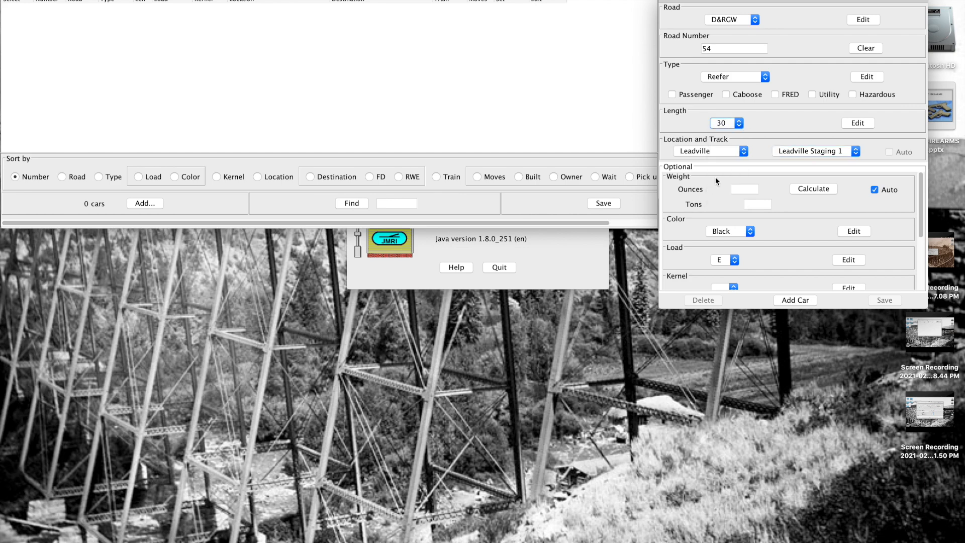
left_click(739, 123)
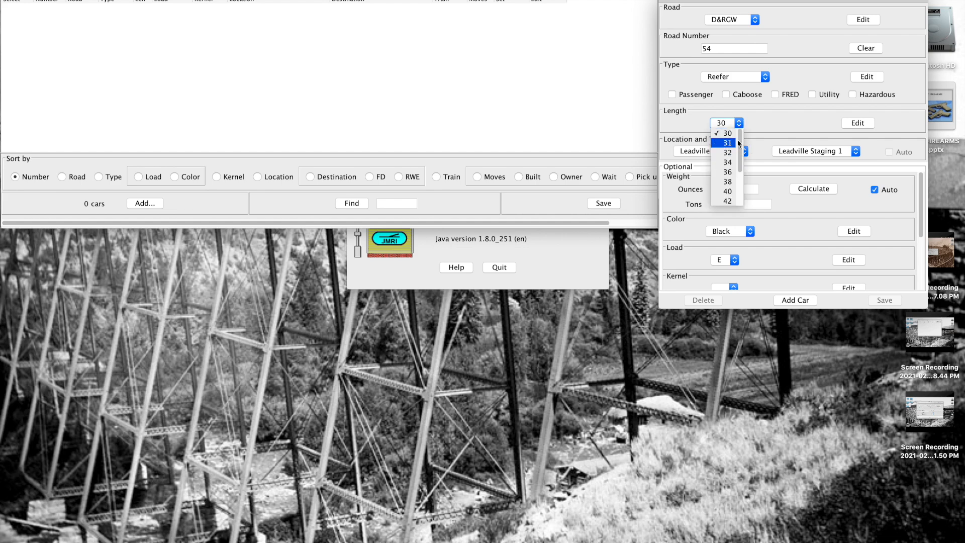
left_click(860, 123)
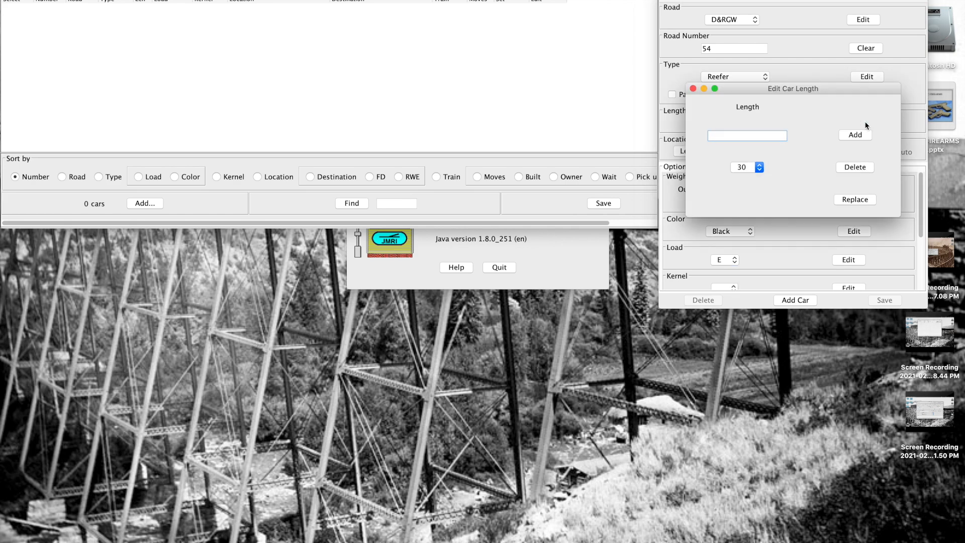
type("23")
left_click(861, 135)
left_click(693, 88)
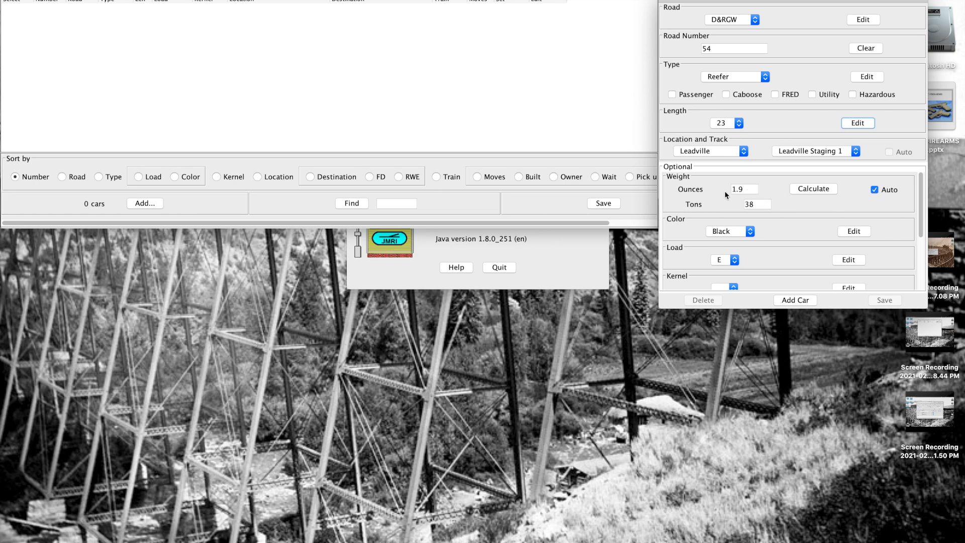
Set the color of car 54 to Yellow and its load to L.
double_click(758, 204)
left_click(751, 231)
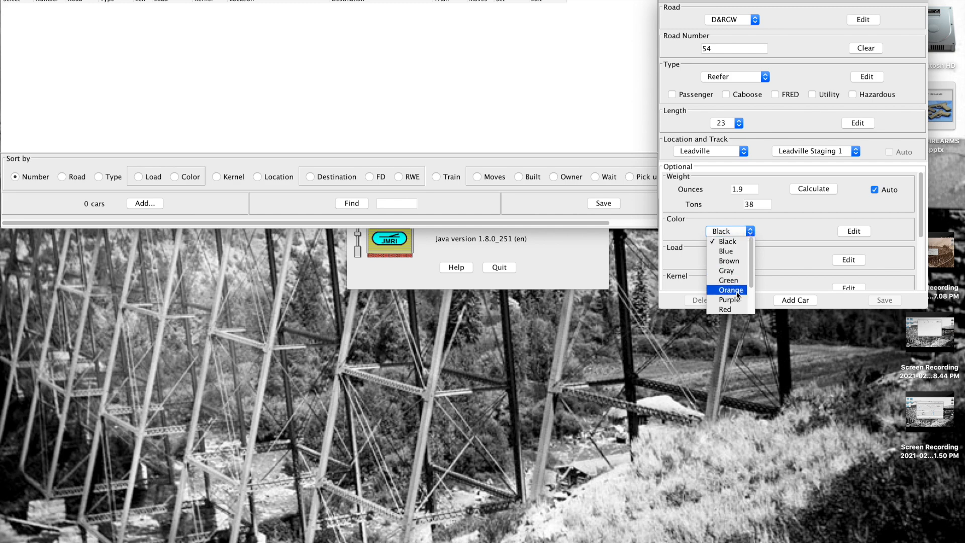
scroll(738, 284, "down", 3)
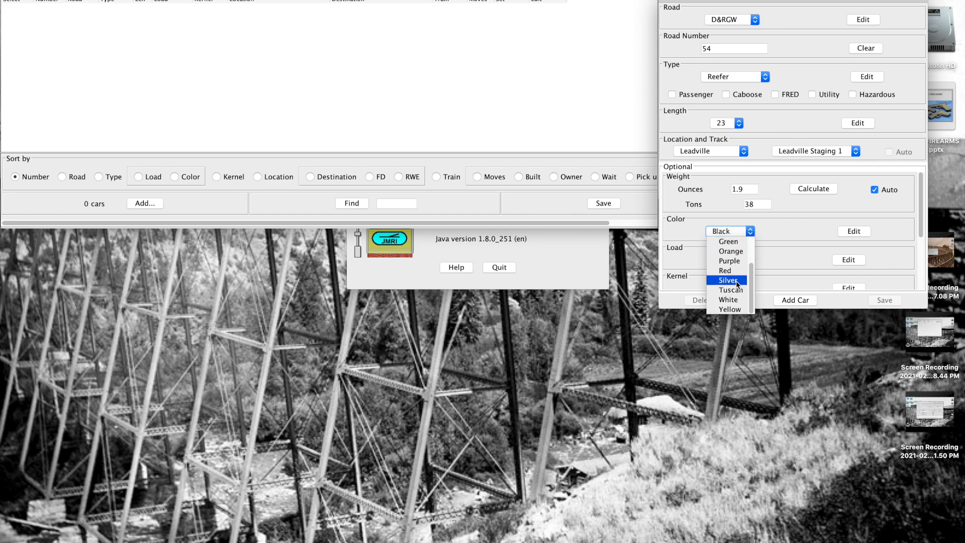
left_click(737, 309)
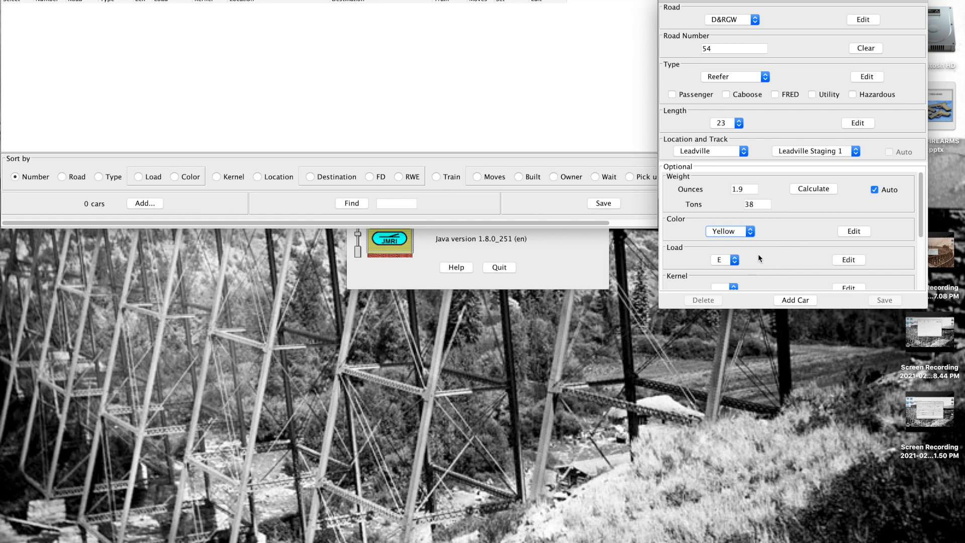
left_click(735, 263)
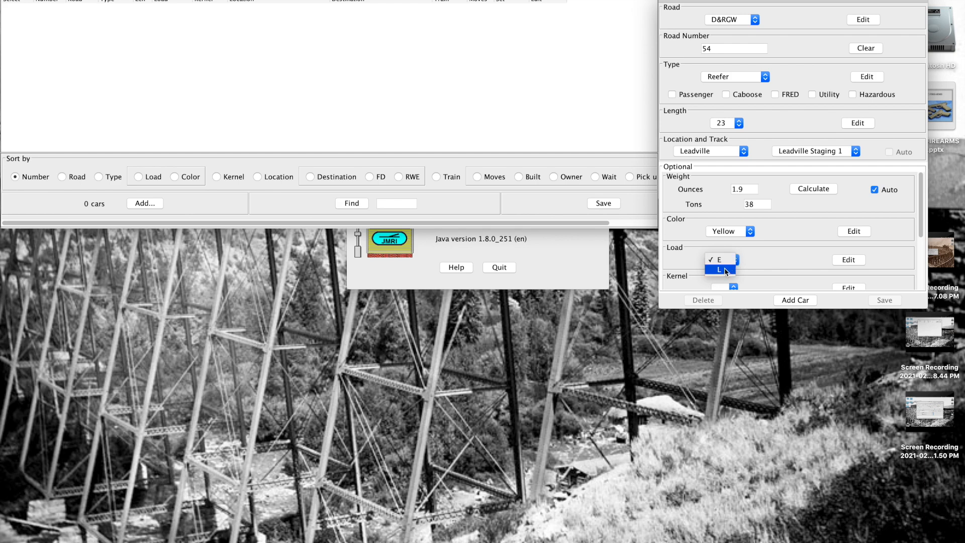
left_click(720, 269)
Review the optional Kernel, Built, Owner and Comment settings of car 54, leaving them blank.
scroll(769, 247, "down", 1)
scroll(769, 247, "down", 3)
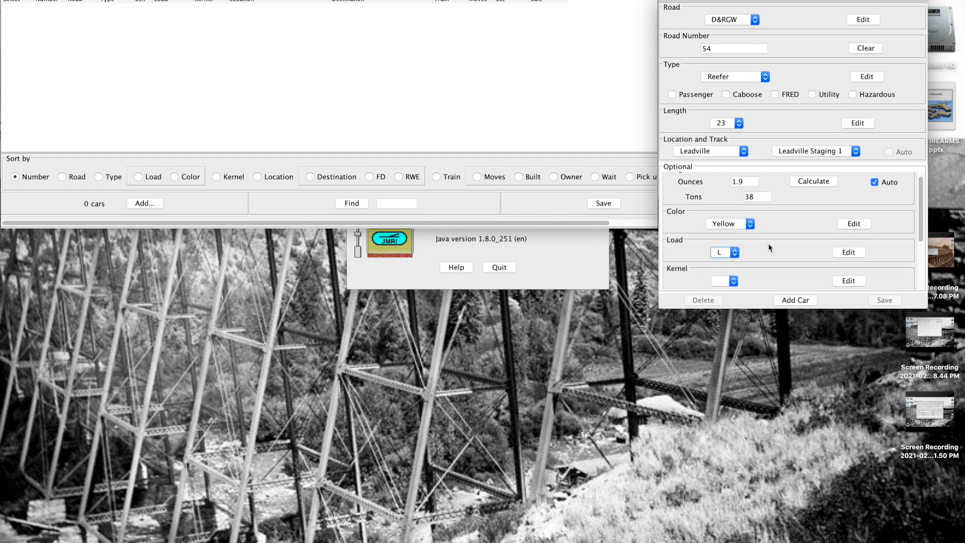
scroll(768, 248, "down", 4)
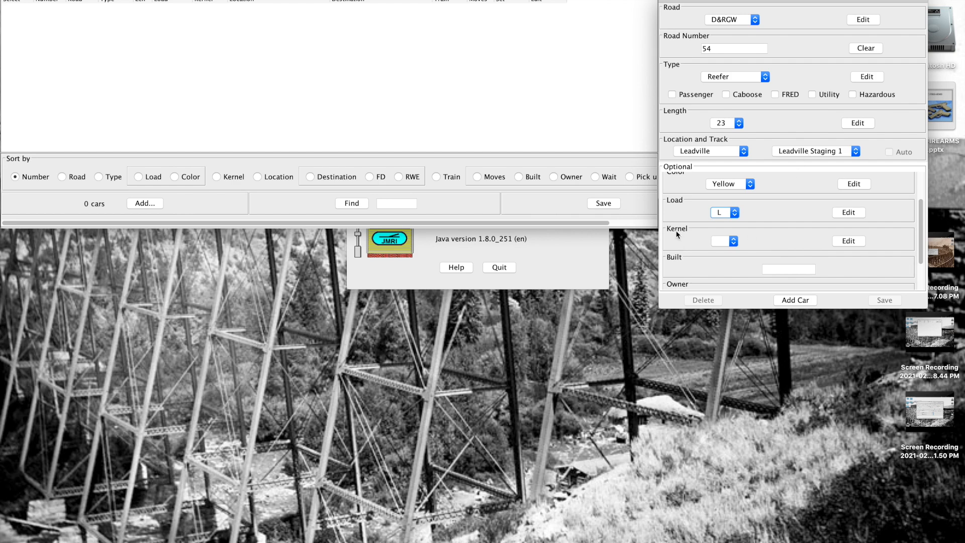
left_click(734, 243)
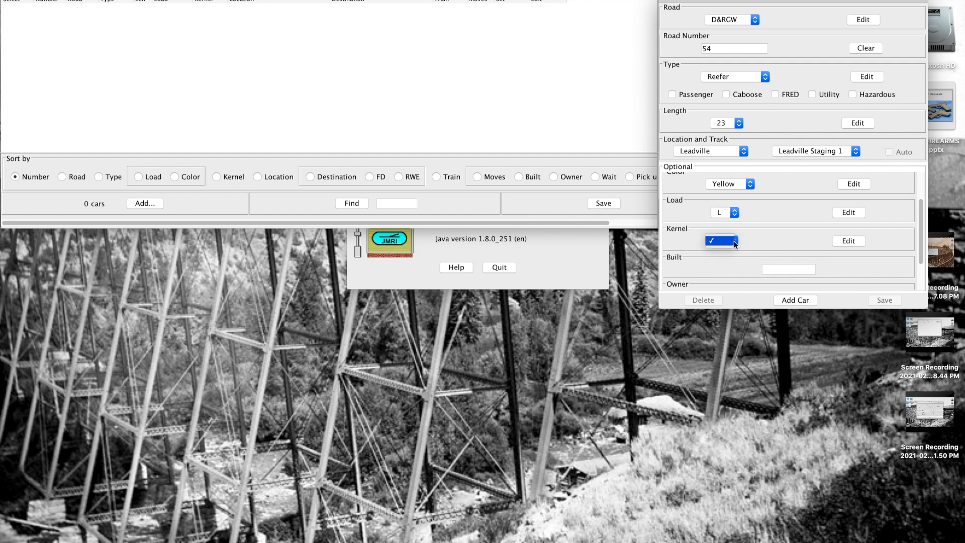
left_click(733, 241)
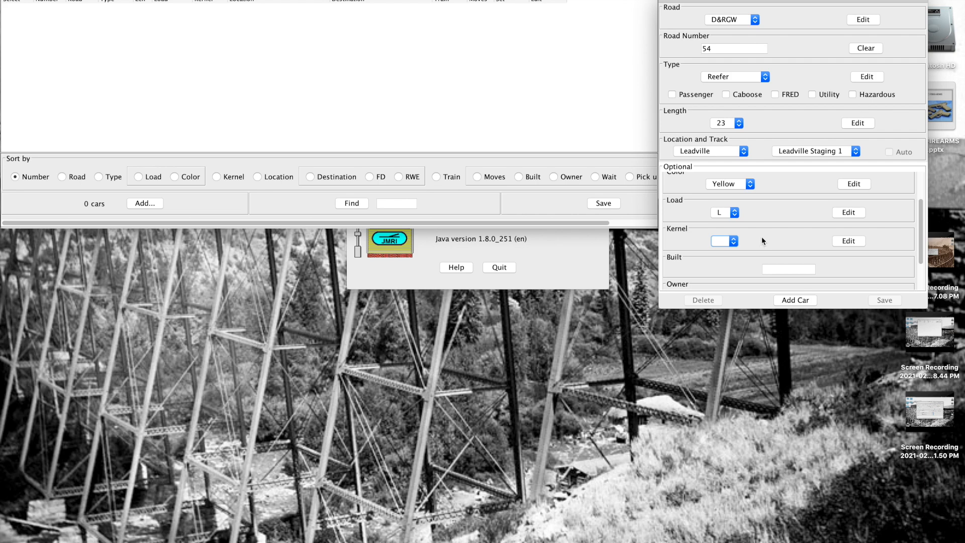
scroll(789, 241, "down", 3)
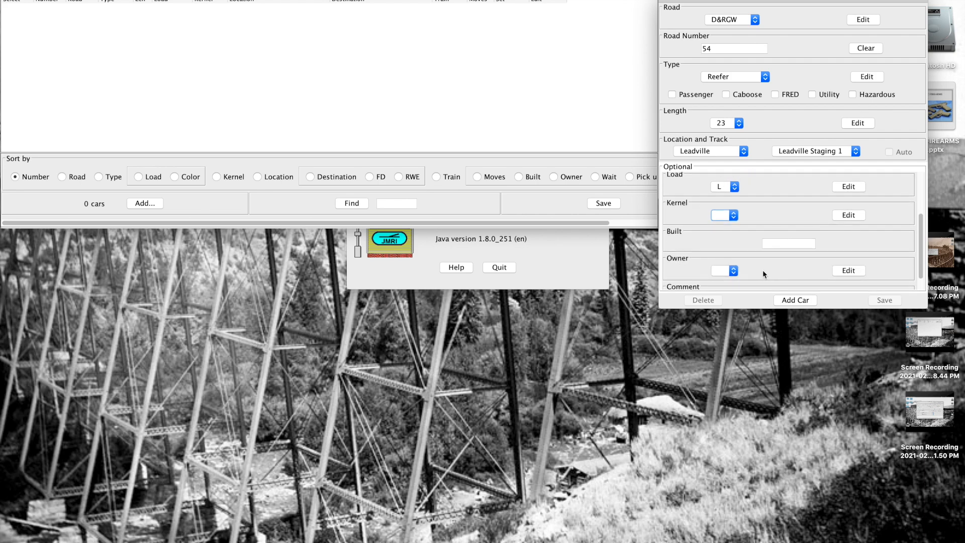
left_click(729, 273)
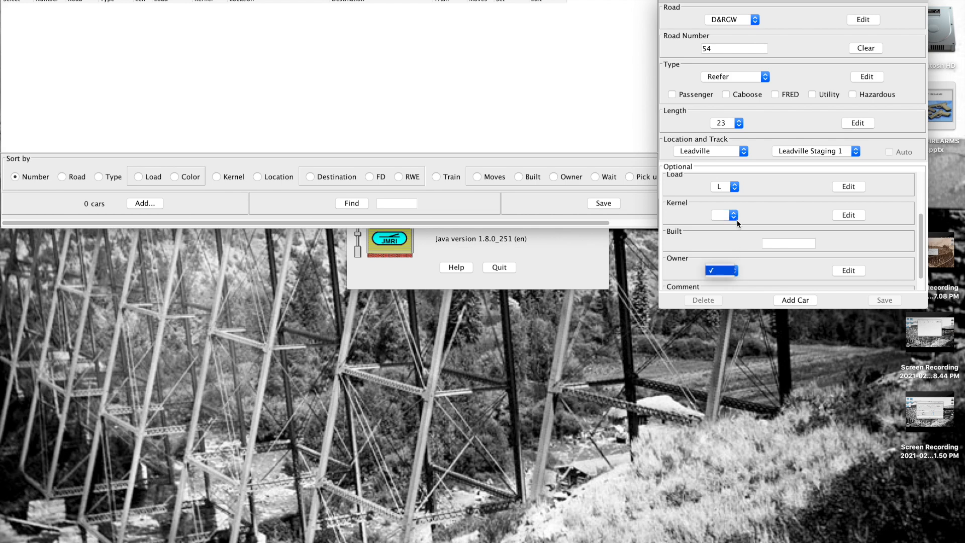
left_click(737, 245)
scroll(736, 242, "down", 2)
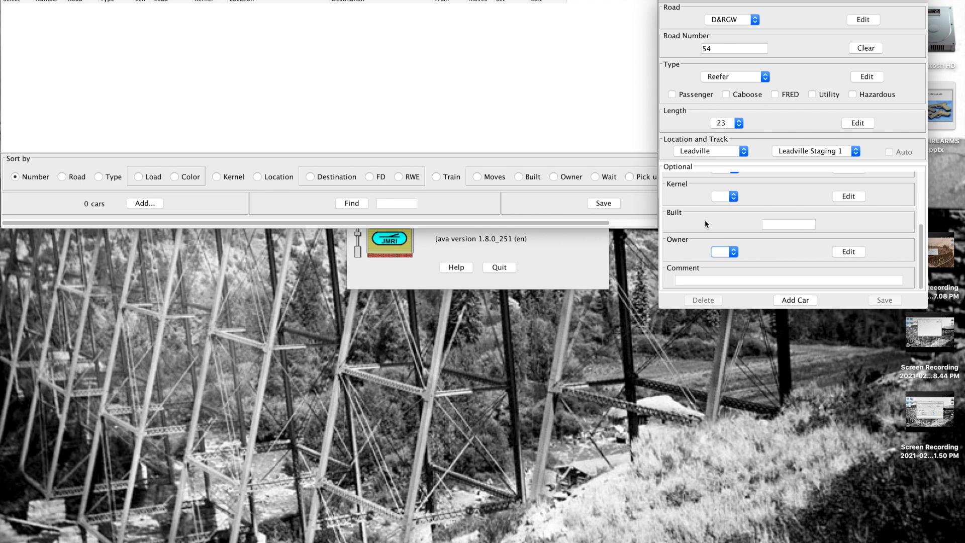
scroll(787, 237, "down", 1)
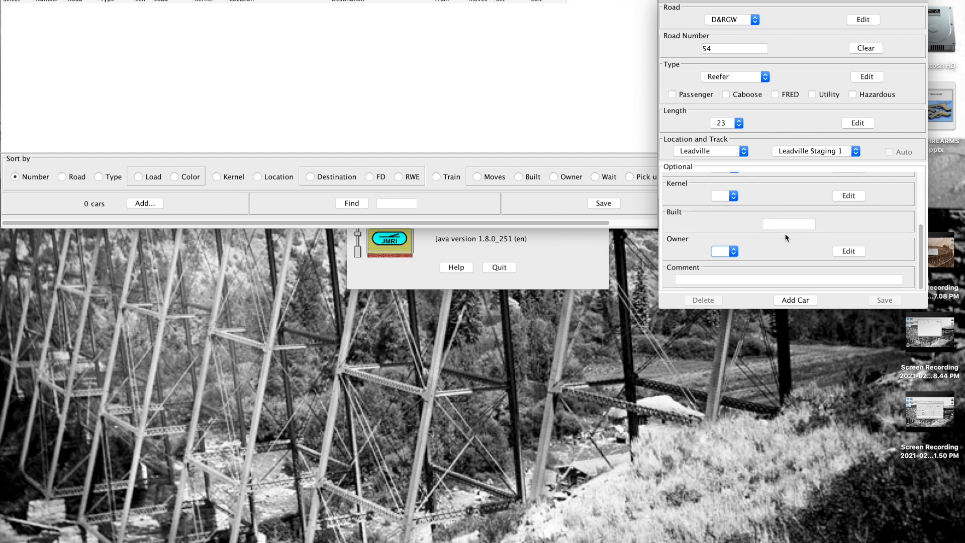
scroll(787, 237, "up", 7)
scroll(786, 235, "up", 3)
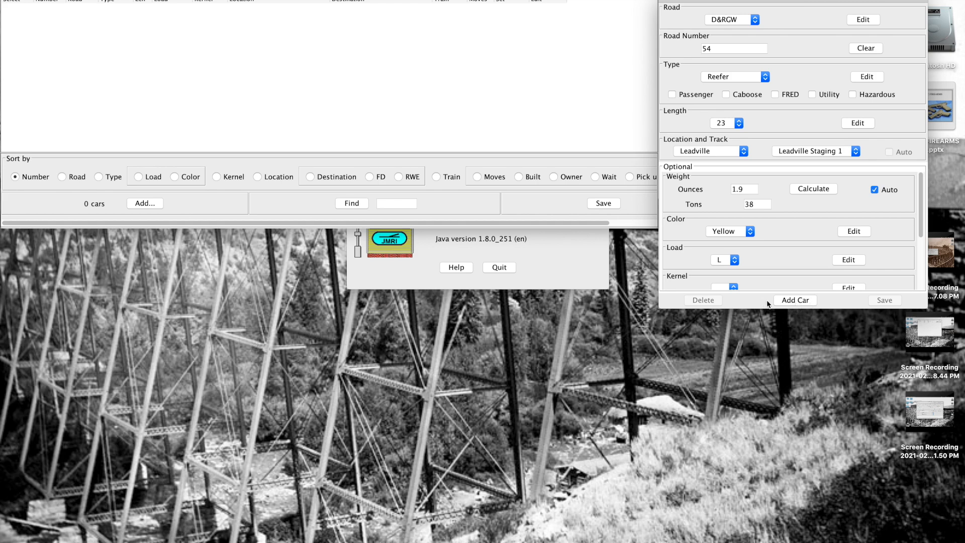
Add D&RGW reefer 54 to the car roster and bring the roster window forward.
left_click(789, 302)
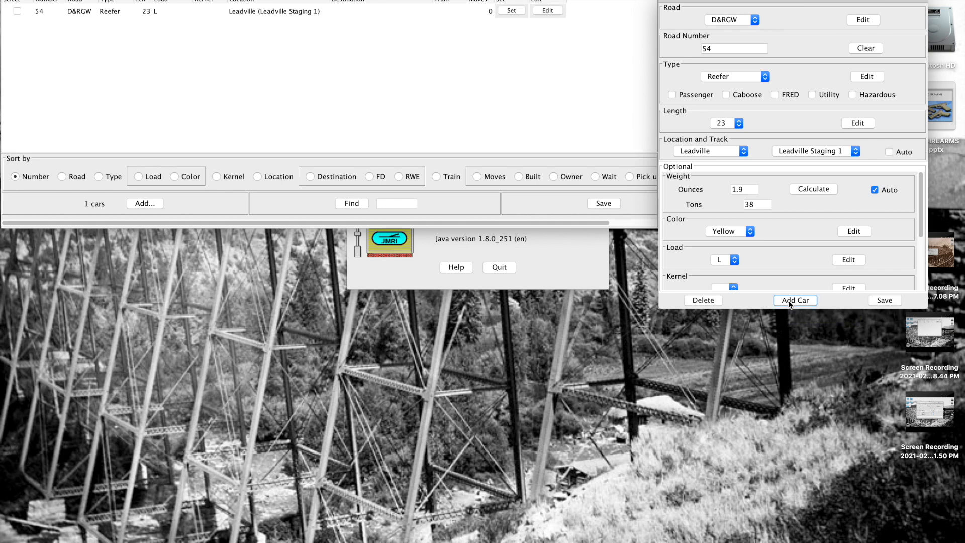
left_click(6, 10)
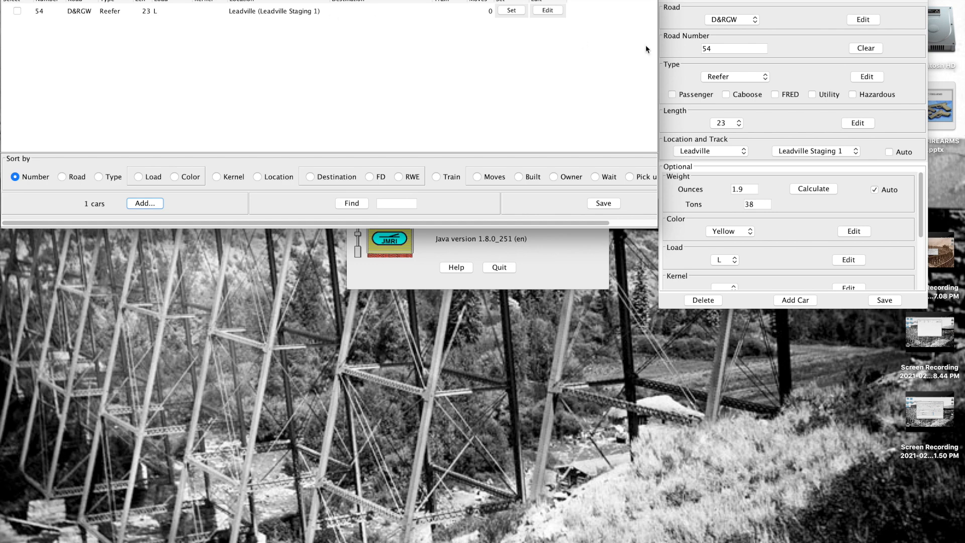
Change the road number in the car form to 36 and add it to the roster as another D&RGW reefer.
left_click(783, 1)
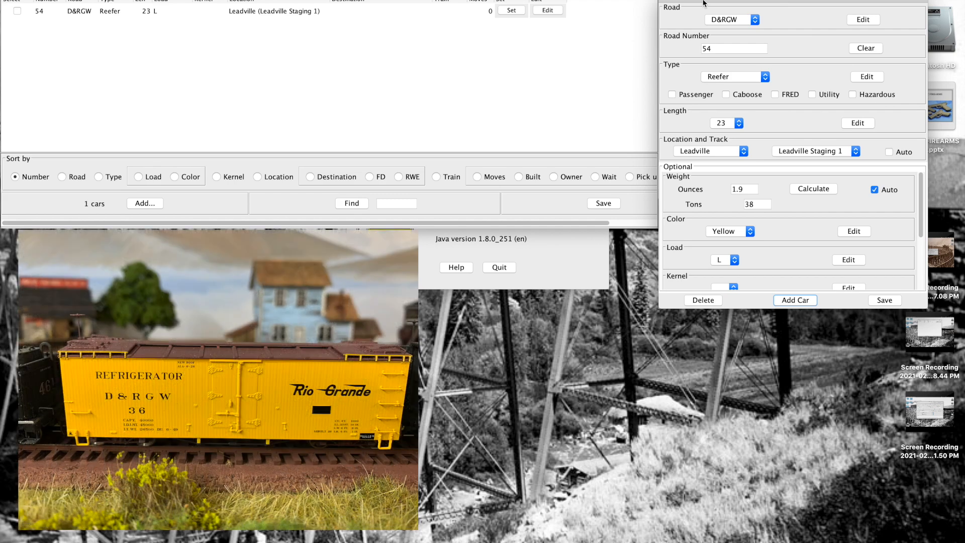
scroll(805, 254, "down", 1)
scroll(805, 252, "up", 1)
left_click_drag(720, 49, 692, 55)
type("36")
left_click(797, 300)
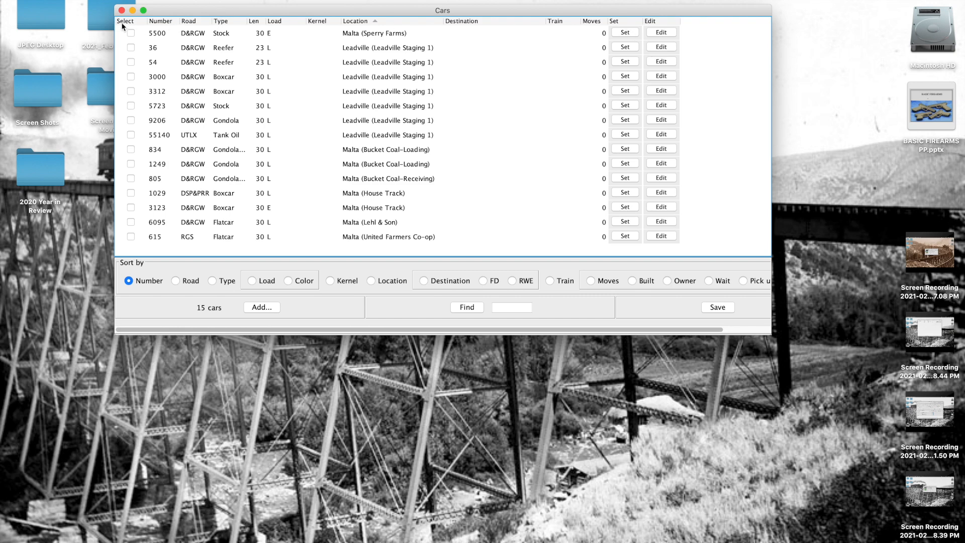
Sort the car roster by number, road and type in turn, ending with it sorted by location.
left_click(158, 19)
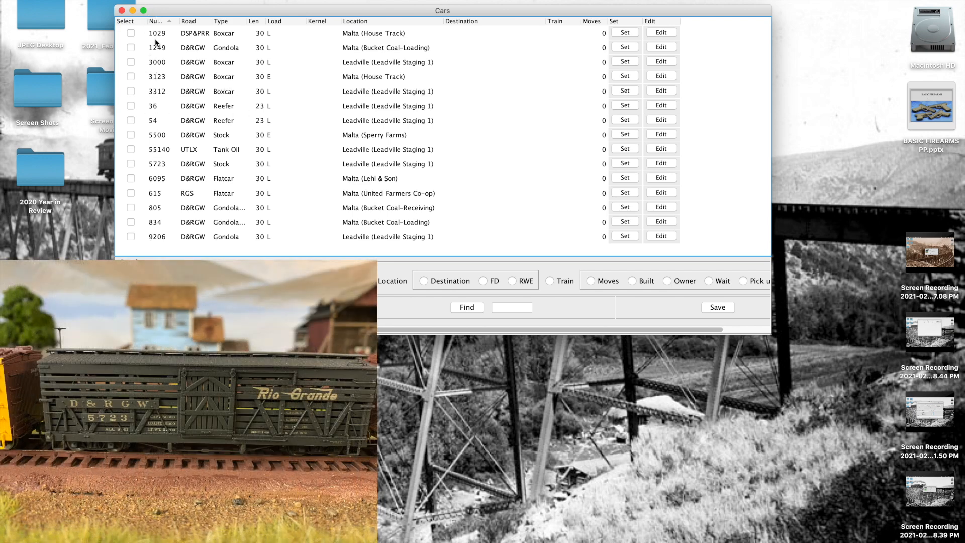
left_click(186, 21)
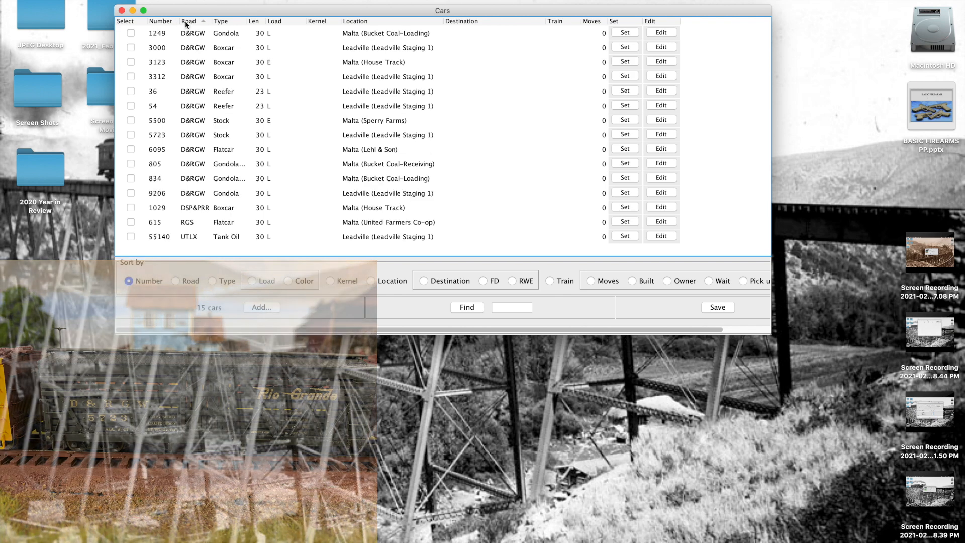
left_click(226, 23)
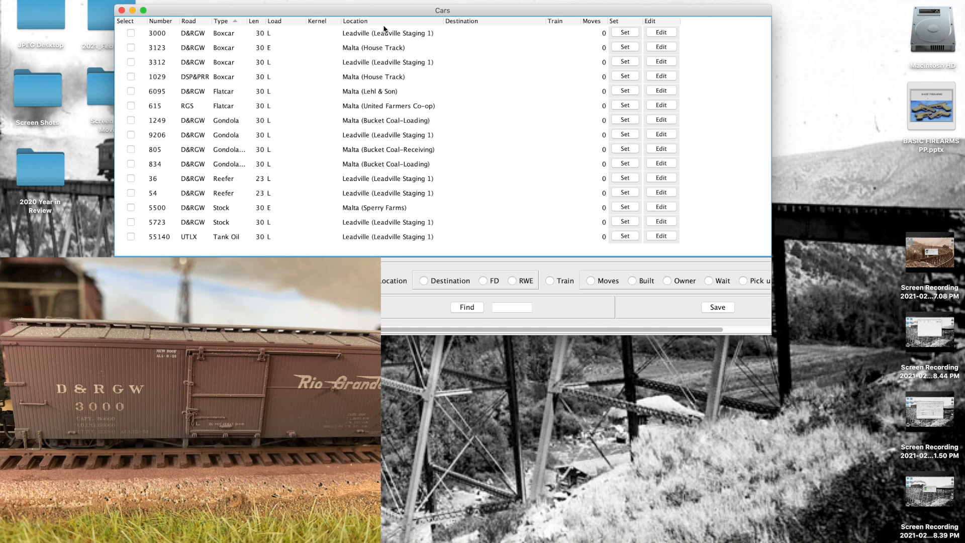
left_click(357, 21)
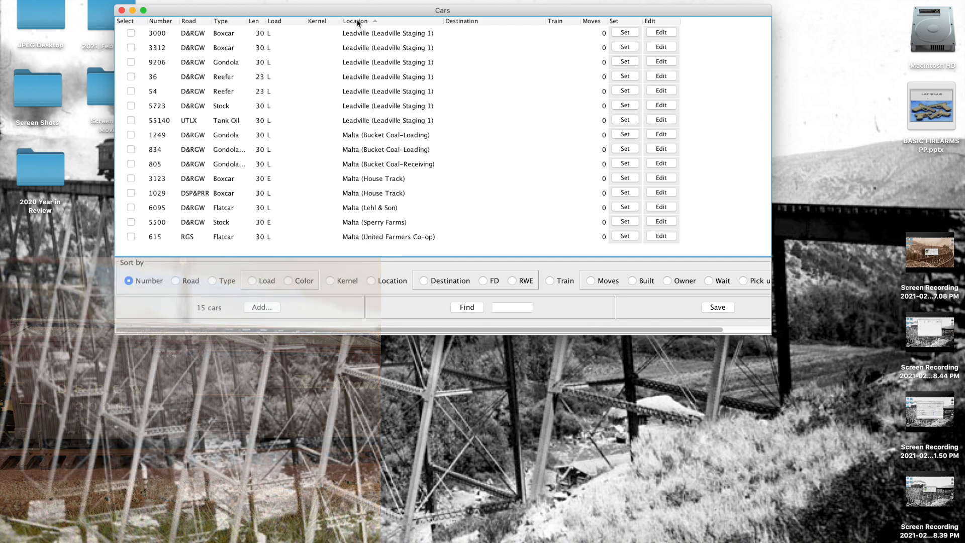
Go through the cars in the location-sorted roster one by one, from boxcar 3000 at Leadville to flatcar 615 at Malta.
left_click(388, 35)
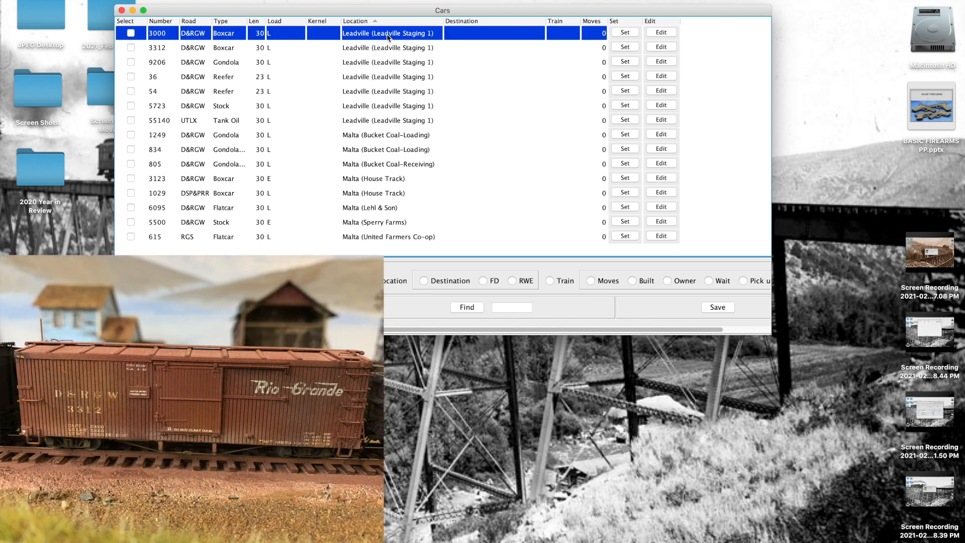
key("Down")
key("Down")
key("Down")
key("Down")
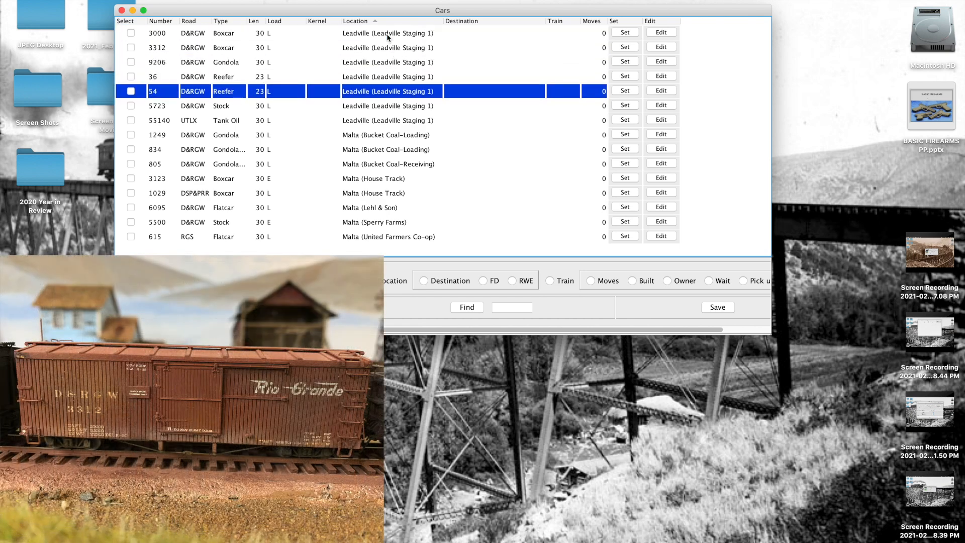
key("Down")
key("Down")
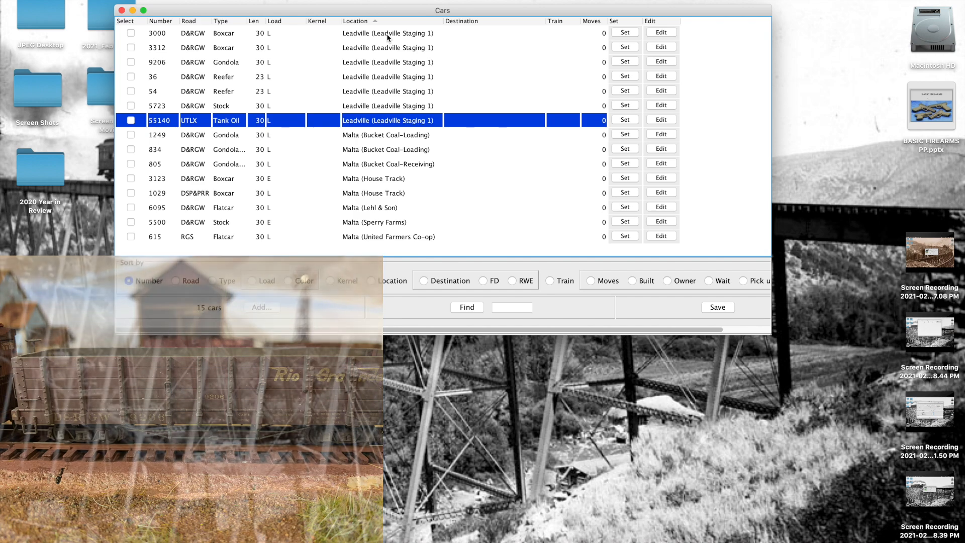
key("Down")
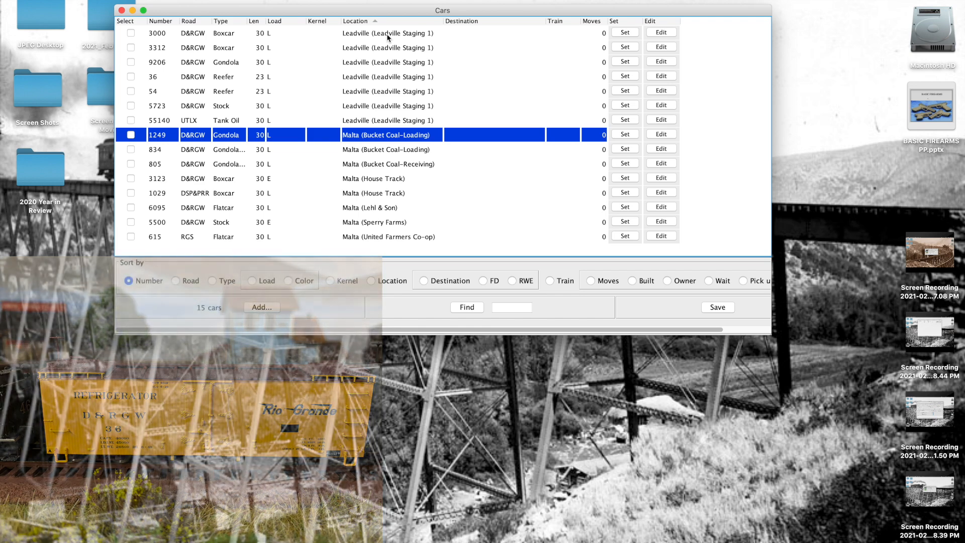
key("Down")
key("Down")
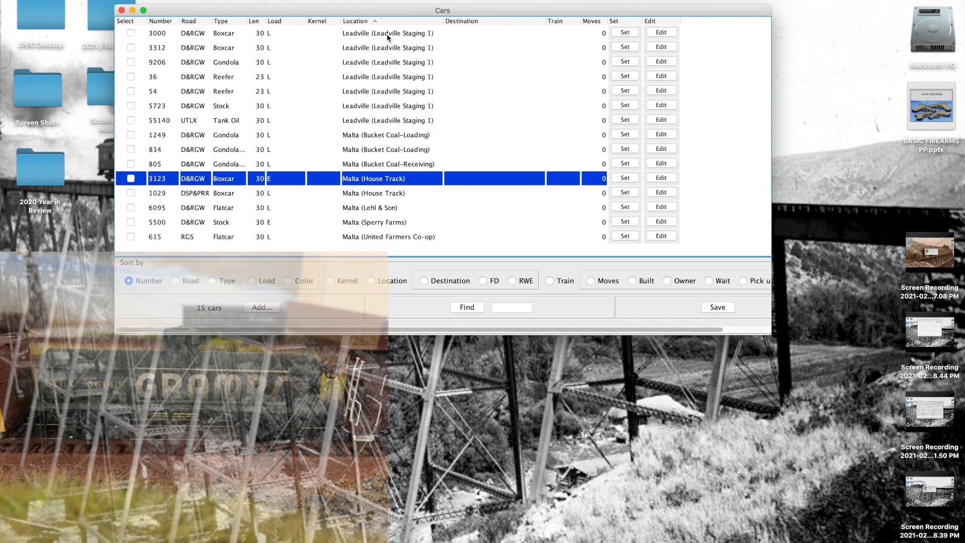
key("Down")
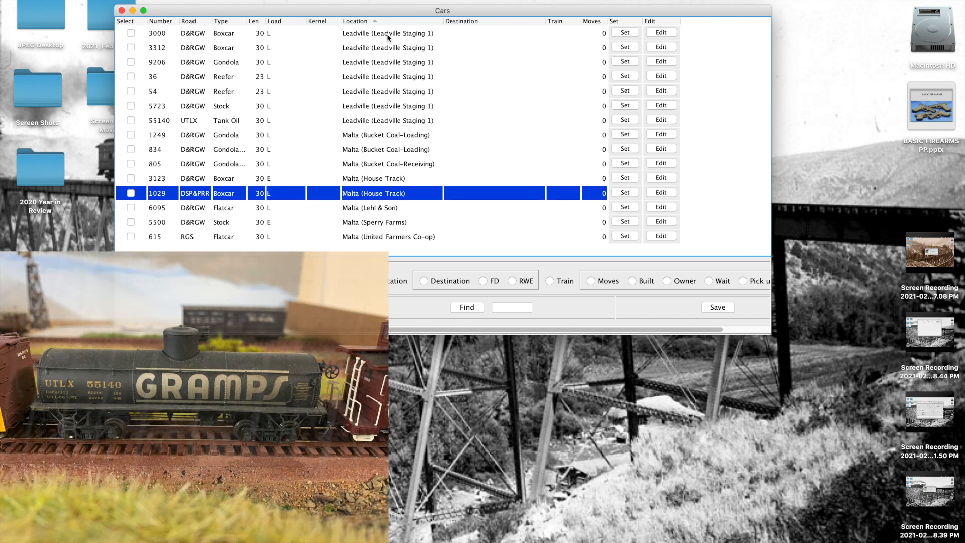
key("Down")
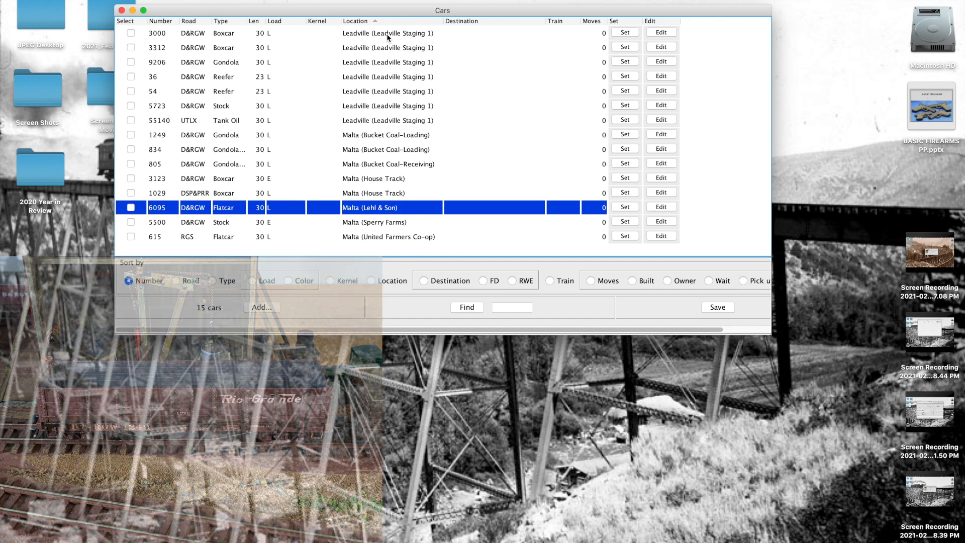
key("Down")
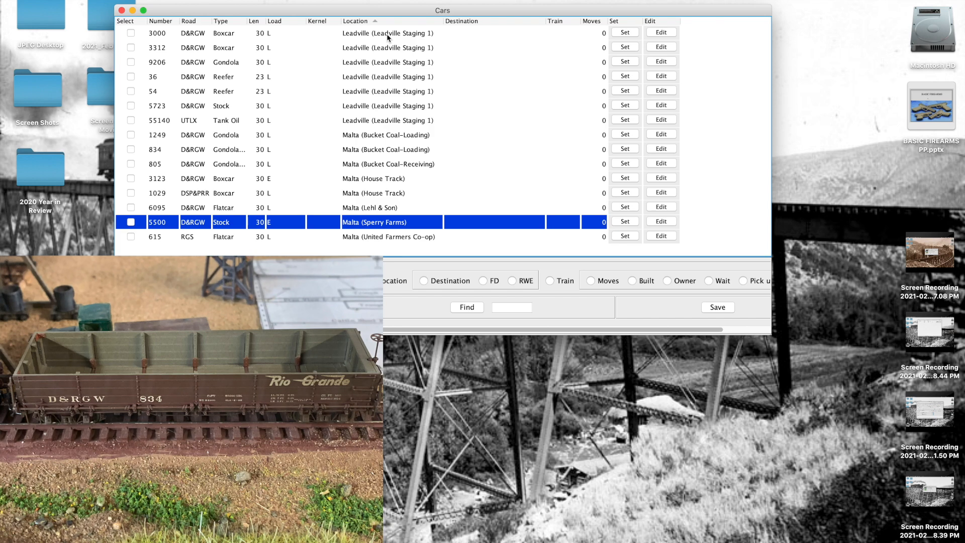
key("Down")
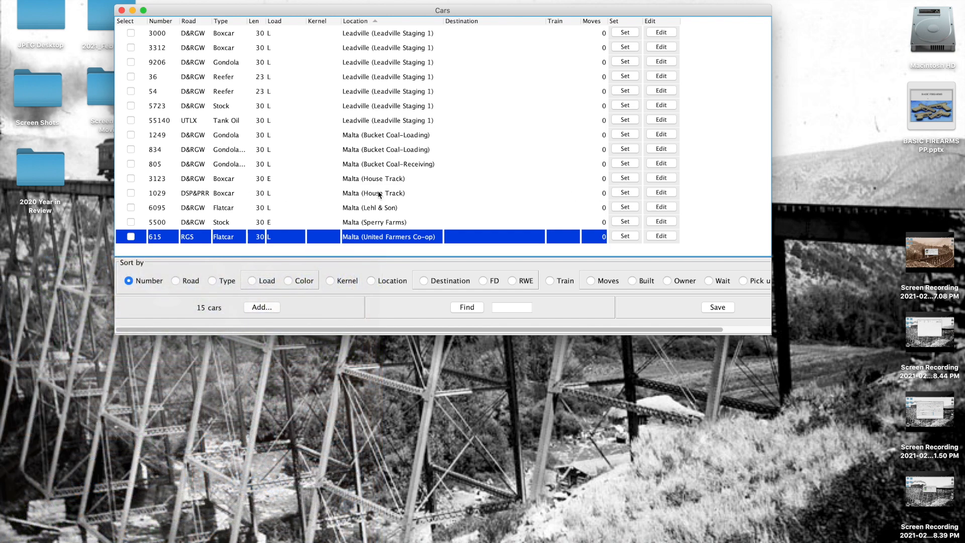
Set the load of DSP&PRR boxcar 1029 on Malta's House Track to E, save it and close the car form.
left_click(380, 194)
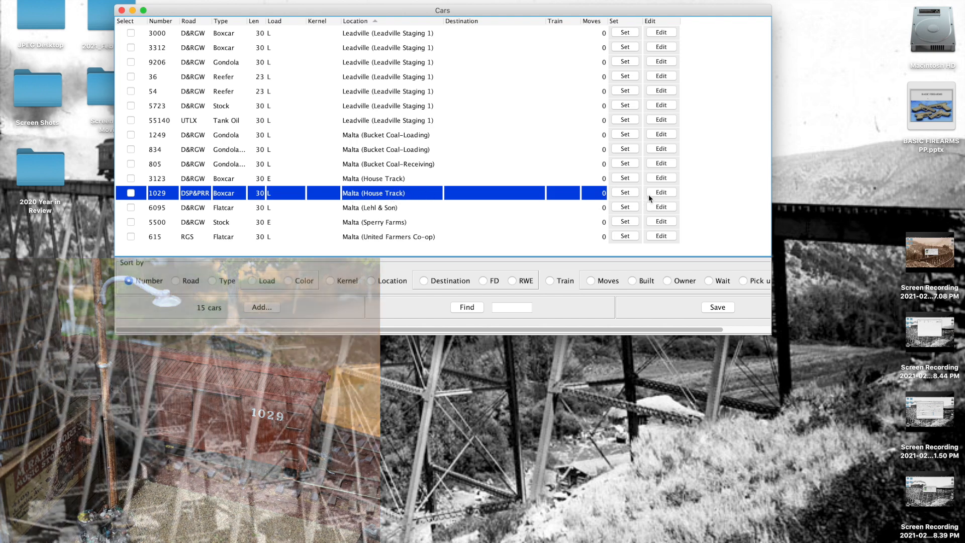
left_click(658, 193)
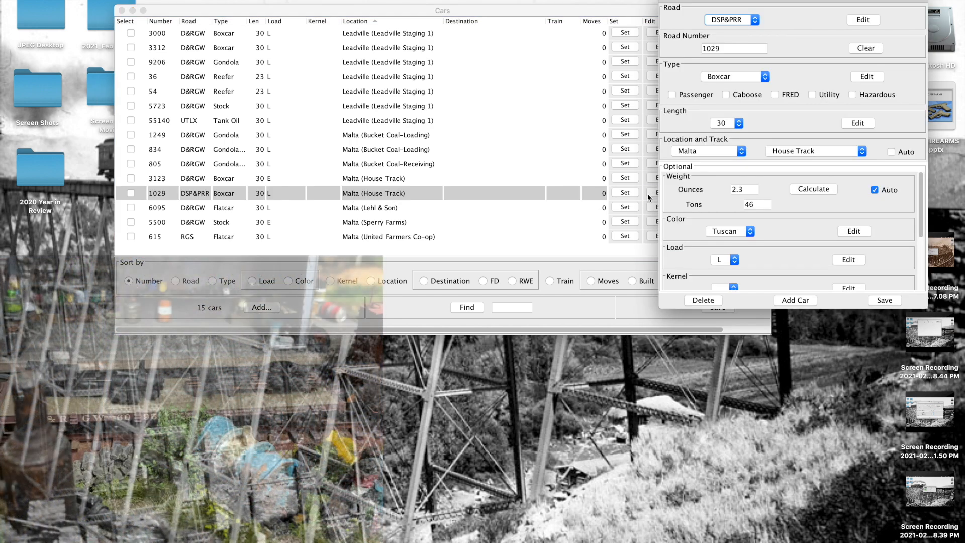
left_click(735, 260)
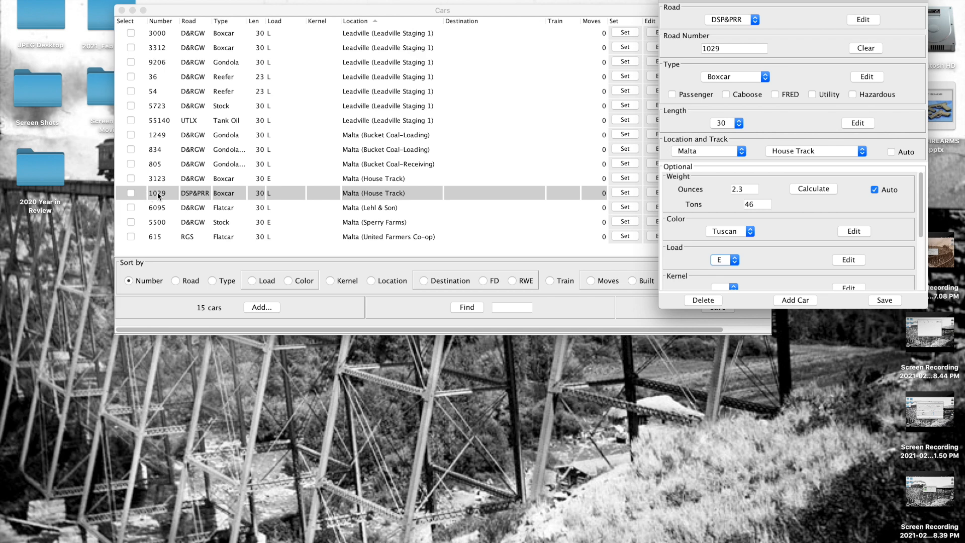
left_click(886, 301)
left_click(666, 2)
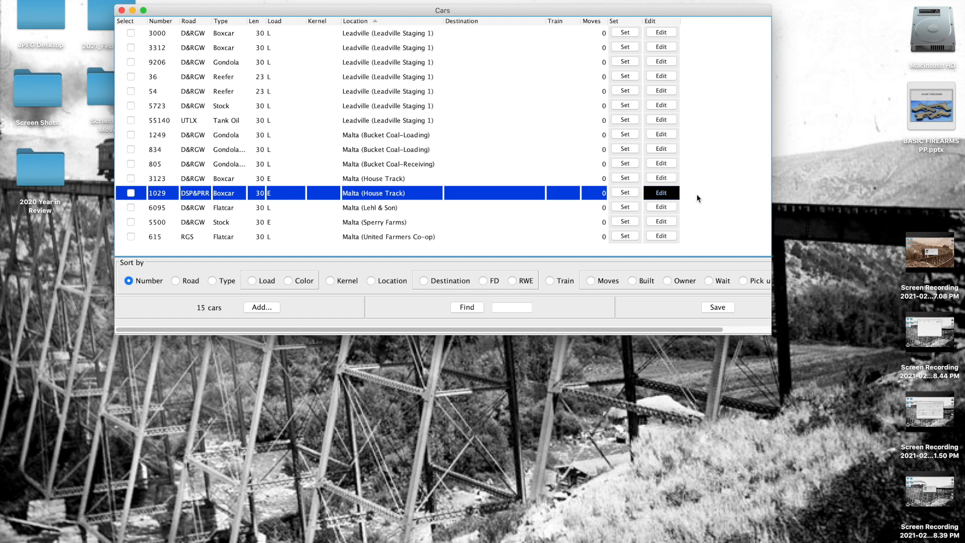
Set the load of D&RGW flatcar 6095 at Malta's Lehl & Son to E and save the car.
left_click(661, 207)
left_click(734, 260)
left_click(722, 250)
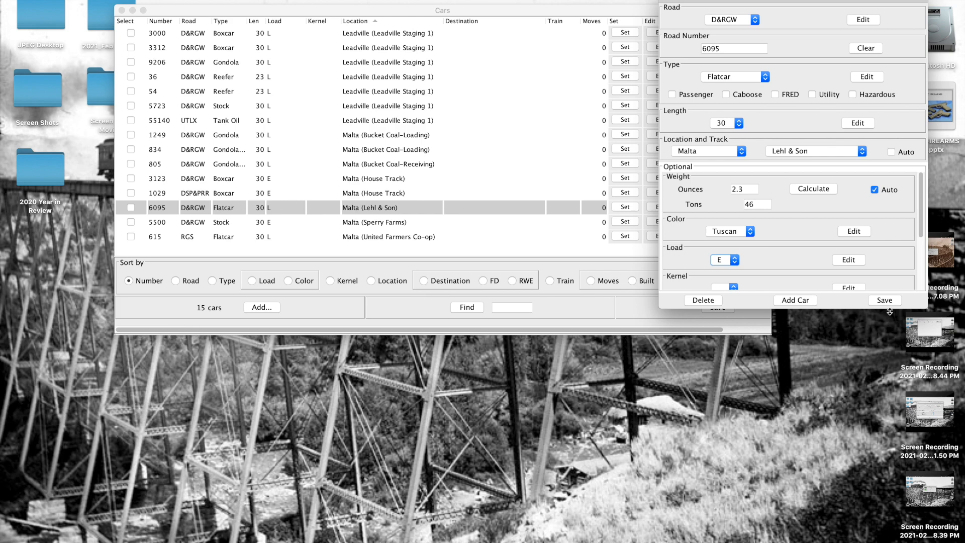
left_click(886, 302)
Set the load of RGS flatcar 615 at United Farmers Co-op to E, save it and close the car form.
left_click(375, 238)
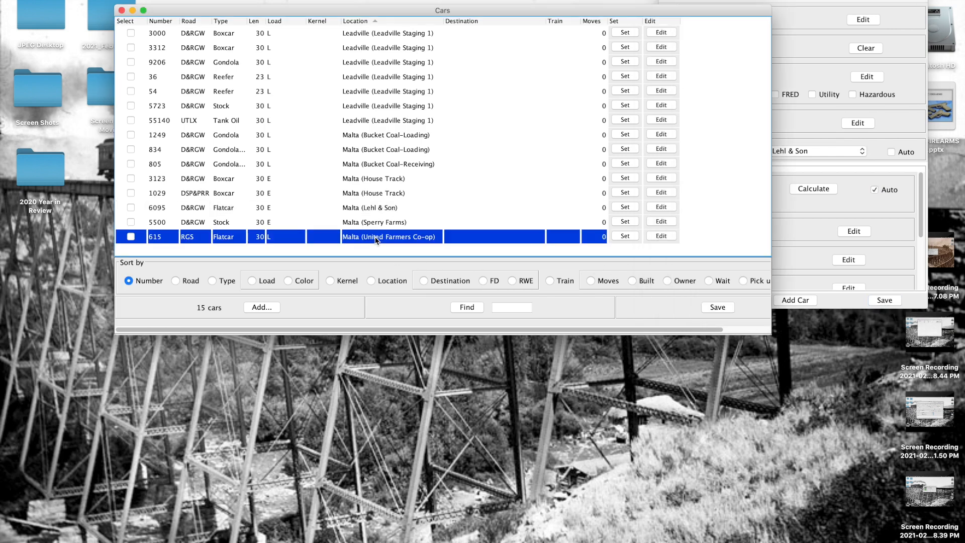
left_click(669, 237)
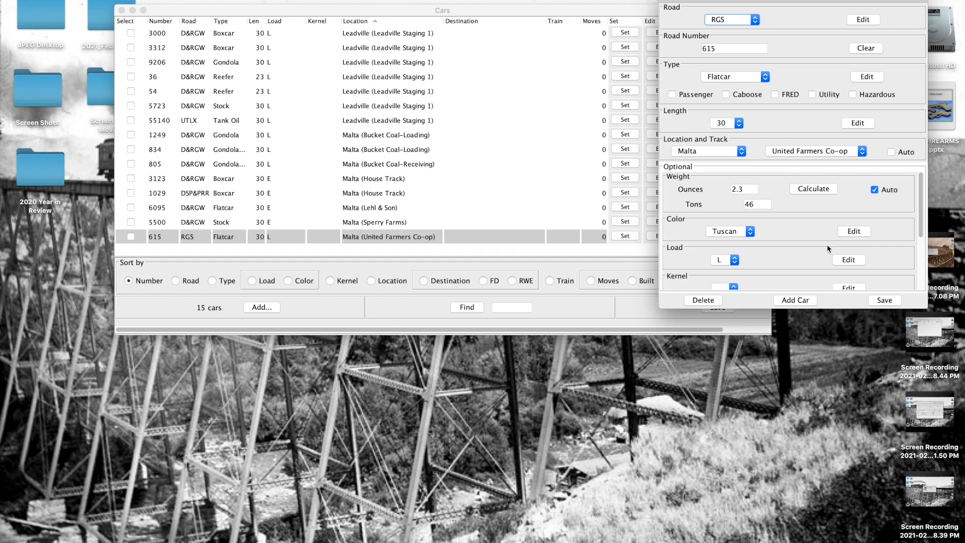
left_click(734, 259)
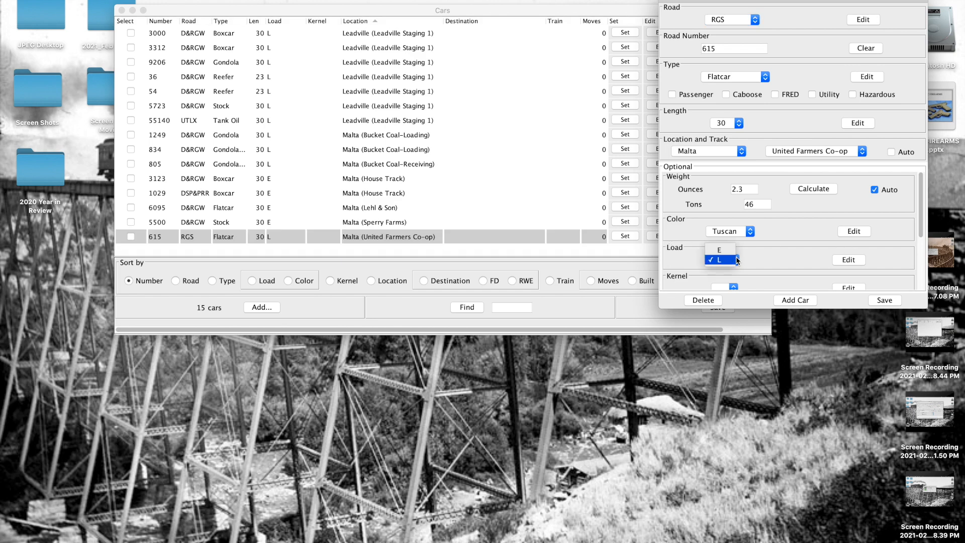
left_click(885, 300)
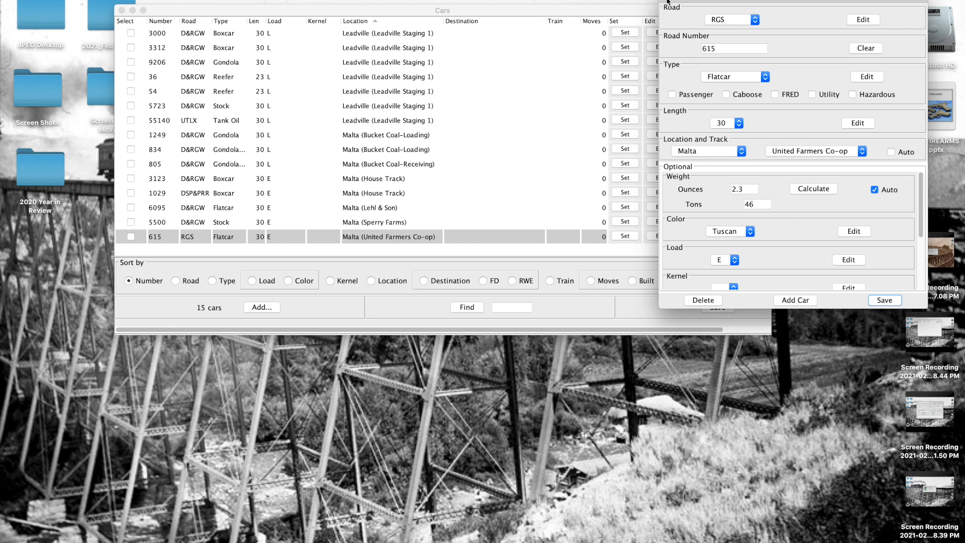
left_click(668, 1)
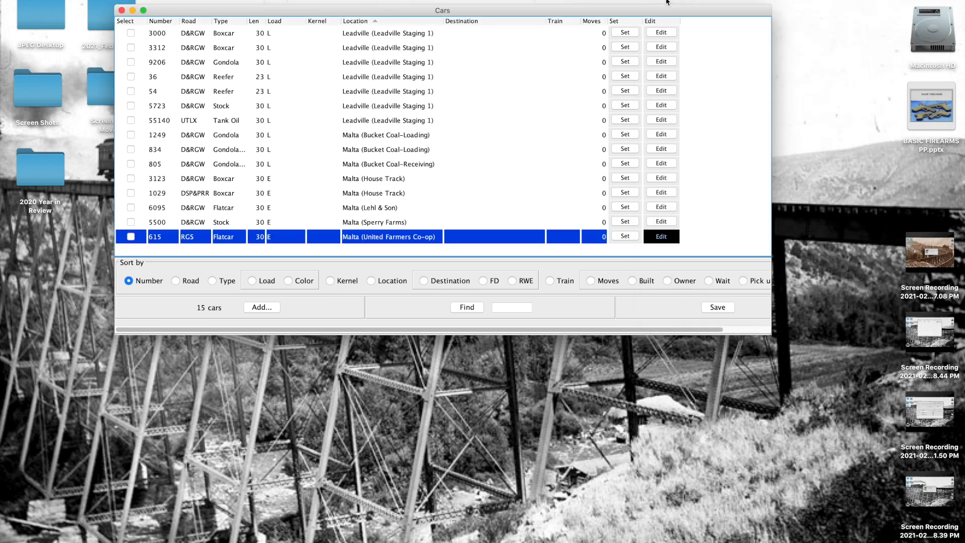
Reposition and slightly enlarge the roster window, and check the loads of the Malta cars from 3123 to 615.
left_click_drag(476, 10, 518, 0)
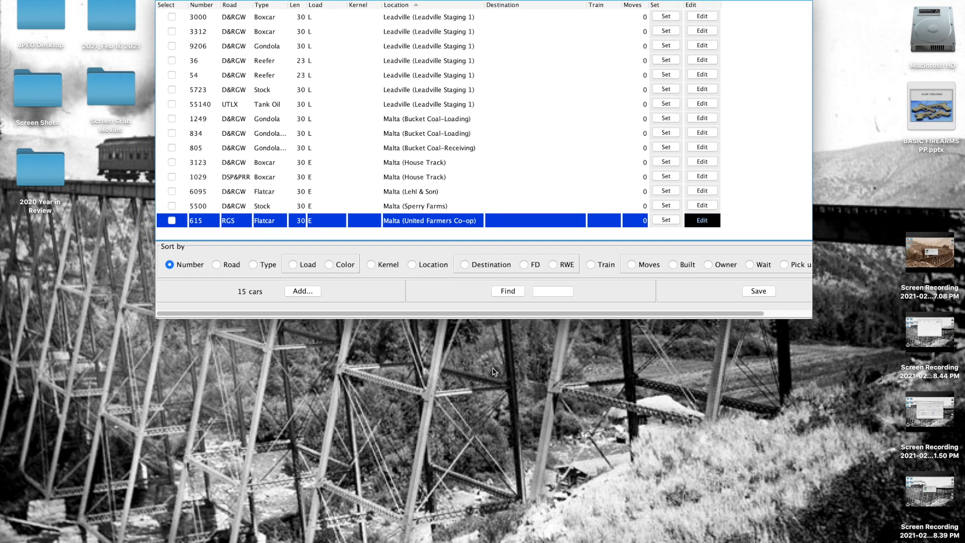
left_click_drag(476, 319, 476, 331)
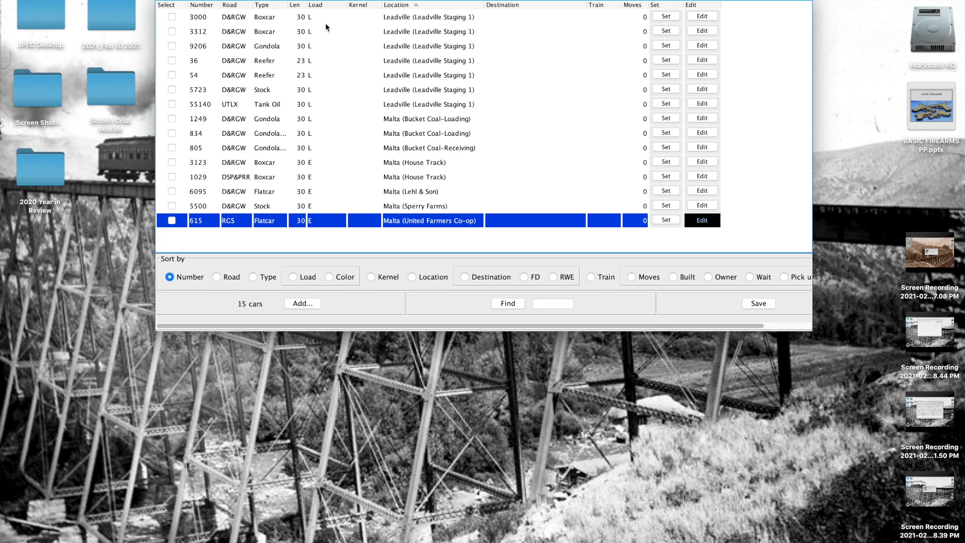
left_click(307, 162)
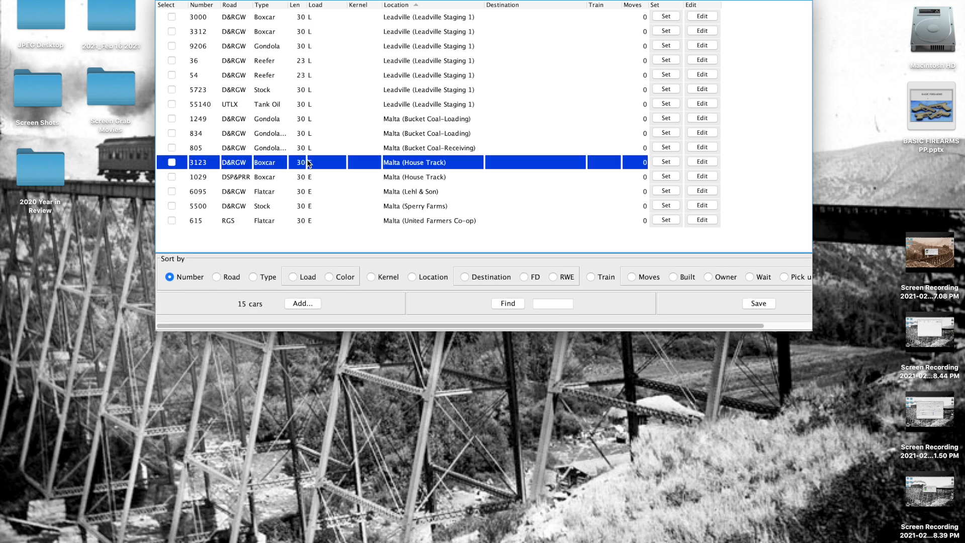
key("Down")
key("Down")
key("Down")
key("Down")
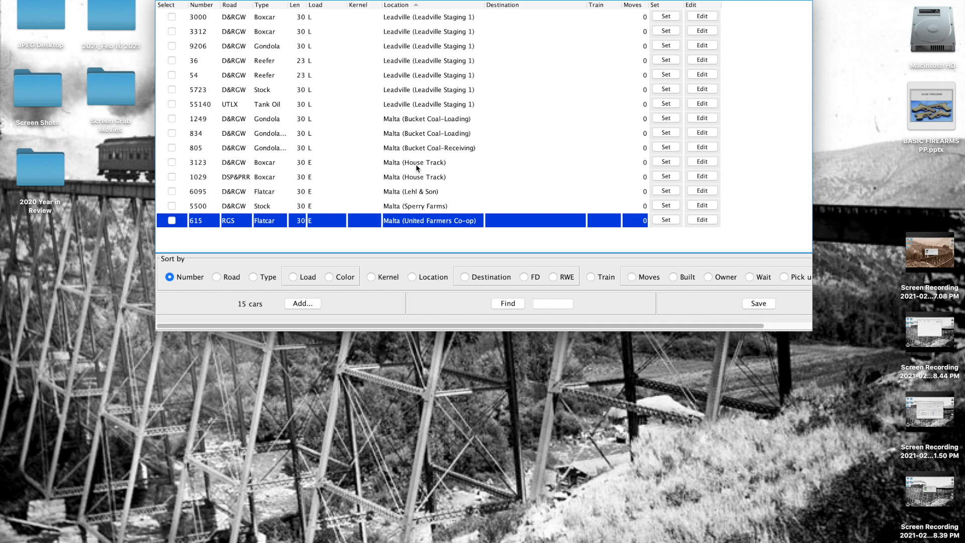
Leave the car roster, open the Routes window and move it up so that it is fully visible.
left_click_drag(437, 1, 437, 0)
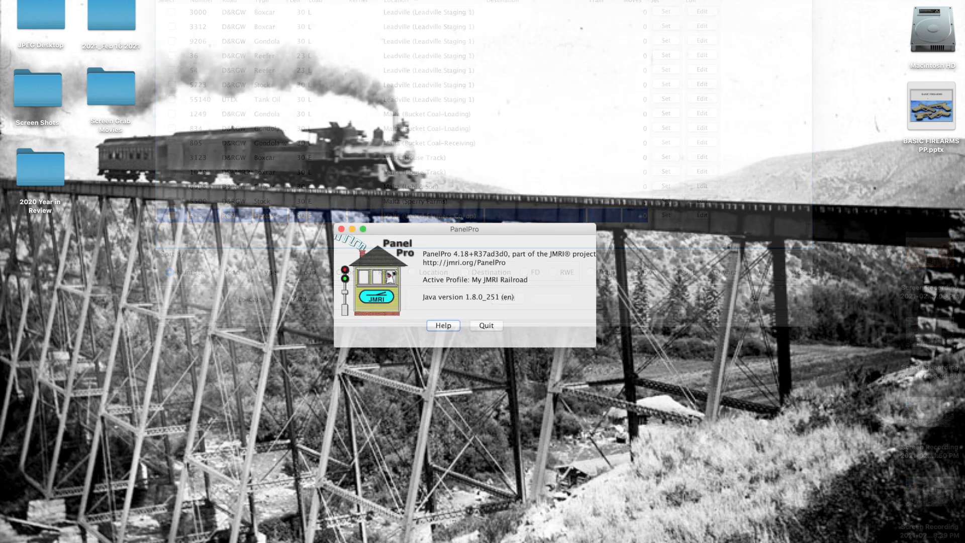
left_click(228, 0)
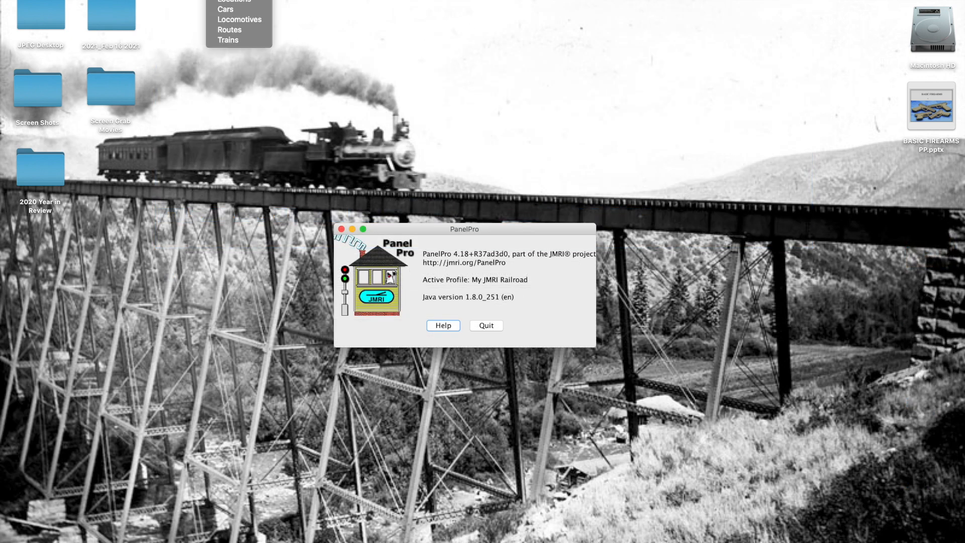
left_click(232, 33)
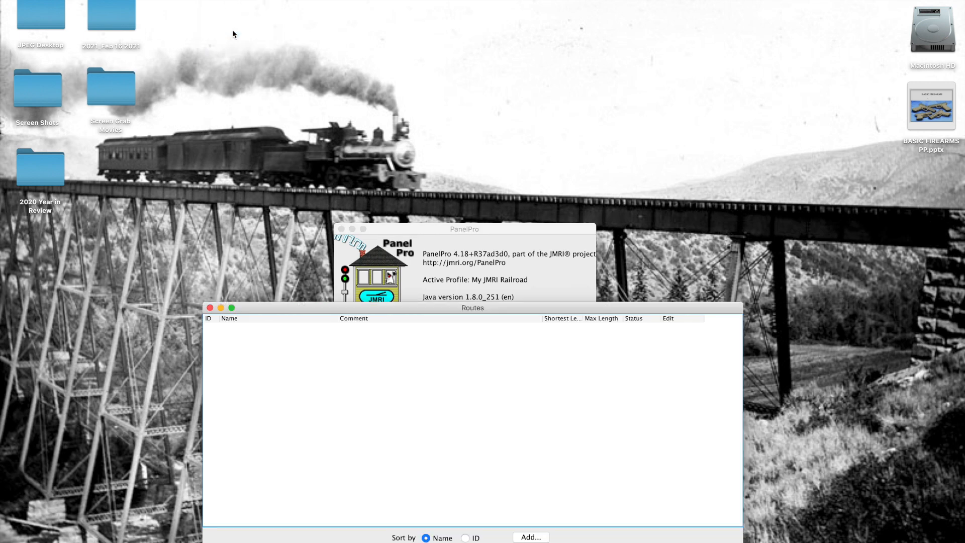
left_click_drag(449, 308, 459, 118)
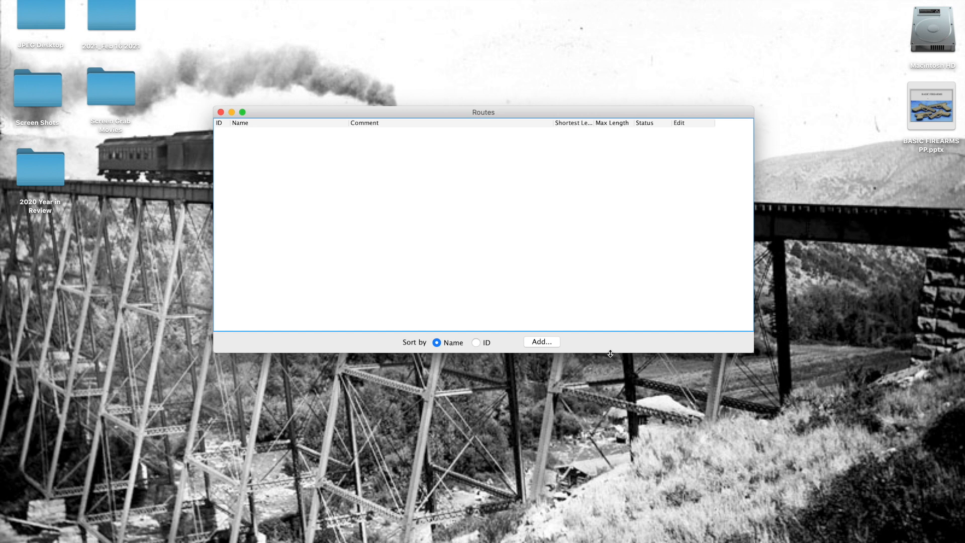
Add a route named Malta Local with the comment "Local Moves at Malta".
left_click(542, 343)
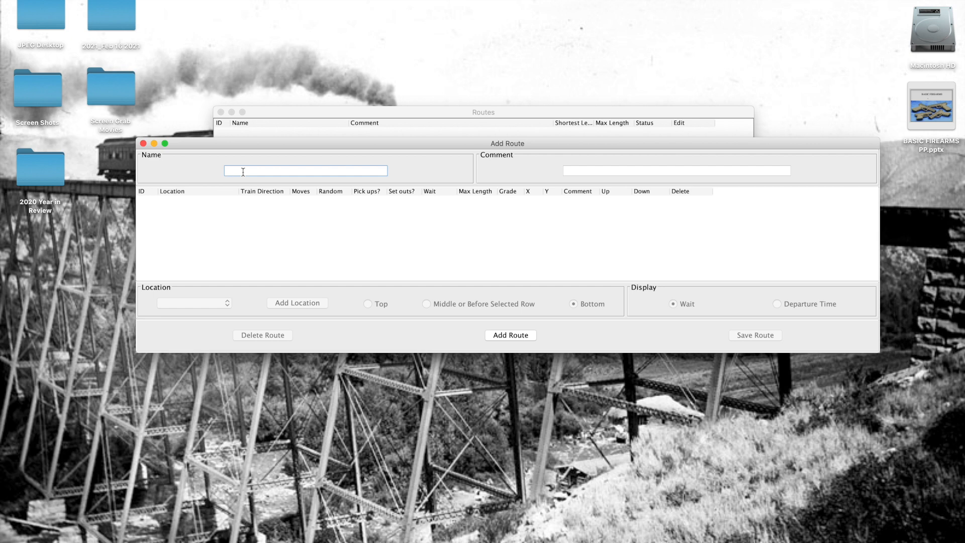
type("Malta Local")
left_click(583, 174)
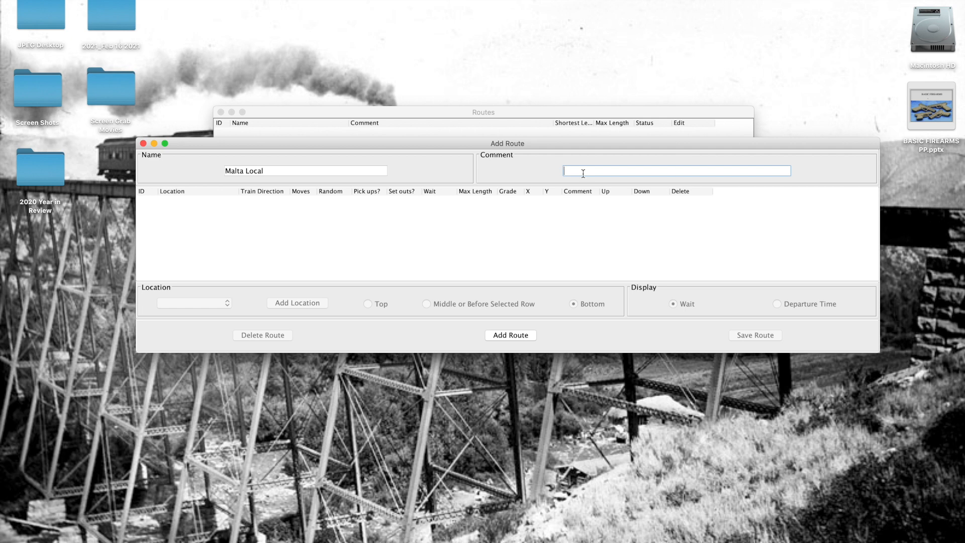
type("Local")
type(" Mi")
type("oves at ")
type("L")
key("BackSpace")
type("Malta")
left_click(522, 339)
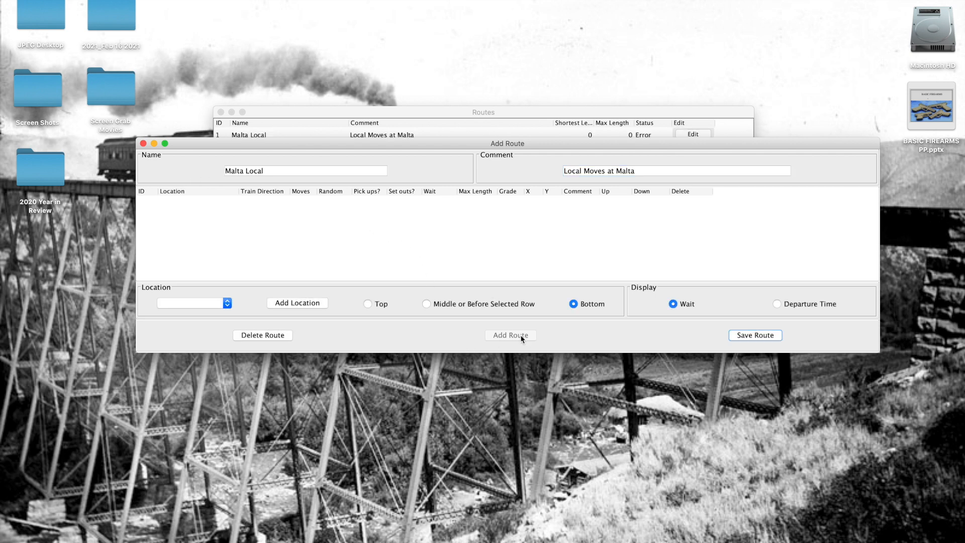
Add Leadville to the Malta Local route using the Top placement, and set the route display to Departure Time.
left_click(228, 305)
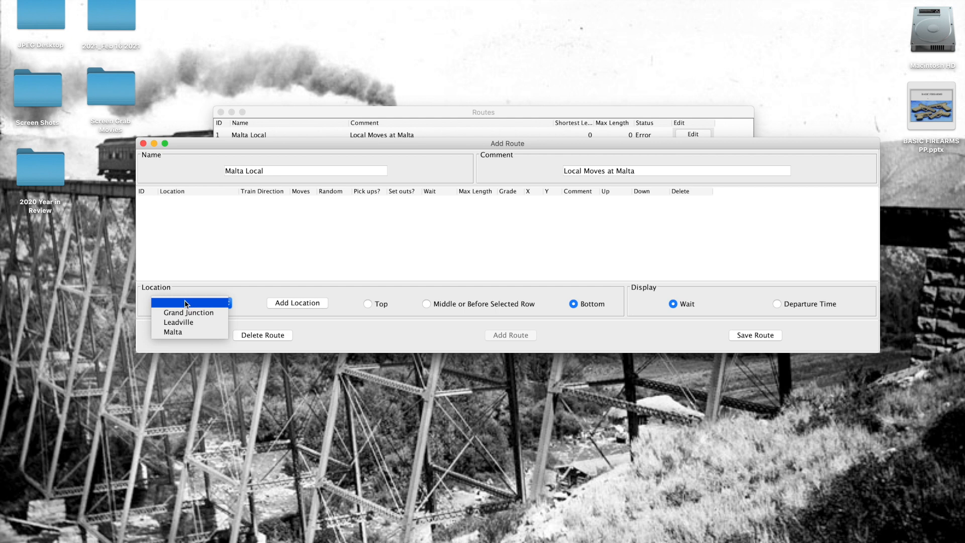
left_click(186, 327)
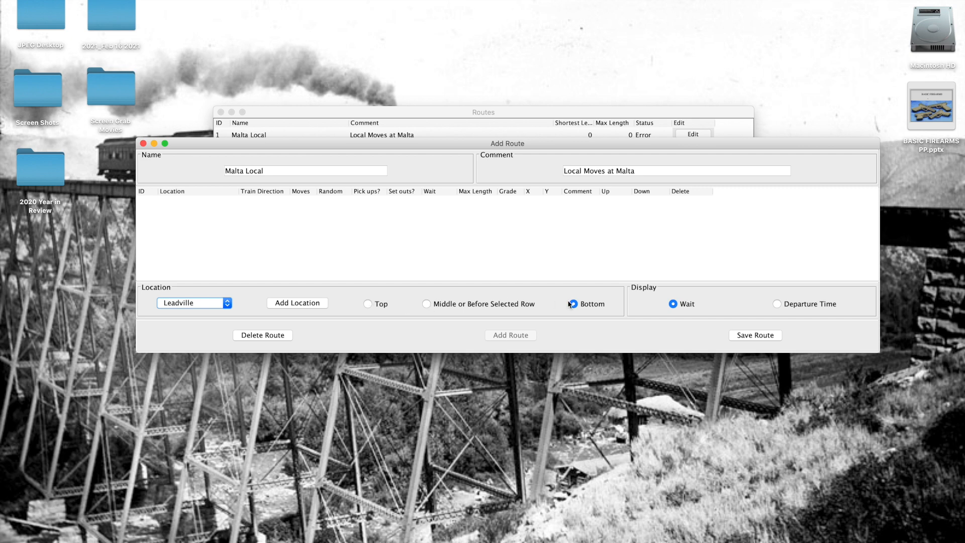
left_click(369, 304)
left_click(297, 305)
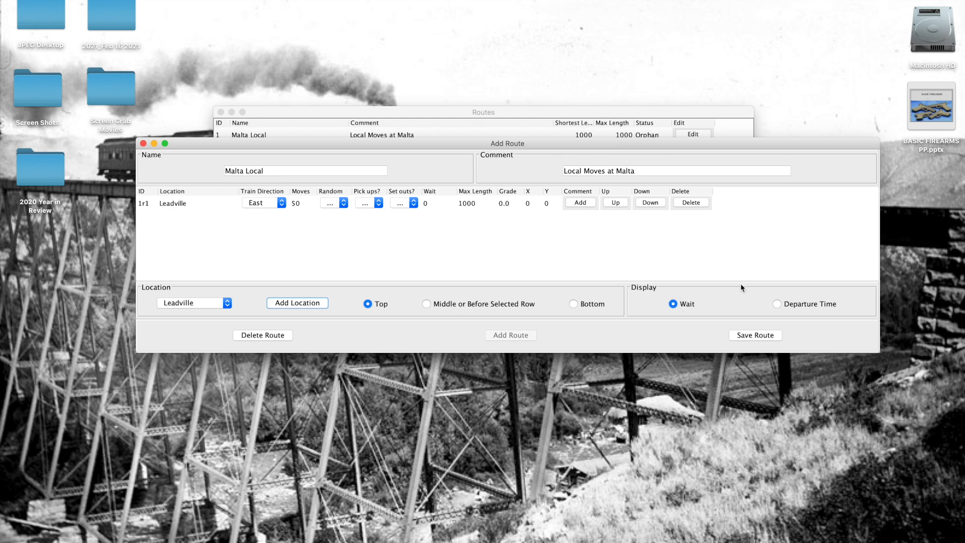
left_click(777, 305)
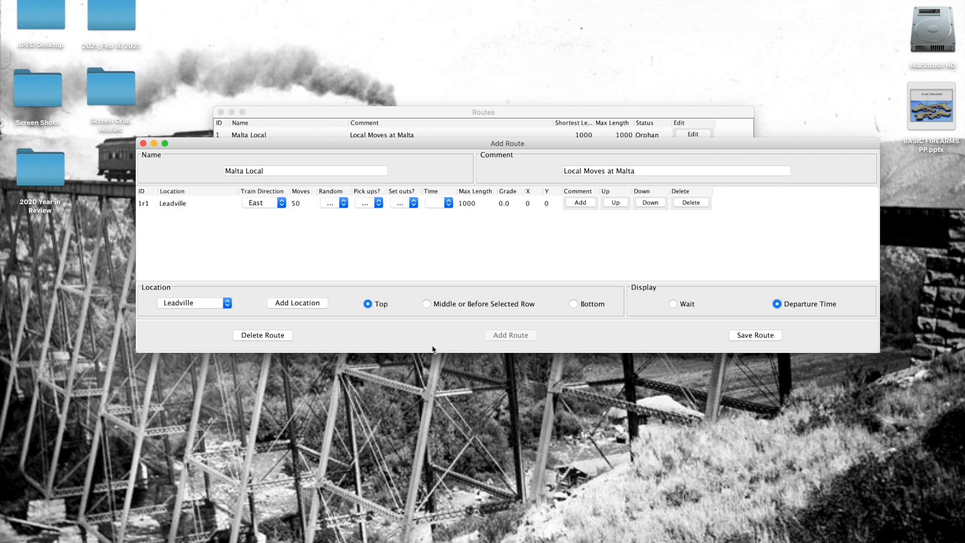
Add Malta to the route after Leadville, using the Bottom placement option.
left_click(229, 305)
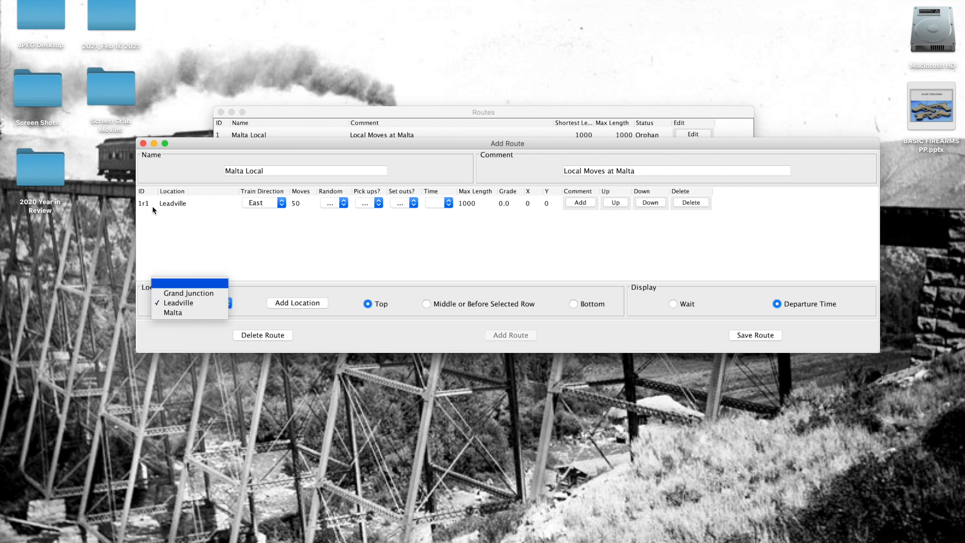
left_click(260, 291)
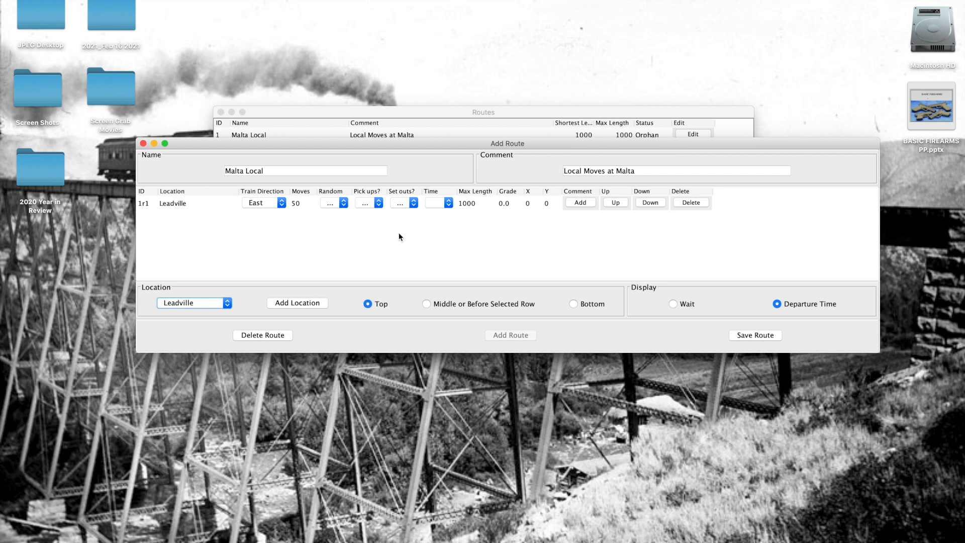
left_click(574, 304)
left_click(227, 303)
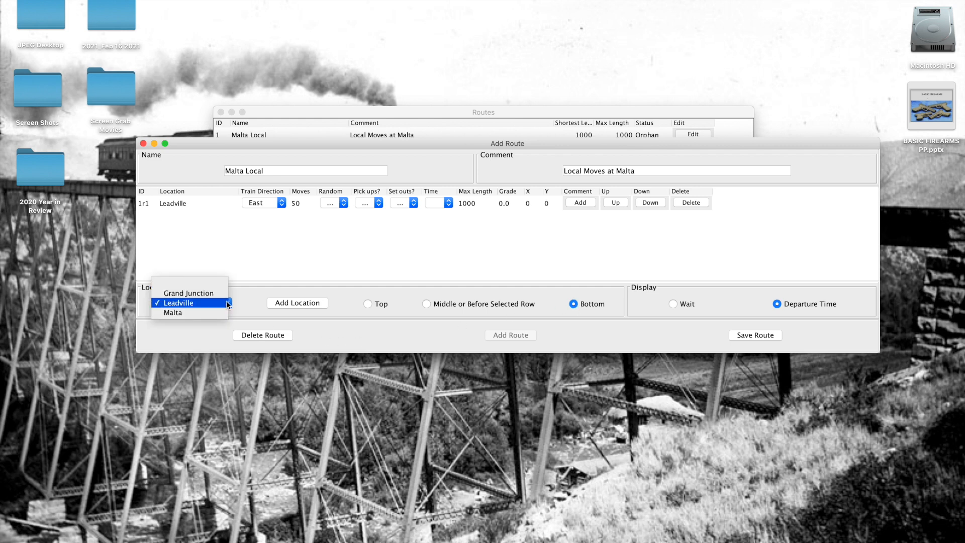
left_click(192, 313)
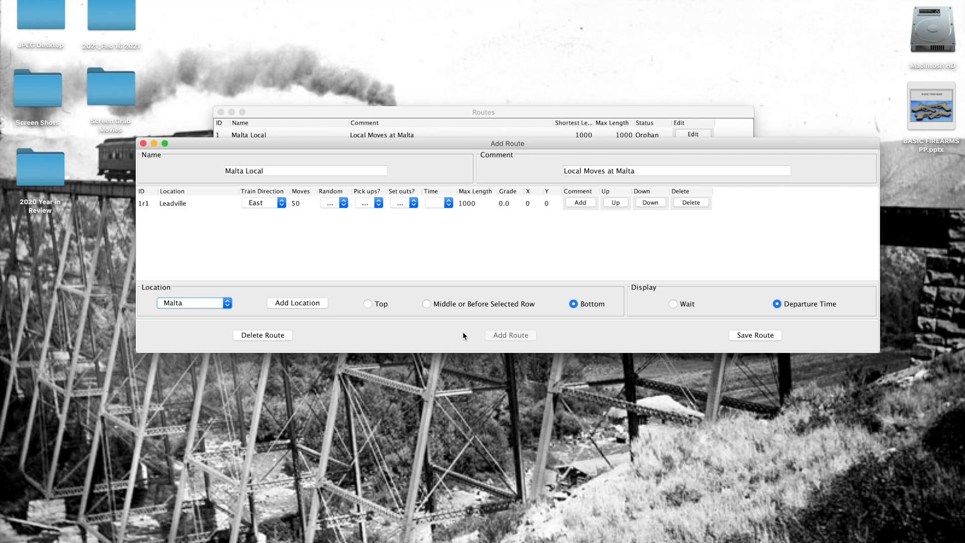
left_click(320, 304)
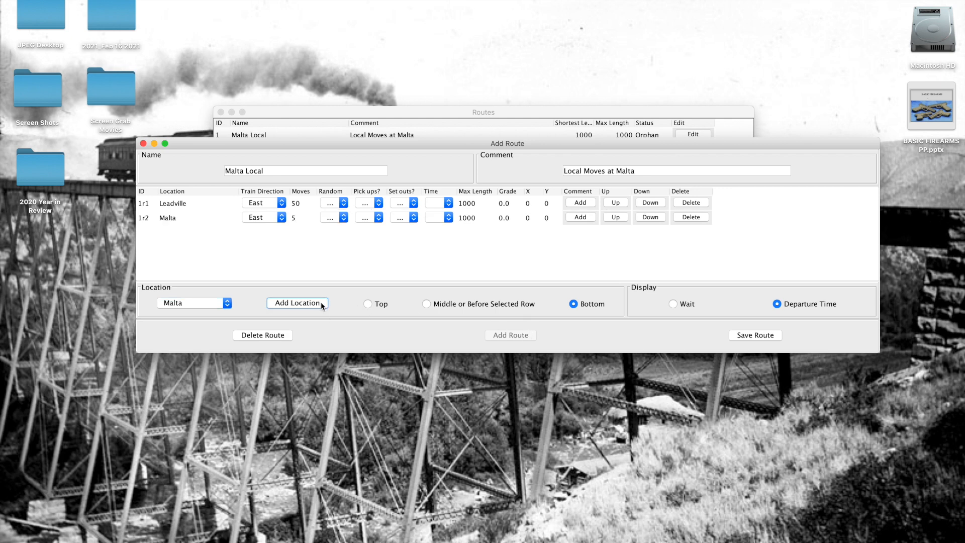
Add Grand Junction as the last location of the route, after Malta.
left_click(228, 305)
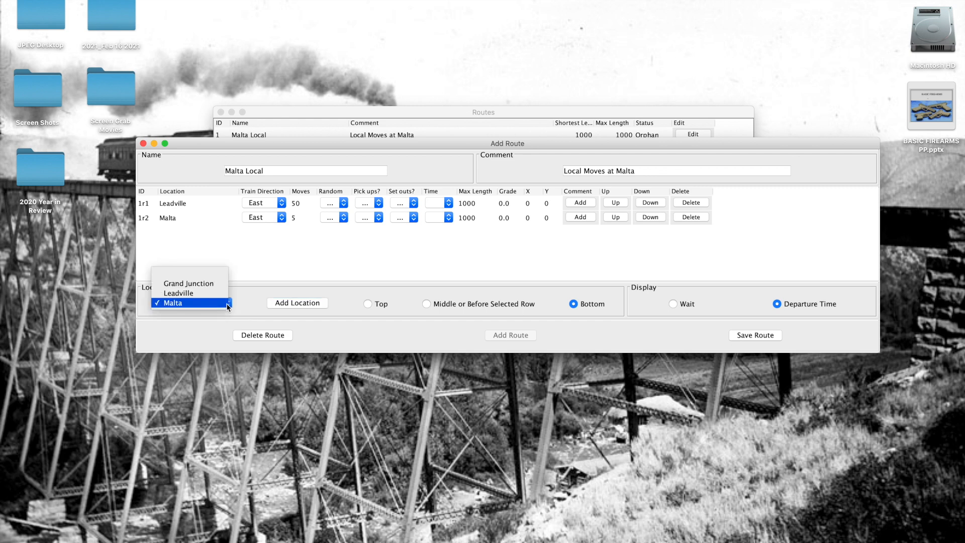
left_click(207, 284)
left_click(285, 304)
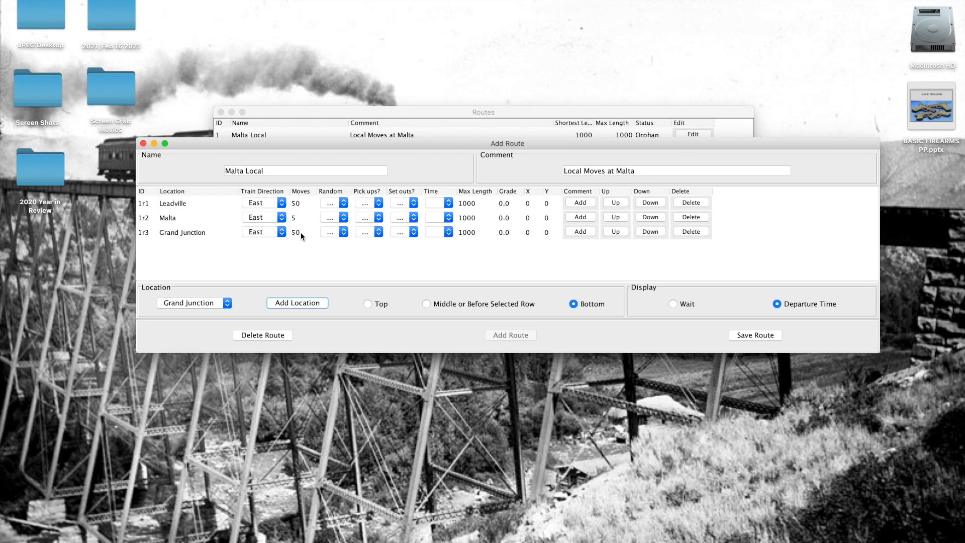
Set the number of moves for Leadville to 10 in the Malta Local route.
double_click(301, 203)
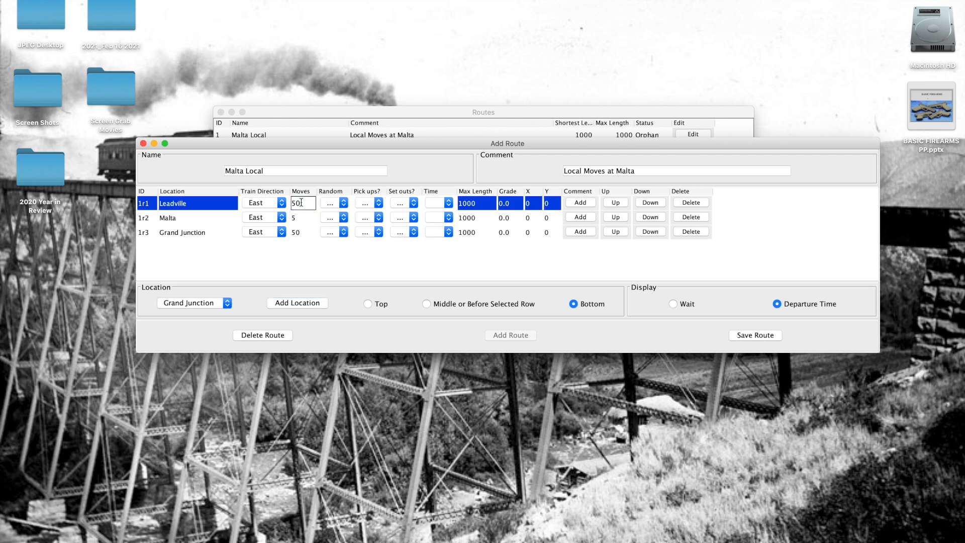
key("BackSpace")
key("BackSpace")
type("10")
left_click(302, 220)
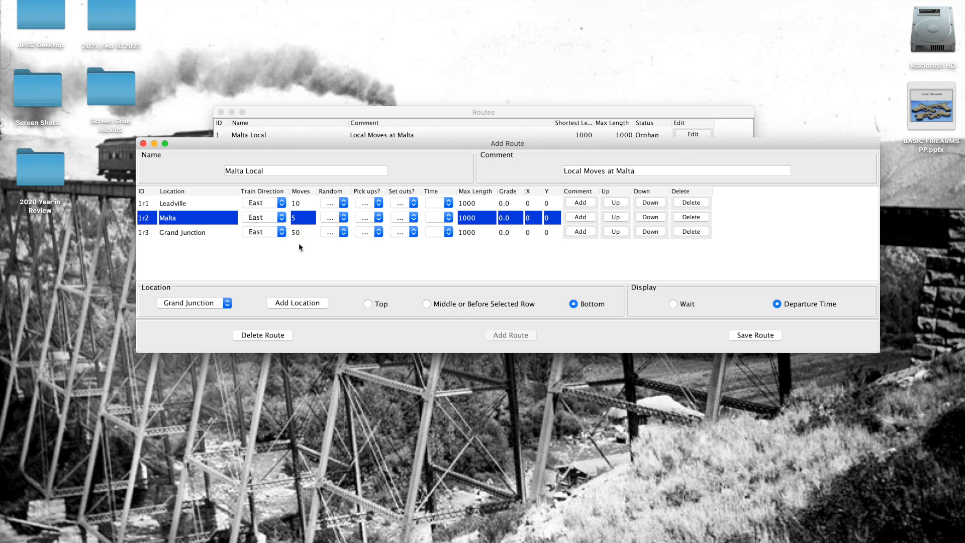
Set the number of moves for Grand Junction to 6 in the Malta Local route.
left_click(303, 234)
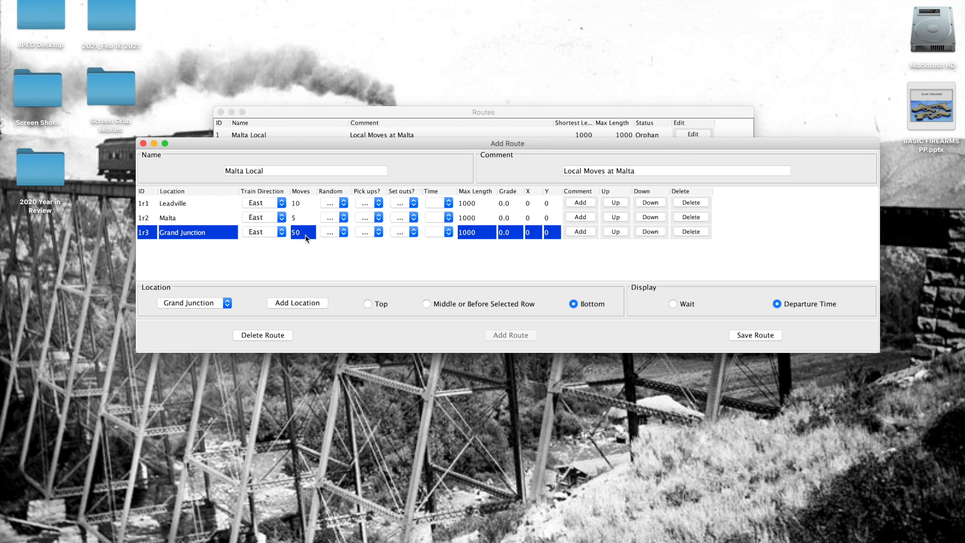
double_click(304, 234)
key("BackSpace")
type("6")
Examine the available Random percentages for Leadville without choosing a different one.
left_click(344, 203)
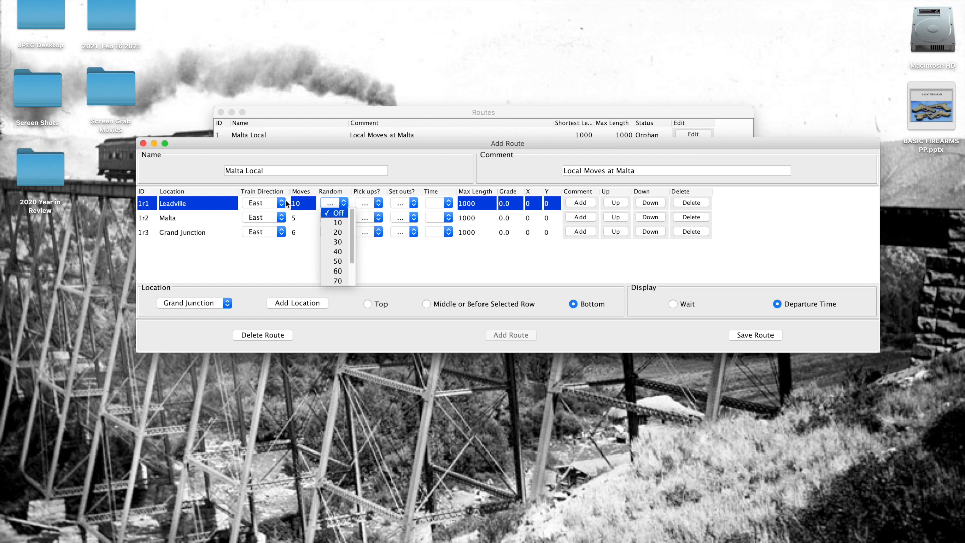
scroll(334, 219, "down", 3)
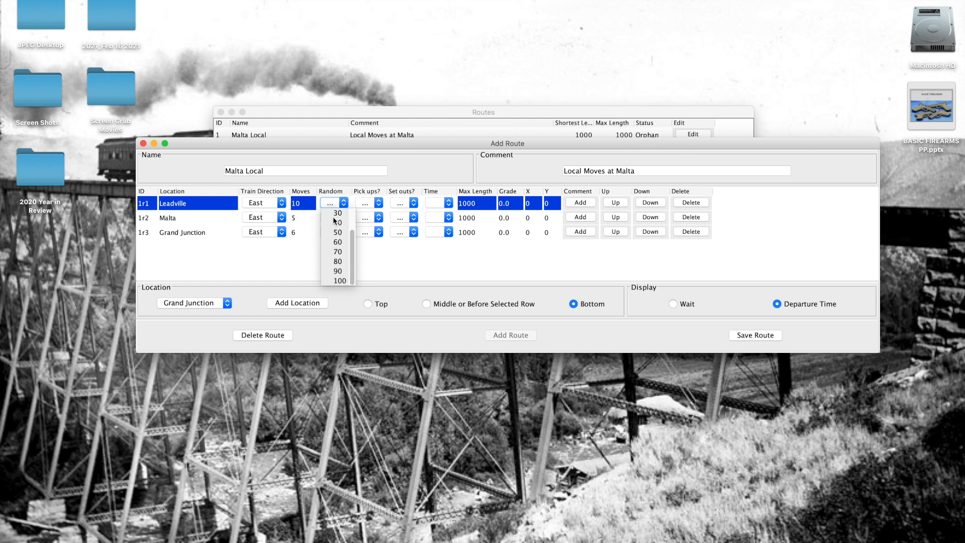
scroll(336, 284, "up", 3)
scroll(334, 219, "down", 2)
scroll(331, 281, "up", 3)
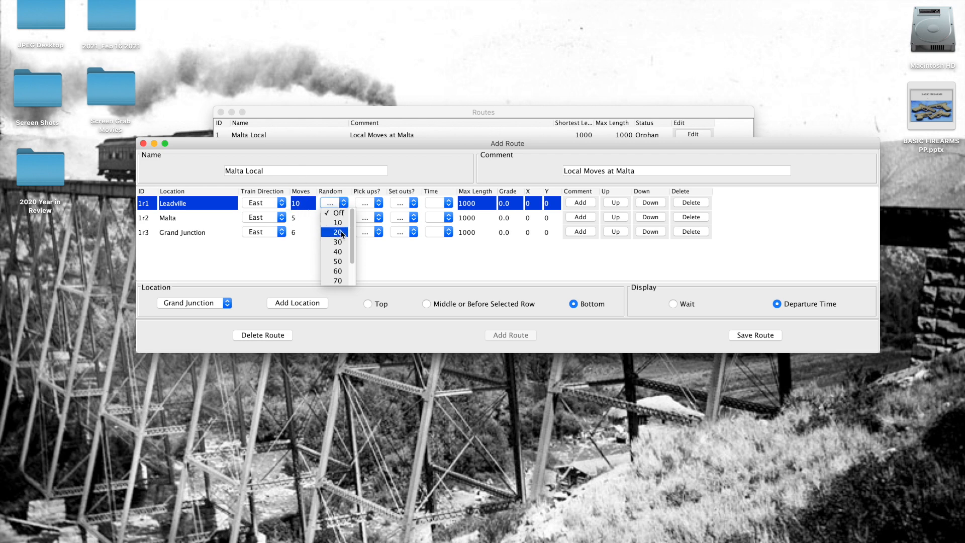
scroll(342, 225, "down", 3)
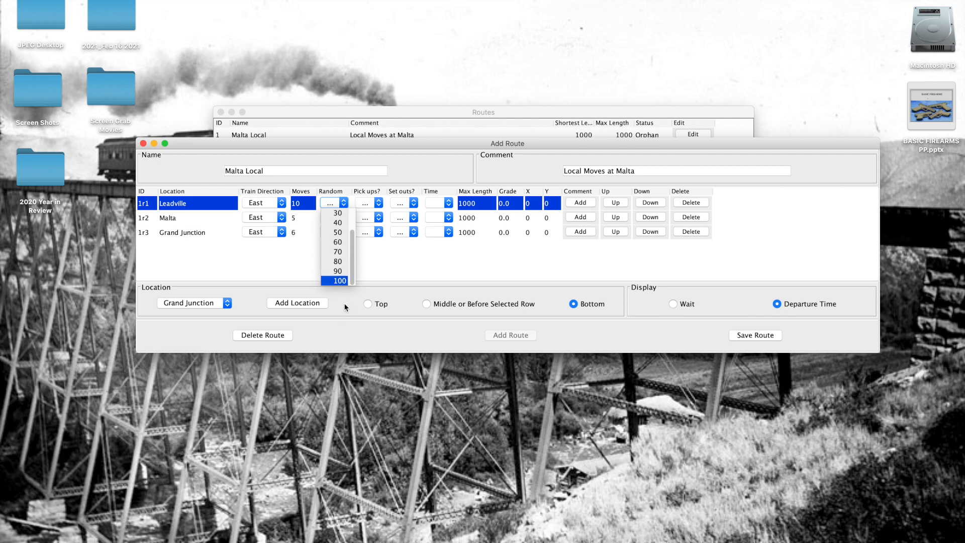
scroll(348, 277, "up", 3)
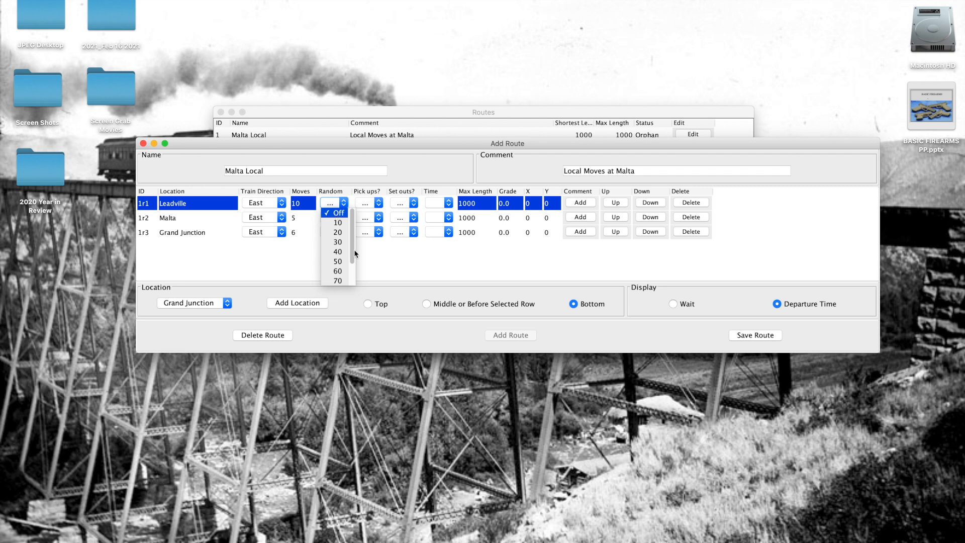
left_click(384, 252)
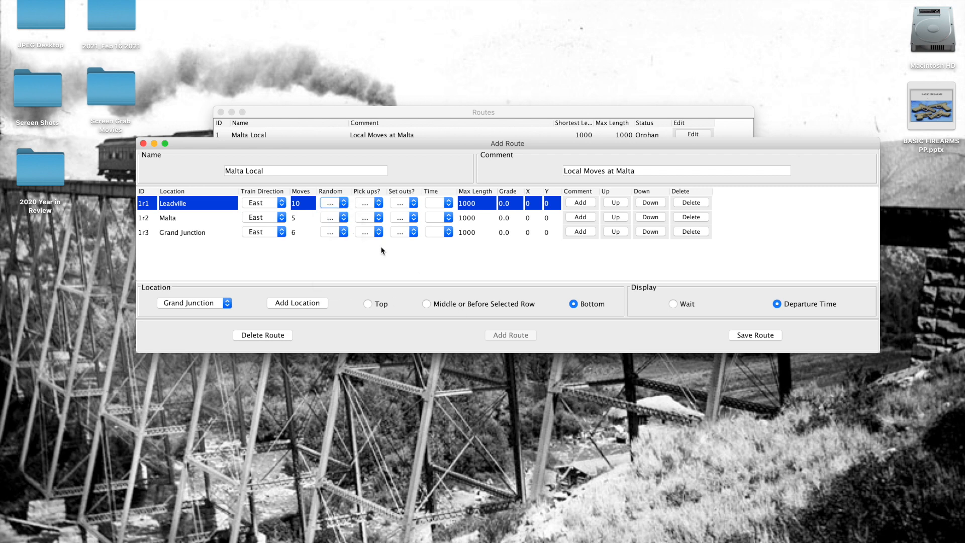
Check the pick-up and set-out choices for Leadville, Malta and Grand Junction without altering them.
left_click(413, 204)
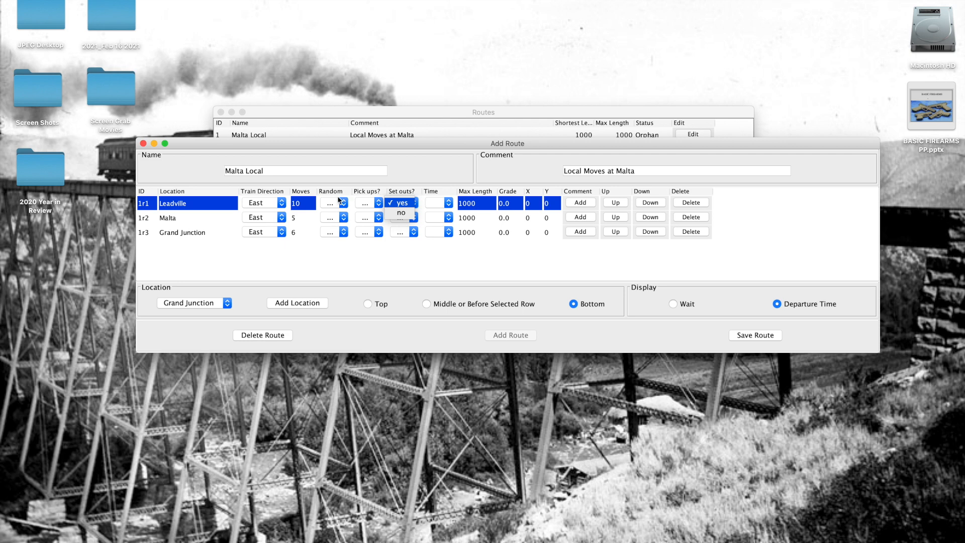
left_click(393, 180)
left_click(378, 204)
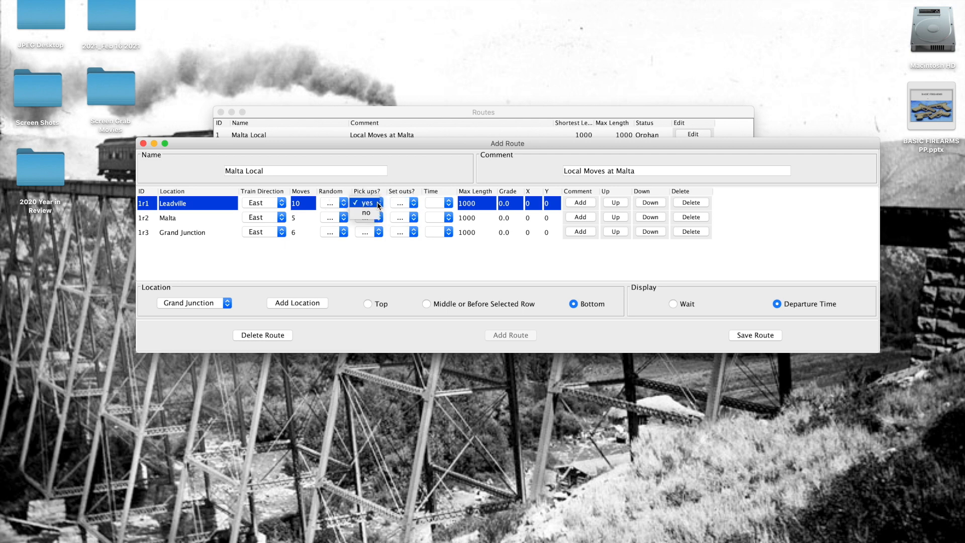
left_click(413, 202)
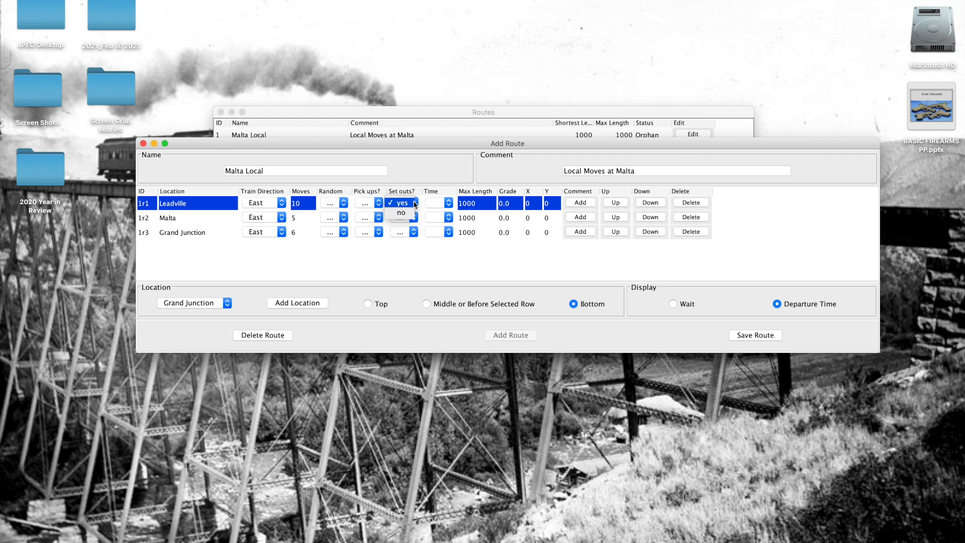
left_click(419, 168)
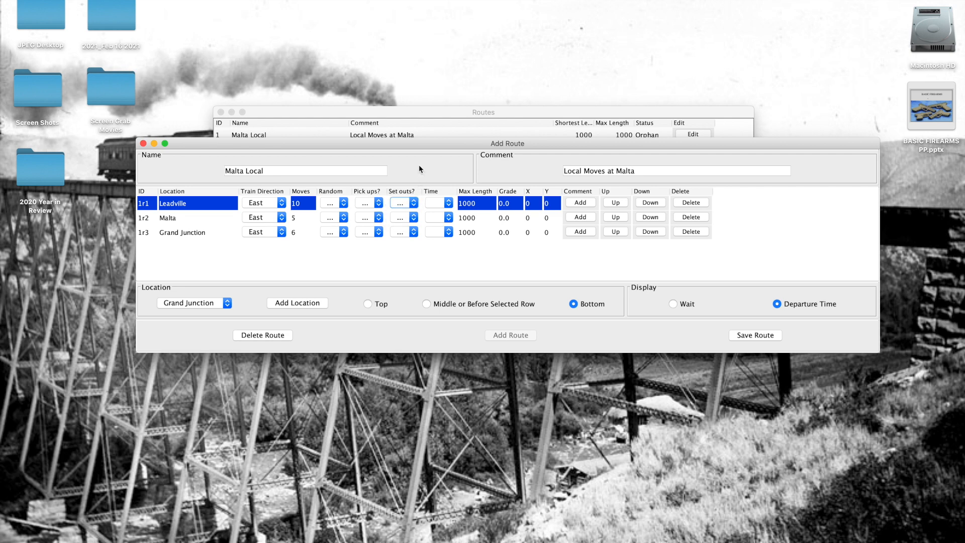
left_click(379, 215)
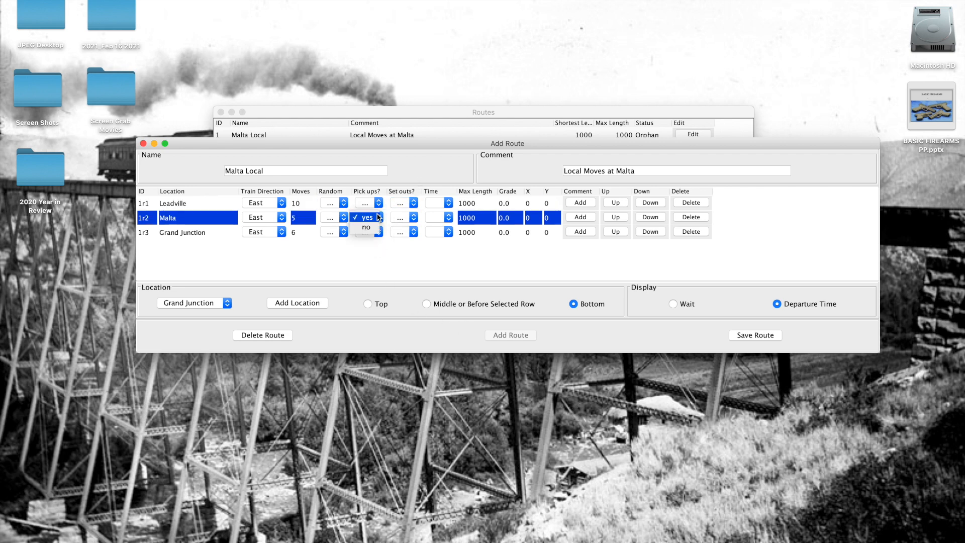
left_click(415, 217)
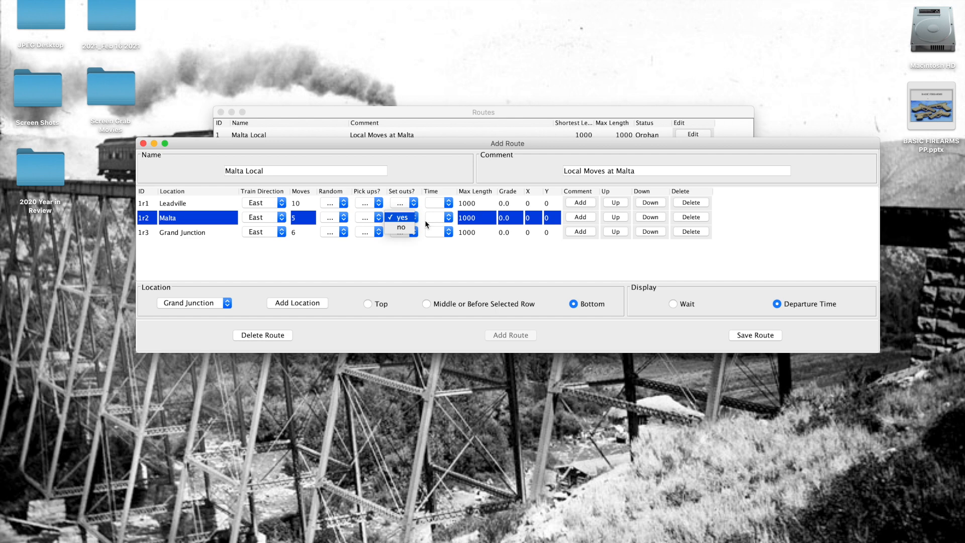
left_click(406, 270)
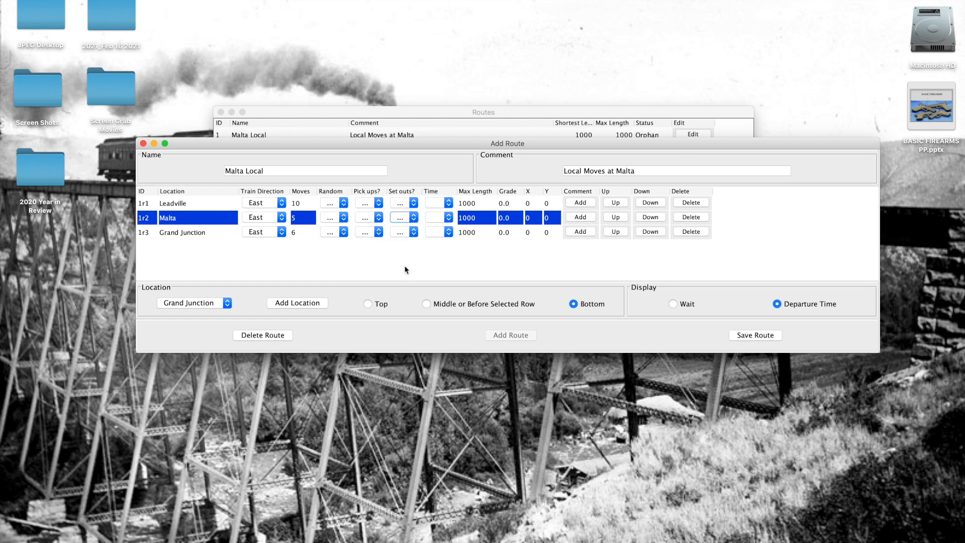
left_click(379, 233)
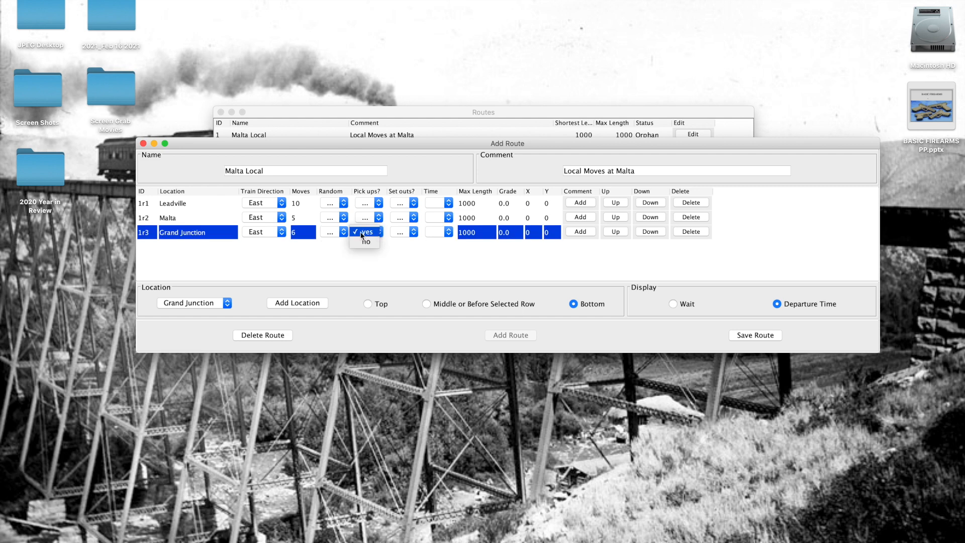
left_click(414, 233)
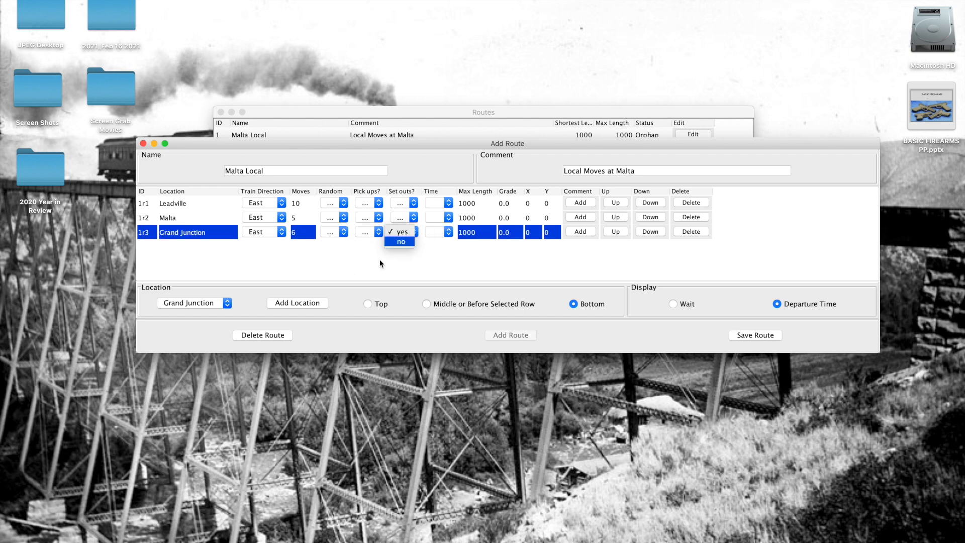
left_click(347, 263)
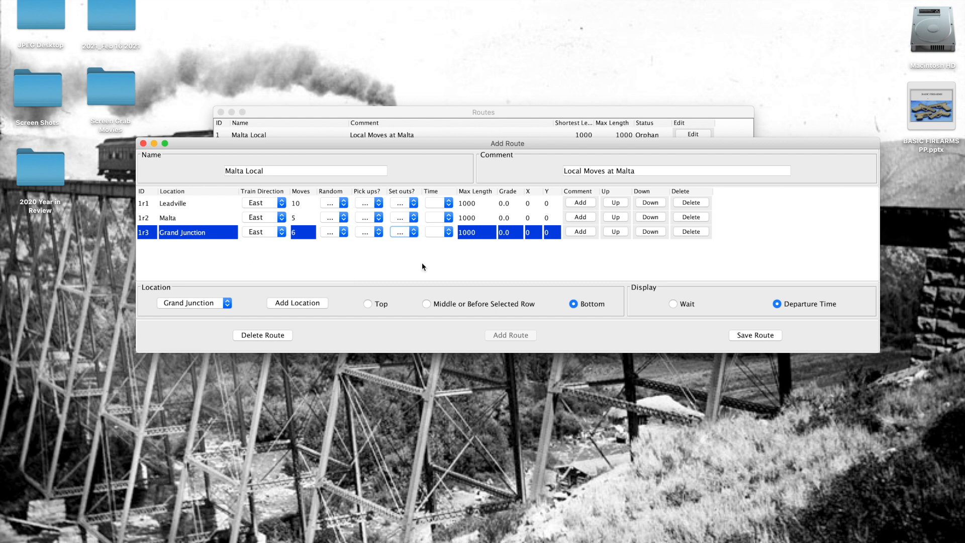
Save the Malta Local route.
left_click(755, 337)
mouse_move(218, 144)
left_mouse_down()
mouse_move(229, 89)
mouse_move(222, 127)
left_mouse_up()
Create a new route named "Return to Leadville" with the comment "Spin it around".
left_click(540, 342)
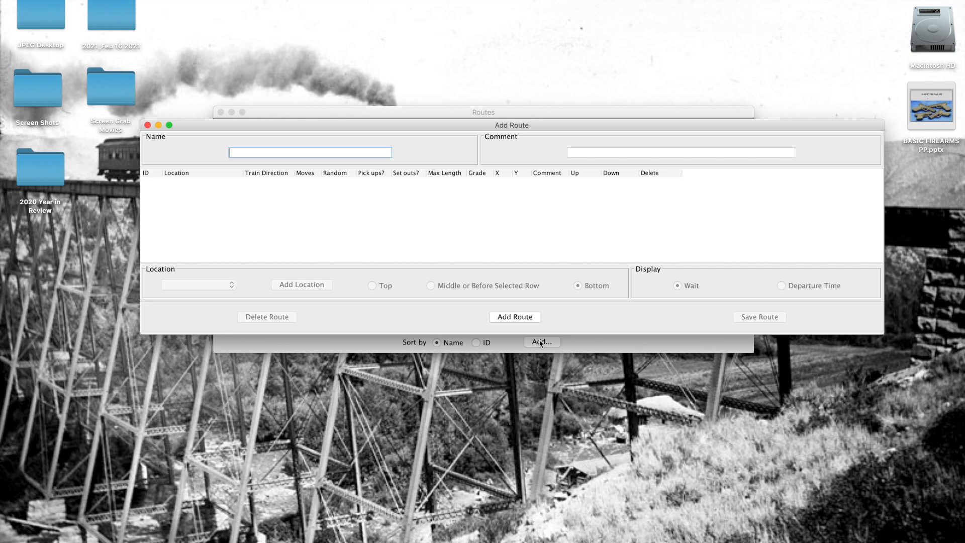
left_click_drag(512, 123, 517, 153)
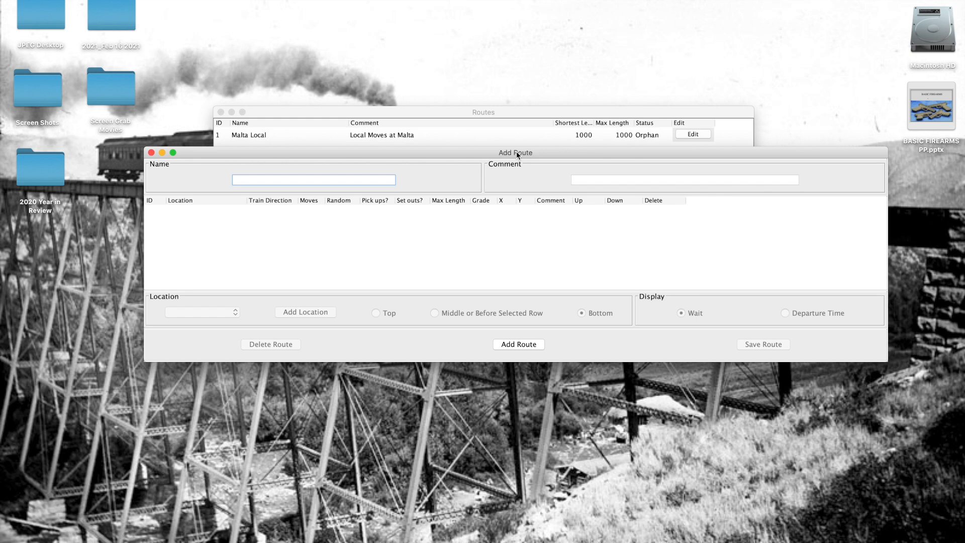
type("Return to Leadville")
left_click(600, 180)
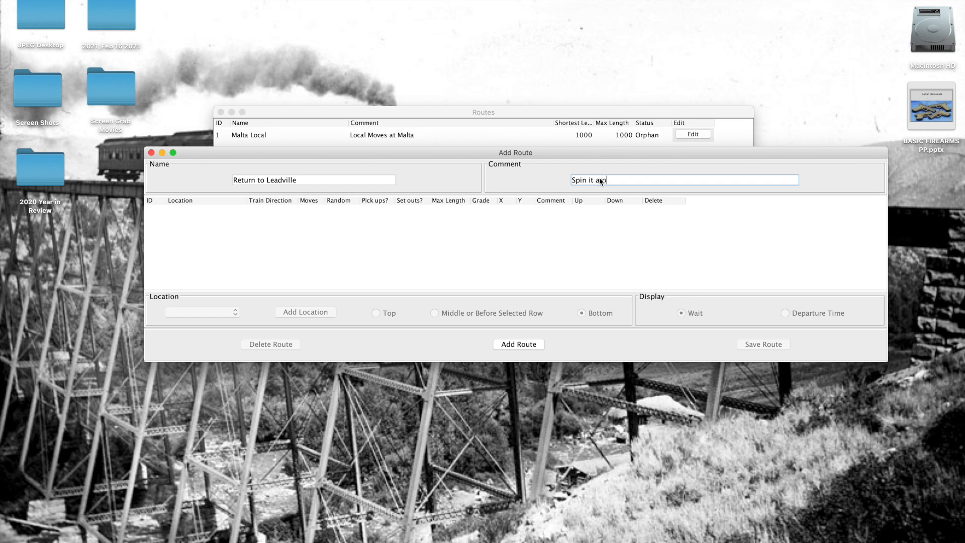
left_click(513, 350)
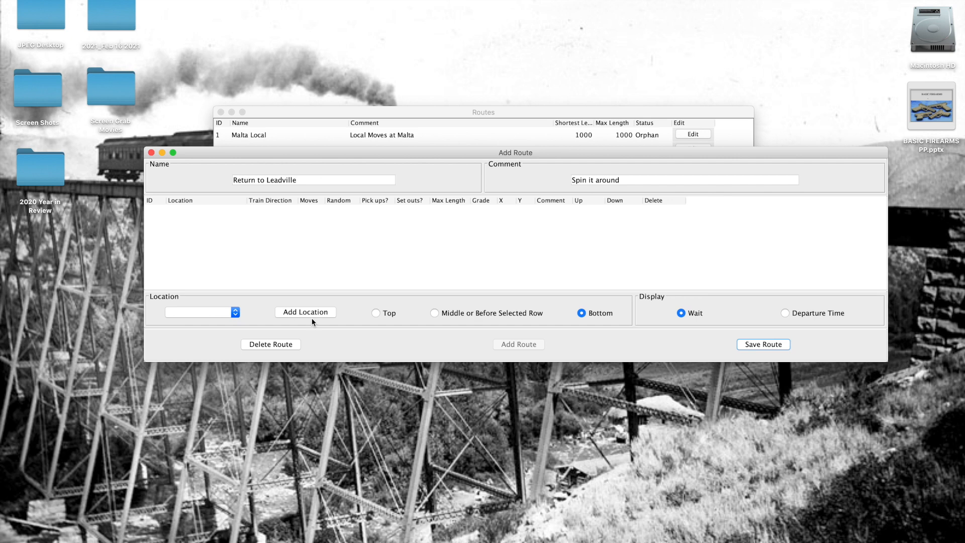
Add Grand Junction and then Leadville as the locations of the Return to Leadville route.
left_click(234, 312)
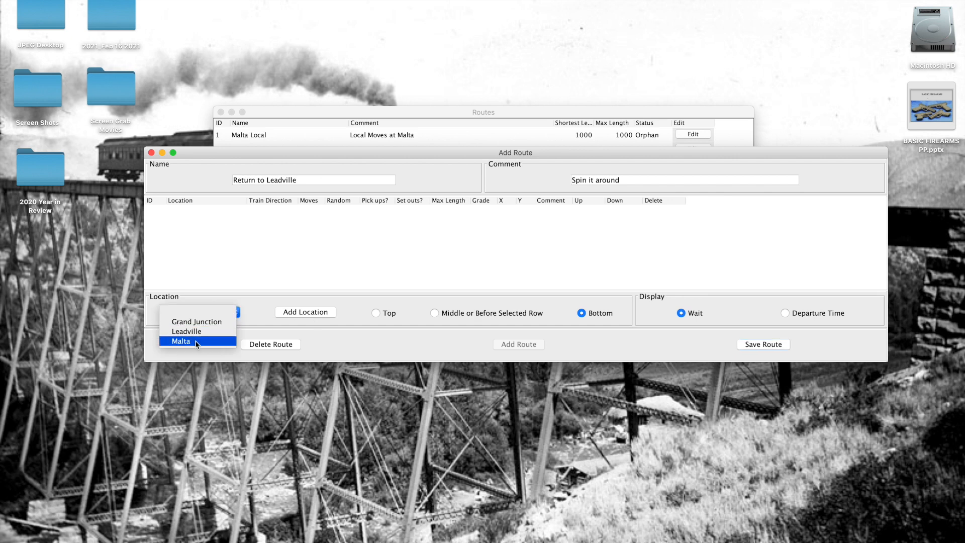
left_click(197, 321)
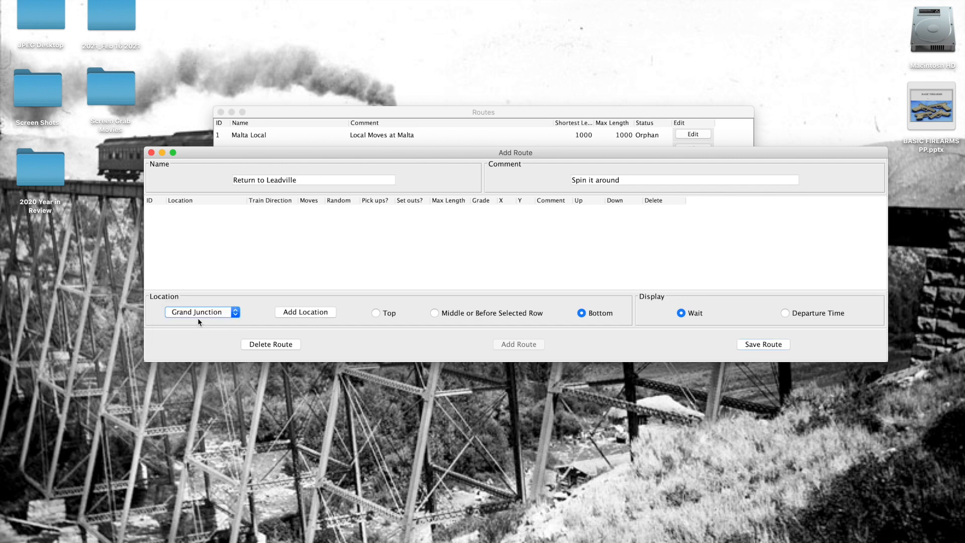
left_click(309, 312)
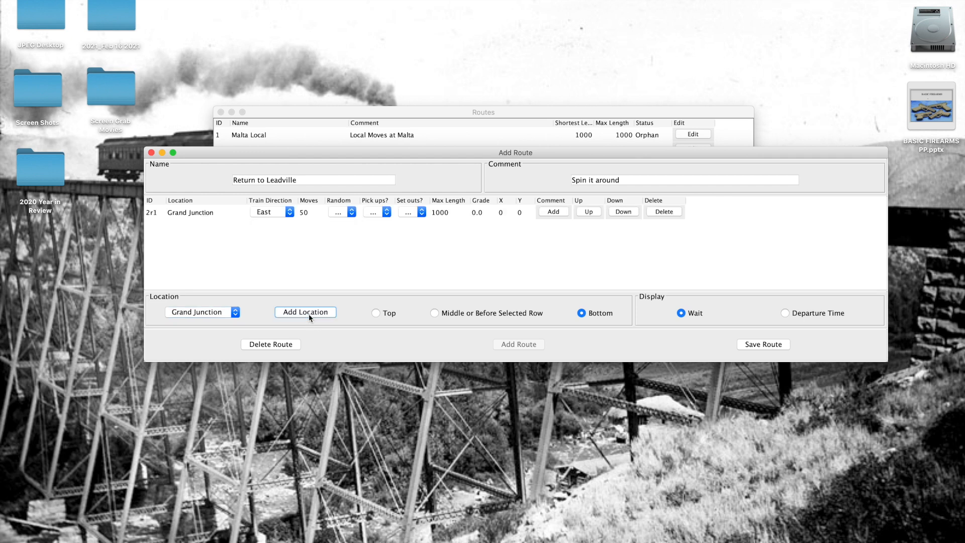
left_click(235, 313)
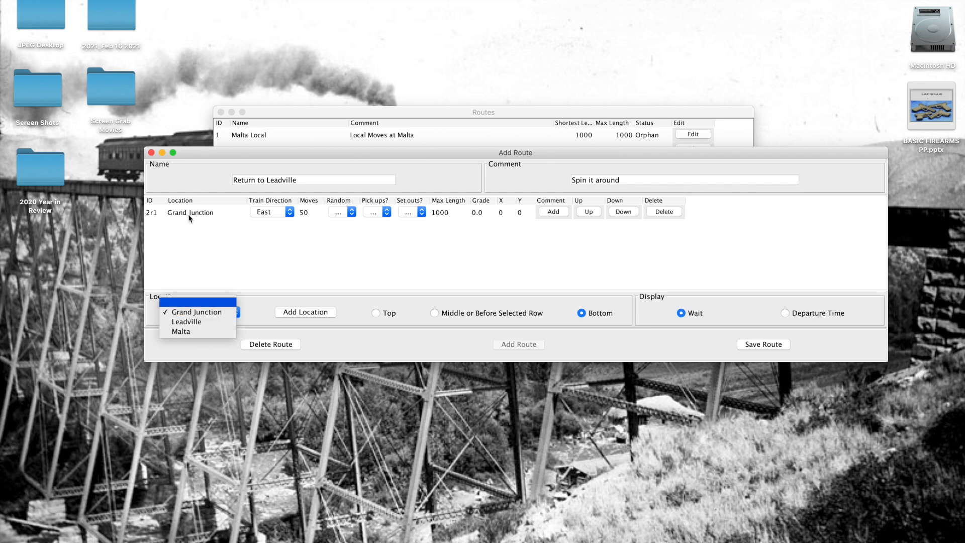
left_click(186, 323)
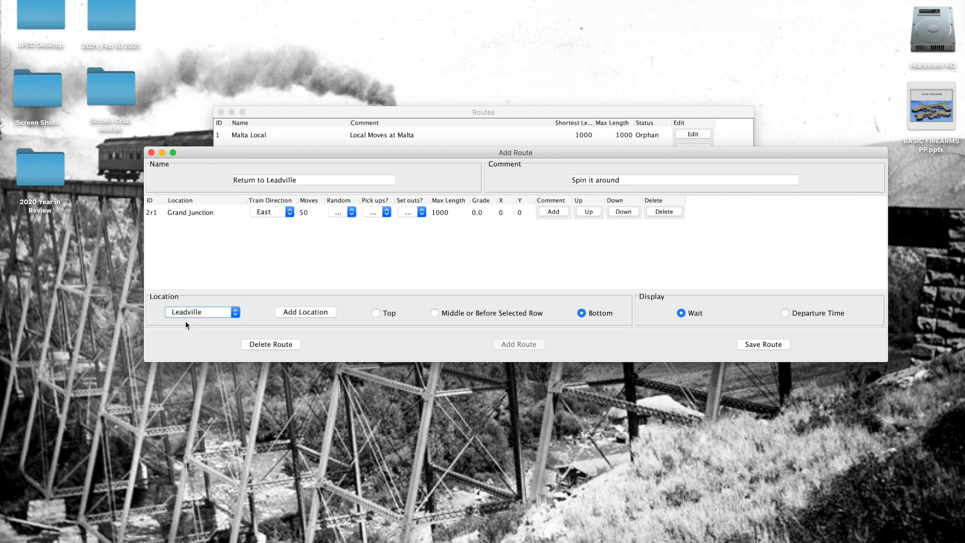
left_click(305, 314)
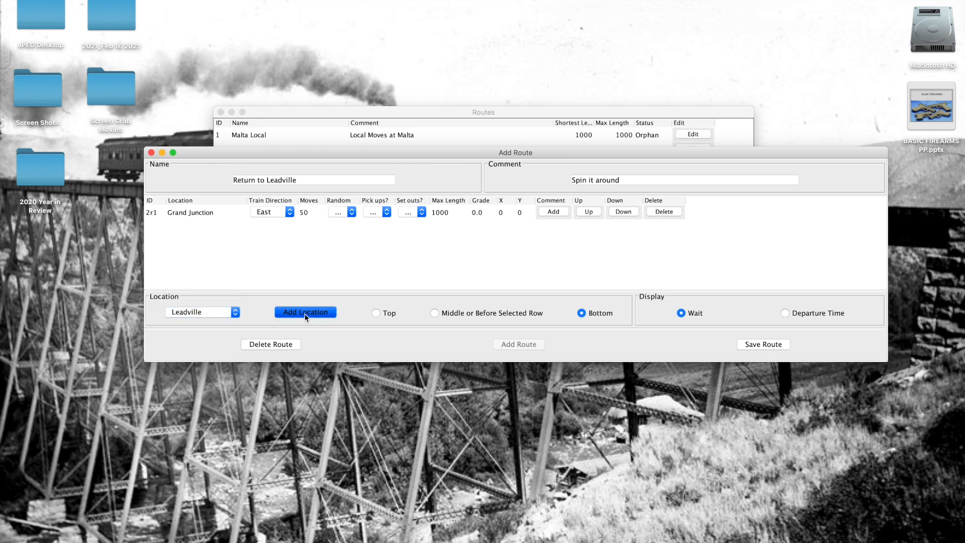
Set the train direction to West for both Grand Junction and Leadville.
left_click(290, 213)
left_click(275, 224)
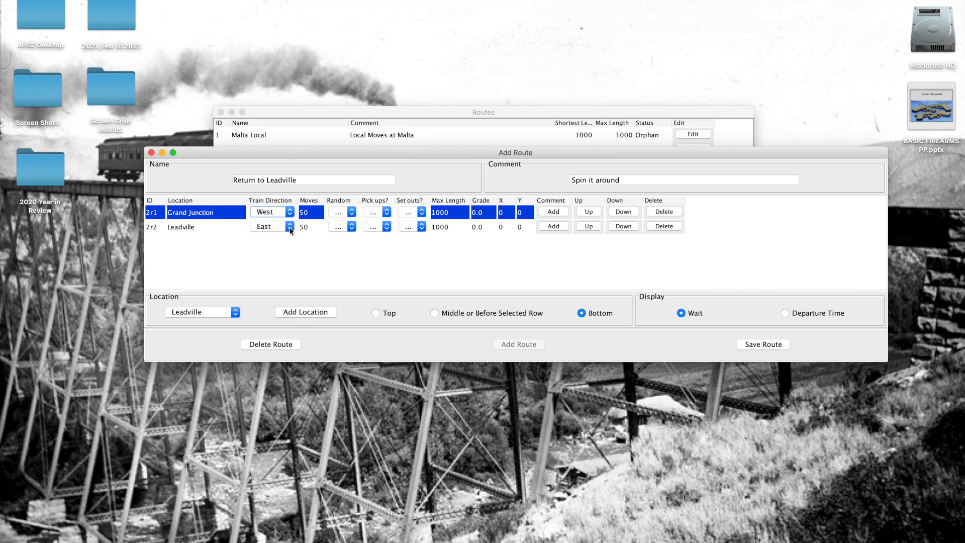
left_click(290, 228)
left_click(273, 237)
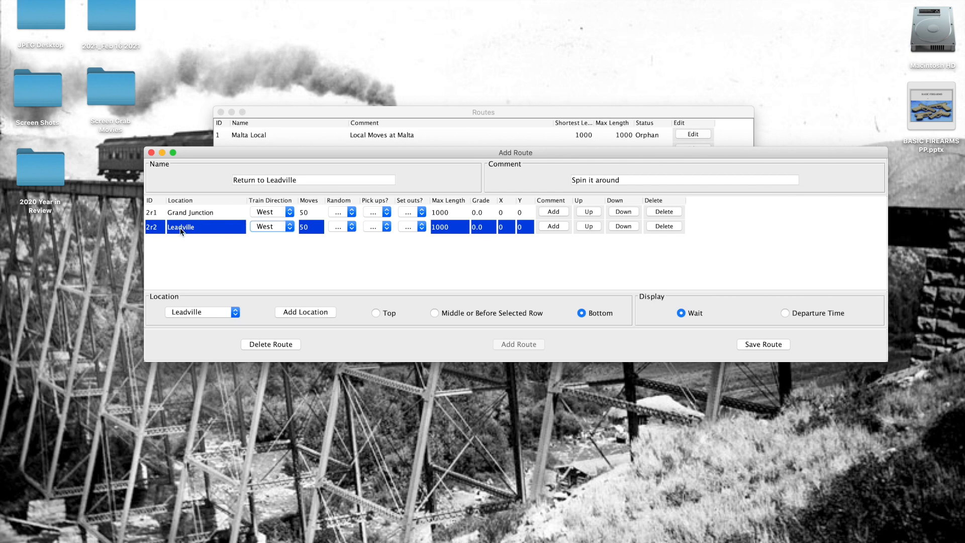
Return the train direction to East for both Grand Junction and Leadville.
left_click(289, 212)
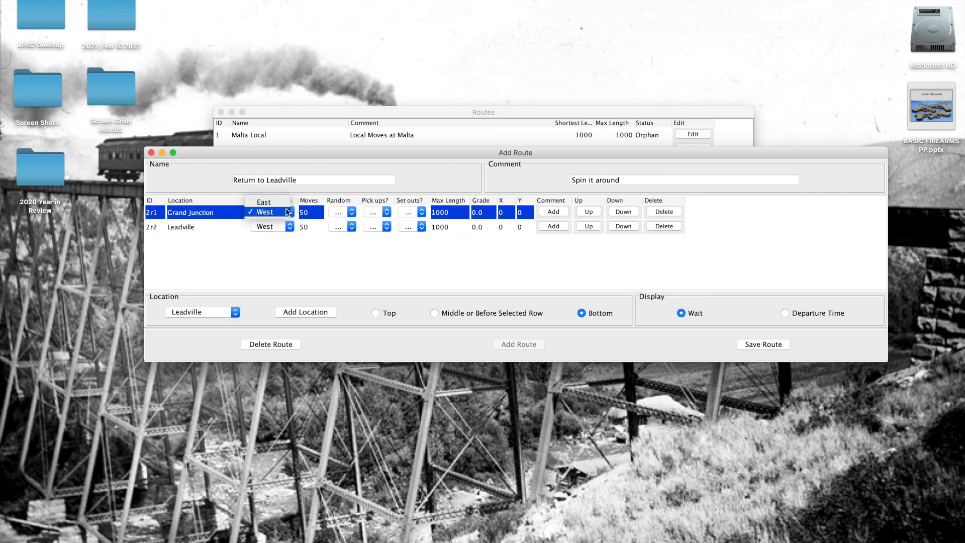
left_click(257, 203)
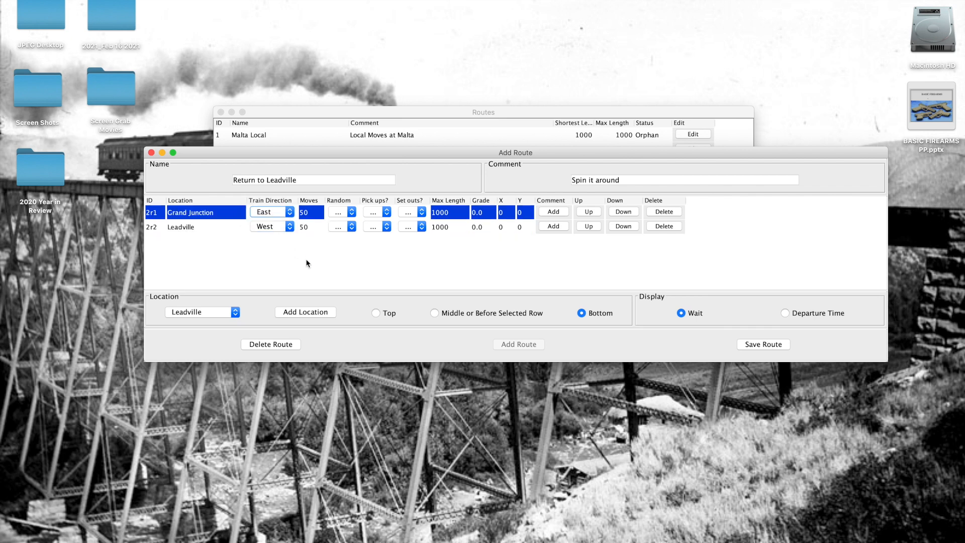
left_click(291, 227)
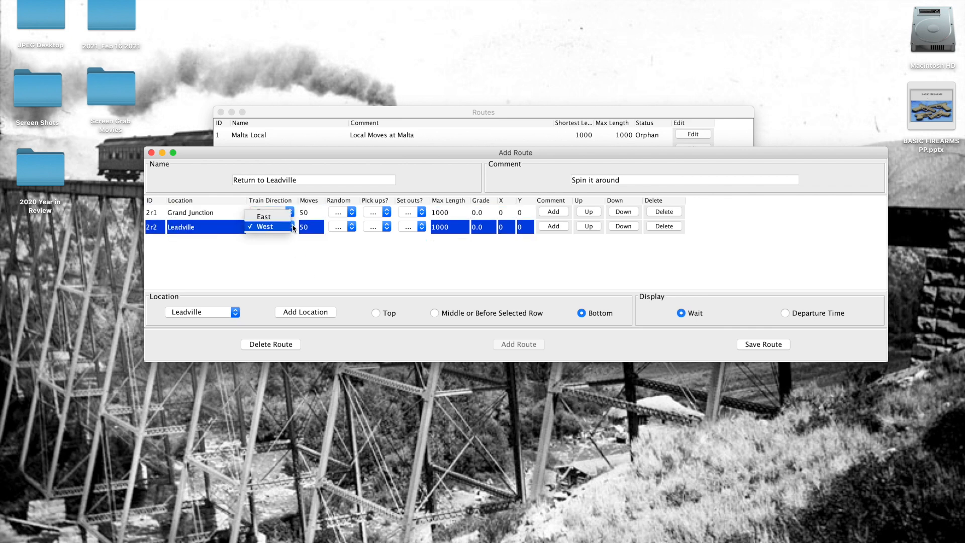
left_click(258, 217)
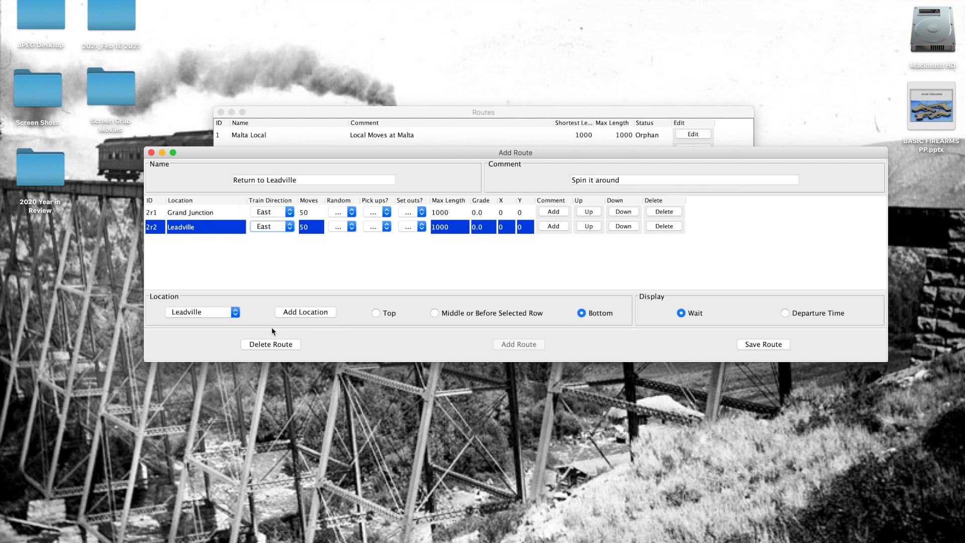
Set the number of moves for Grand Junction to 15 in the Return to Leadville route.
left_click(311, 215)
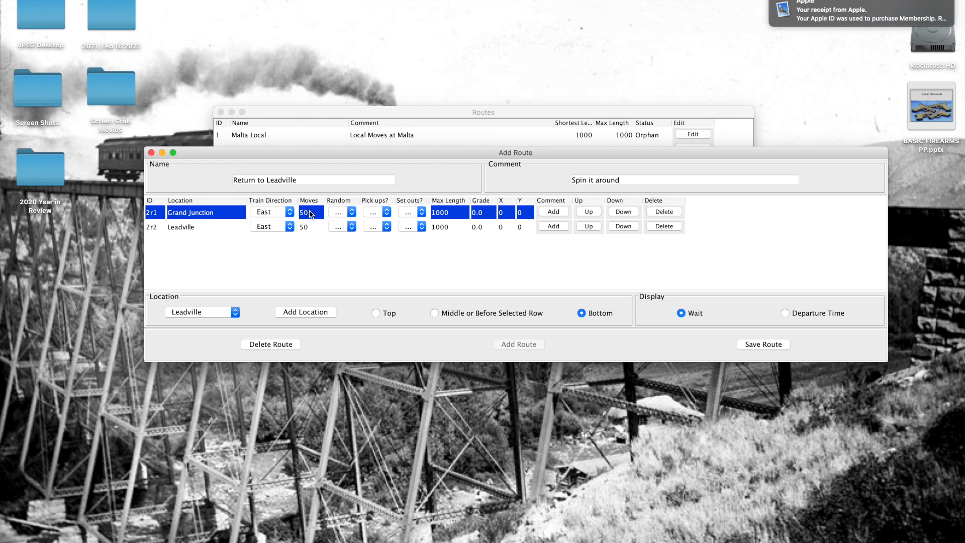
double_click(311, 213)
key("BackSpace")
key("BackSpace")
type("15")
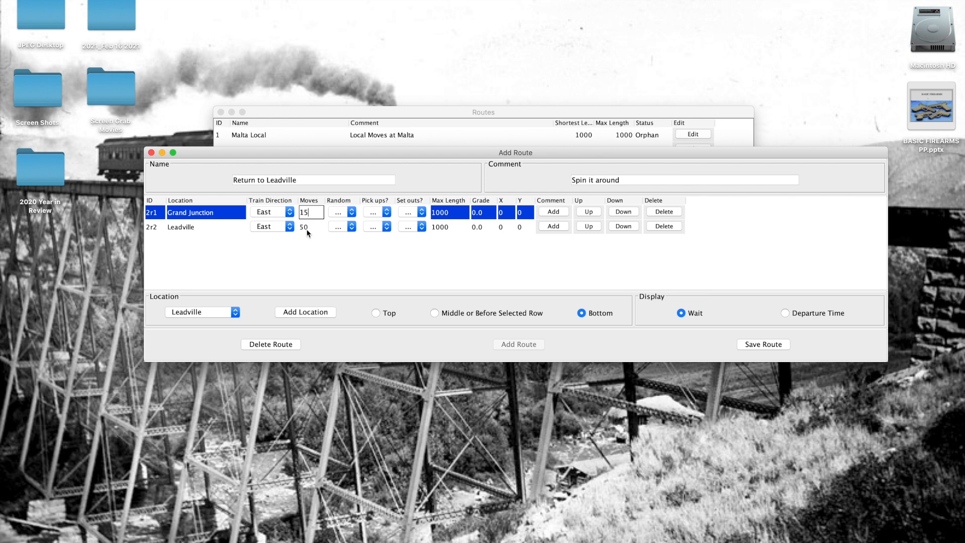
Set Leadville's moves to 15, then save and close the Return to Leadville route.
left_click(309, 229)
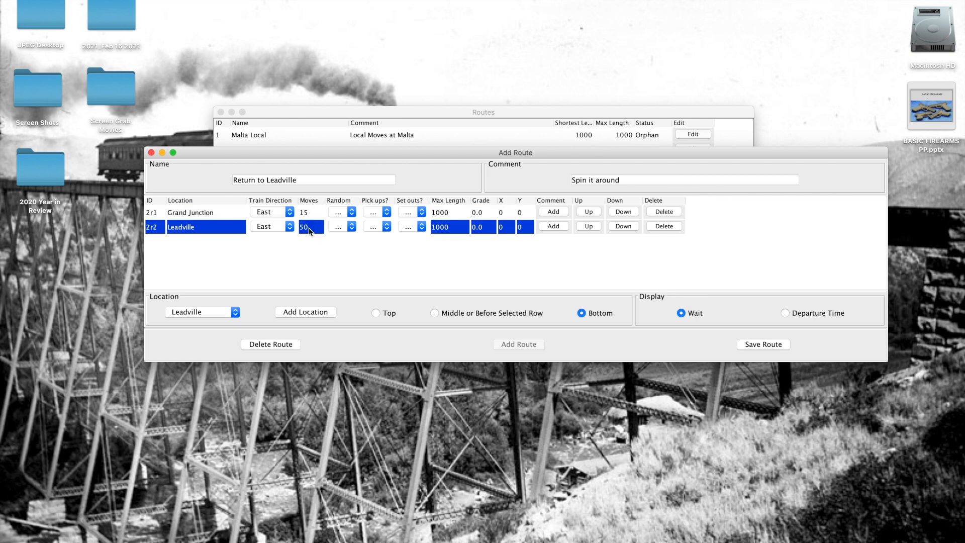
double_click(309, 230)
key("BackSpace")
key("BackSpace")
type("15")
left_click(756, 346)
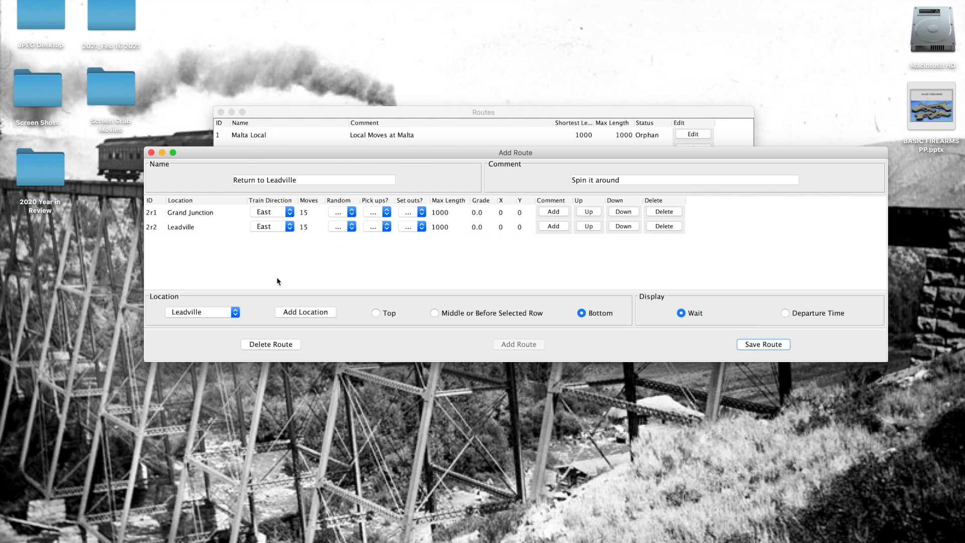
left_click(152, 152)
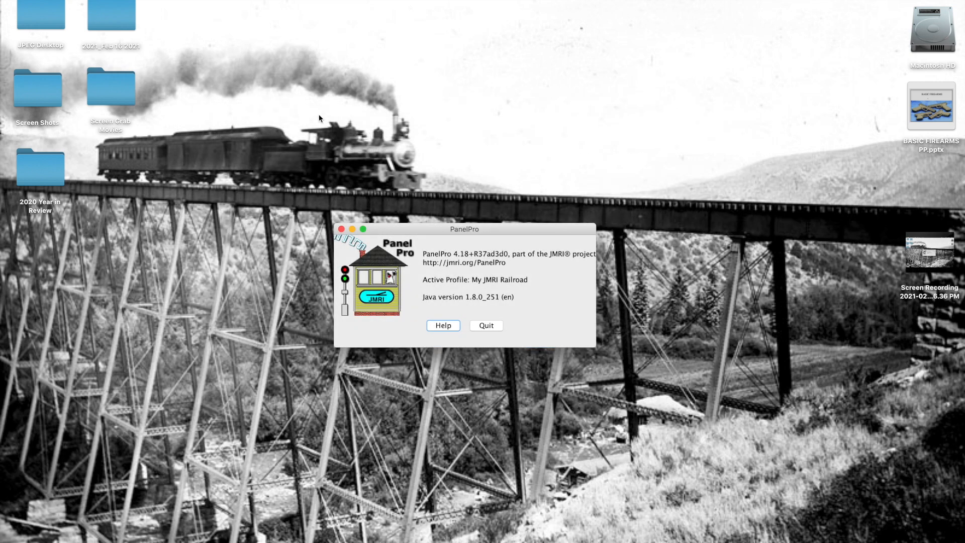
Open the Trains list for operations and keep all trains shown.
left_click(223, 1)
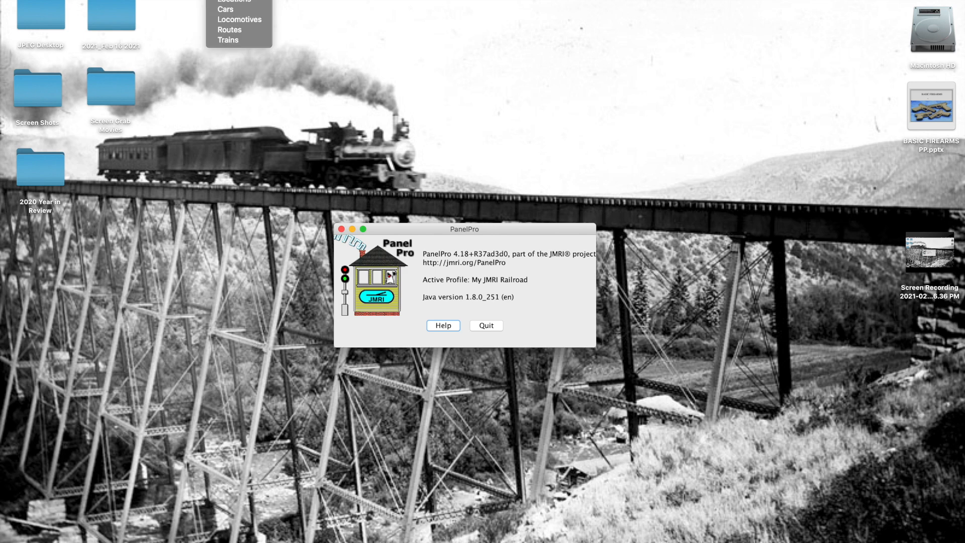
left_click(223, 39)
left_click_drag(452, 1, 456, 23)
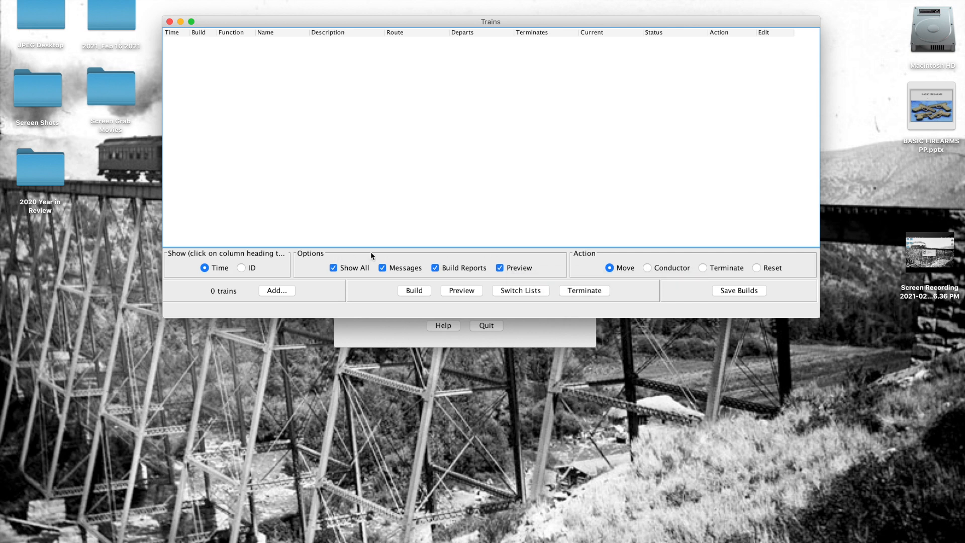
left_click(336, 268)
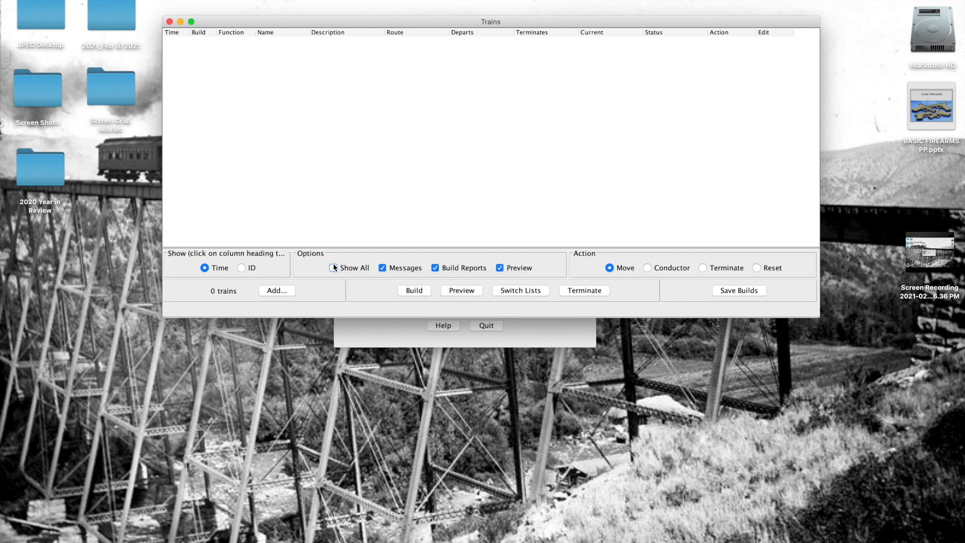
left_click(333, 267)
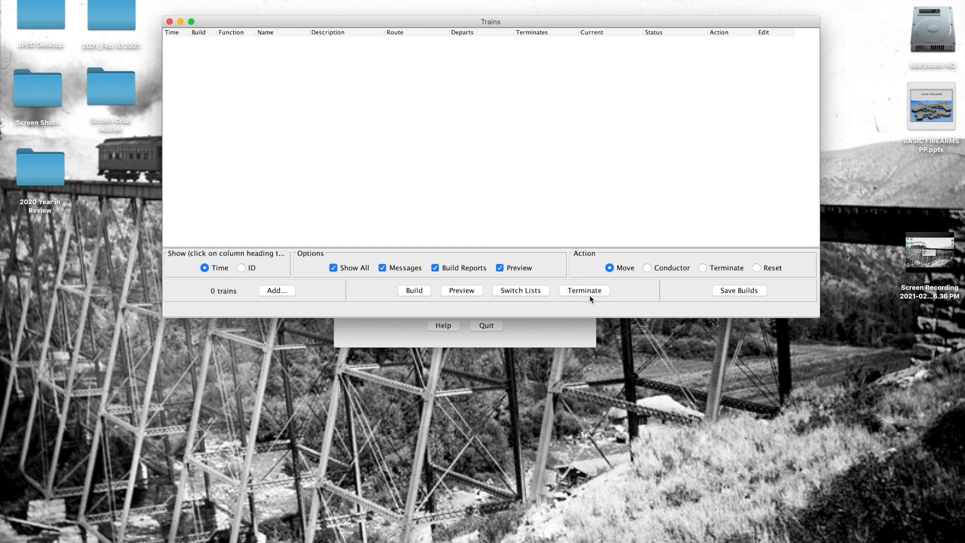
Start a new train named "Malta Local" with the description "Freight service to Malta".
left_click(270, 291)
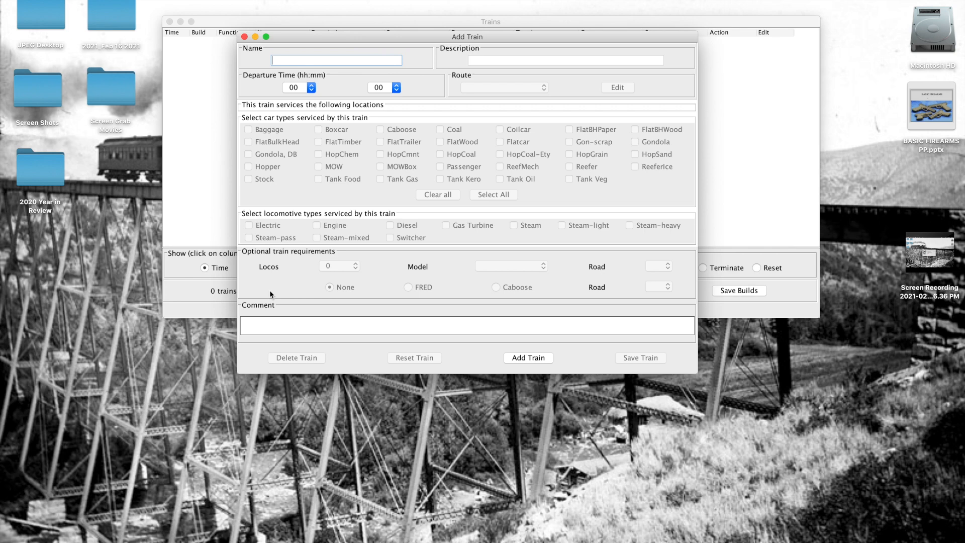
type("Malta Local")
left_click(485, 61)
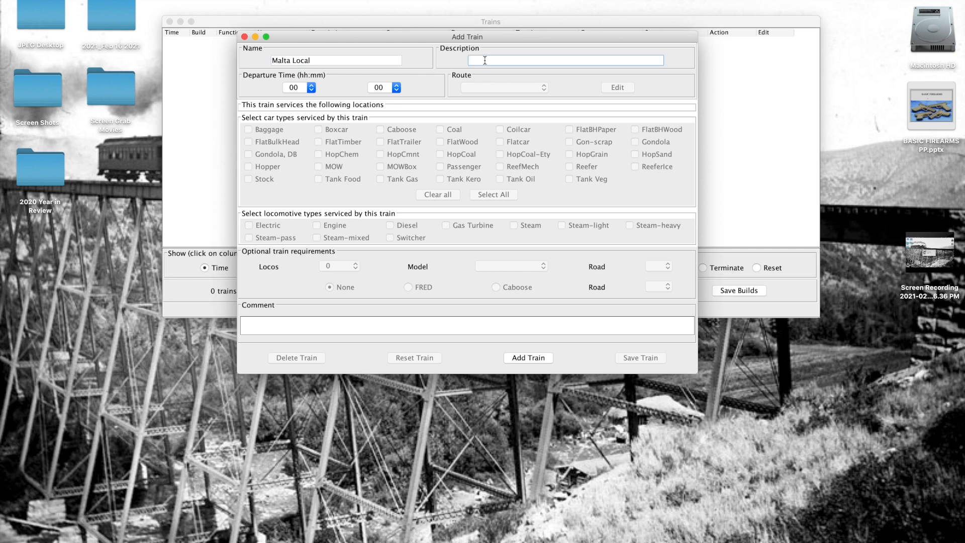
type("Freight service to Malta")
Set the departure time to 07:00 and add the Malta Local train.
left_click(311, 88)
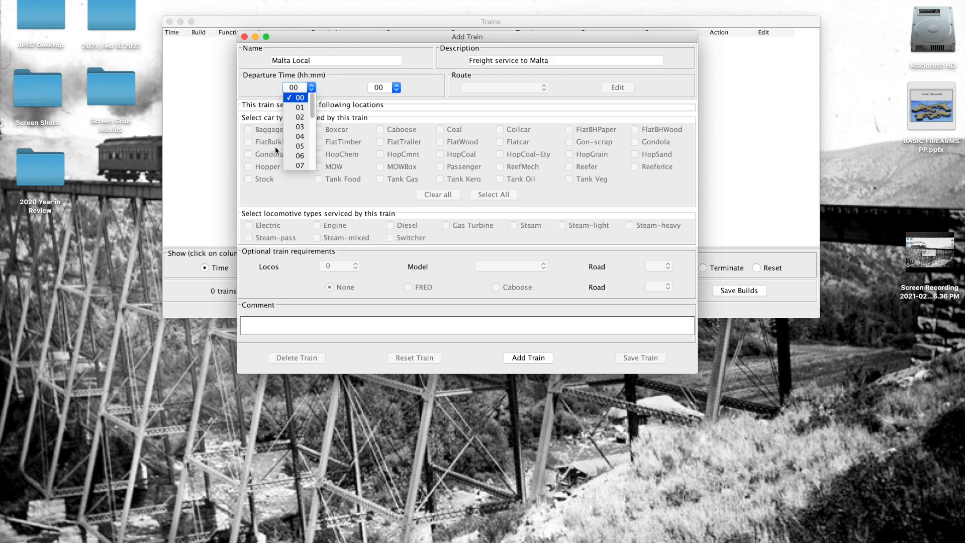
left_click_drag(285, 36, 557, 123)
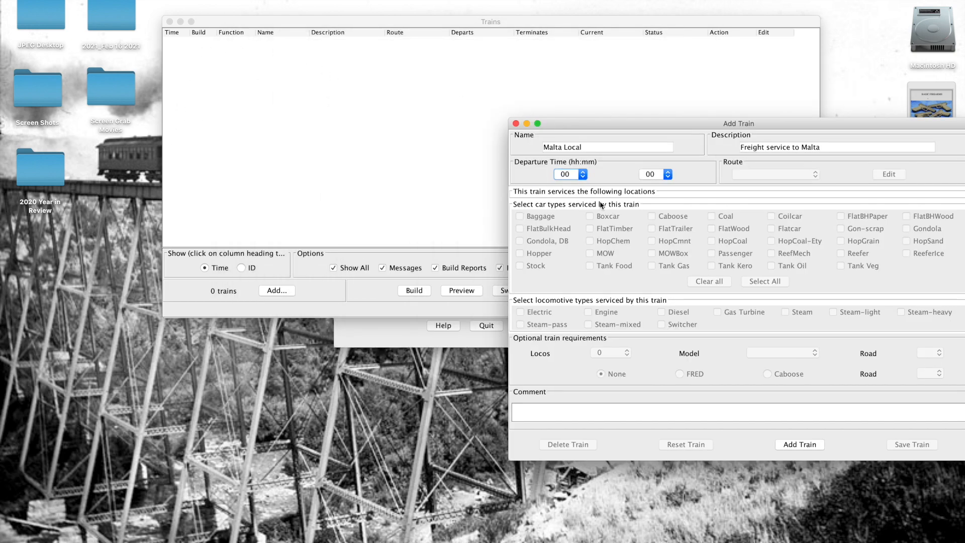
left_click(583, 175)
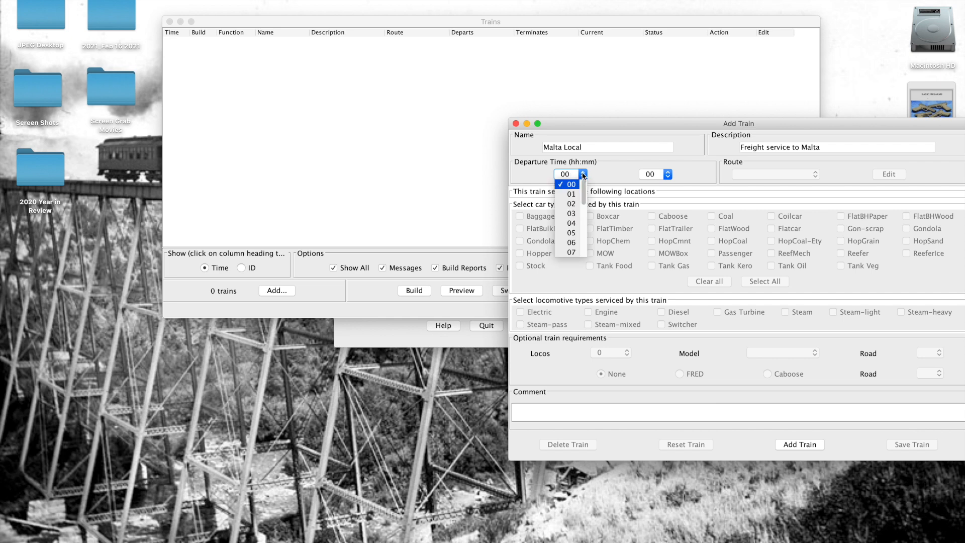
left_click(577, 253)
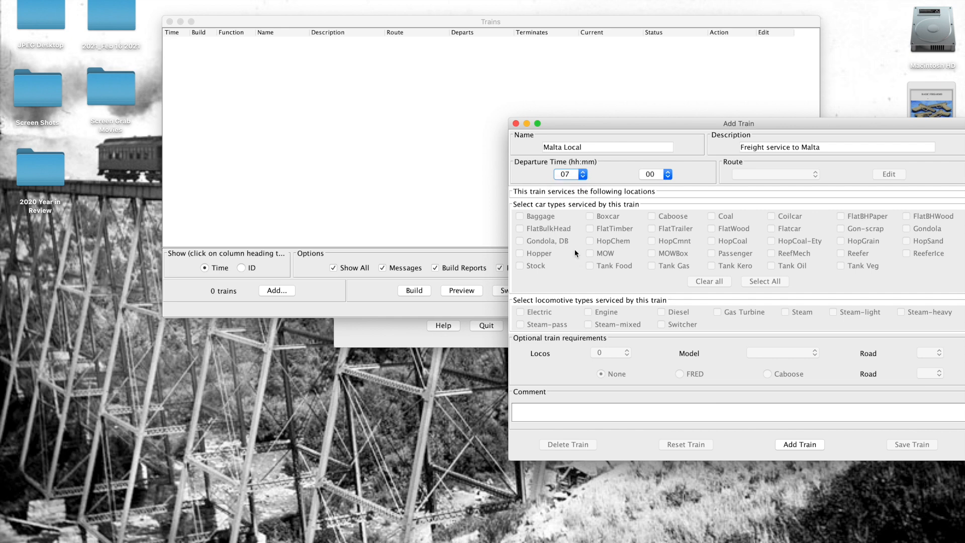
left_click_drag(652, 121, 451, 17)
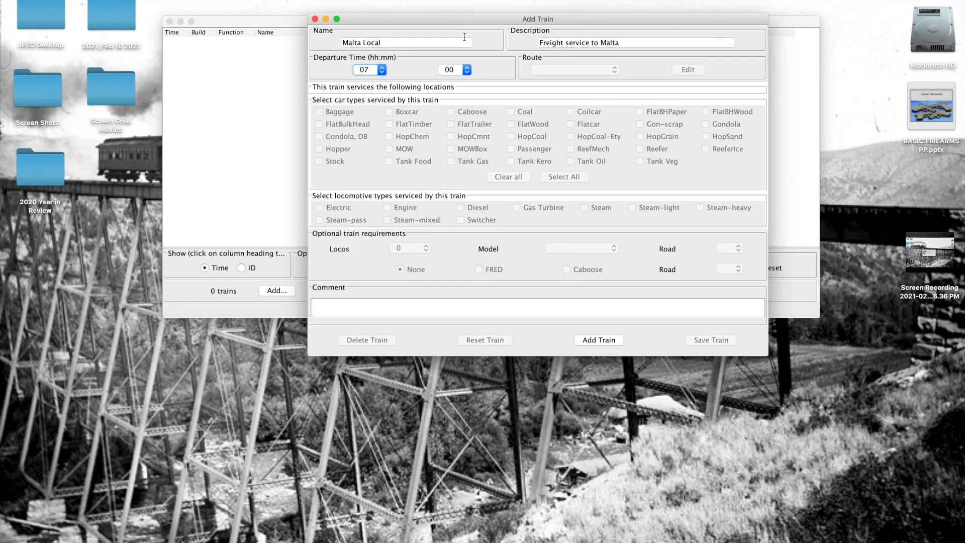
left_click(604, 340)
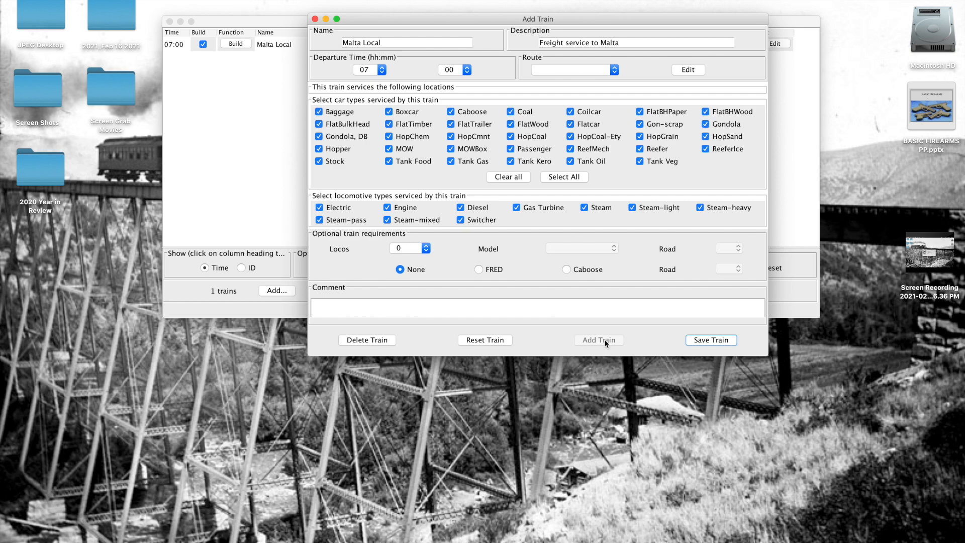
Set the number of locos required for the Malta Local train to 1.
left_click_drag(493, 21, 519, 20)
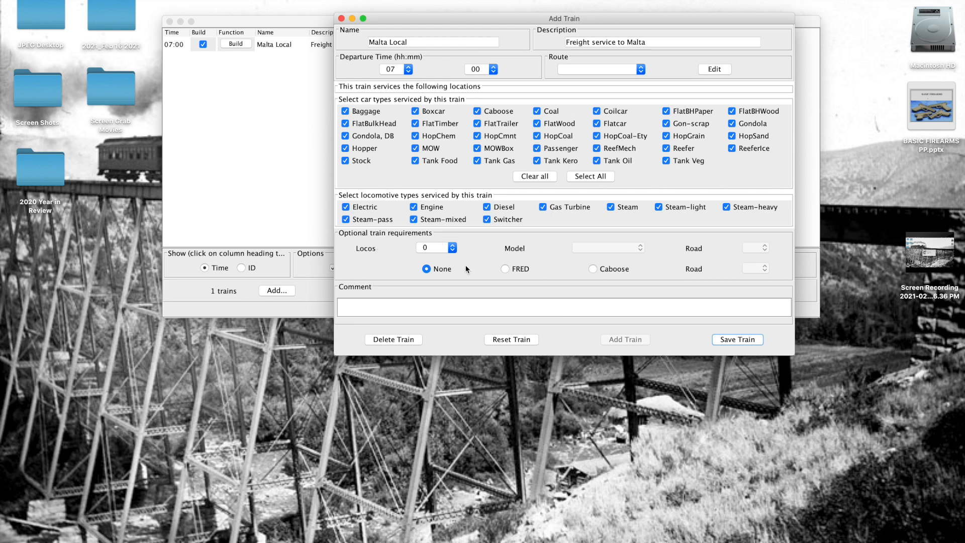
left_click(450, 251)
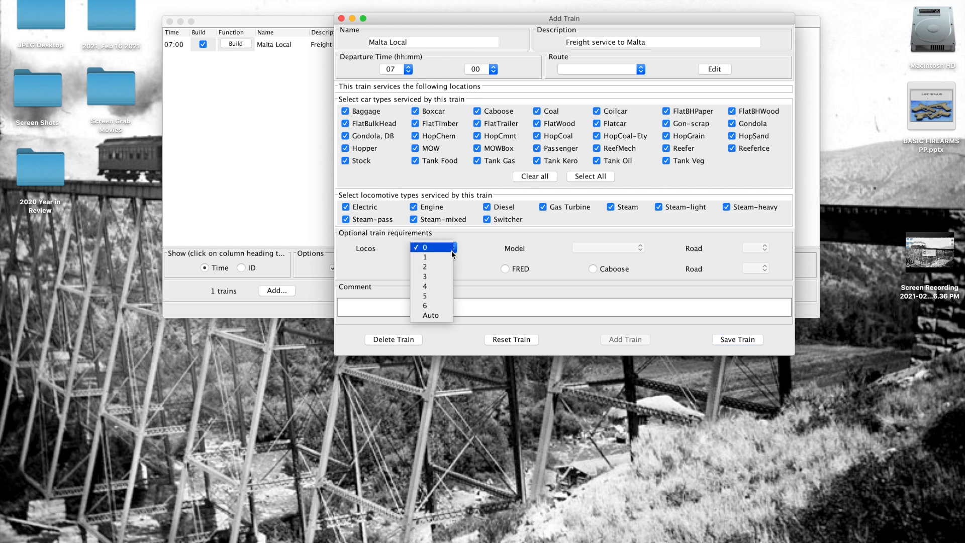
left_click(431, 257)
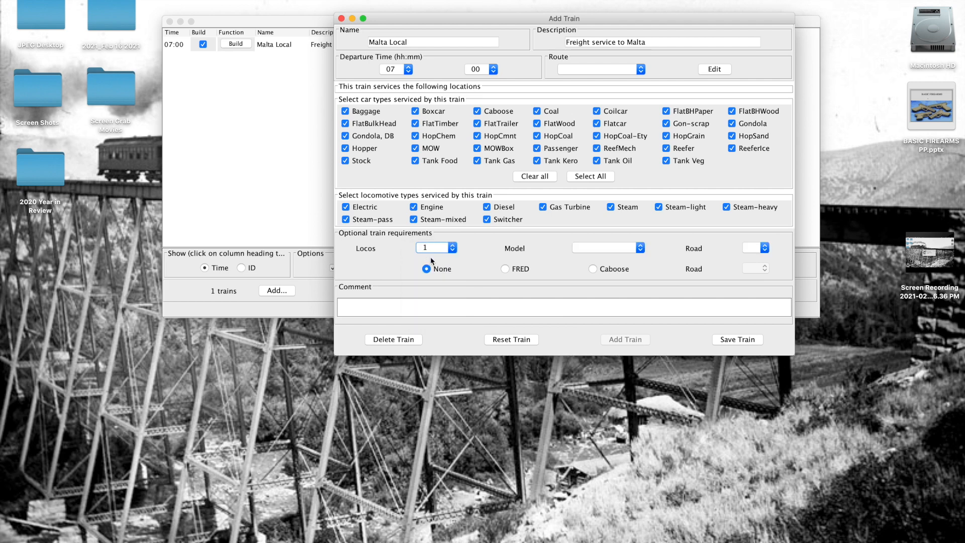
Examine the locomotive models that can be required for the Malta Local train.
left_click(643, 251)
scroll(623, 275, "down", 3)
scroll(624, 276, "down", 20)
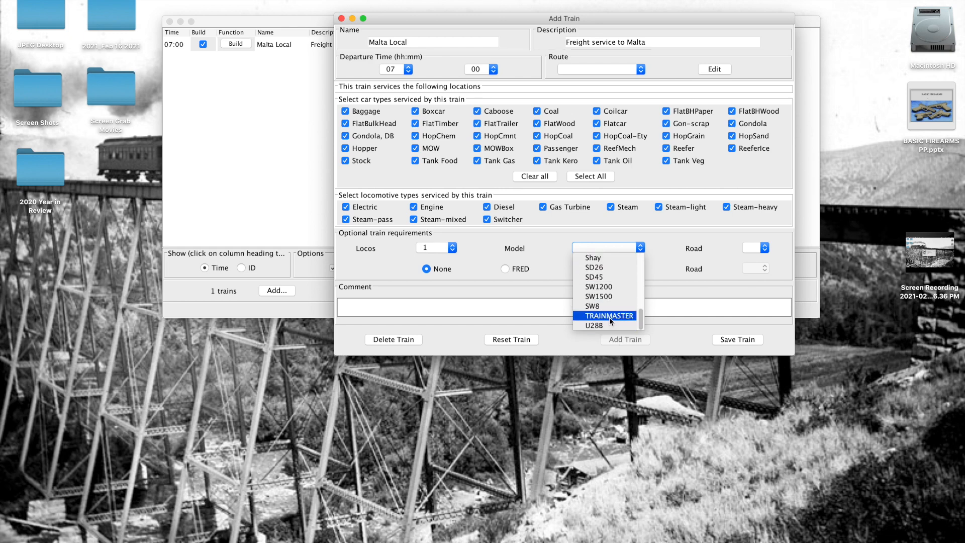
scroll(611, 318, "up", 20)
scroll(611, 319, "down", 20)
scroll(611, 316, "up", 20)
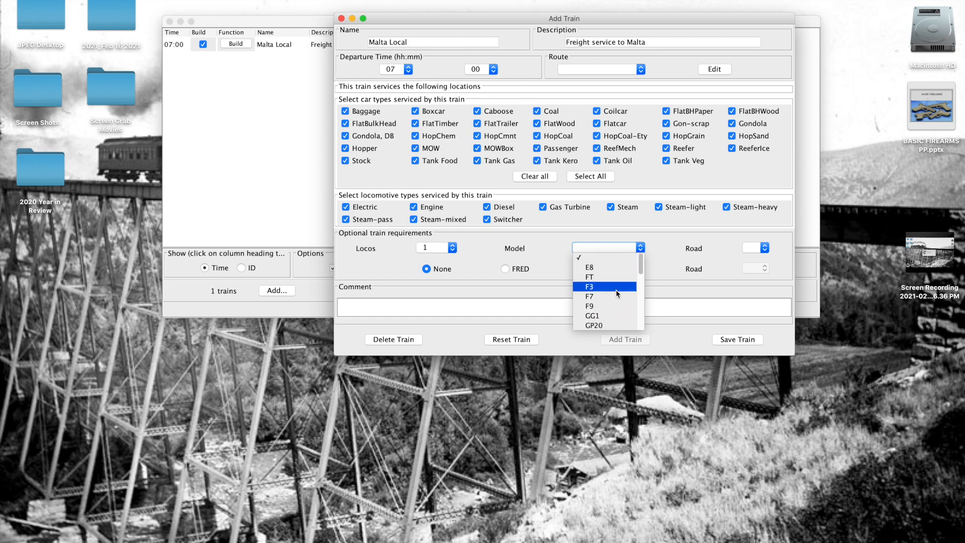
scroll(625, 287, "down", 20)
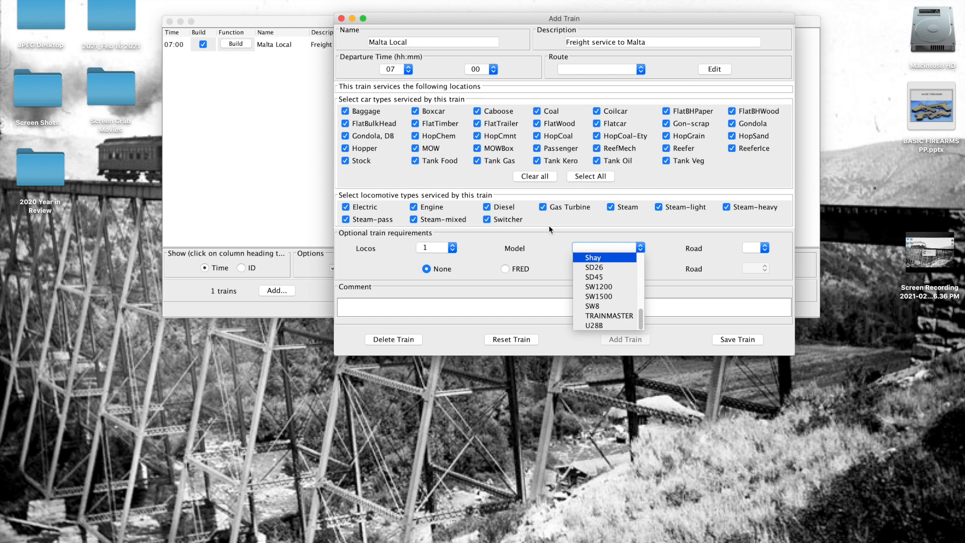
left_click(655, 250)
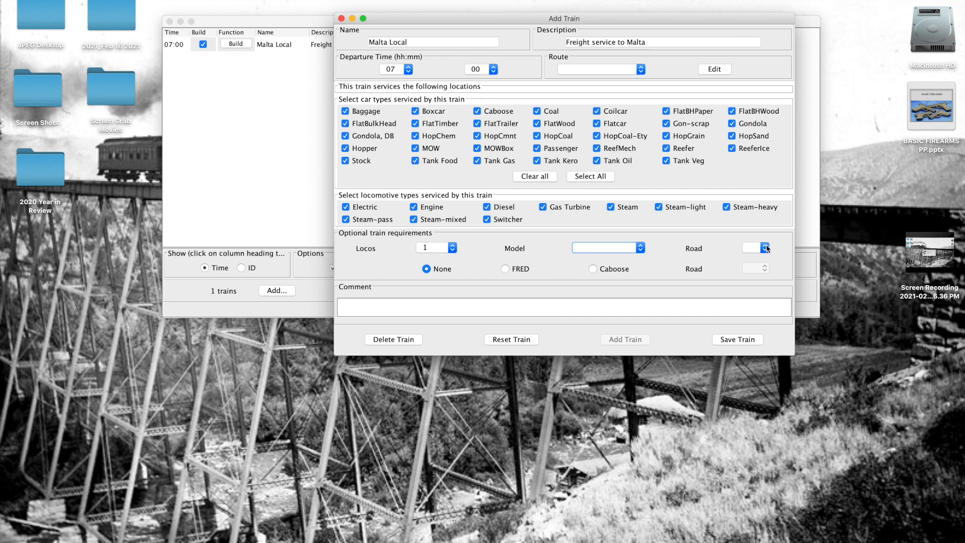
left_click(641, 248)
scroll(625, 278, "down", 10)
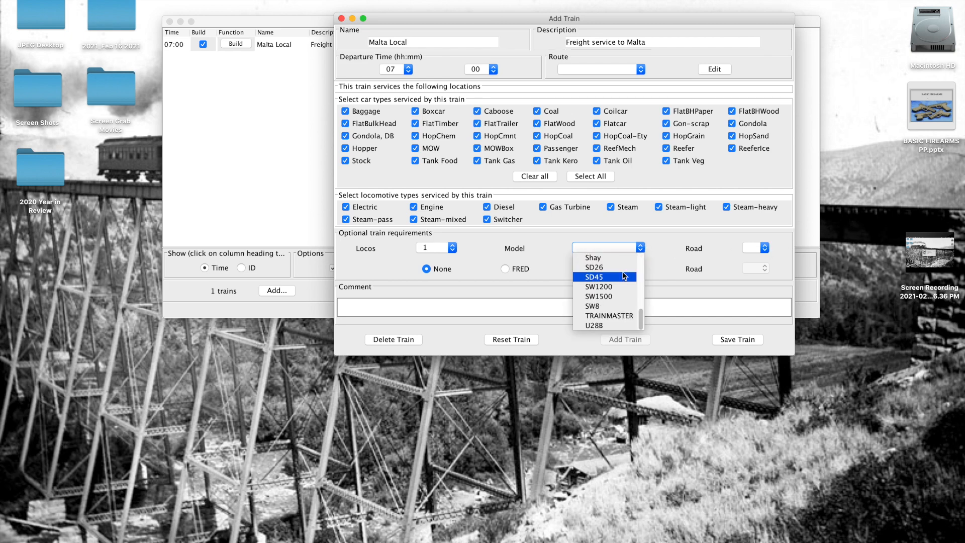
scroll(625, 276, "up", 5)
left_click(659, 242)
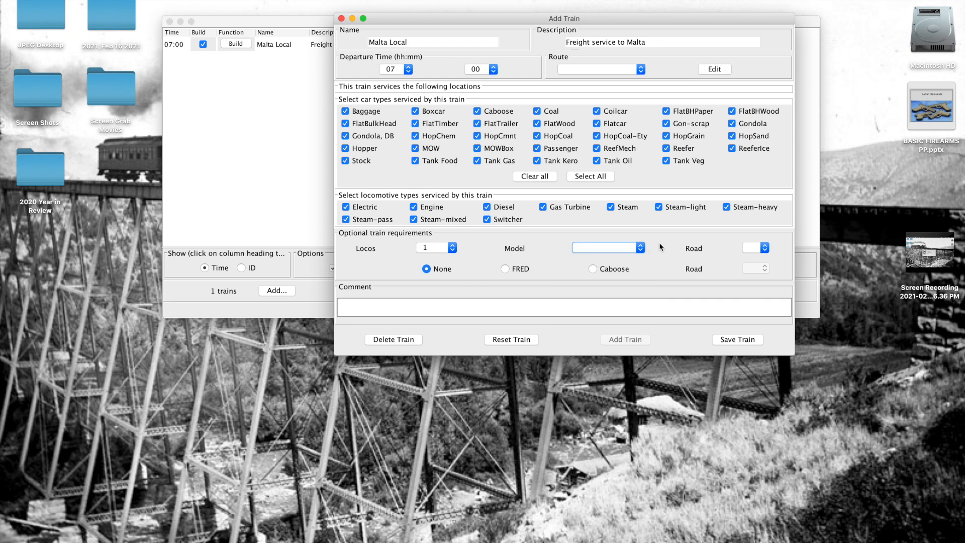
Return the train's required locos to 0 and try to save the train.
left_click(452, 247)
left_click(417, 237)
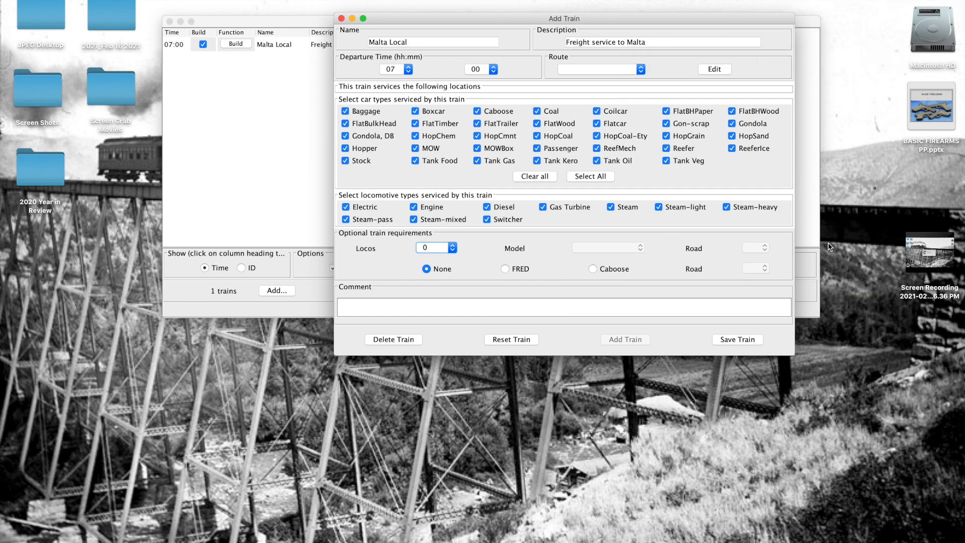
left_click(743, 340)
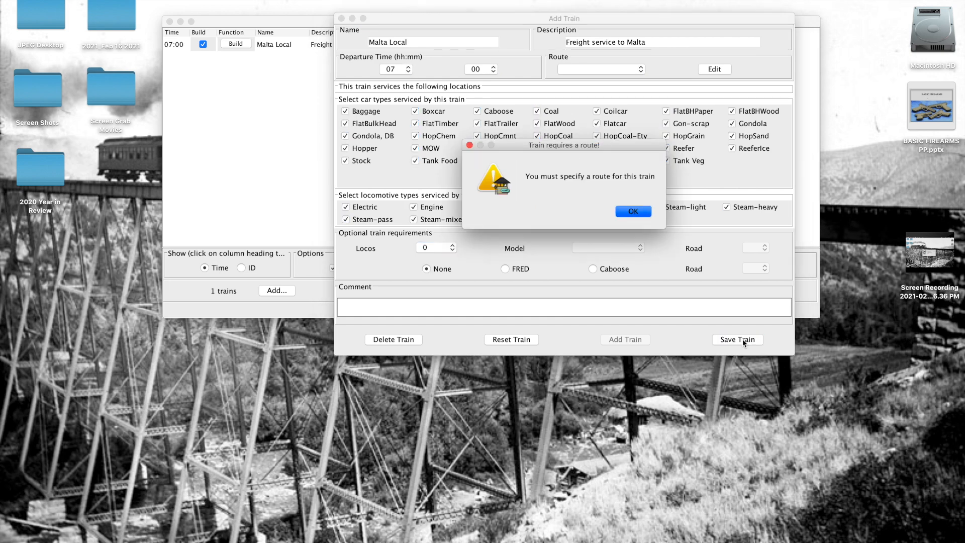
left_click(634, 212)
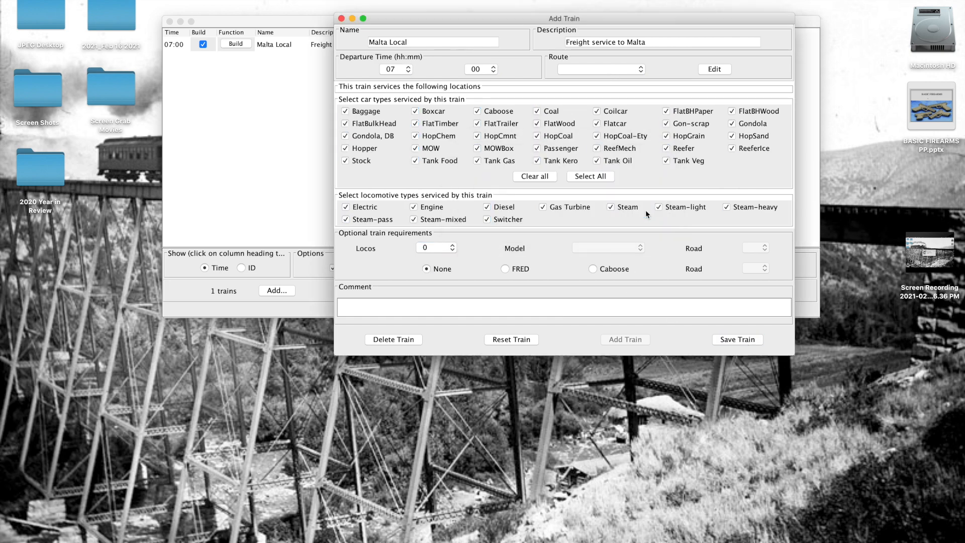
Assign the Malta Local route to the Malta Local train.
left_click(642, 69)
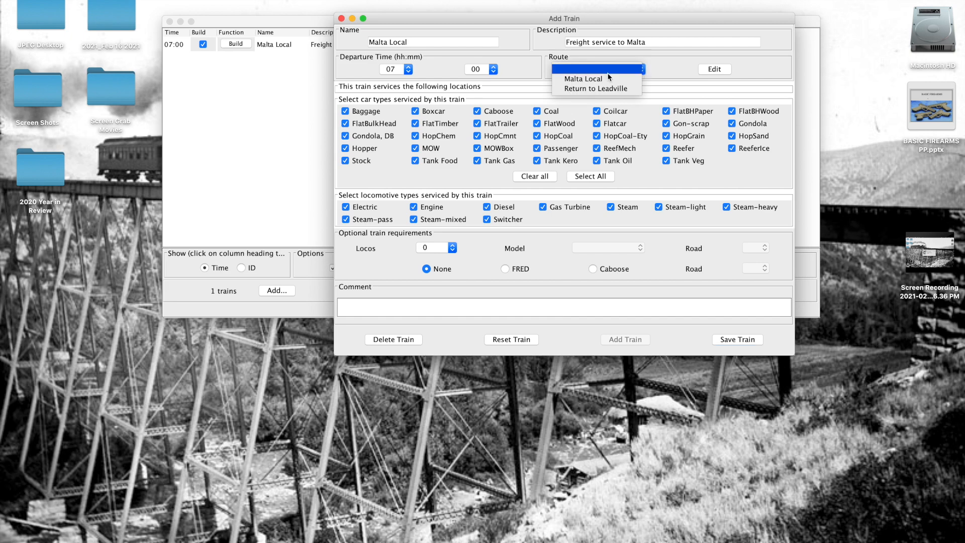
left_click(566, 79)
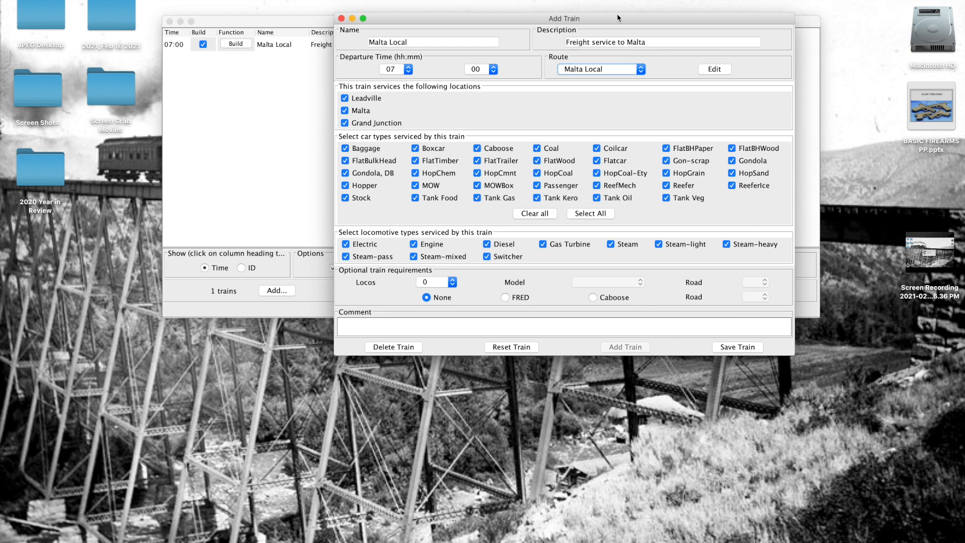
left_click_drag(618, 19, 549, 13)
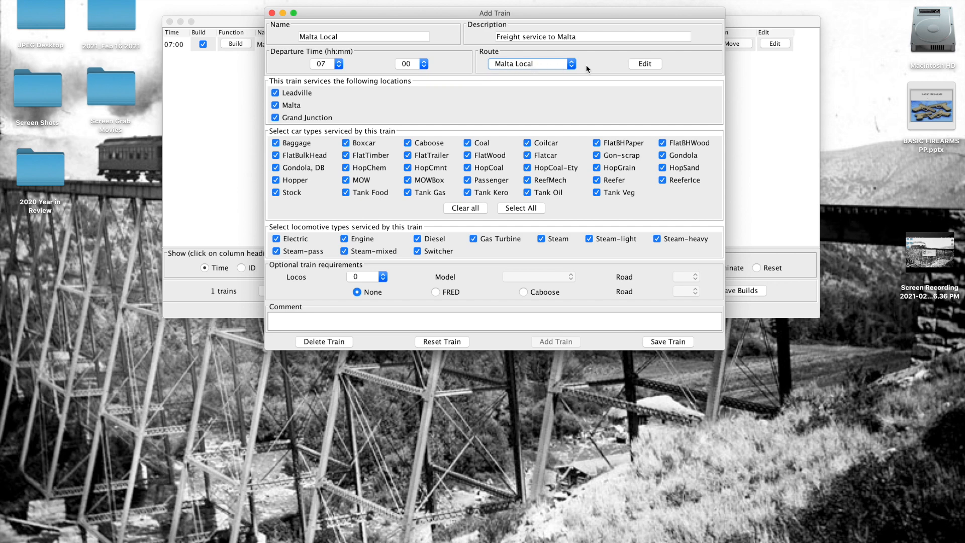
Review the assigned route's details, save and close the route, and save the Malta Local train.
left_click(642, 63)
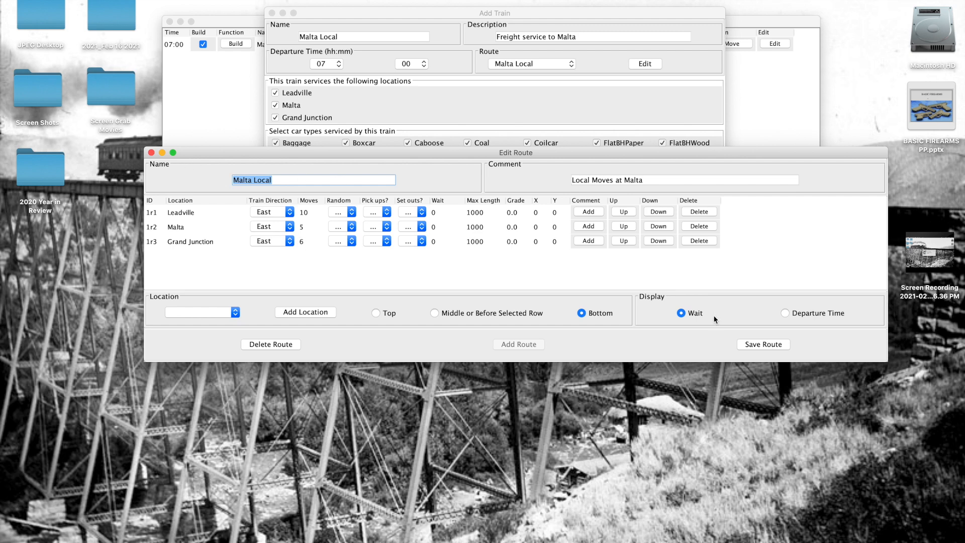
left_click(754, 346)
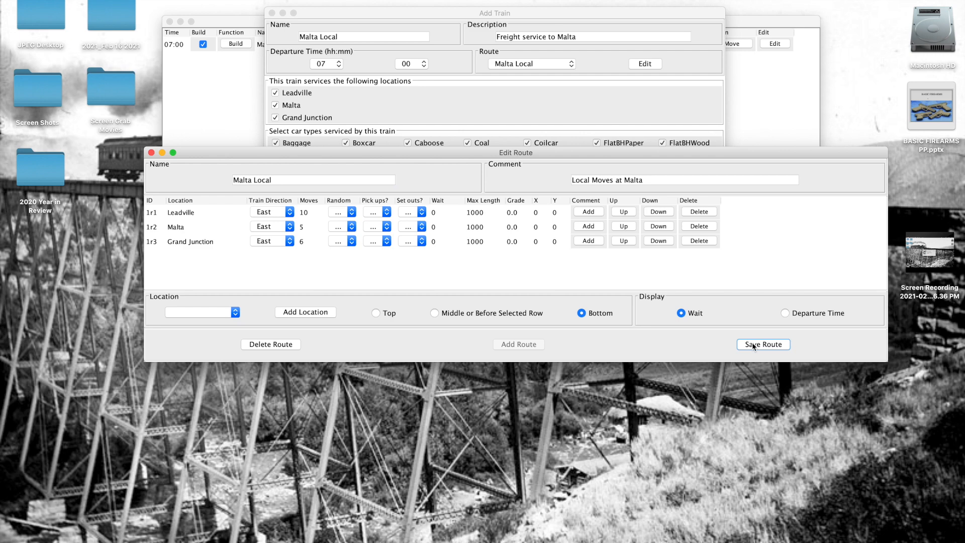
left_click(152, 152)
left_click(678, 342)
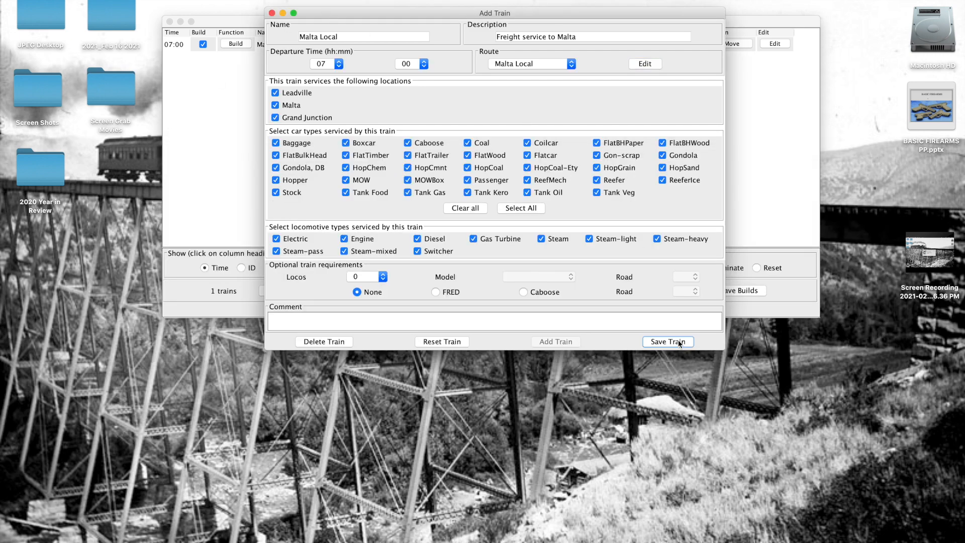
Close the finished train's form and start a new train named Return to Leadville with the description Spin Train.
left_click(272, 12)
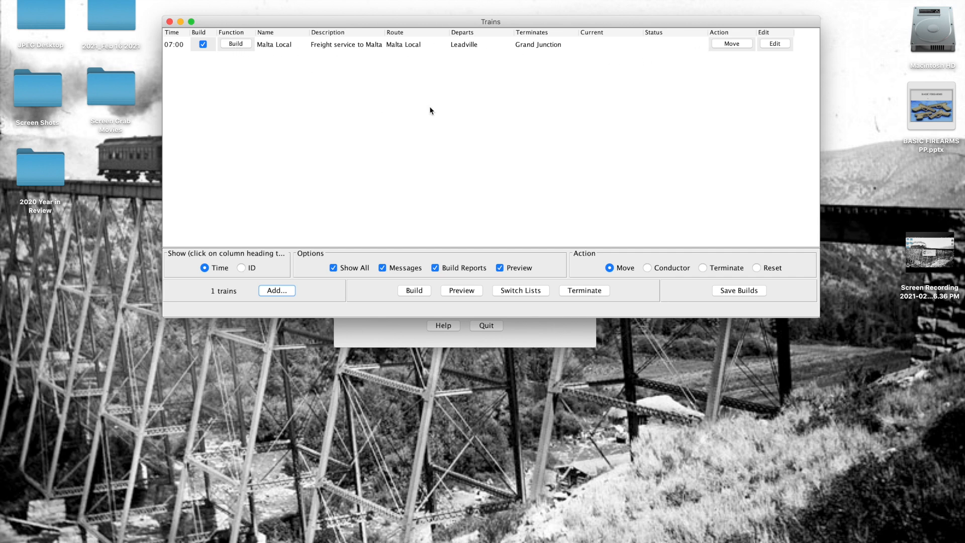
left_click(274, 290)
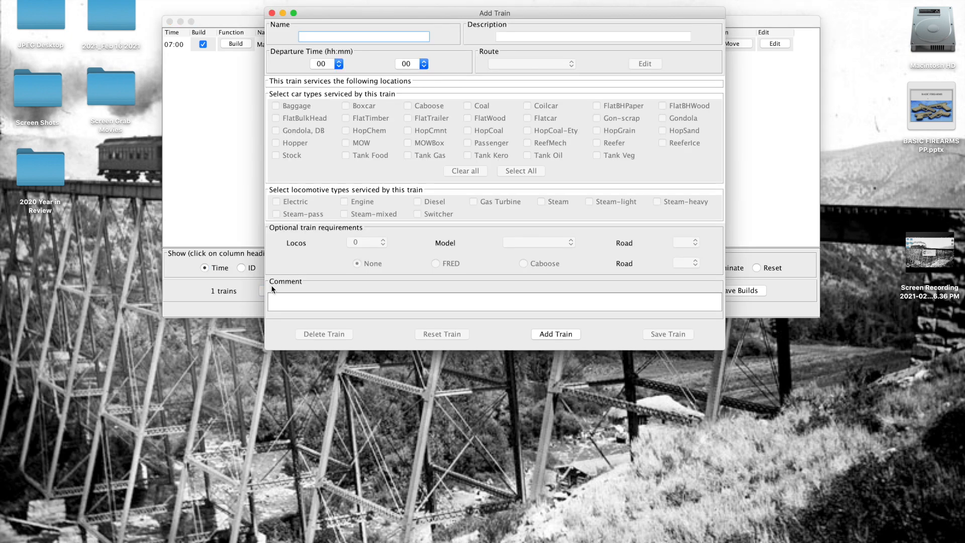
type("Retyr")
type("===")
key("BackSpace")
key("BackSpace")
key("BackSpace")
key("BackSpace")
key("BackSpace")
type("urn to Leadville")
left_click(514, 38)
type("Spin Train")
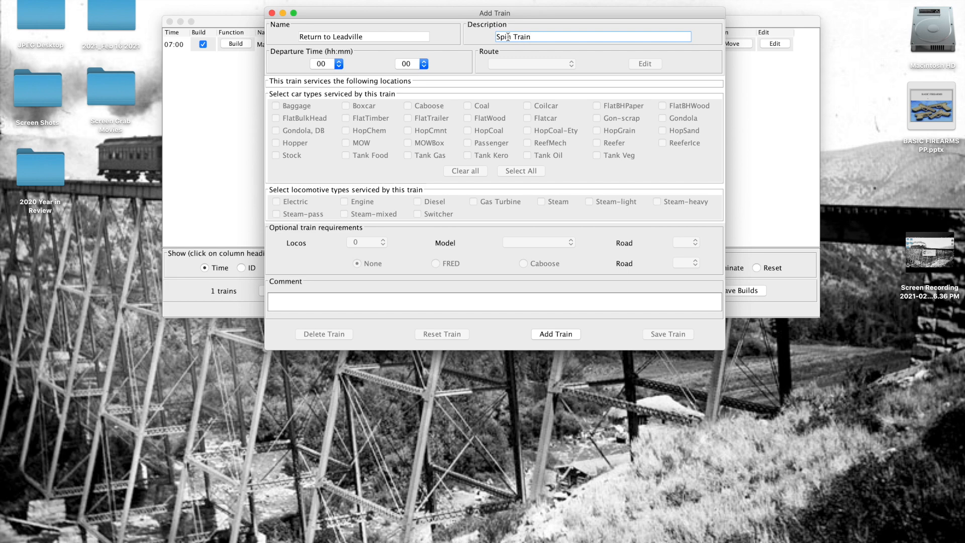
Set the new train's departure time to 10:00 and add it to the train list.
left_click(340, 64)
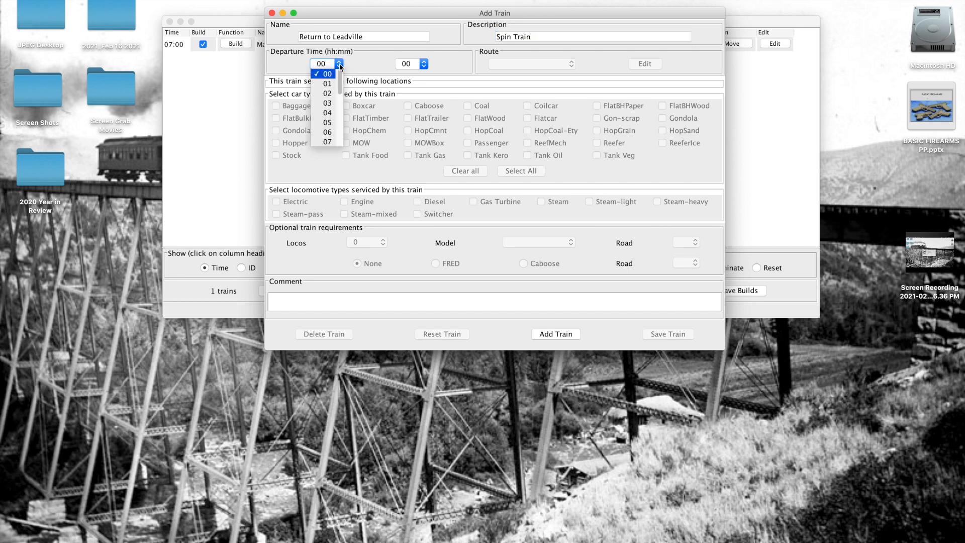
mouse_move(339, 77)
left_mouse_down()
mouse_move(341, 137)
mouse_move(346, 93)
left_mouse_up()
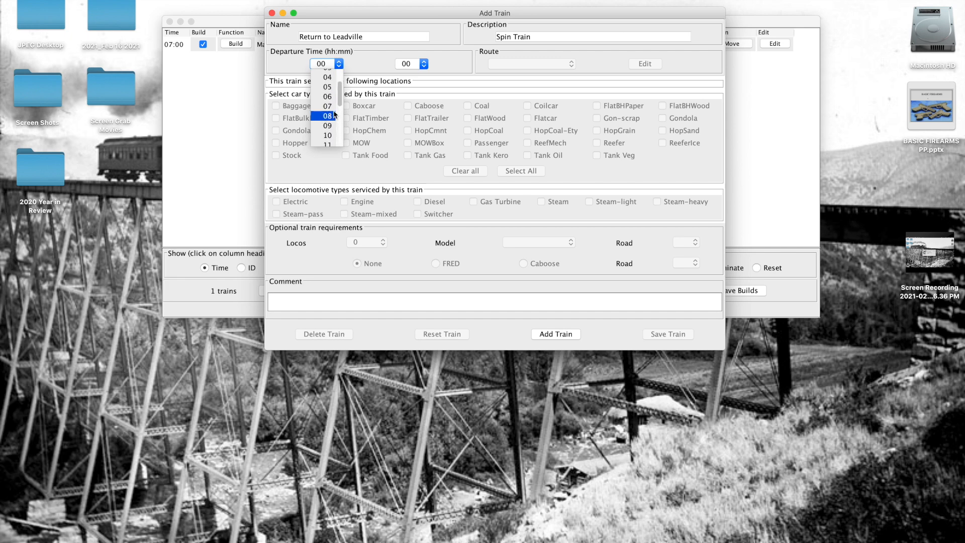
left_click(327, 135)
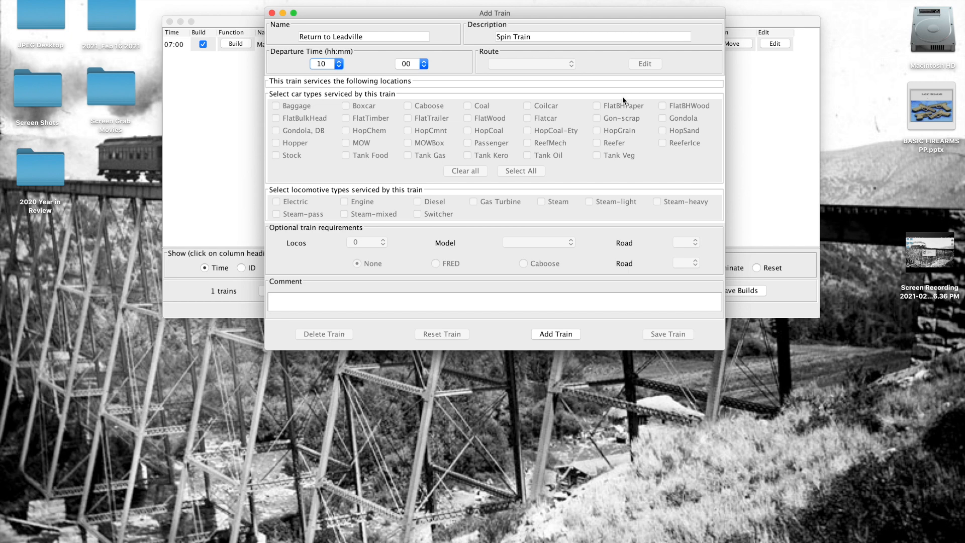
left_click(563, 335)
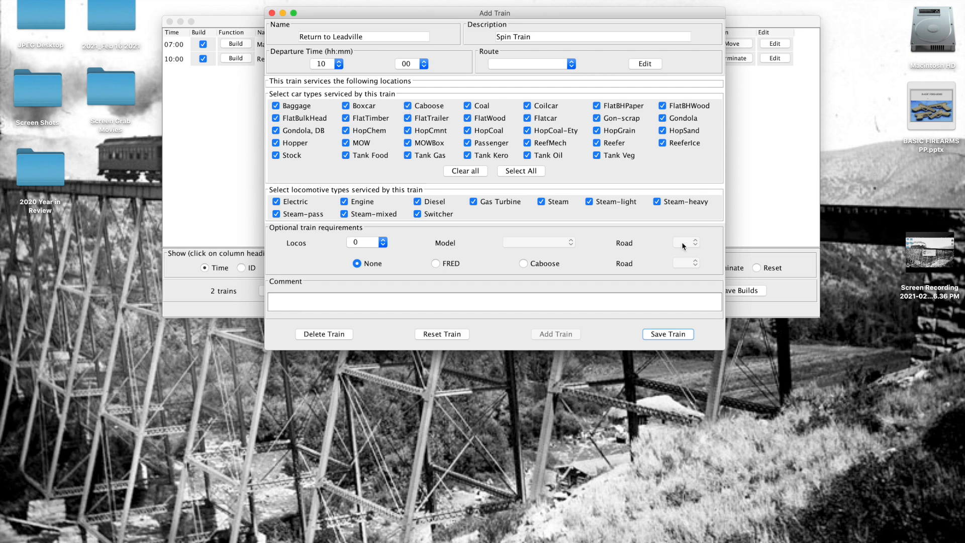
Assign the Return to Leadville route to the new train, save the train and close its form.
left_click(571, 62)
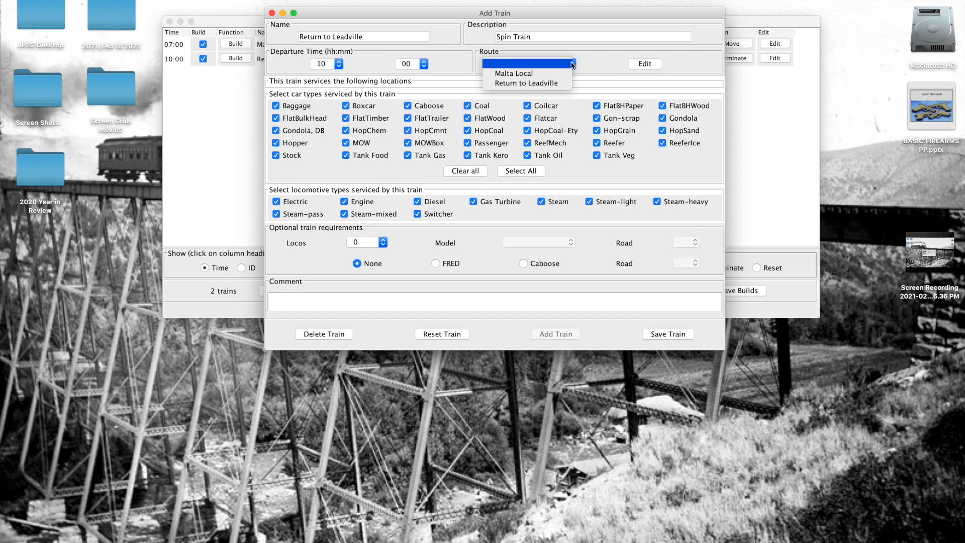
left_click(539, 83)
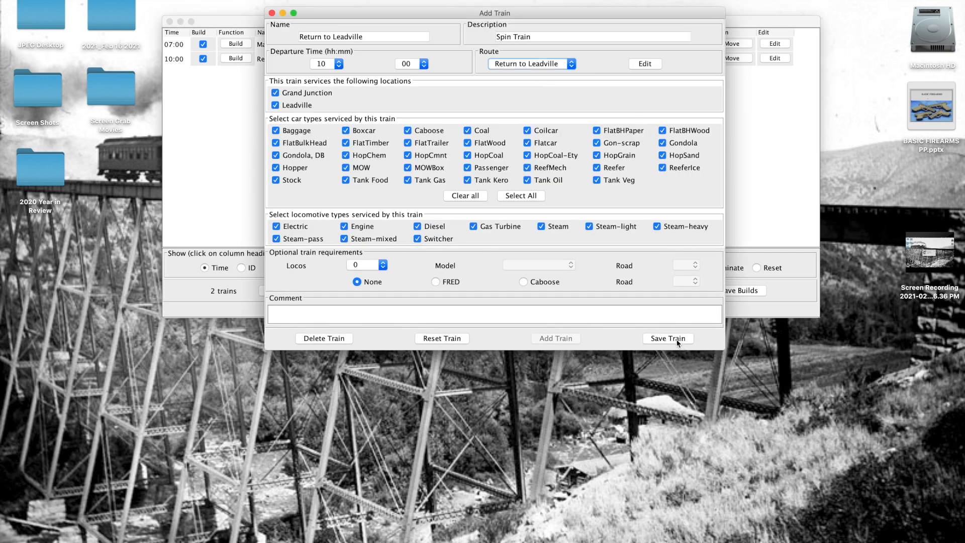
left_click(660, 336)
left_click(272, 13)
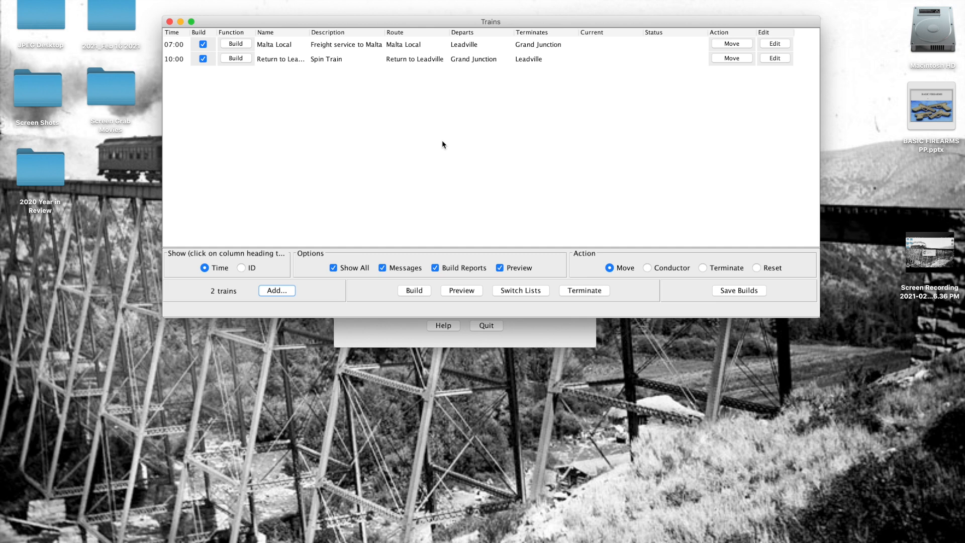
Build the Malta Local train and preview its manifest, placed beside the build report.
left_click(236, 44)
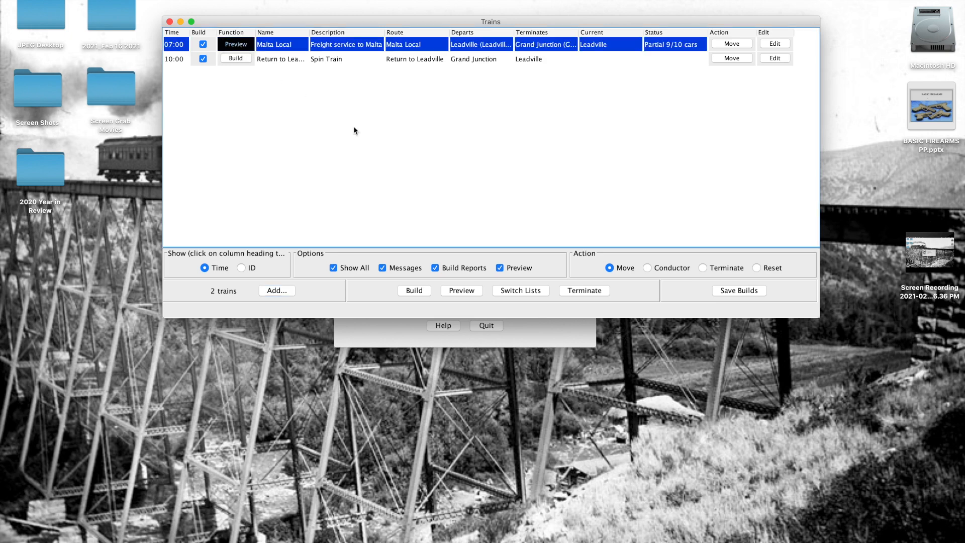
left_click(240, 44)
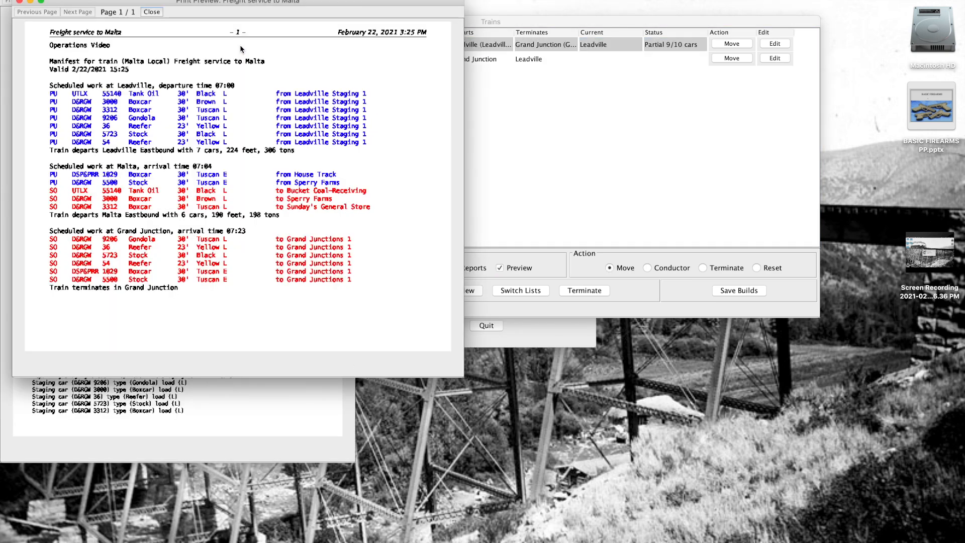
left_click_drag(185, 3, 562, 19)
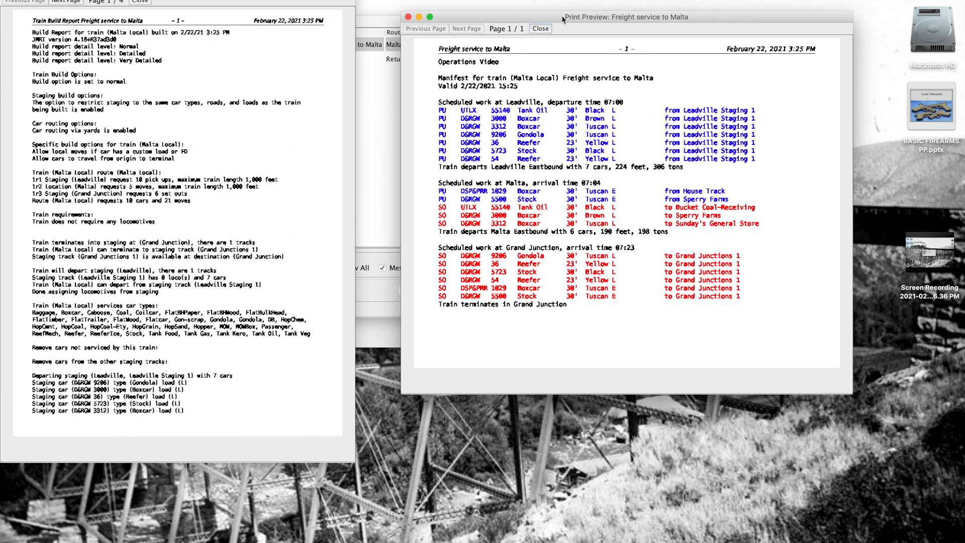
left_click(374, 7)
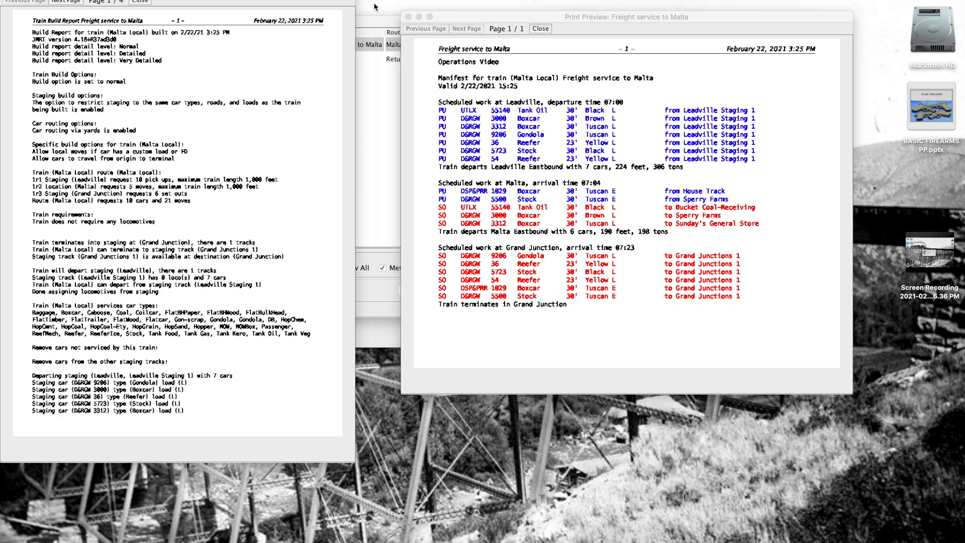
Turn off build reports for the trains and close the open Malta Local build report.
left_click(379, 173)
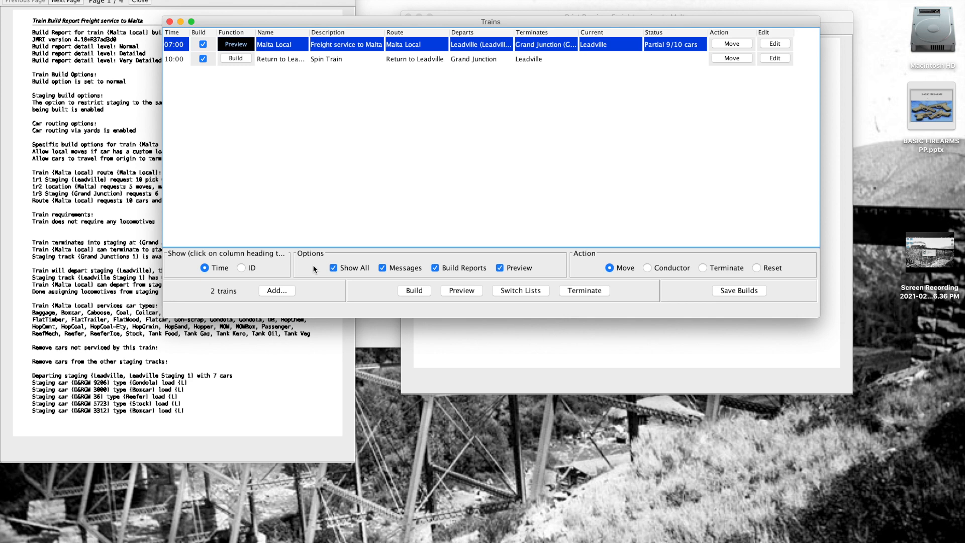
left_click(436, 269)
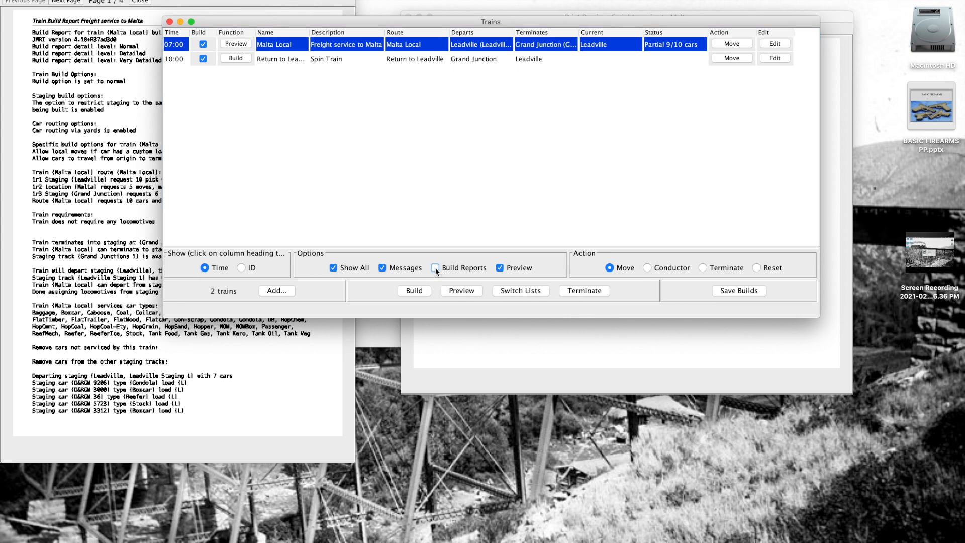
left_click(136, 2)
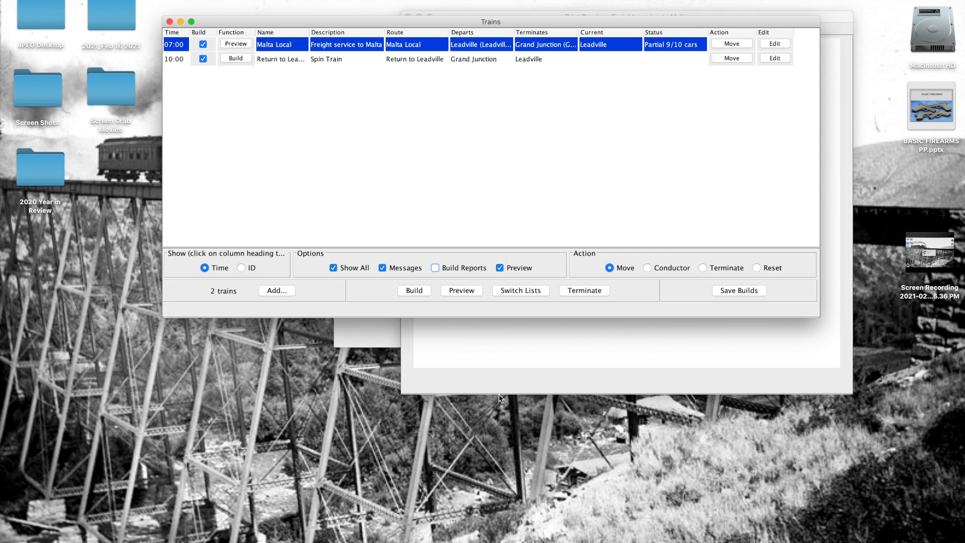
Review the pickups and set-outs in the Malta Local manifest, and close the preview.
left_click(503, 328)
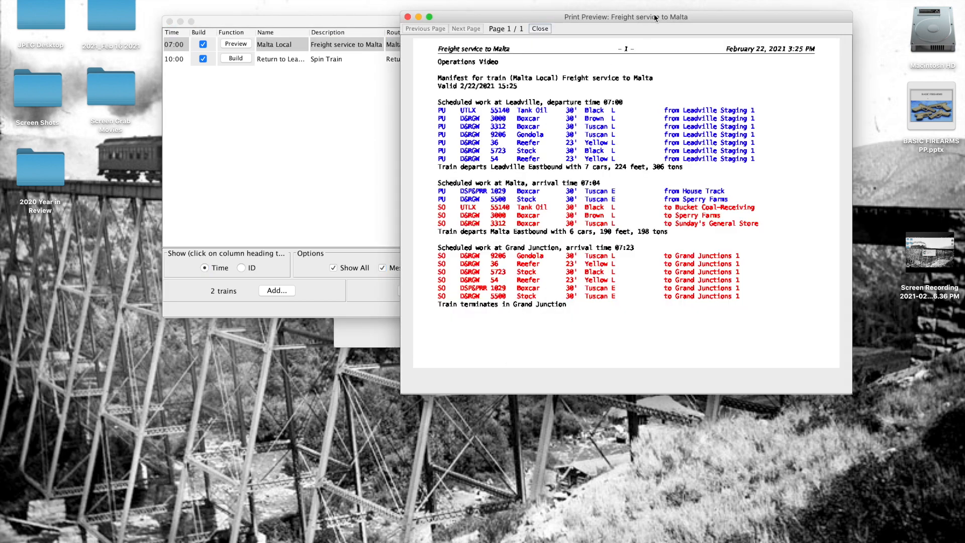
left_click_drag(656, 18, 511, 53)
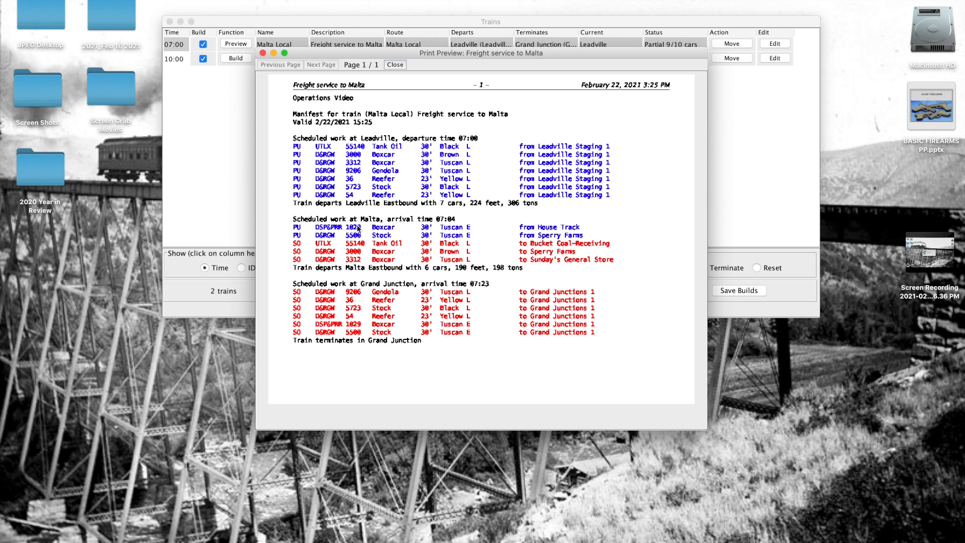
left_click(395, 65)
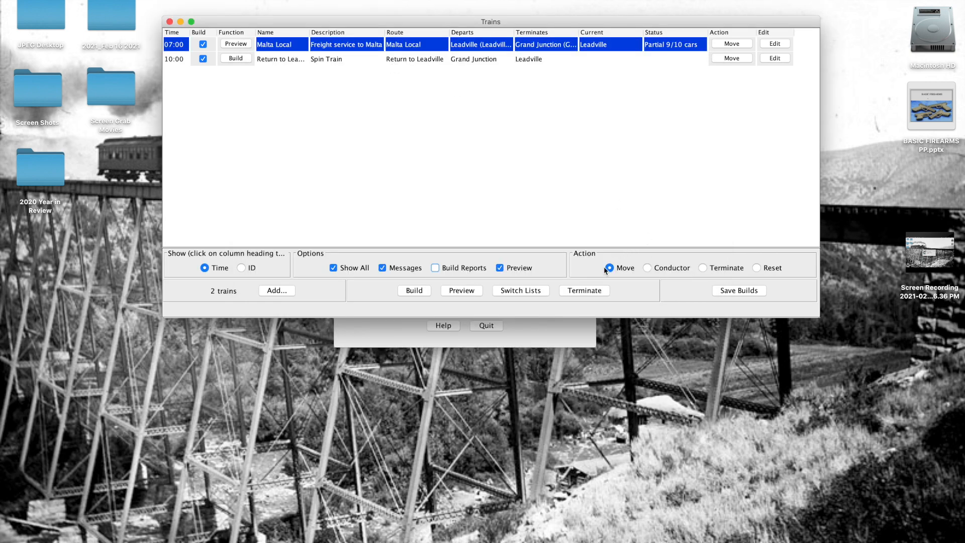
Move the Malta Local train to Malta and on to Grand Junction.
left_click(733, 44)
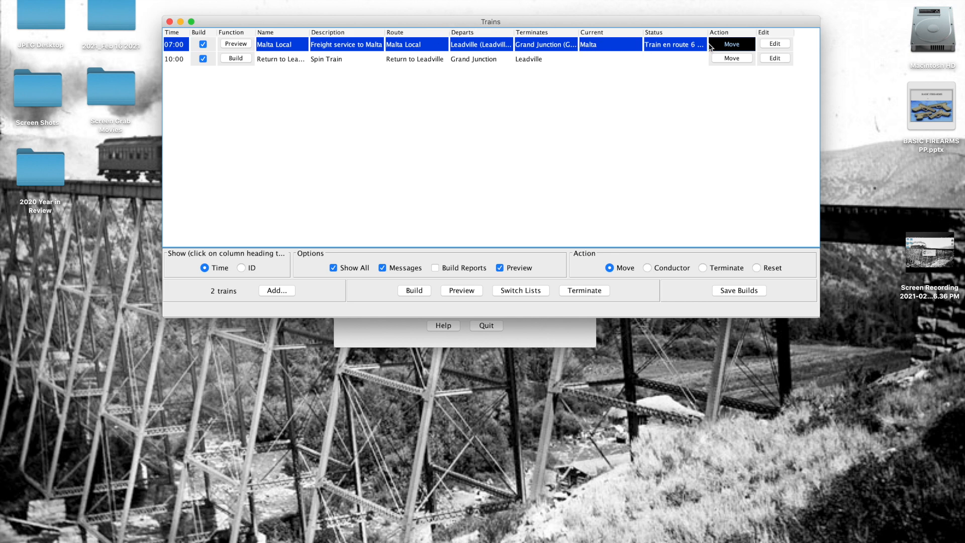
left_click(728, 44)
Open the list of cars and place it below the train list to check the cars' locations.
left_click(116, 0)
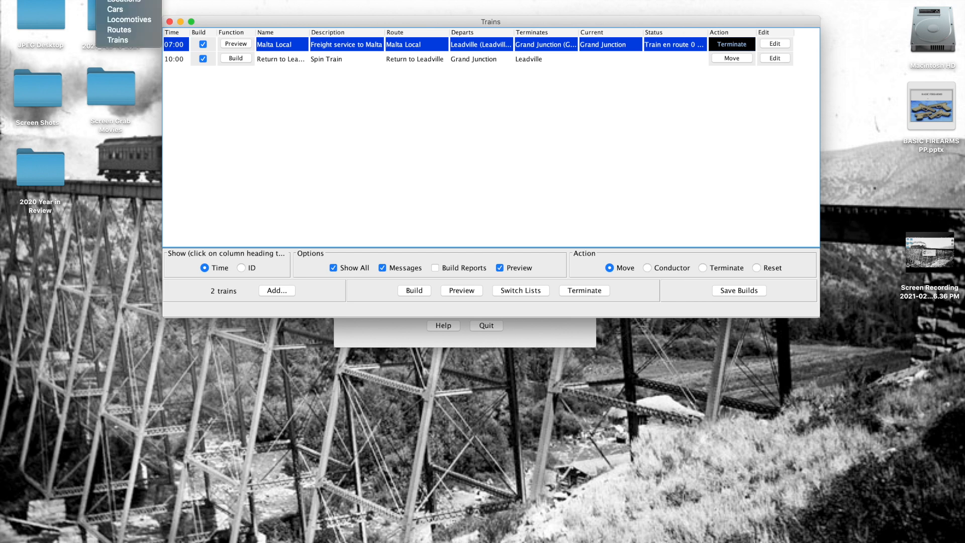
left_click(112, 8)
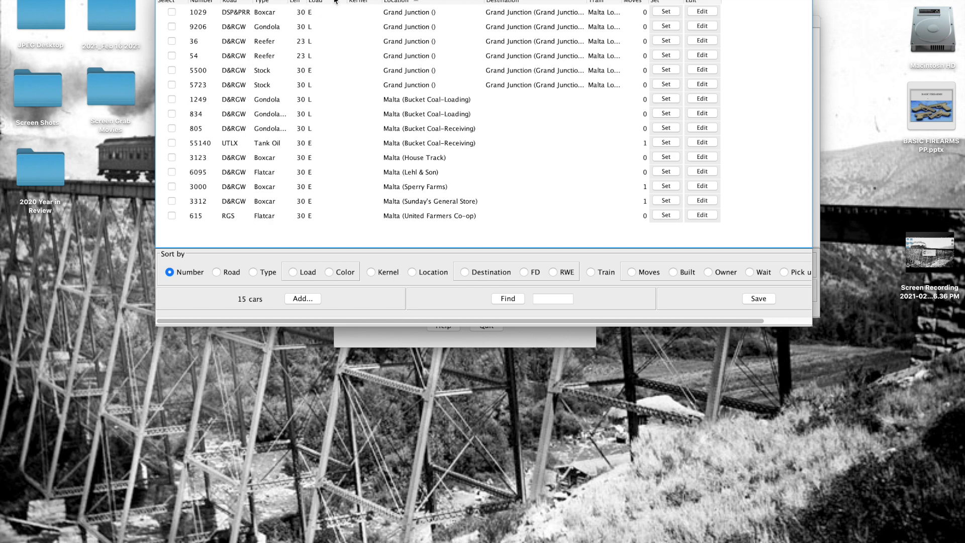
left_click_drag(336, 1, 345, 336)
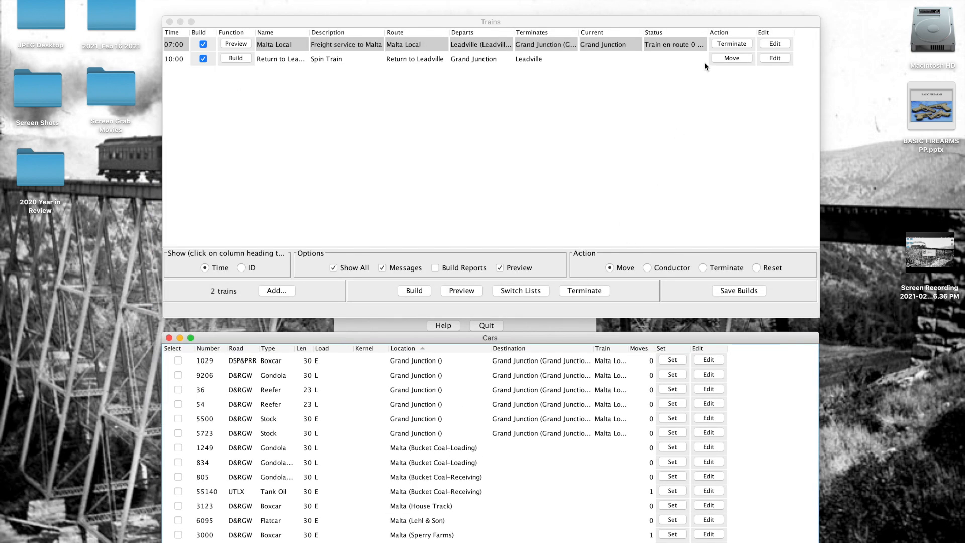
Switch the train action to Reset, and review the Malta Local manifest again before closing it.
left_click(758, 269)
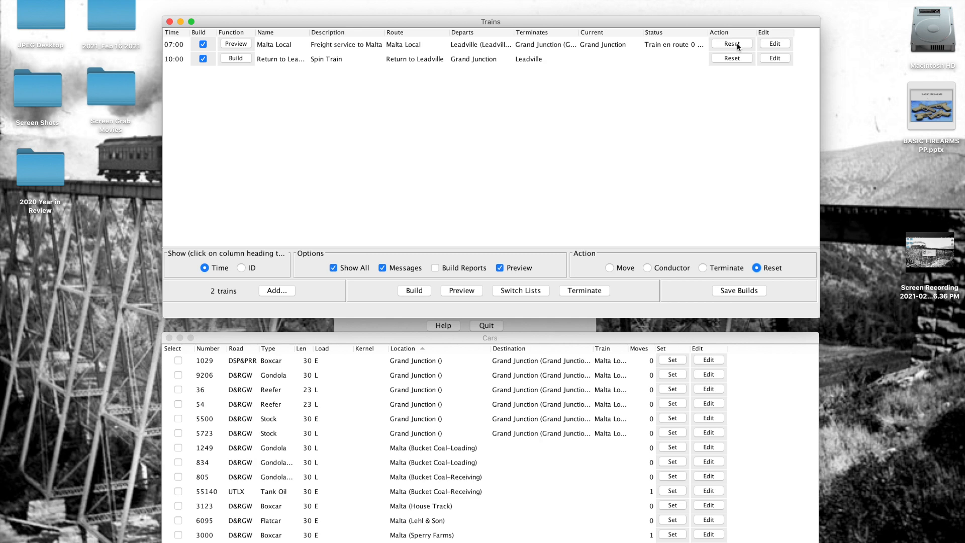
left_click(231, 45)
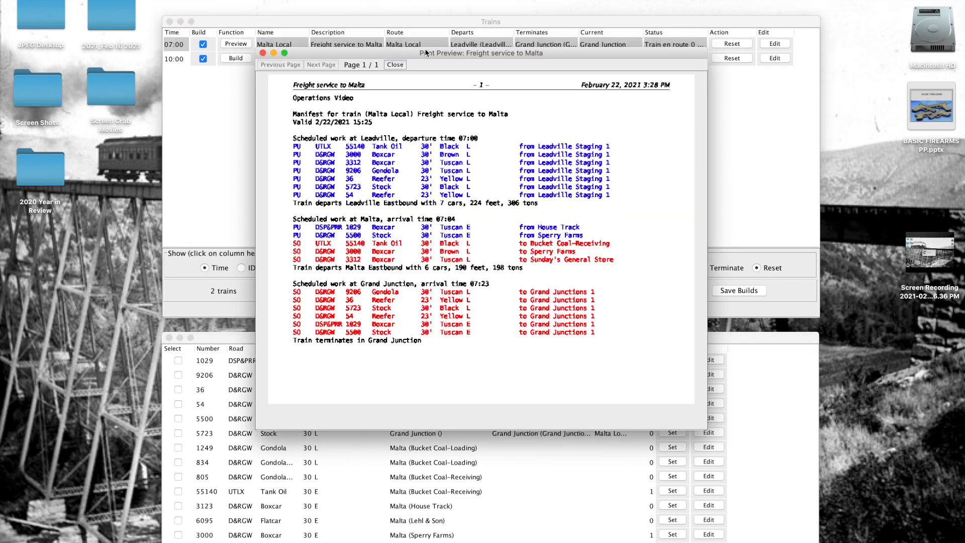
left_click_drag(429, 53, 227, 55)
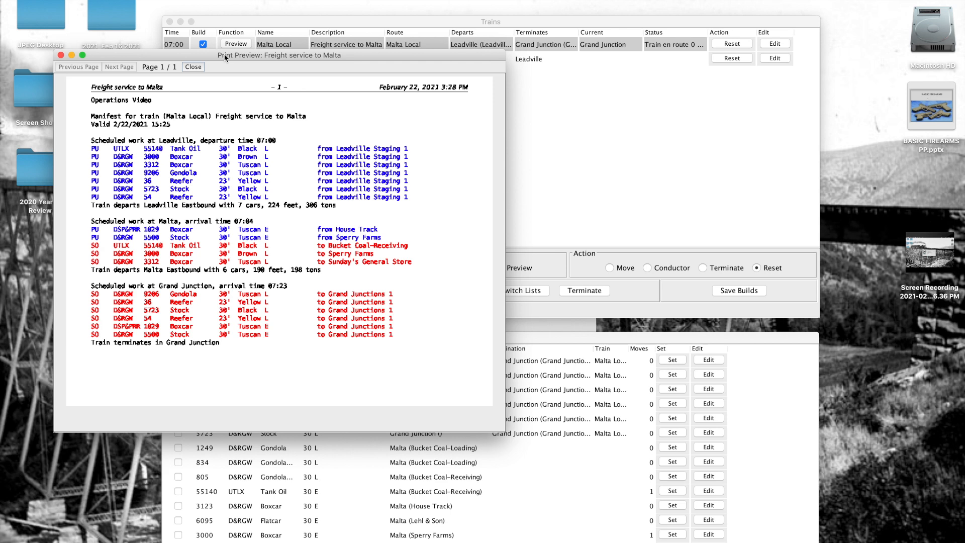
left_click_drag(227, 55, 231, 68)
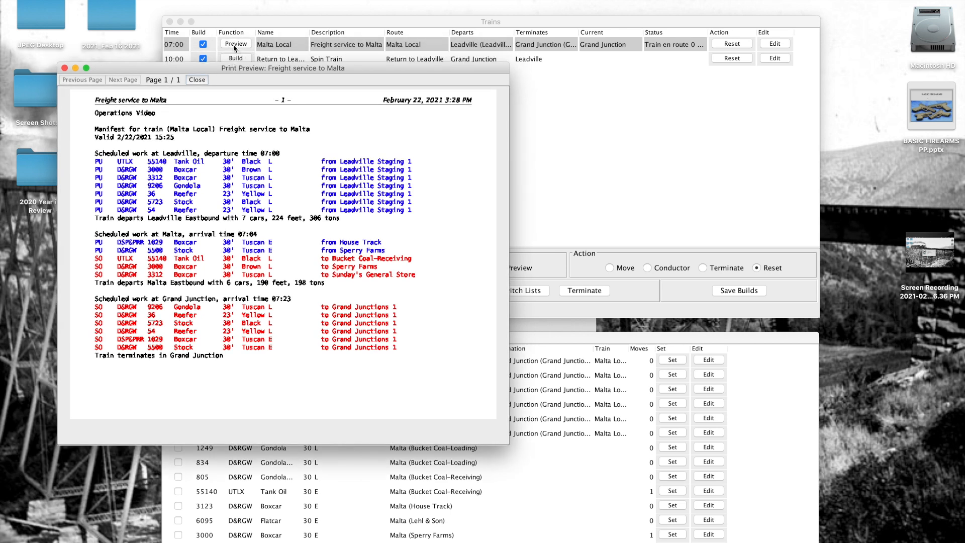
left_click_drag(233, 68, 435, 67)
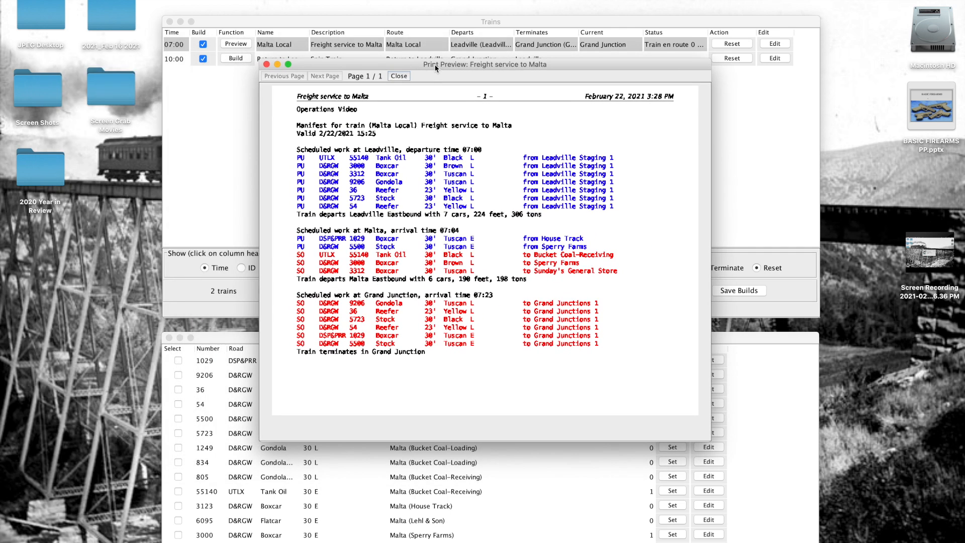
left_click(267, 64)
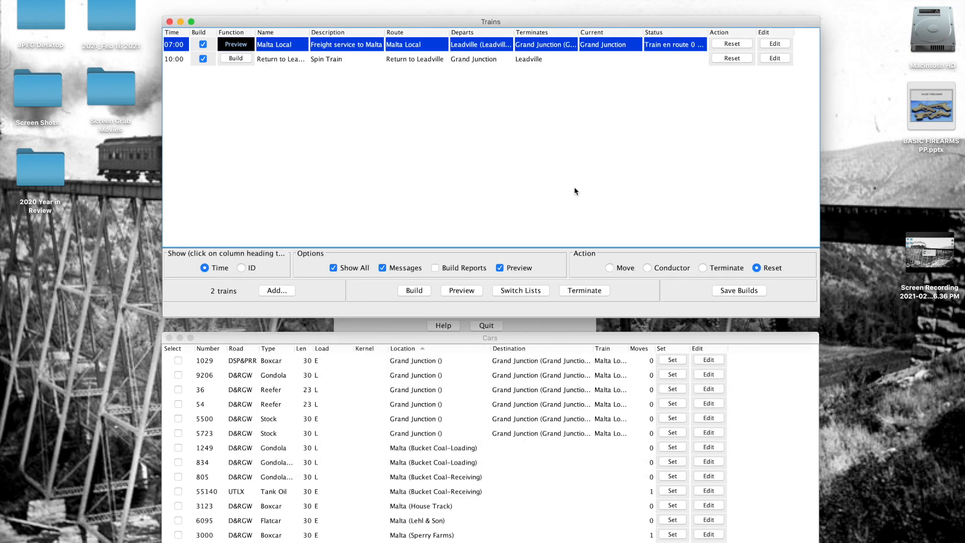
Try to reset the Malta Local train.
left_click(734, 44)
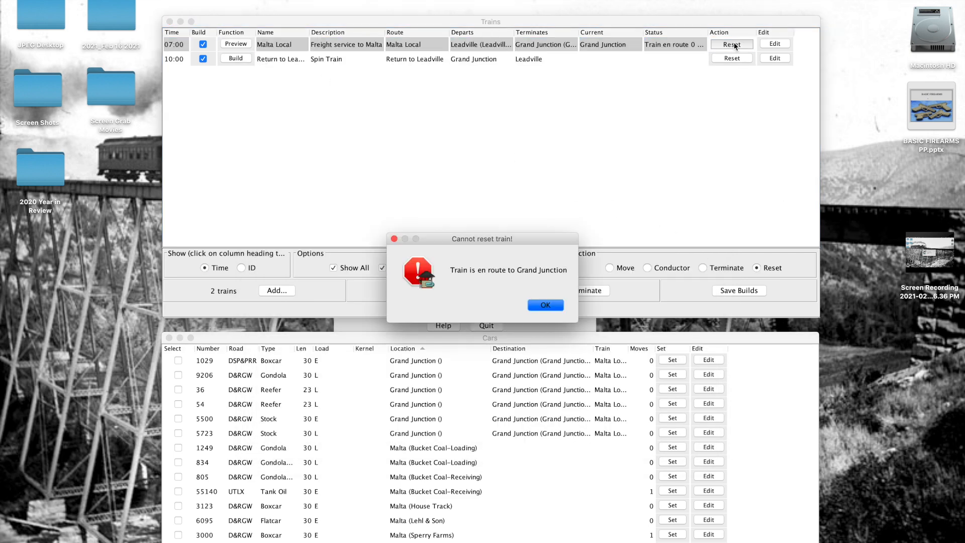
left_click(544, 306)
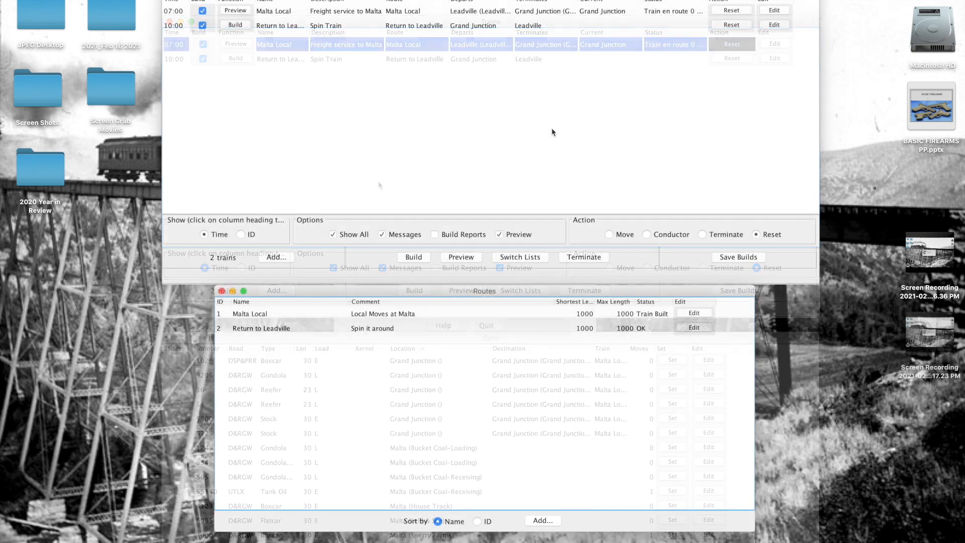
Preview the Malta Local manifest once more and open the Malta location to inspect its spur tracks.
left_click(234, 11)
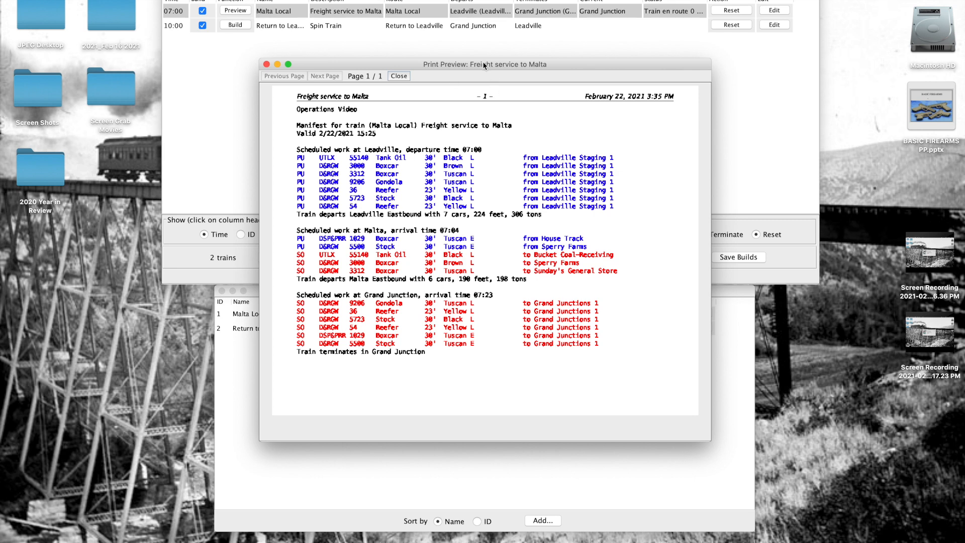
left_click_drag(483, 66, 480, 42)
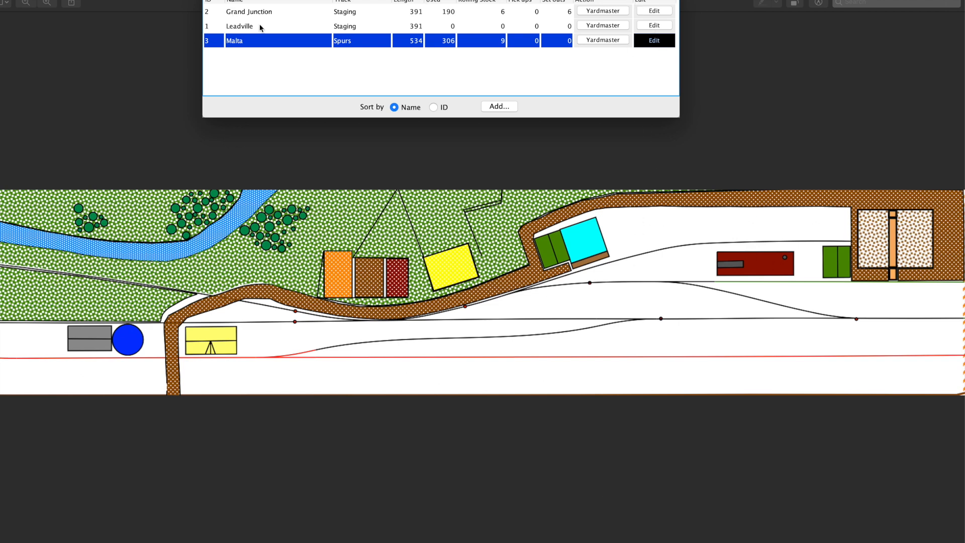
left_click(654, 42)
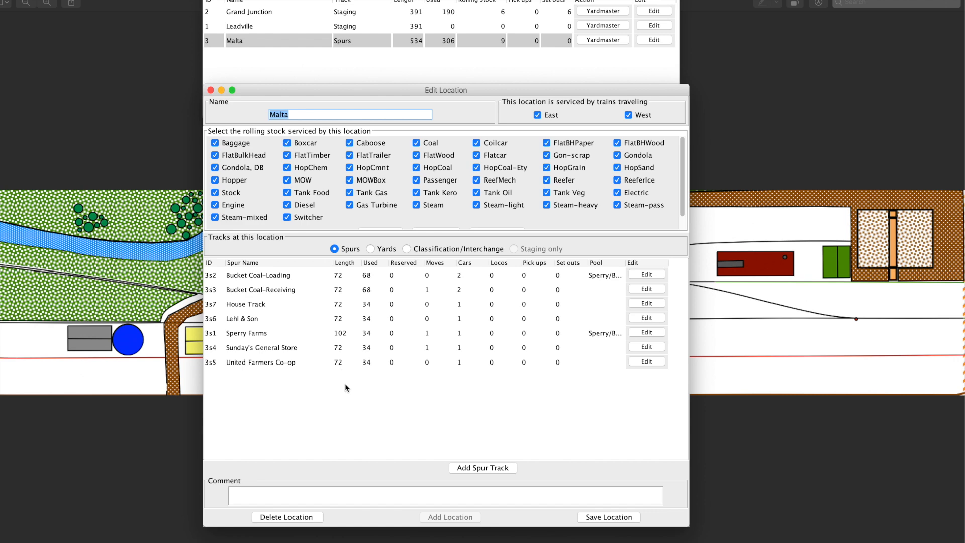
Reopen the Malta location for editing and open its track blocking order.
left_click(211, 90)
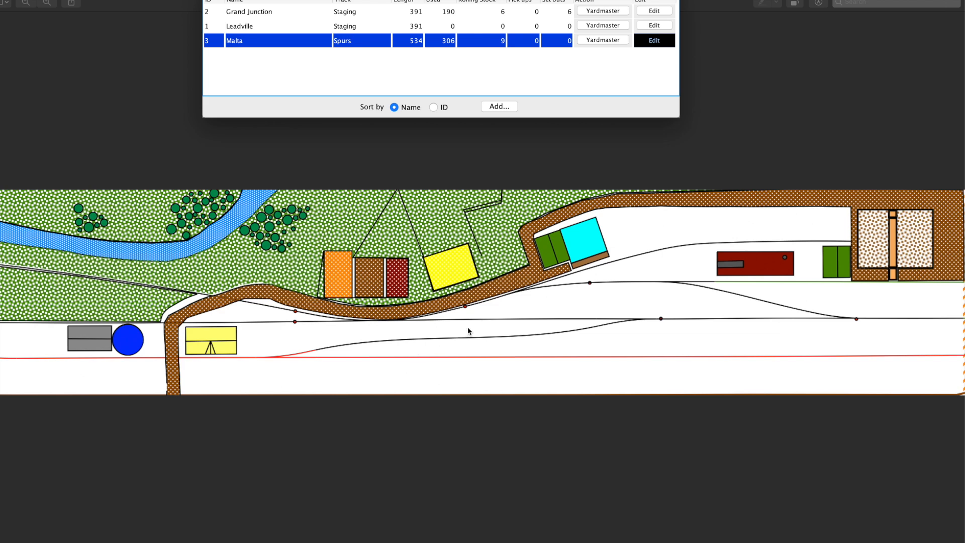
left_click(654, 40)
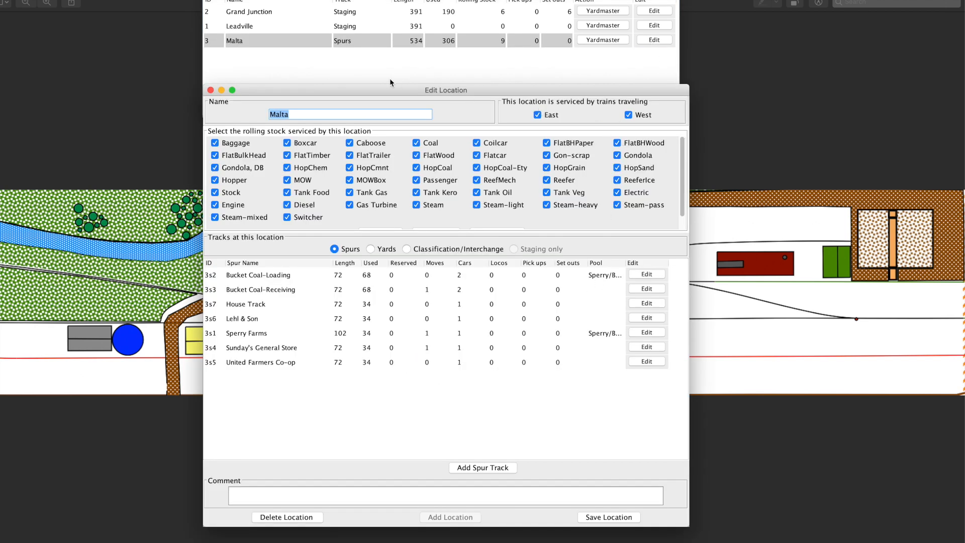
left_click_drag(426, 91, 426, 107)
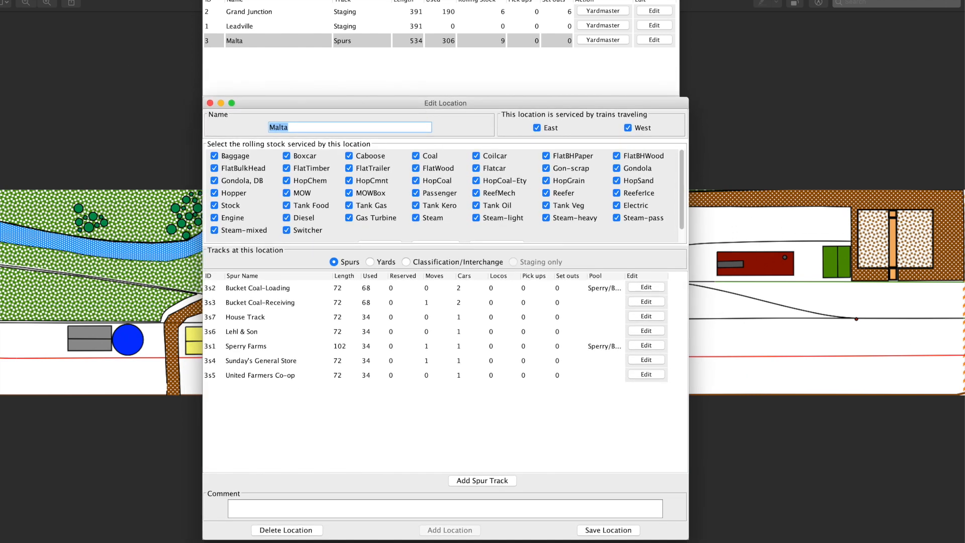
left_click(81, 0)
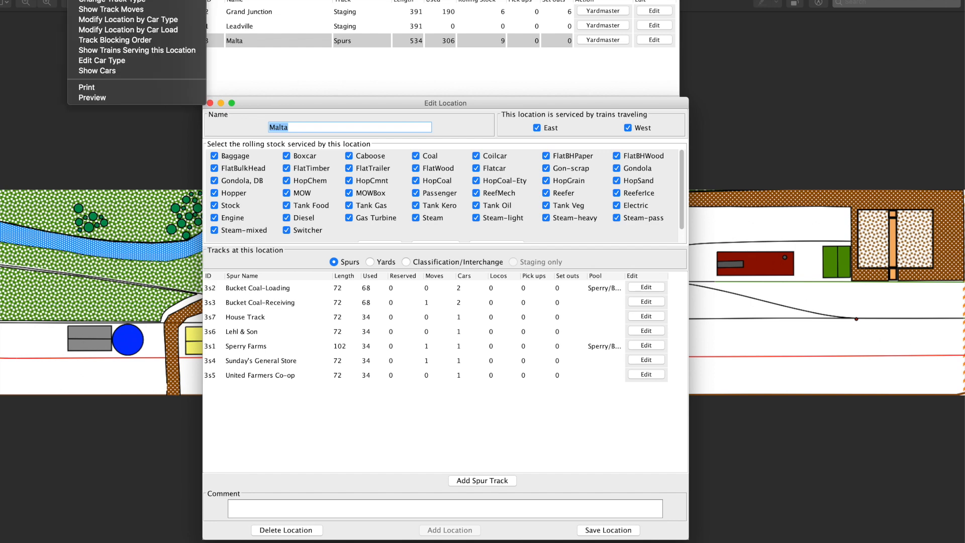
left_click(121, 41)
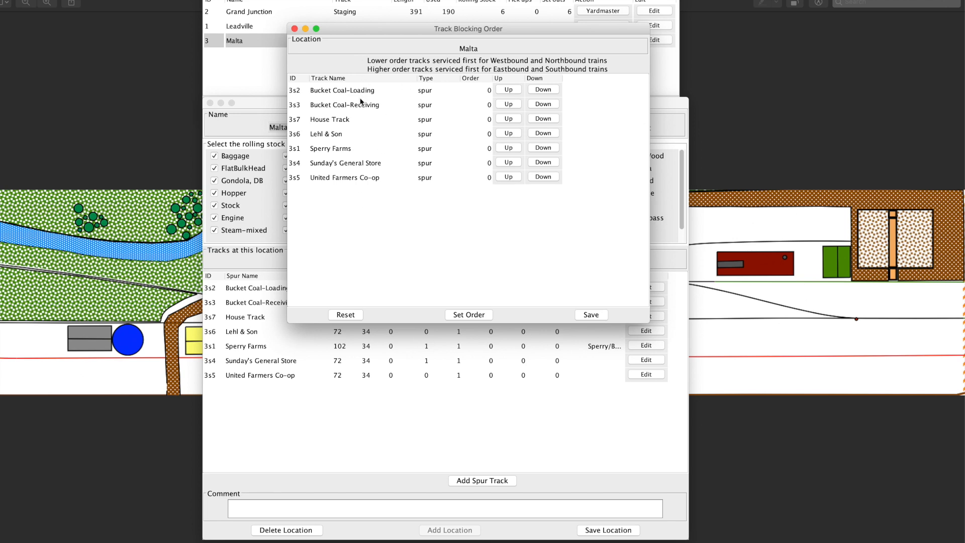
Try to enter blocking order 1 for Sperry Farms and 2 for Bucket Coal-Loading.
double_click(490, 149)
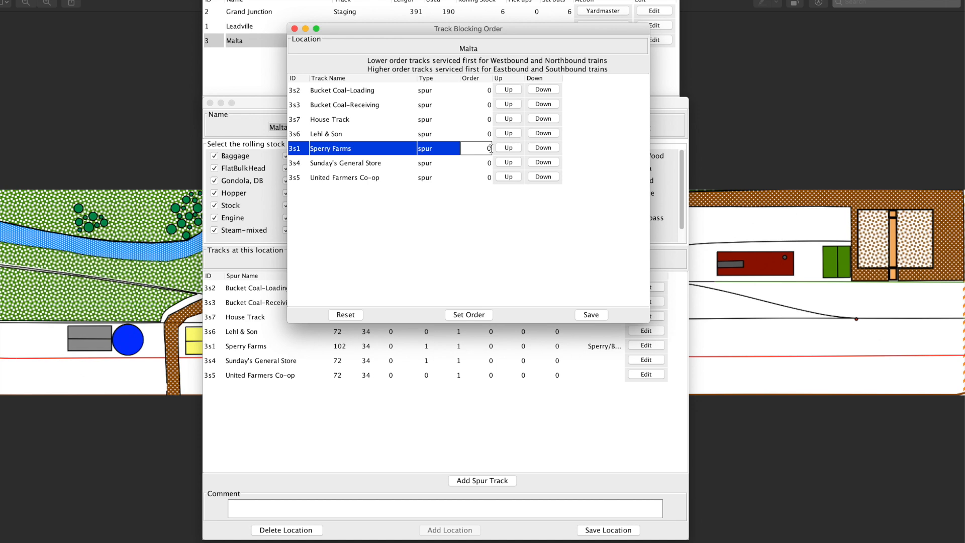
type("1")
key("BackSpace")
double_click(489, 90)
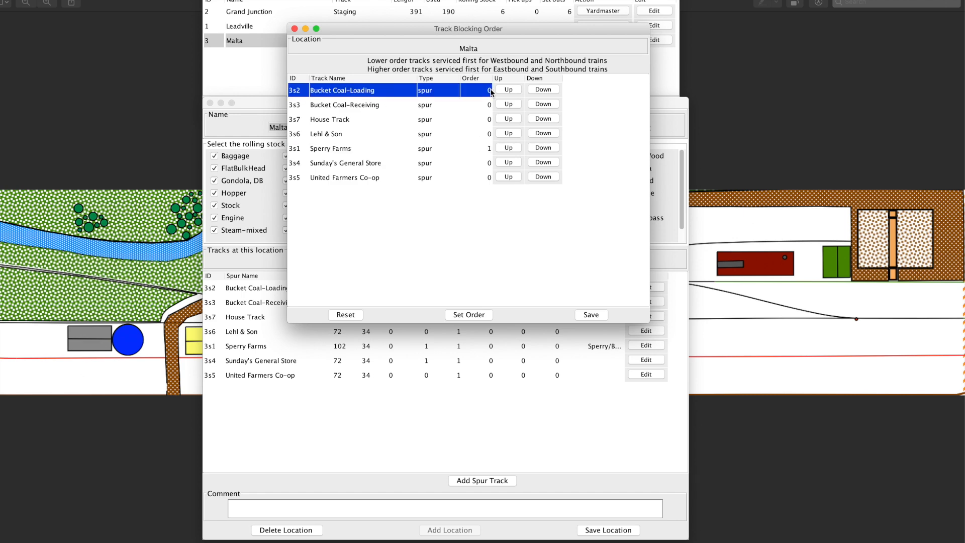
type("2")
key("BackSpace")
key("BackSpace")
Move the Sperry Farms spur up to order 1 in Malta's track blocking order.
left_click(508, 147)
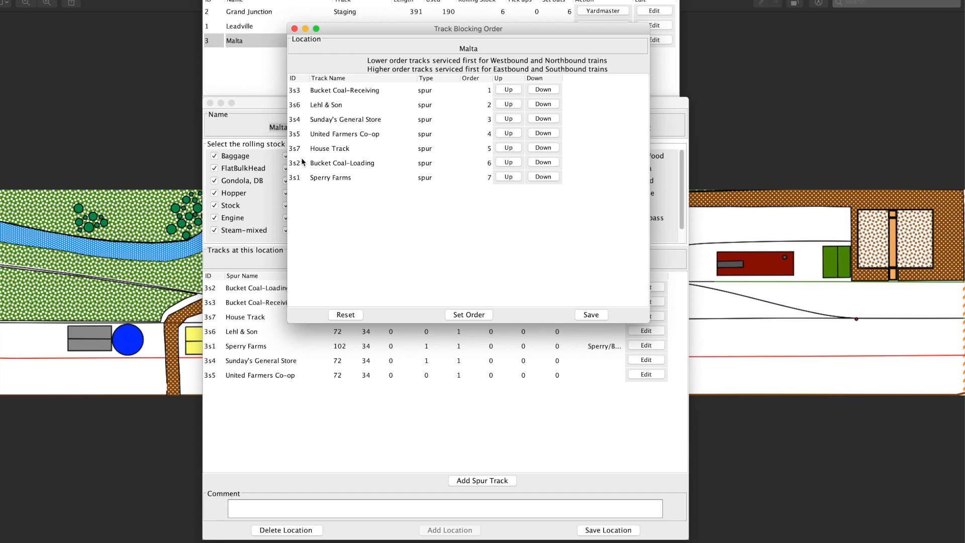
left_click(508, 179)
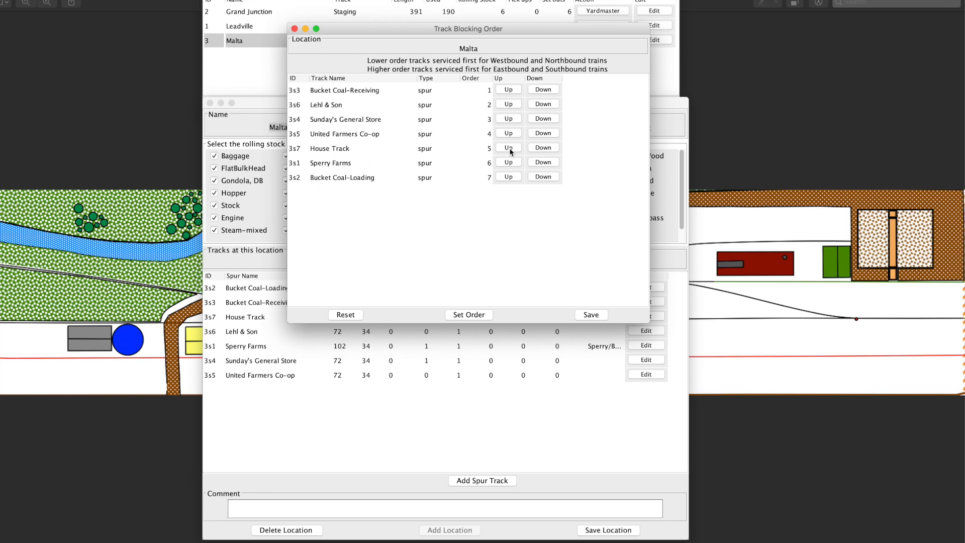
left_click(509, 163)
left_click(508, 149)
left_click(509, 134)
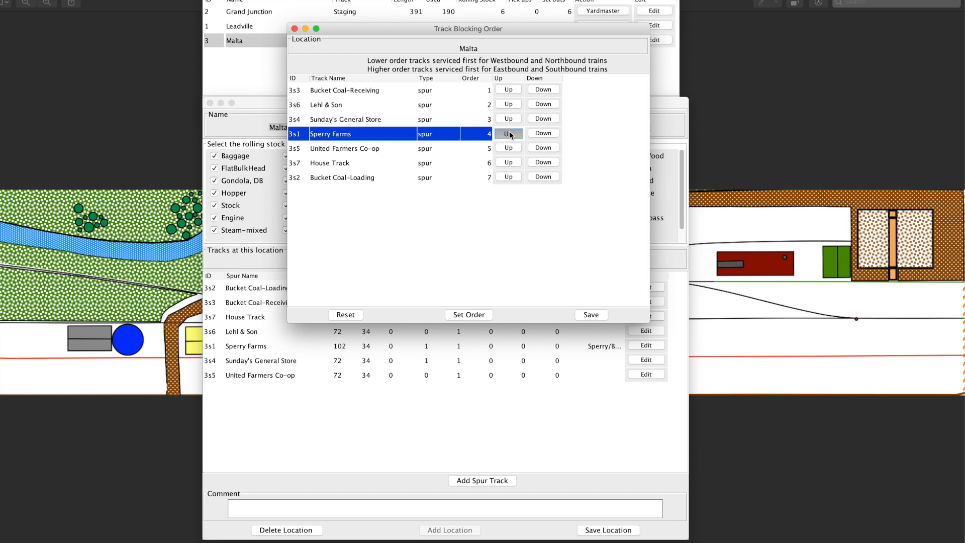
left_click(509, 120)
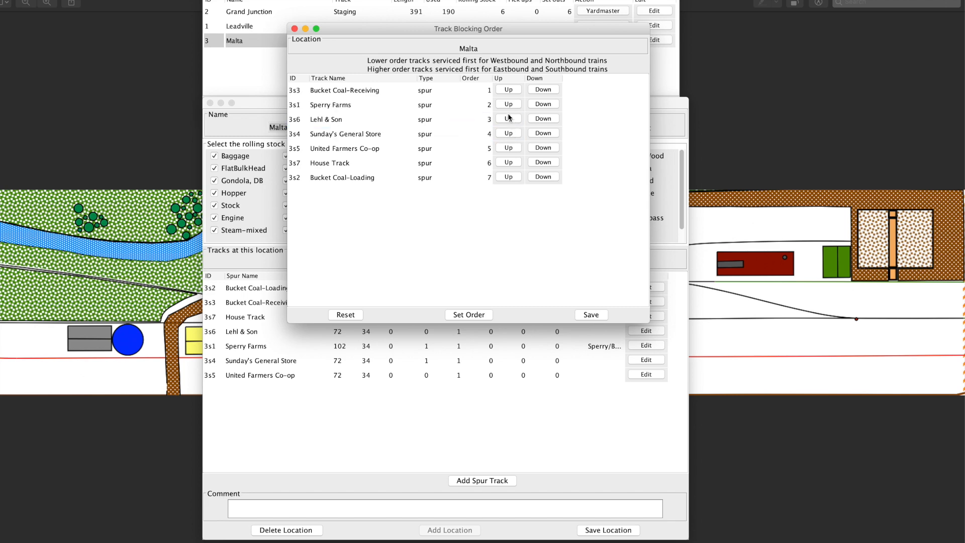
left_click(508, 104)
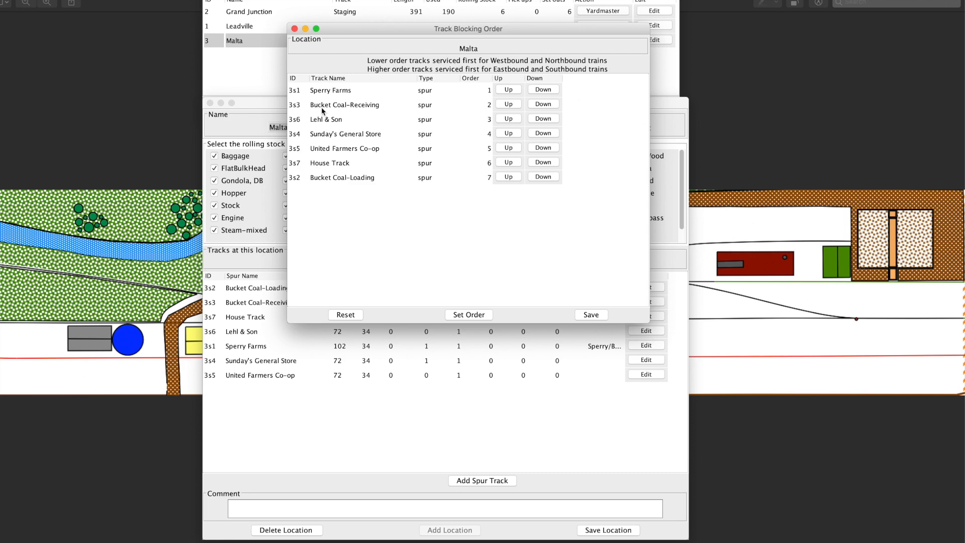
Move the Bucket Coal-Loading spur up to order 2, directly ahead of Bucket Coal-Receiving.
left_click(507, 176)
left_click(506, 162)
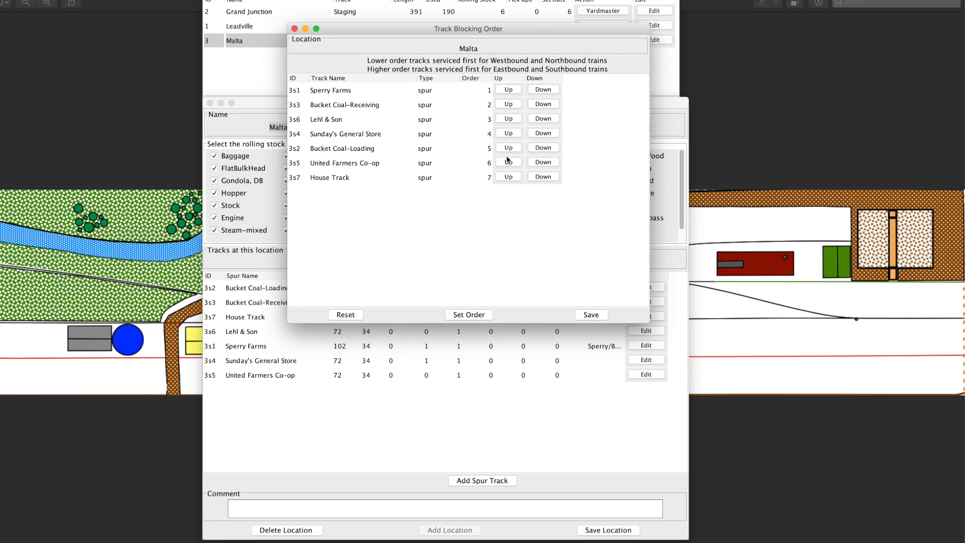
left_click(508, 147)
left_click(508, 133)
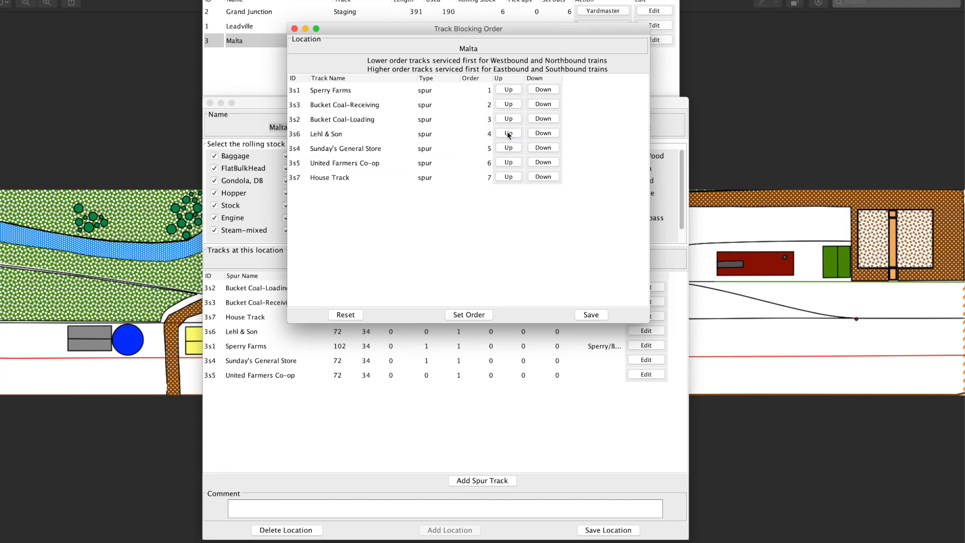
left_click(509, 119)
Place Sunday's General Store at order 4 and United Farmers Co-op at order 5, and save and close the blocking order.
left_click(508, 148)
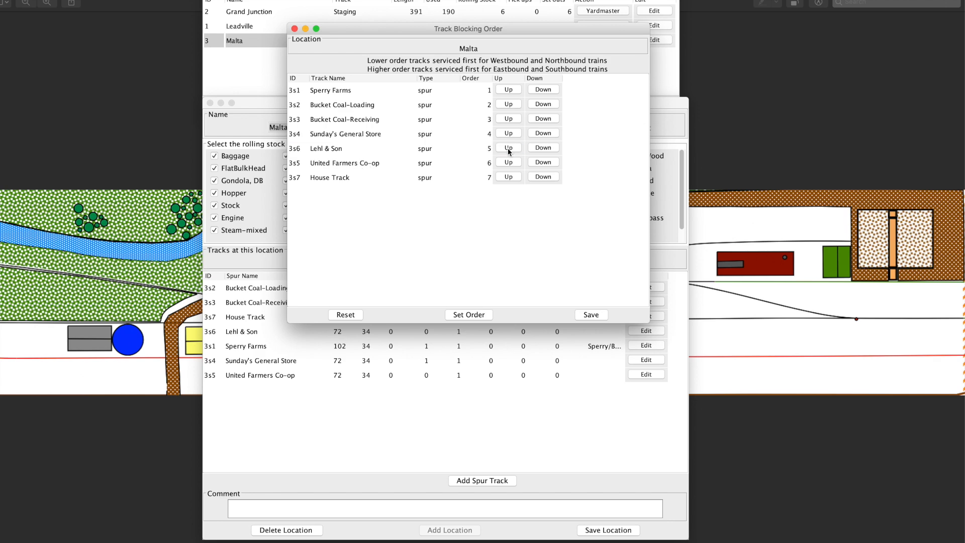
left_click(508, 148)
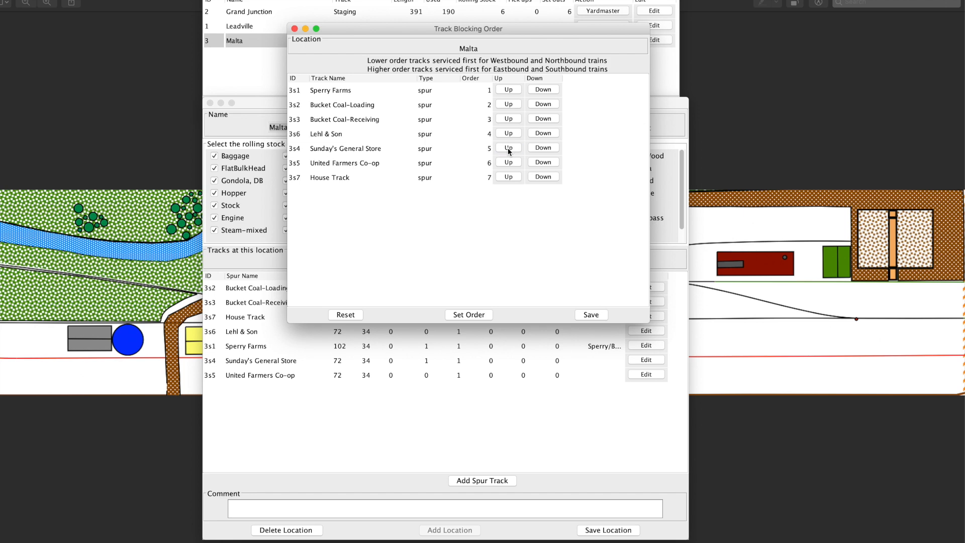
left_click(506, 148)
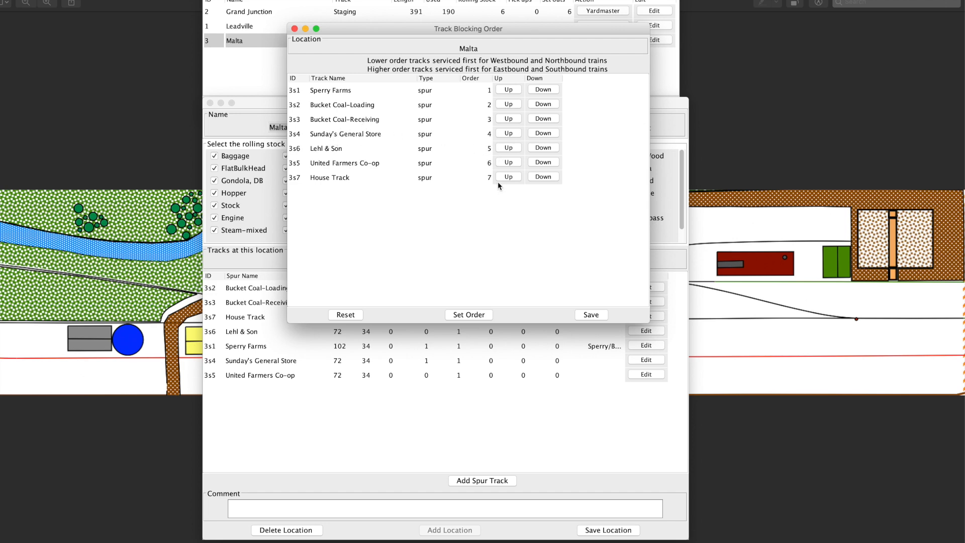
left_click(508, 163)
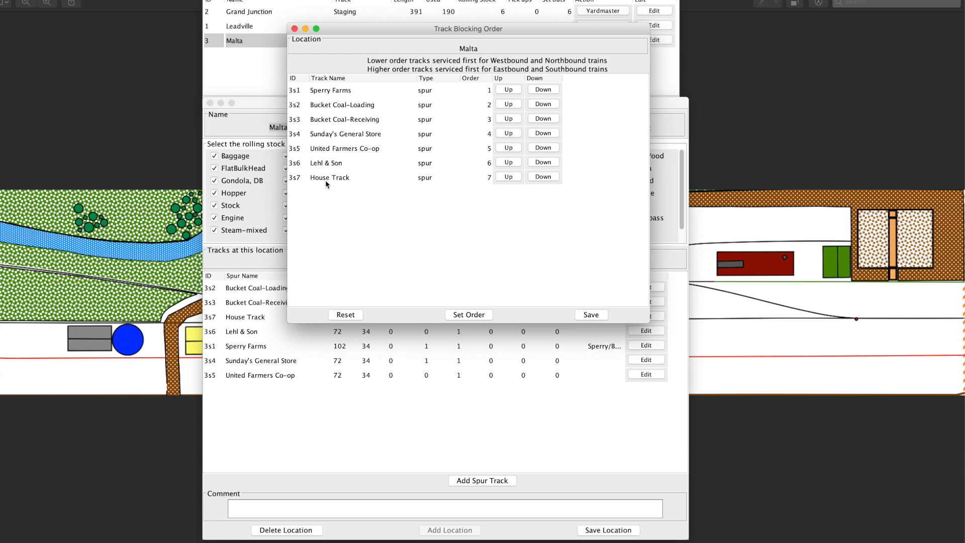
left_click(591, 315)
left_click(295, 29)
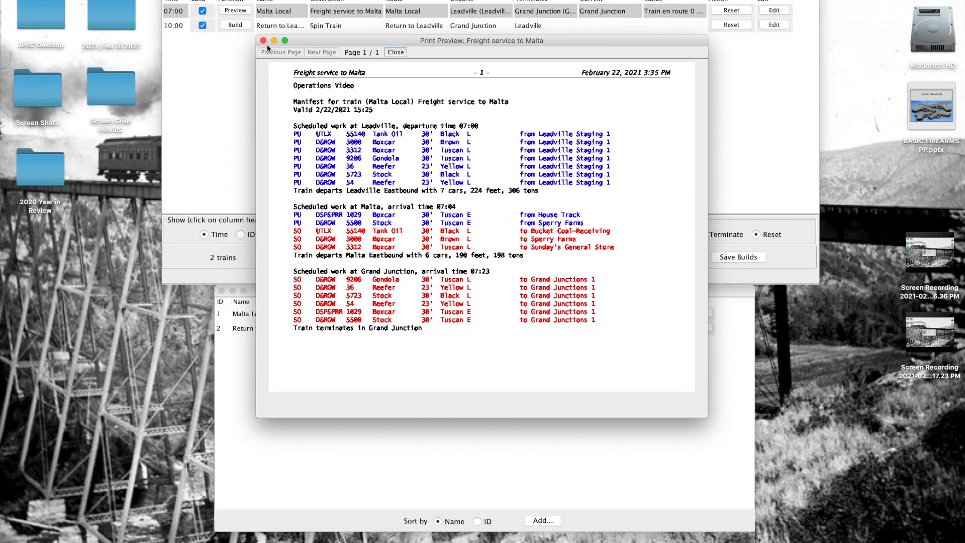
Close the manifest preview and try to reset the Malta Local train.
left_click(264, 40)
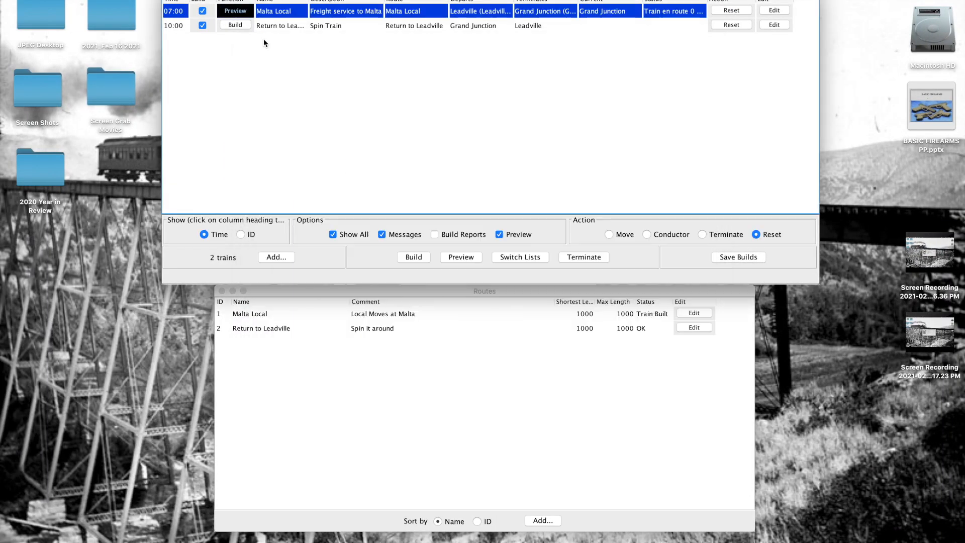
left_click(737, 12)
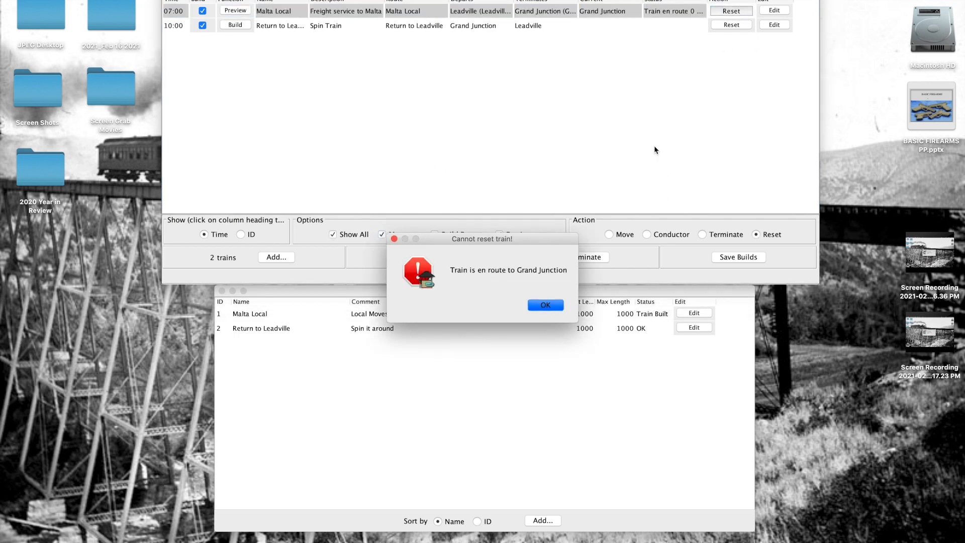
left_click(552, 305)
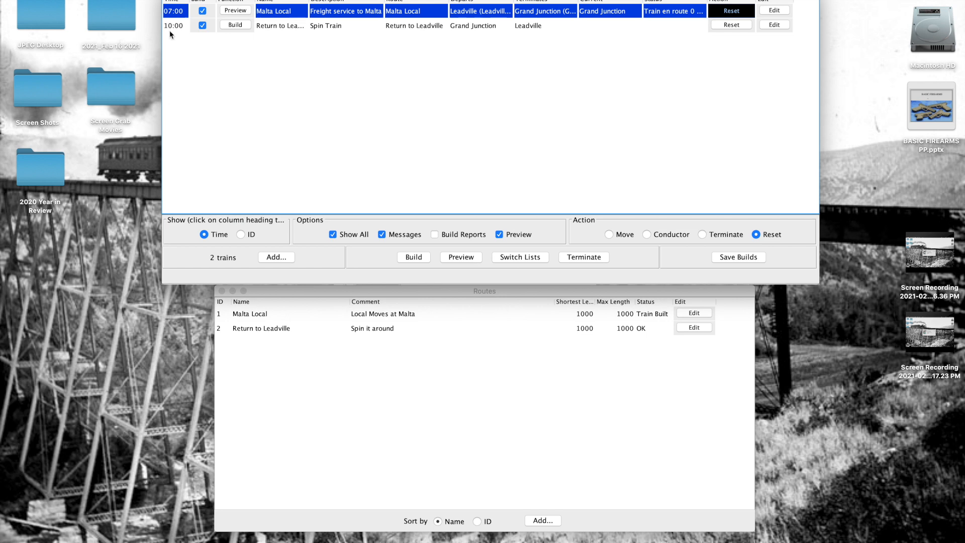
Check the Malta Local manifest again, close it, and reposition the train list window.
left_click(235, 11)
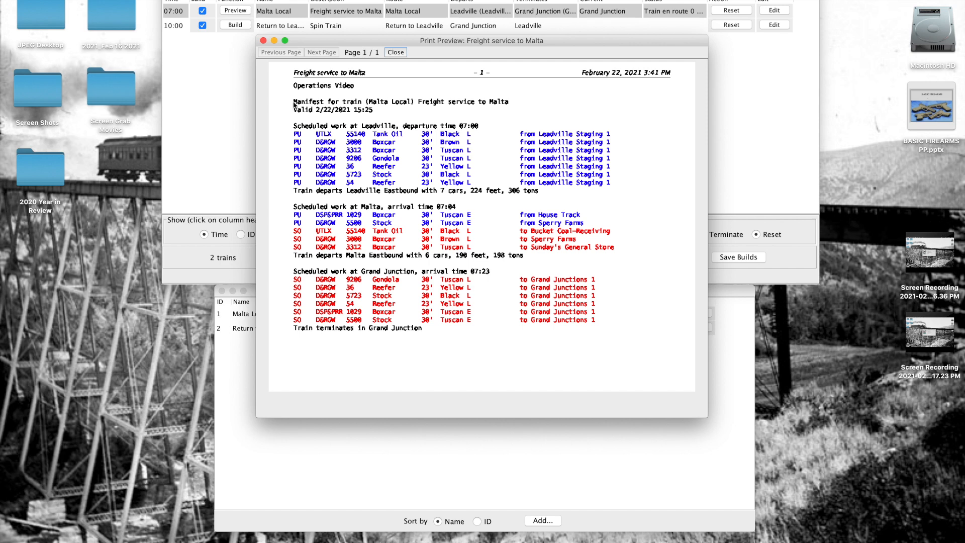
left_click(264, 41)
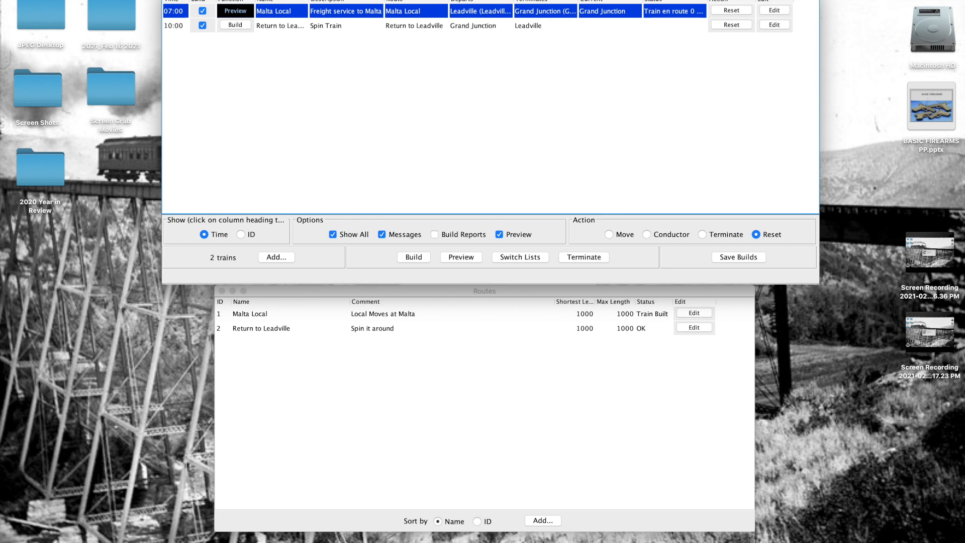
left_click_drag(455, 0, 458, 0)
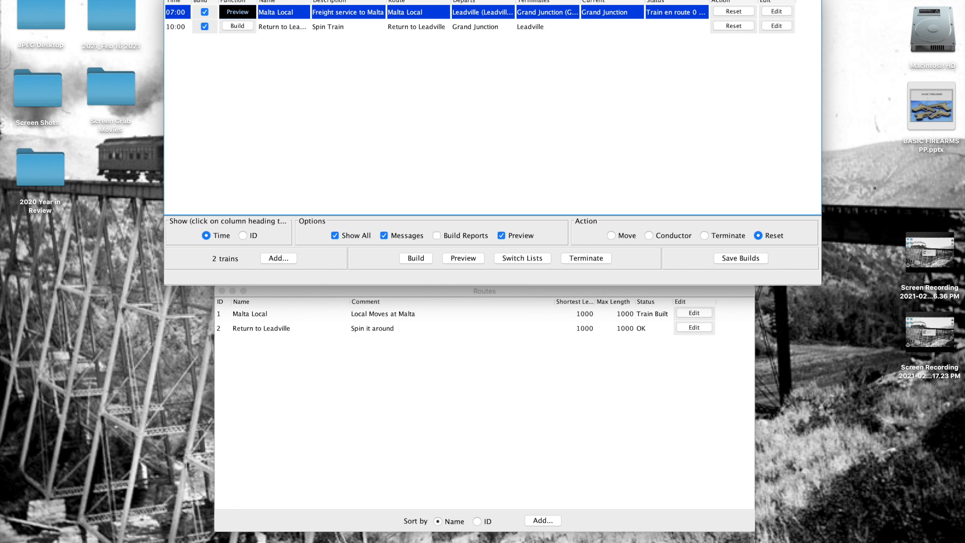
left_click_drag(457, 0, 457, 0)
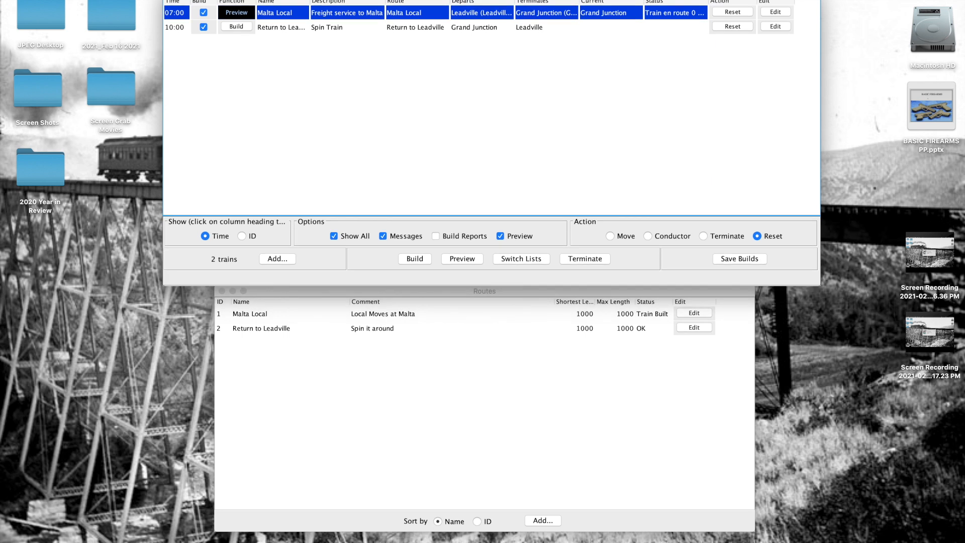
left_click_drag(457, 1, 477, 0)
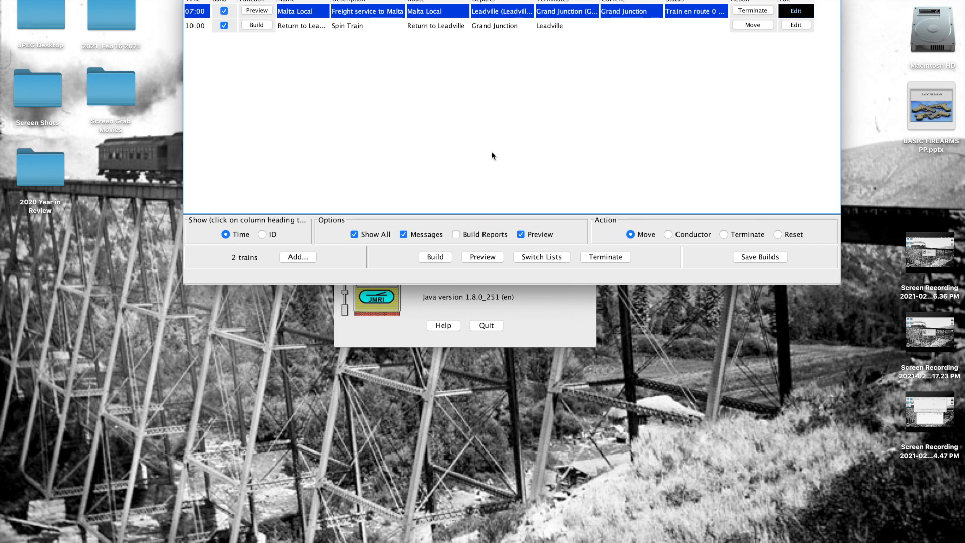
left_click_drag(502, 1, 489, 1)
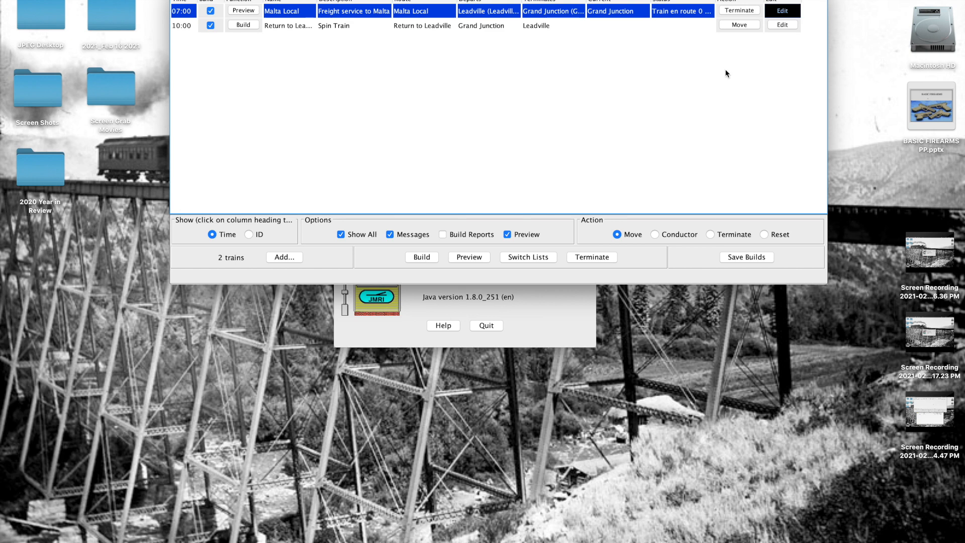
Set the train action to Reset, and preview and close the Malta Local manifest.
left_click(764, 235)
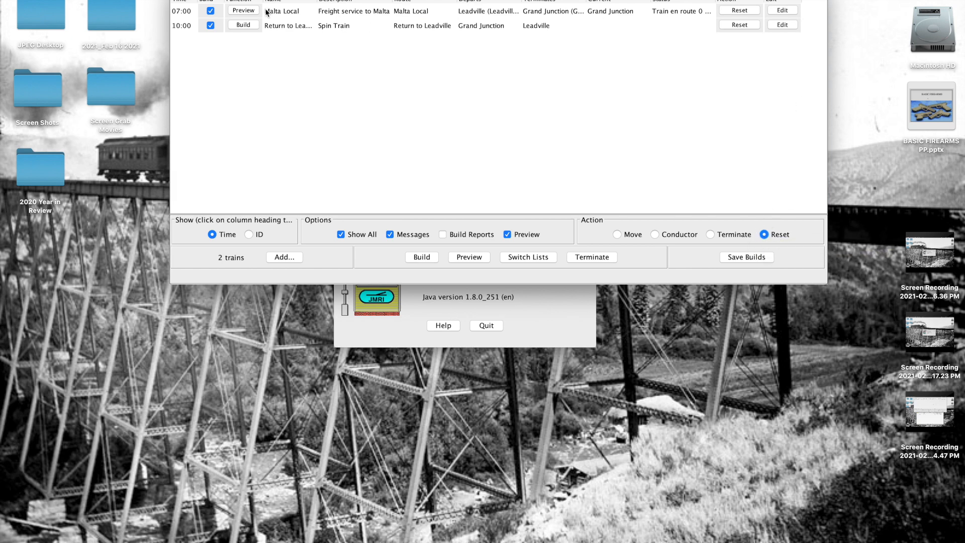
left_click(243, 10)
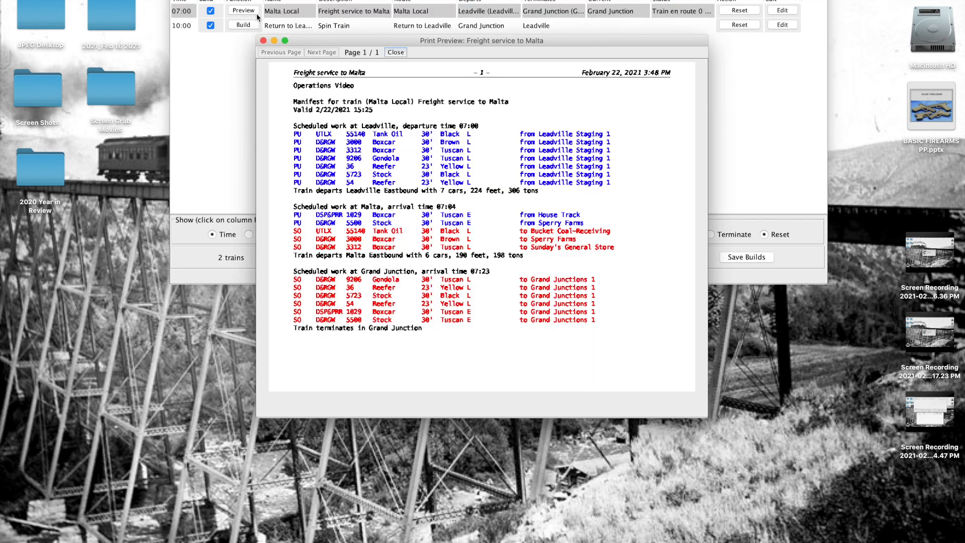
left_click(263, 41)
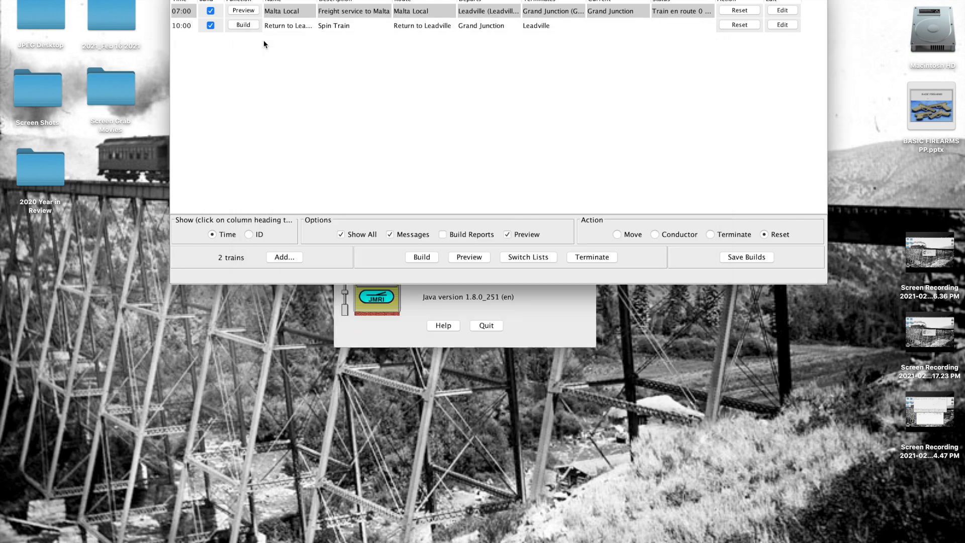
Switch the train action to Move and back to Reset, and try once more to reset the Malta Local.
left_click(617, 235)
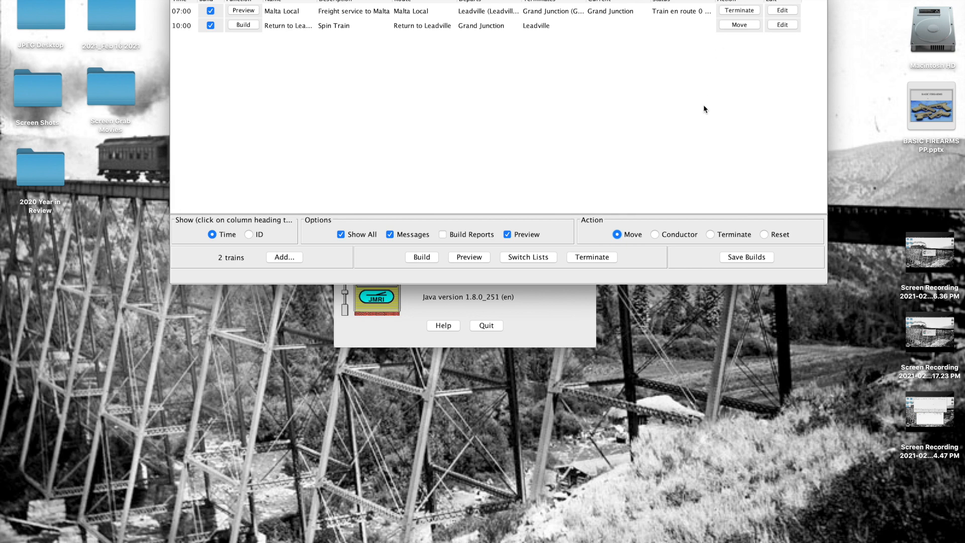
left_click(764, 235)
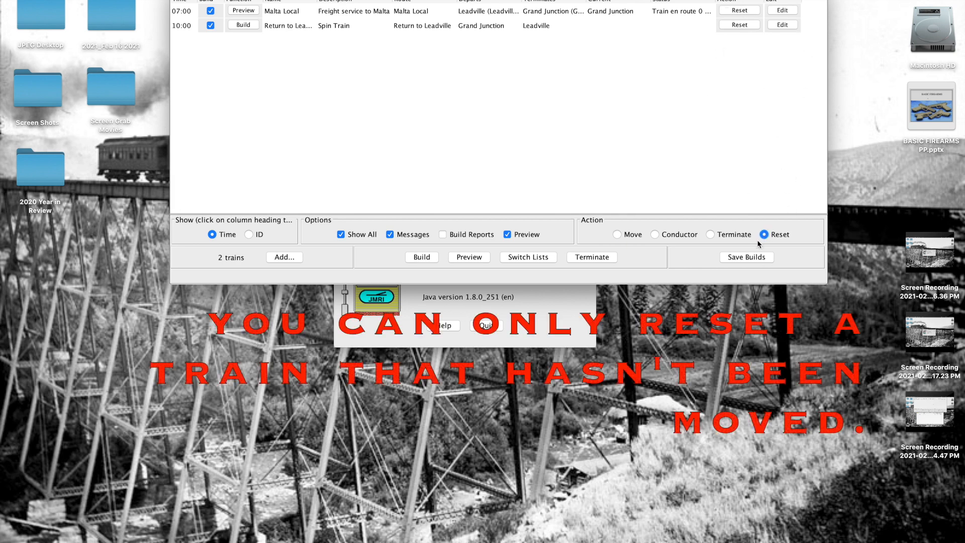
left_click(743, 12)
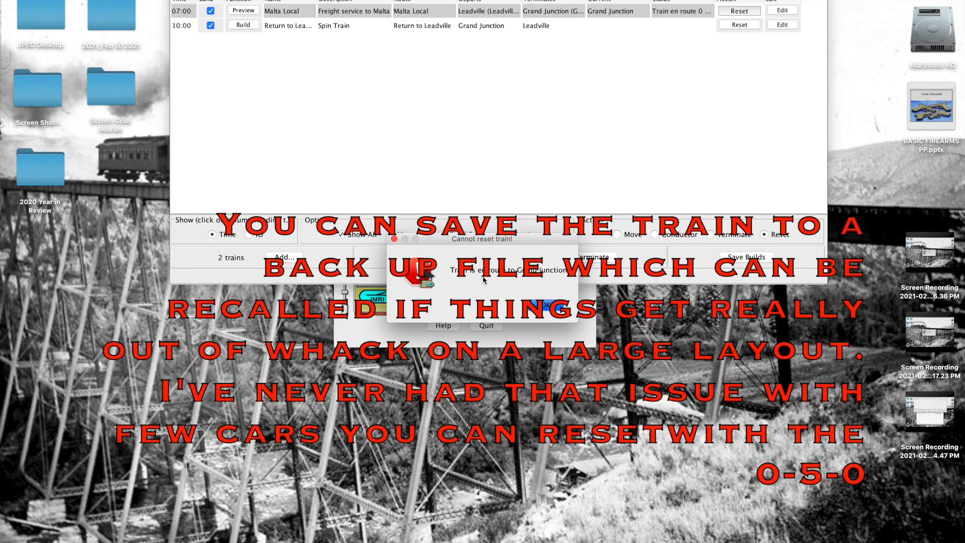
left_click(394, 239)
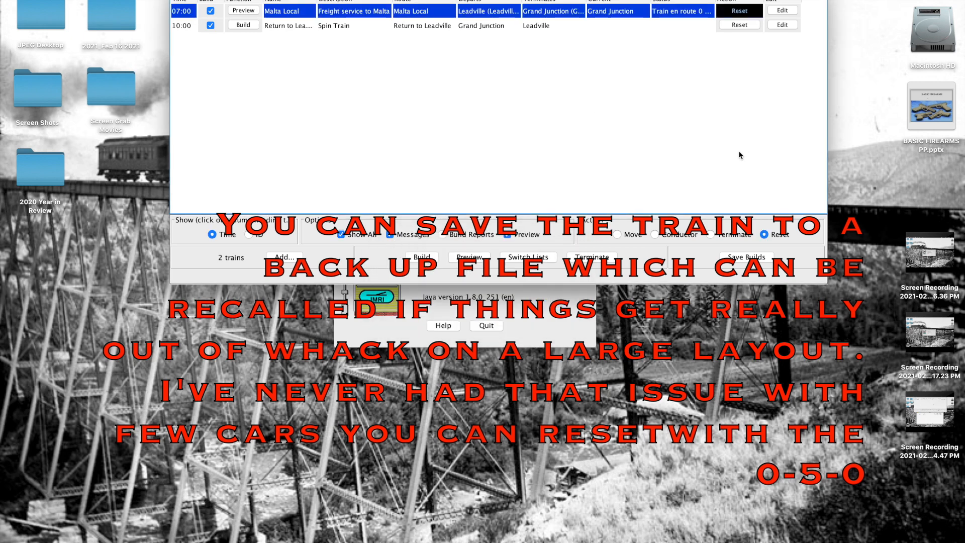
Terminate the Malta Local with the train action set to Move, and build the Return to Leadville train.
left_click(617, 234)
left_click(741, 12)
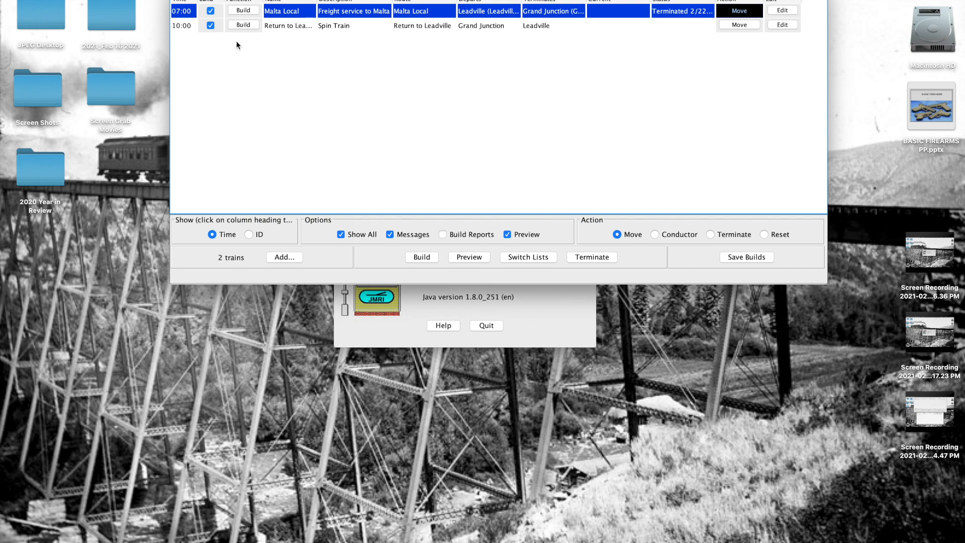
left_click(243, 25)
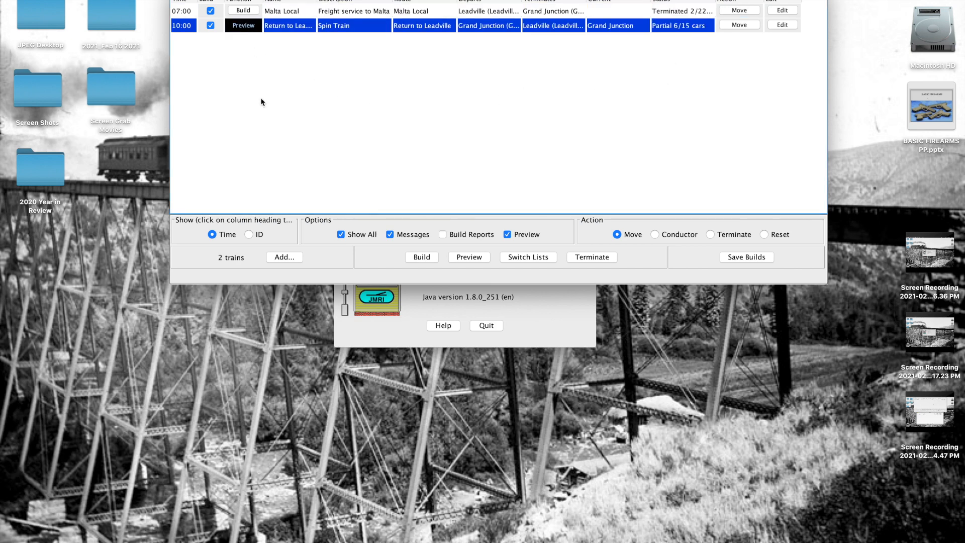
Preview and close the Return to Leadville manifest with the train action on Move, and again with it on Reset.
left_click(246, 29)
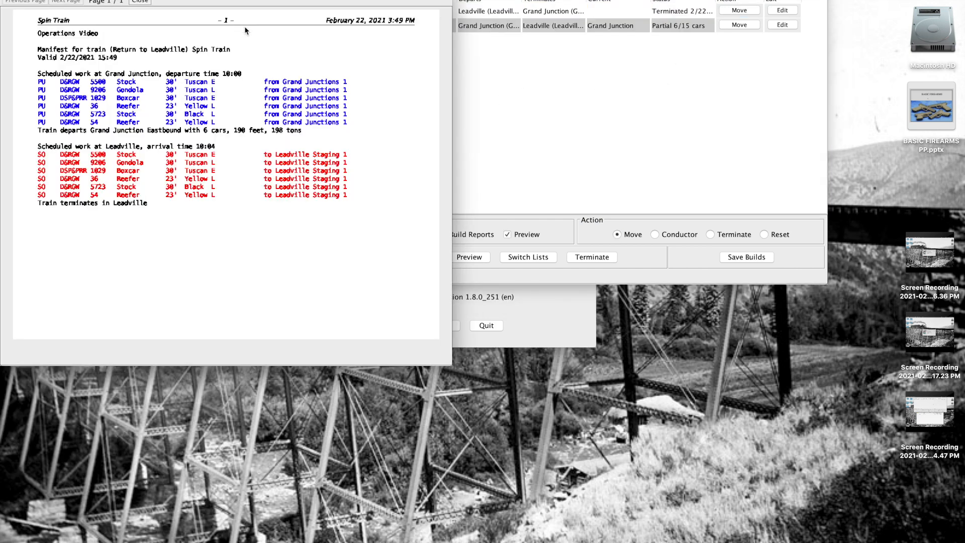
left_click(140, 2)
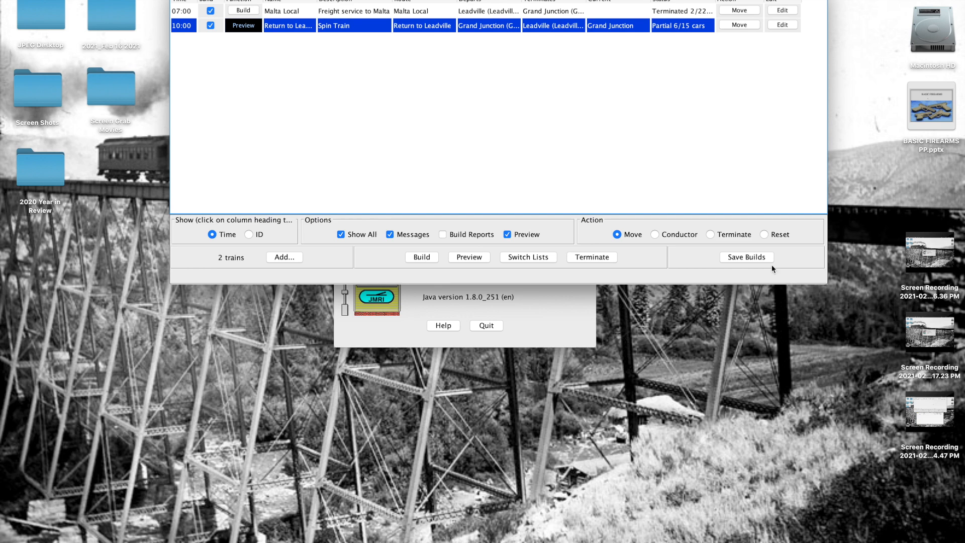
left_click(765, 234)
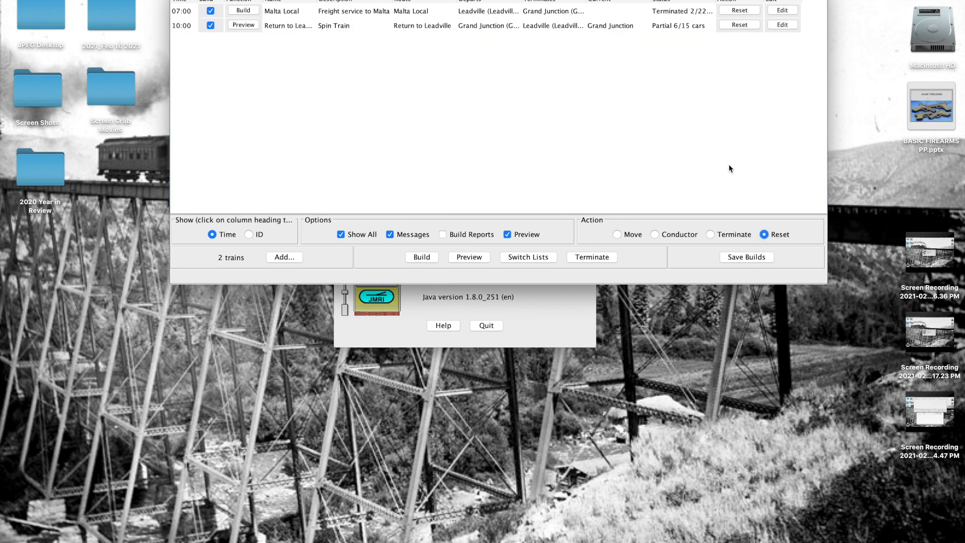
left_click(239, 25)
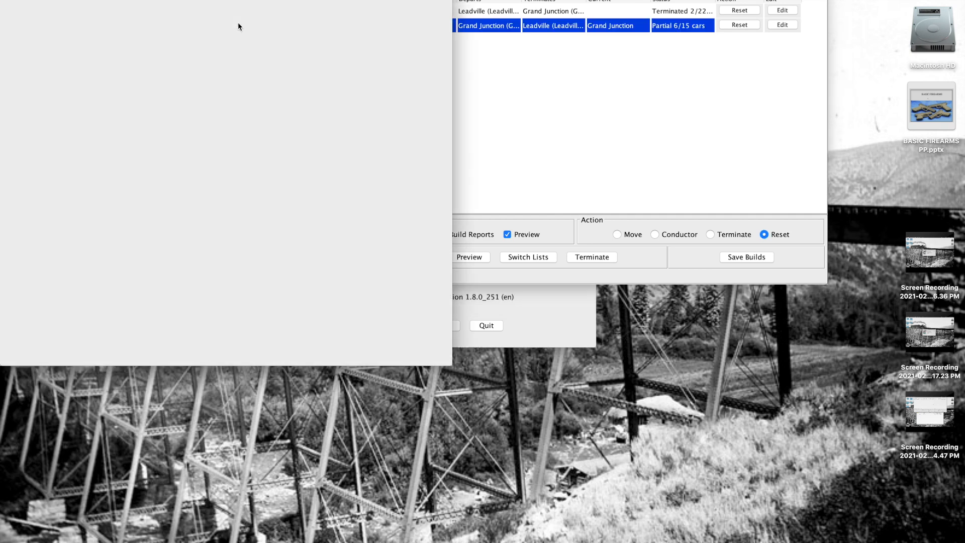
left_click(7, 0)
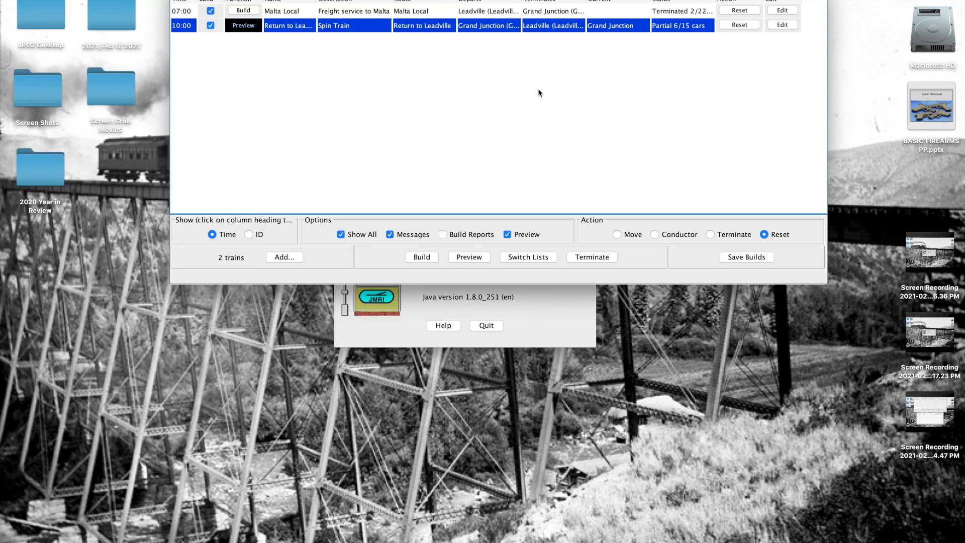
Set the train action back to Move, and move the Return to Leadville train to Leadville and terminate it.
left_click(616, 234)
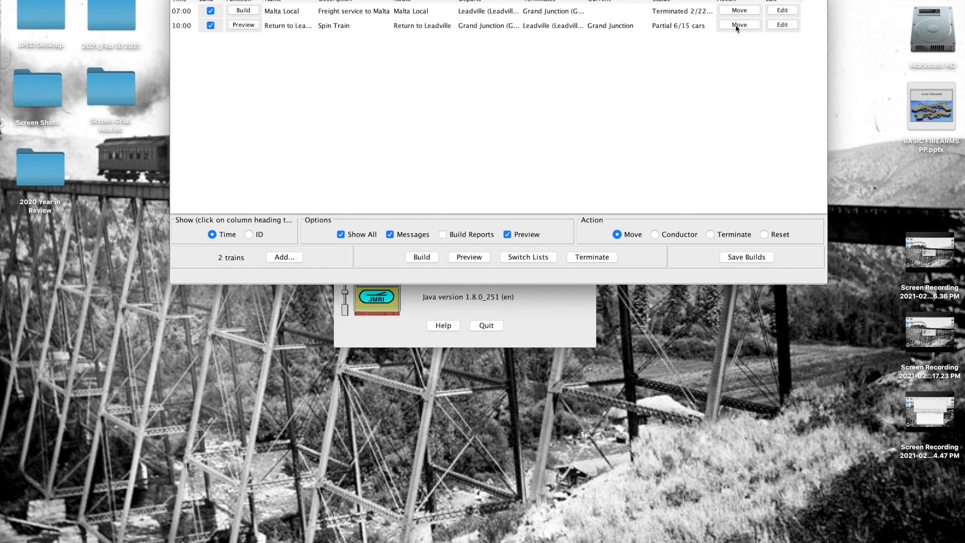
left_click(735, 25)
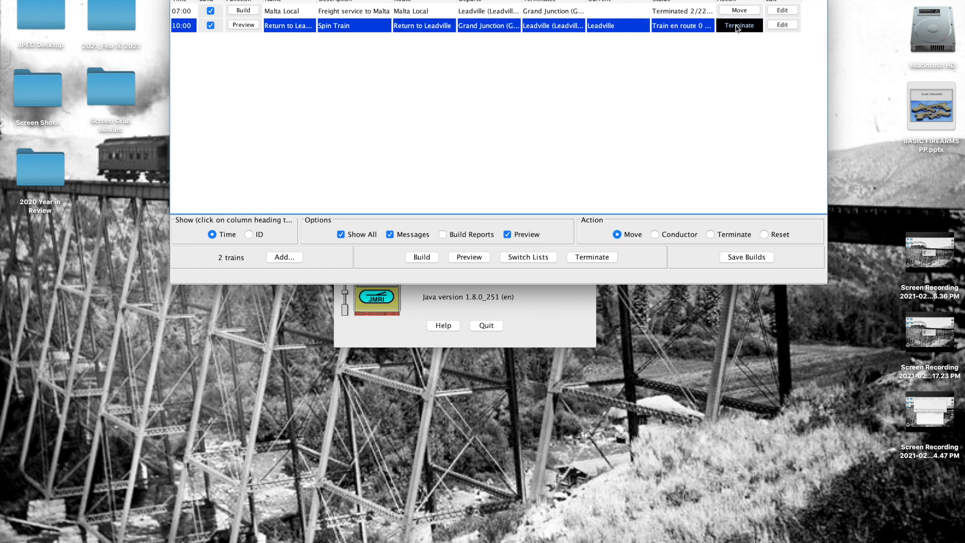
left_click(738, 26)
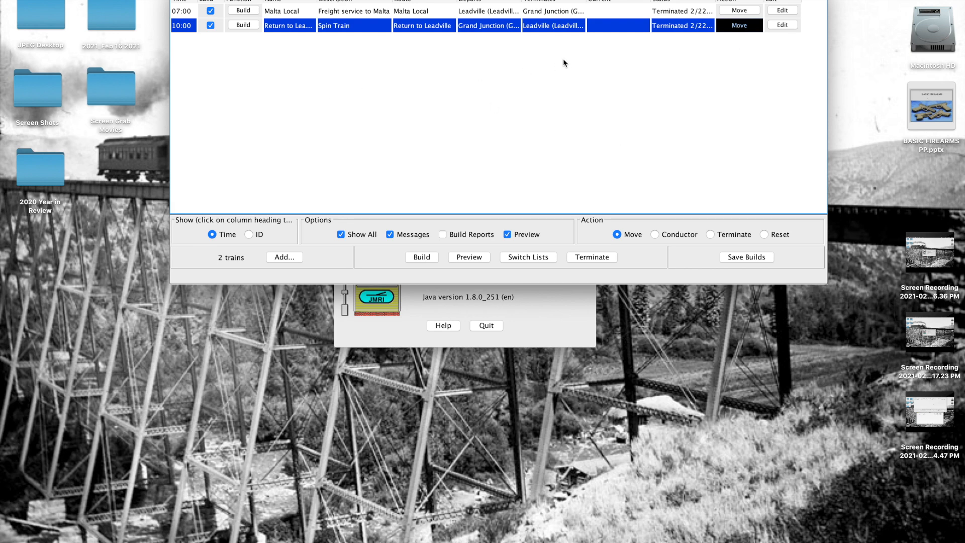
Bring up the Cars window, then enlarge and reposition it to examine where every car is located.
key("ctrl+Right")
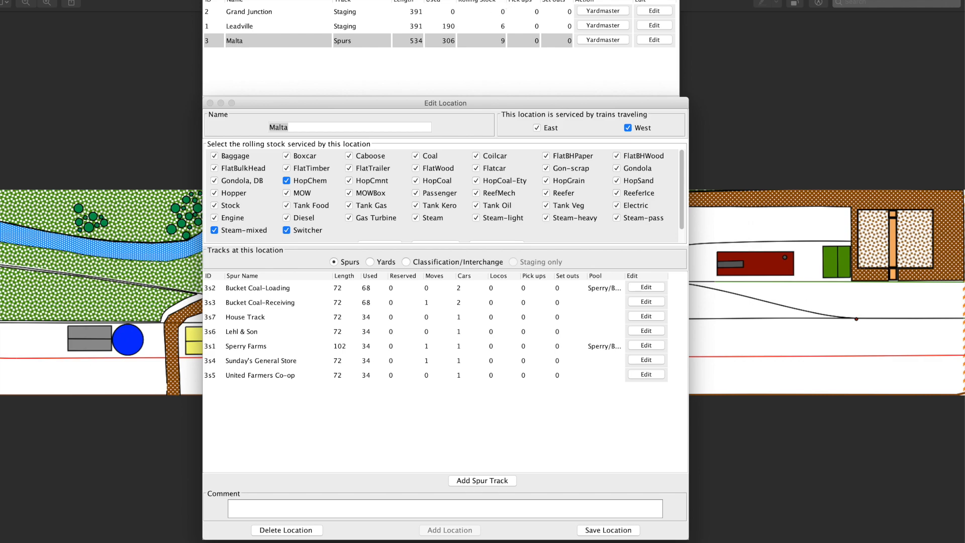
key("ctrl+Left")
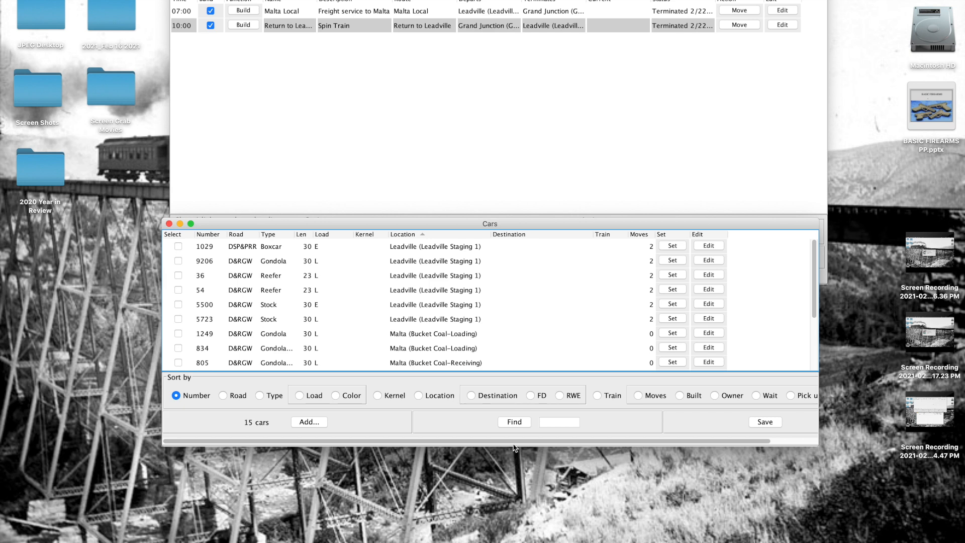
left_click_drag(514, 446, 516, 542)
left_click_drag(511, 222, 523, 61)
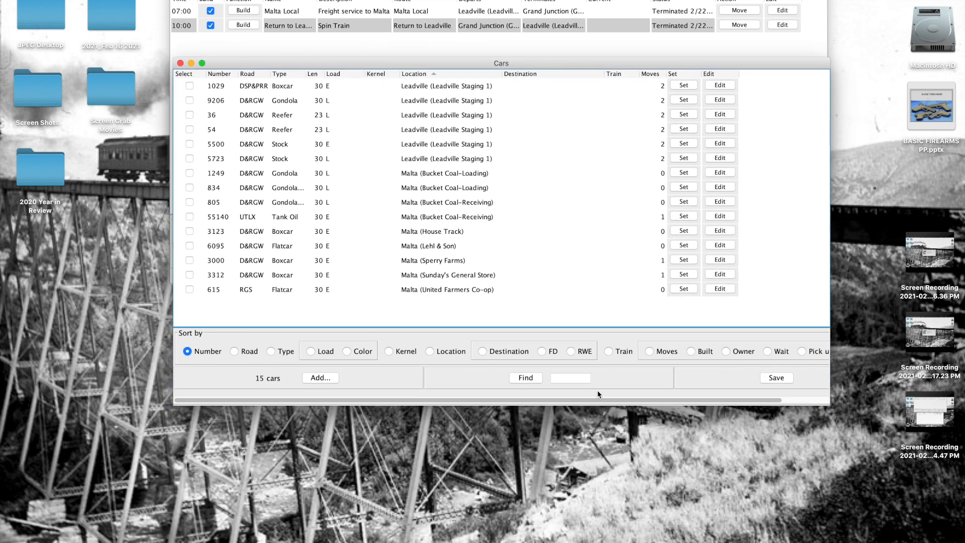
left_click_drag(598, 405, 597, 481)
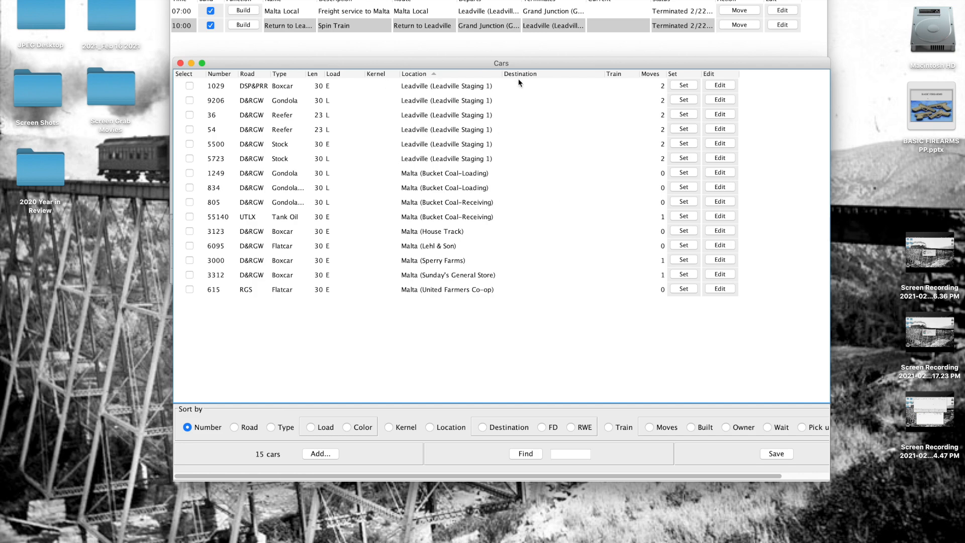
left_click_drag(447, 62, 443, 41)
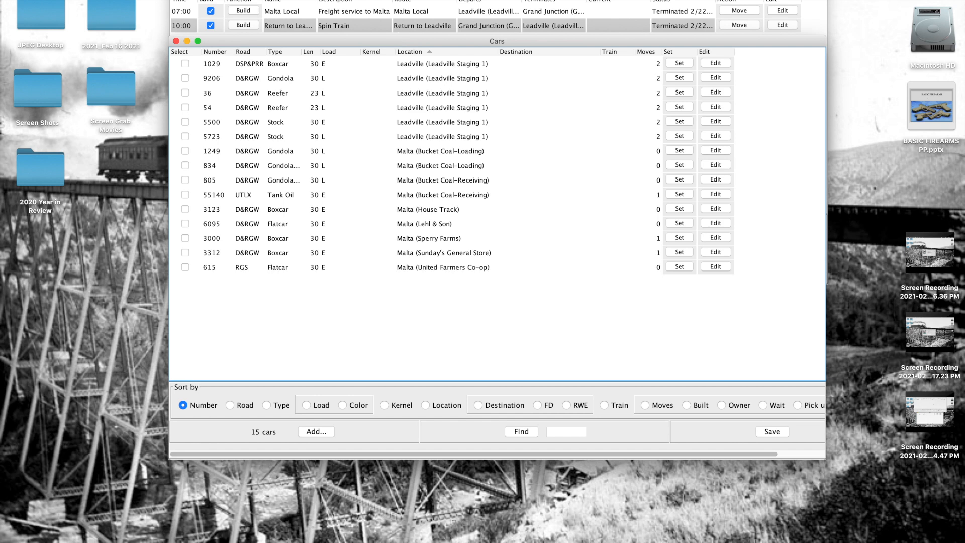
Open the Malta Local route for editing from the list of routes.
left_click(498, 2)
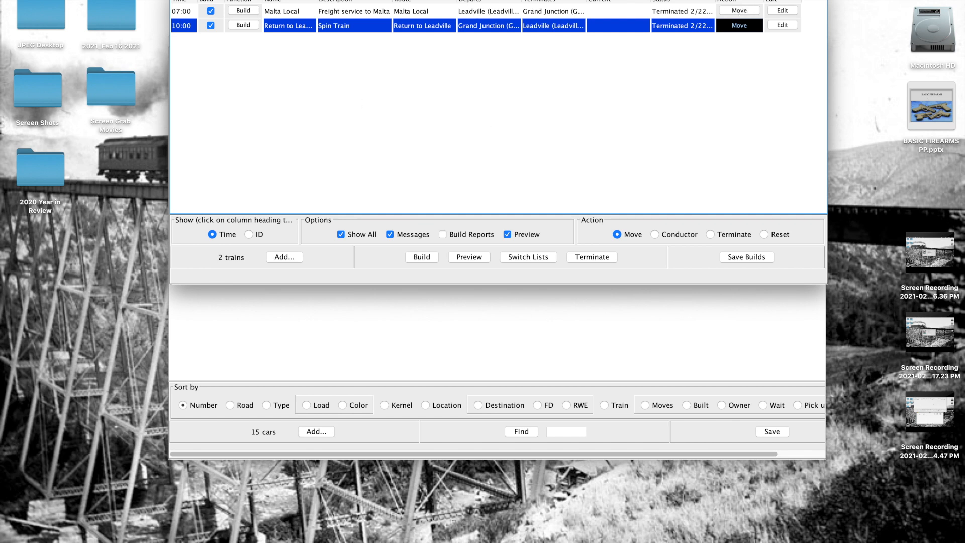
left_click(119, 0)
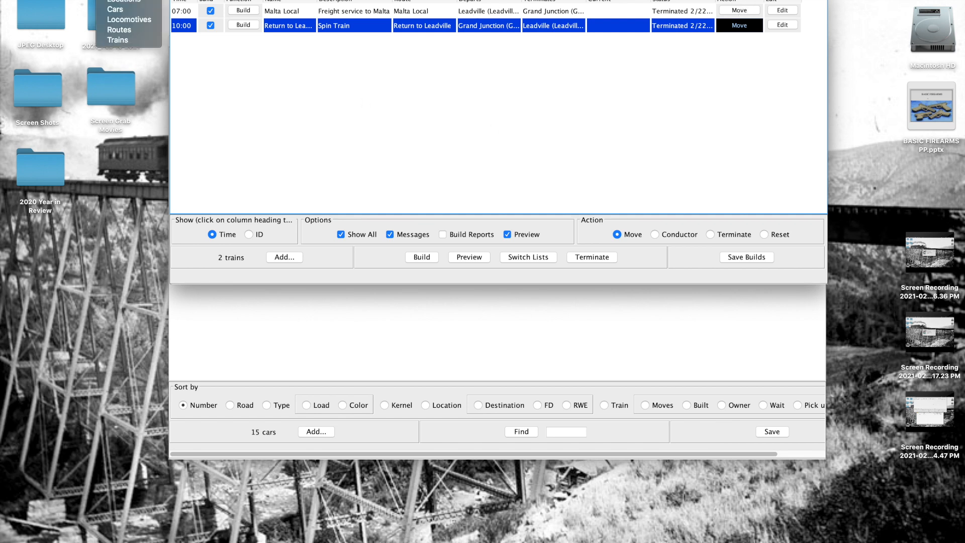
left_click(119, 30)
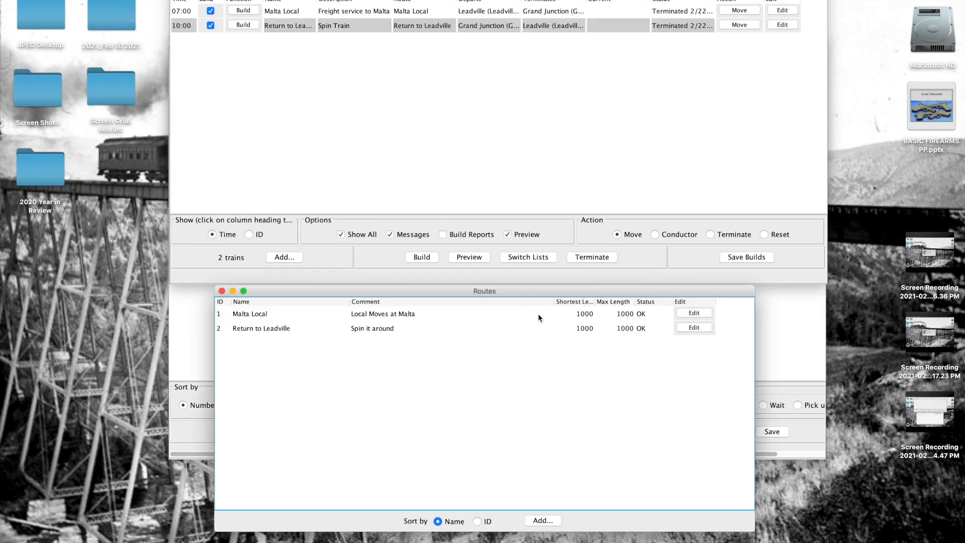
left_click(694, 313)
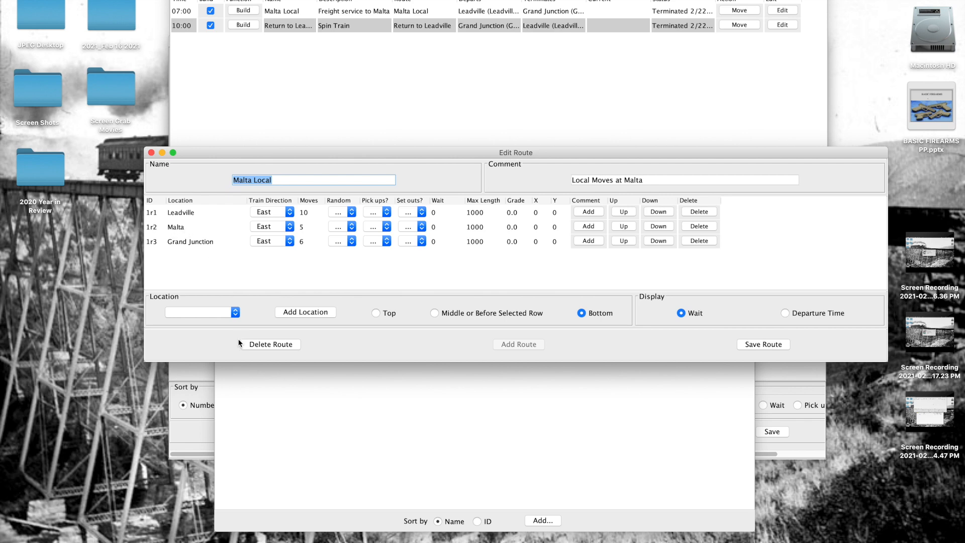
Add a second Malta stop to the route ahead of Grand Junction and set its train direction to West.
left_click(236, 314)
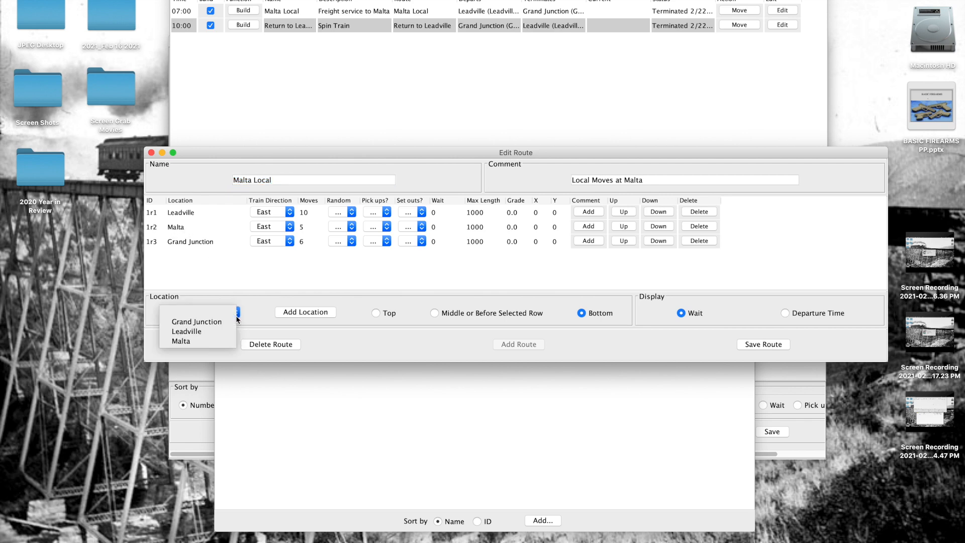
left_click(232, 341)
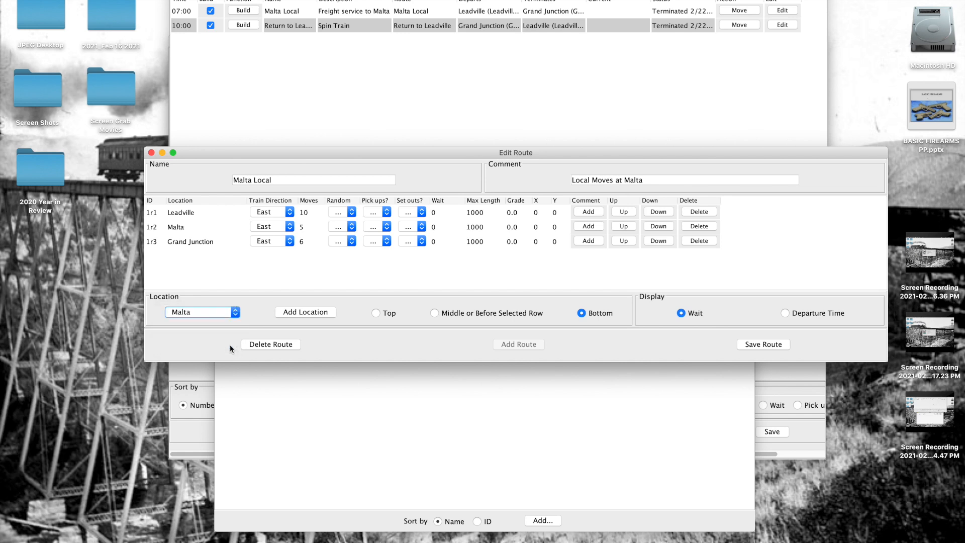
left_click(279, 313)
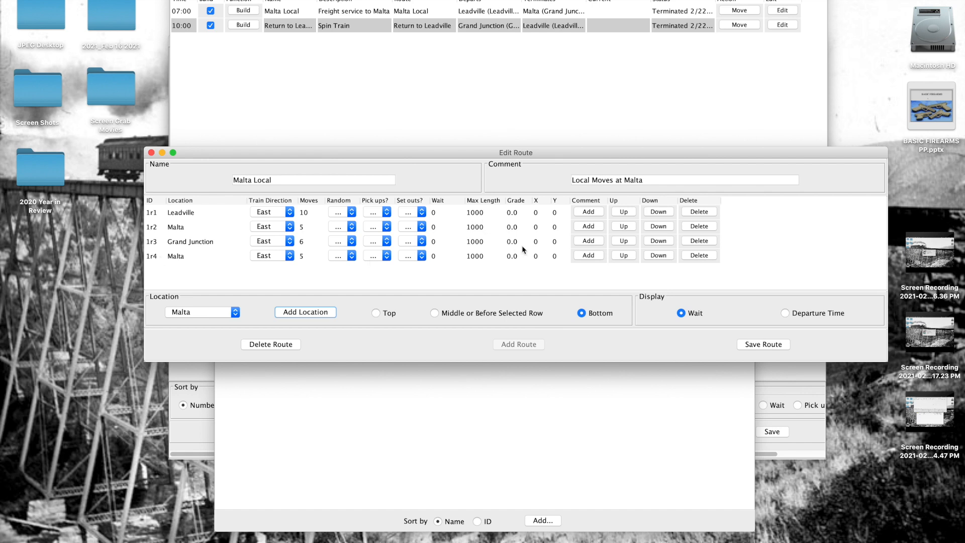
left_click(626, 257)
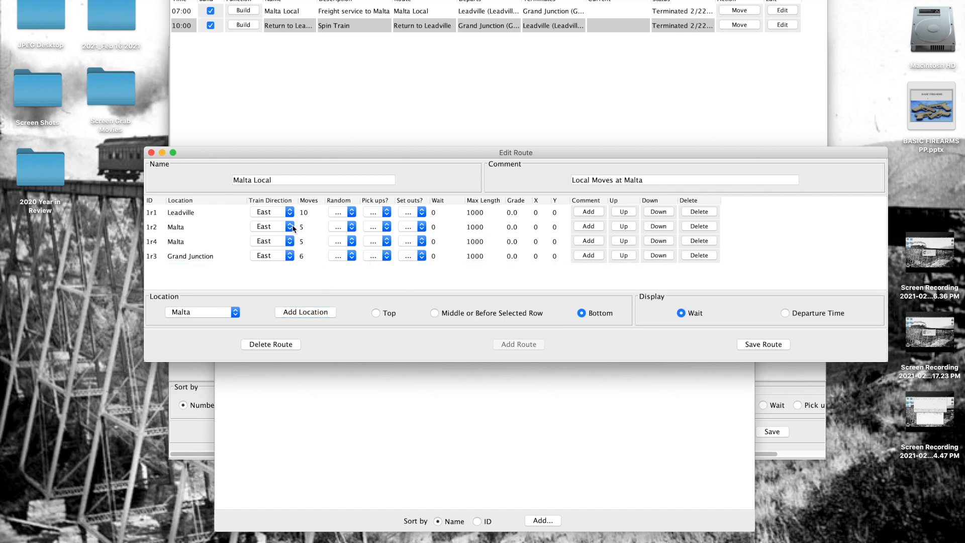
left_click(290, 243)
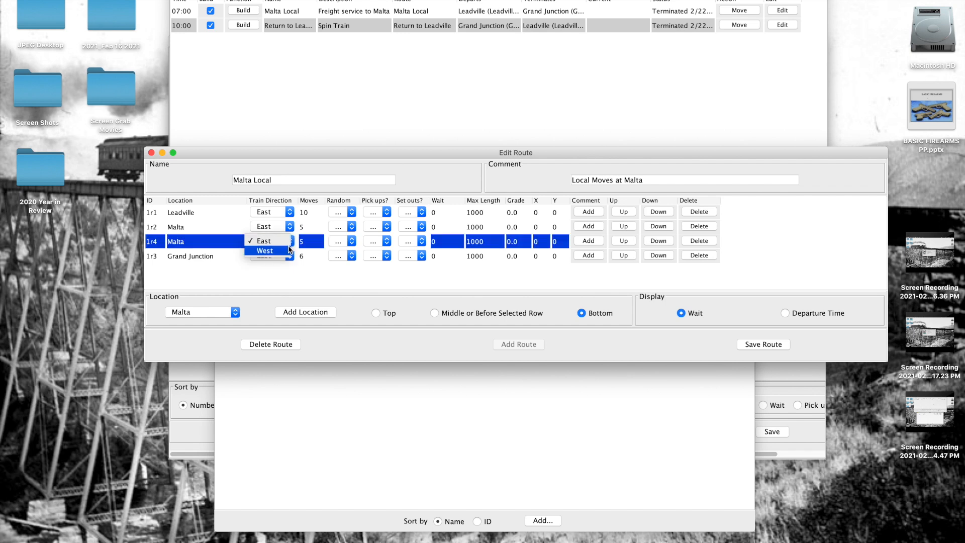
left_click(283, 251)
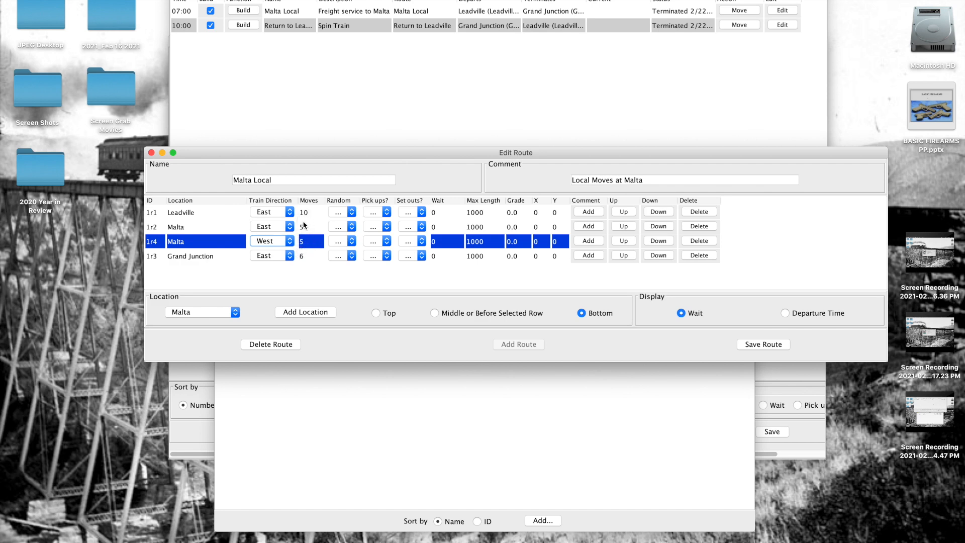
Check the random options of the eastbound Malta stop, and close the Malta location editor.
left_click(353, 226)
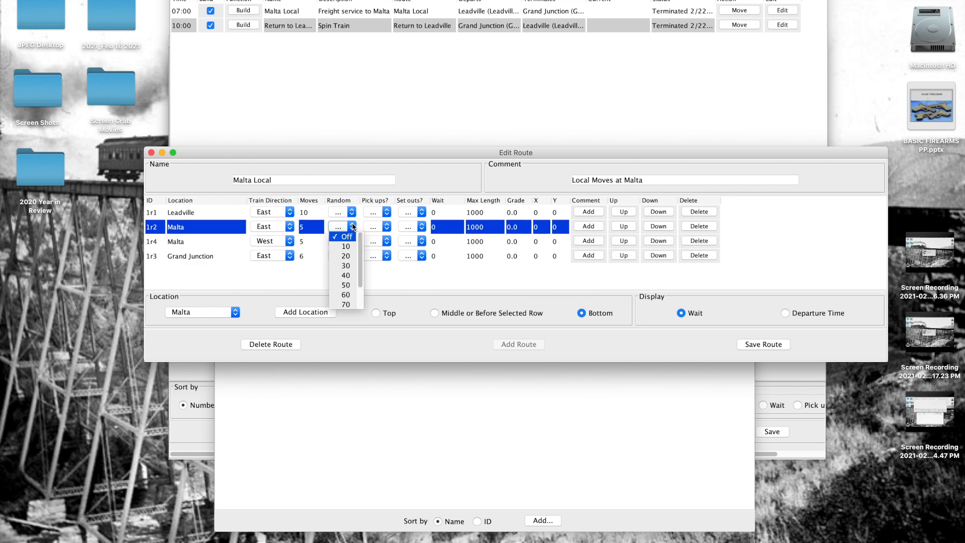
left_click(394, 223)
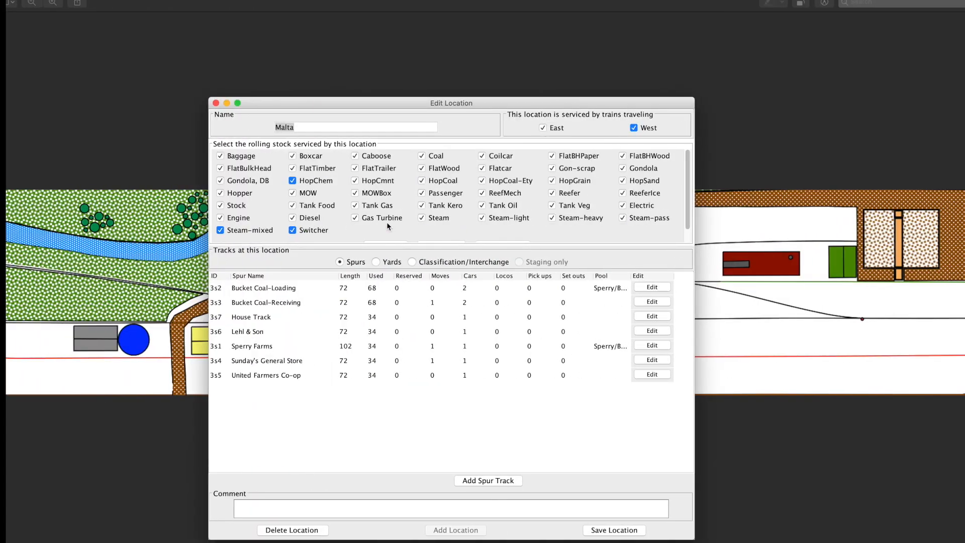
left_click(211, 103)
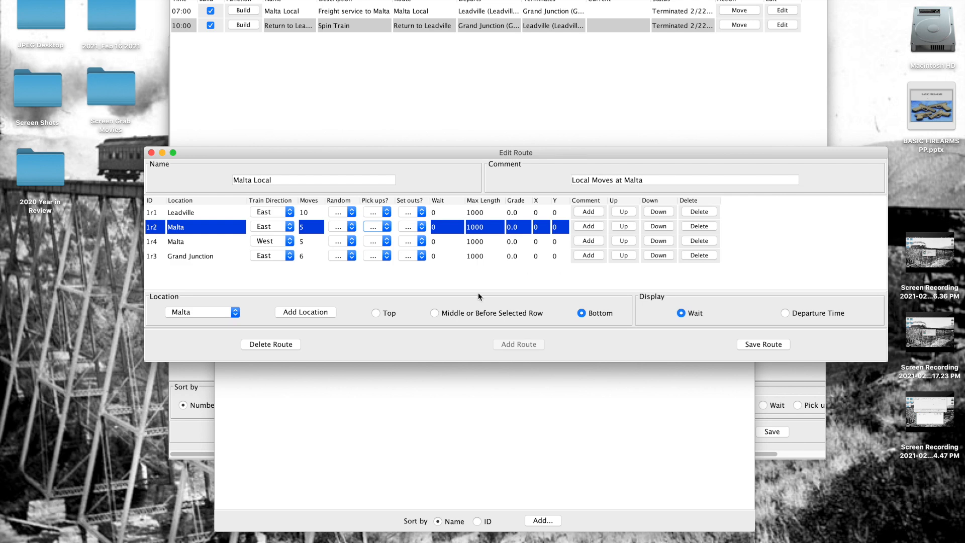
Review the random, pick-up and set-out options of the eastbound and westbound Malta stops.
left_click(387, 227)
left_click(422, 227)
left_click(352, 242)
left_click(354, 241)
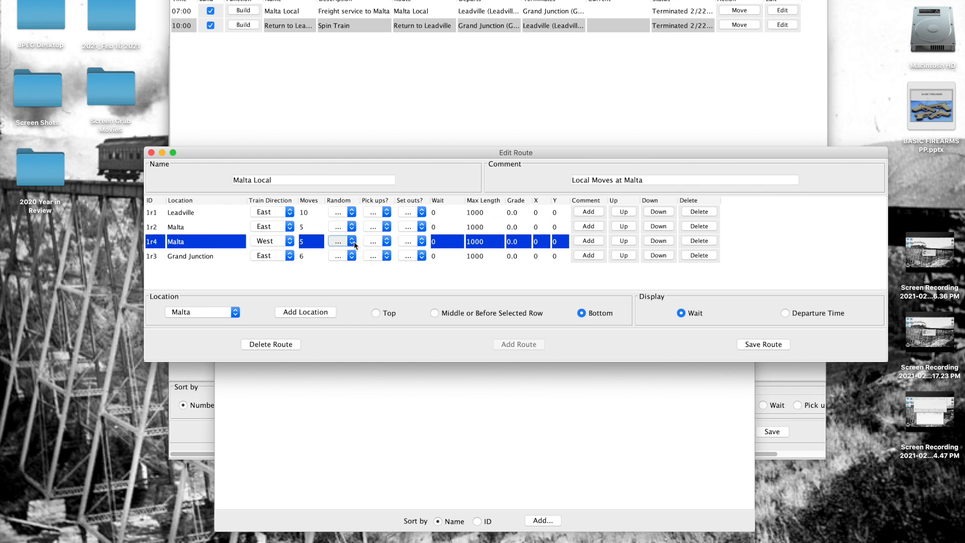
left_click(387, 241)
left_click(374, 251)
left_click(422, 241)
left_click(422, 228)
left_click(433, 264)
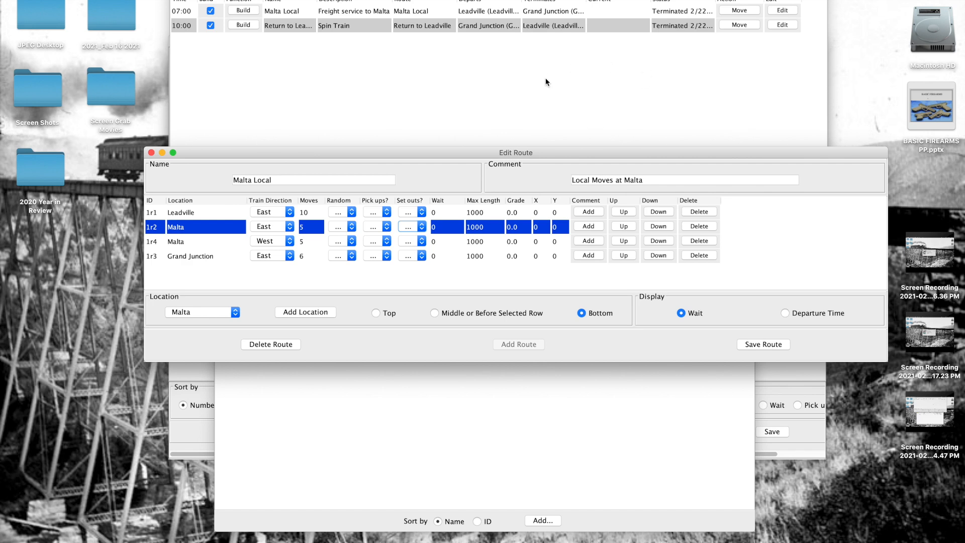
View the Malta track plan, and bring the Cars window to the front to check the car locations.
key("ctrl+Left")
key("ctrl+Right")
key("ctrl+Right")
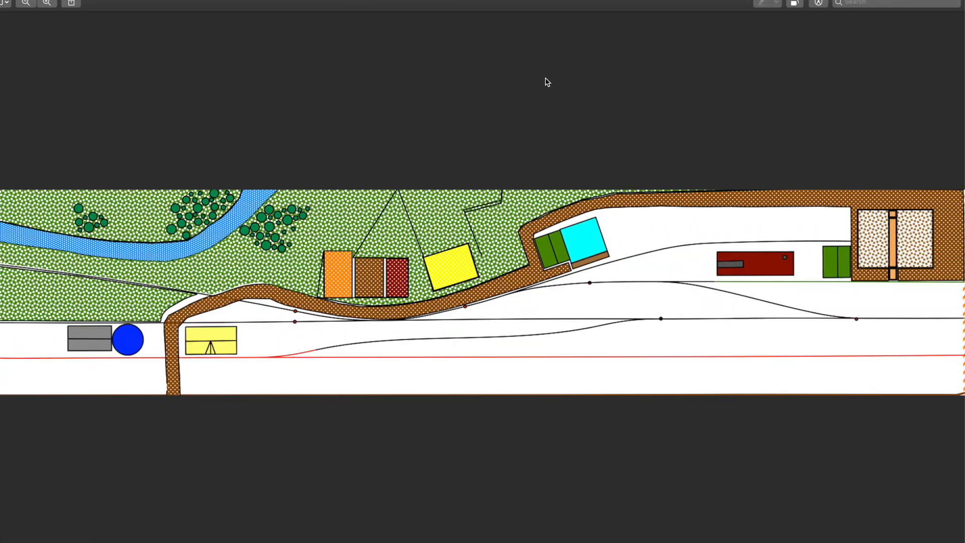
key("ctrl+Left")
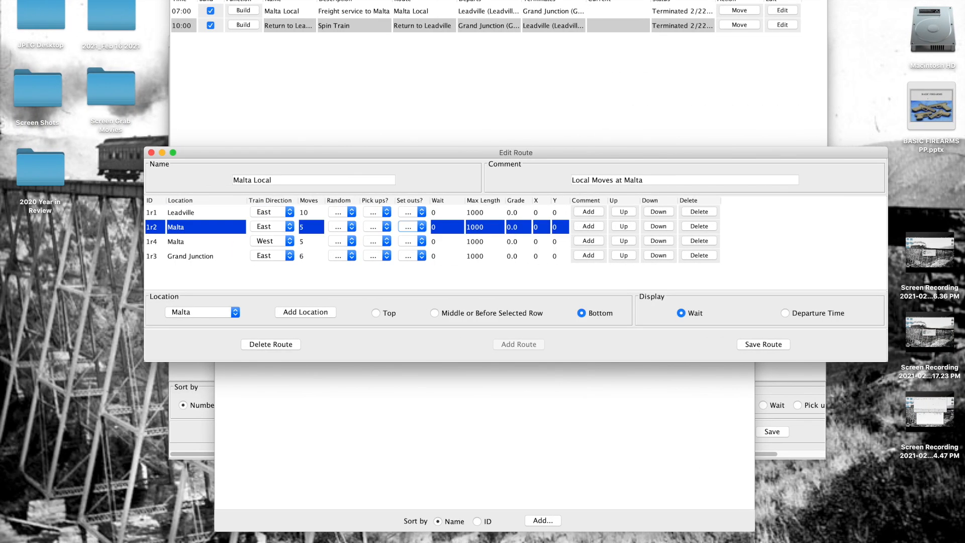
left_click(81, 0)
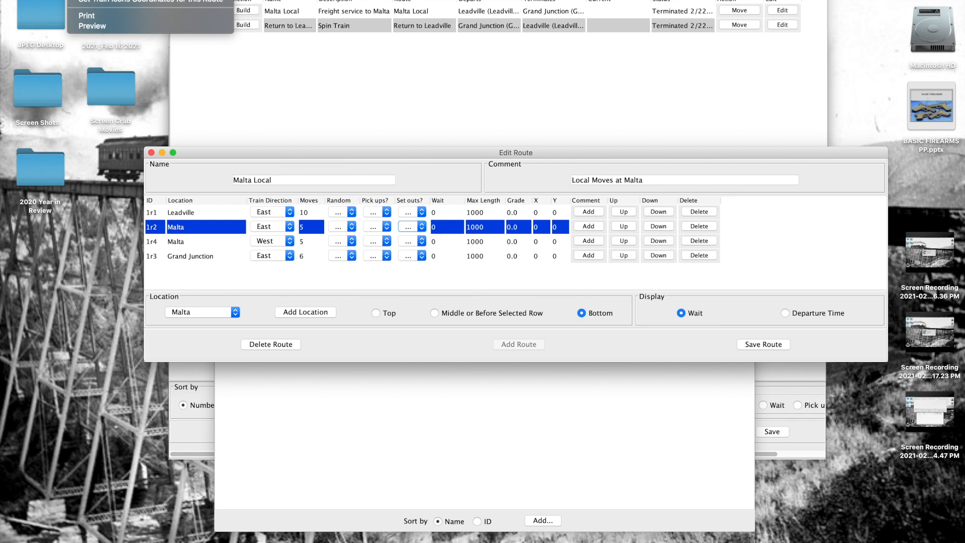
mouse_move(112, 0)
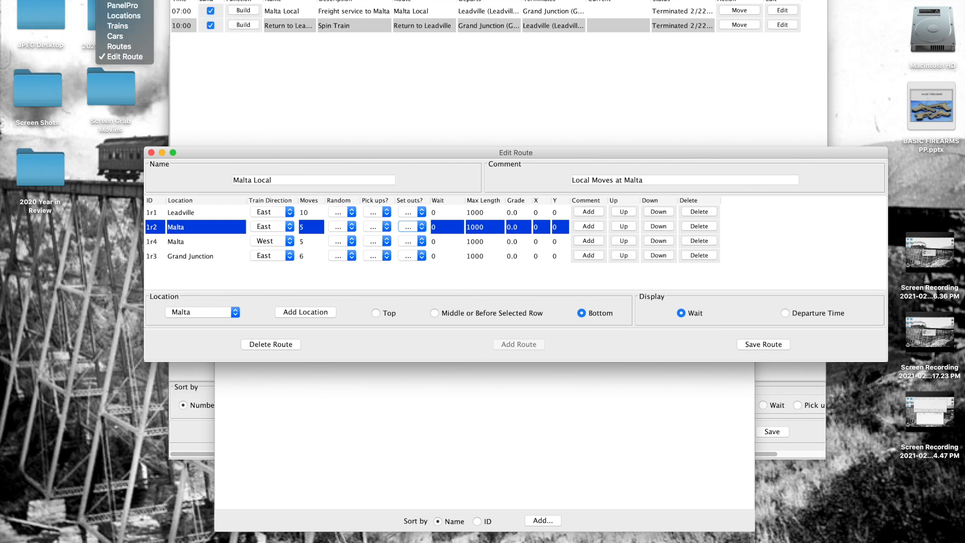
left_click(119, 38)
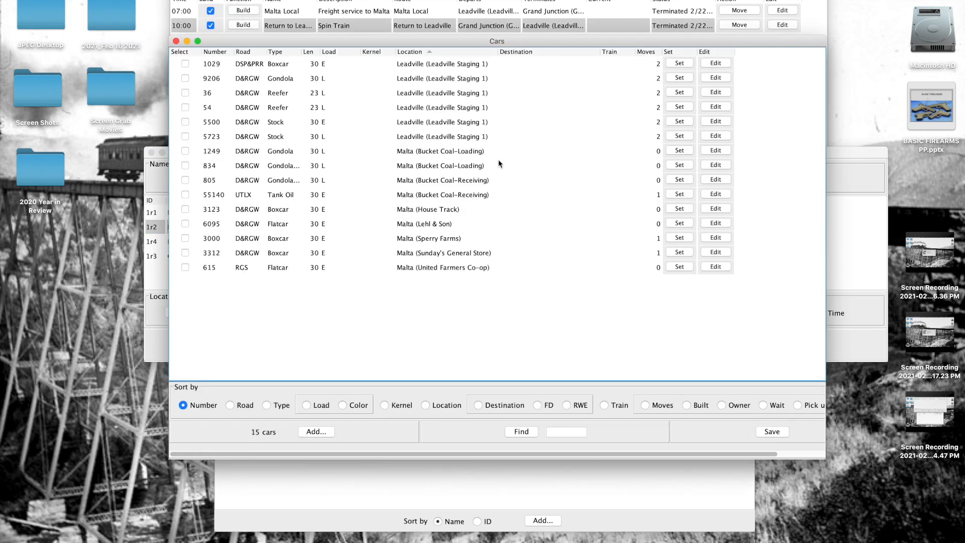
Step through the cars at Leadville Staging 1 in the Cars list, and close the list.
left_click(422, 66)
key("Down")
key("Down")
key("Down")
key("Down")
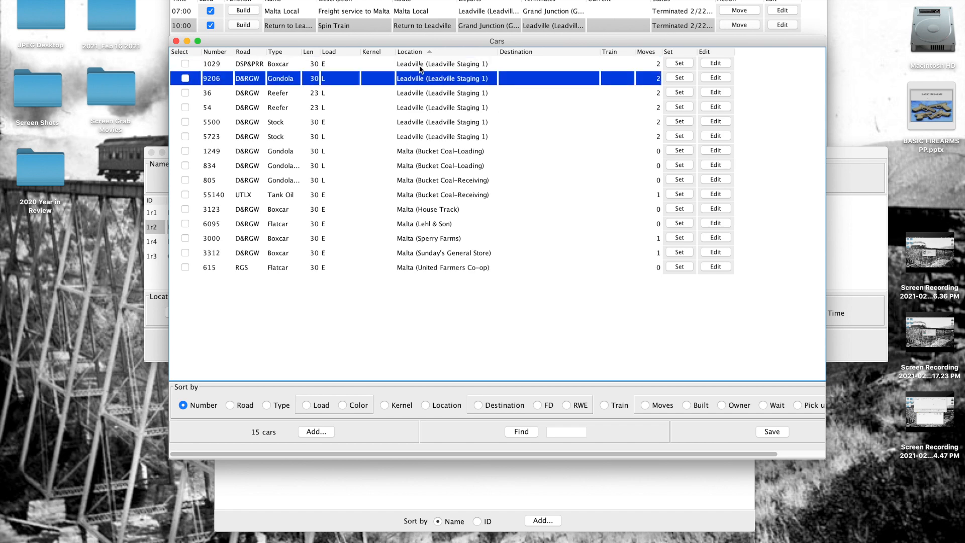
key("Down")
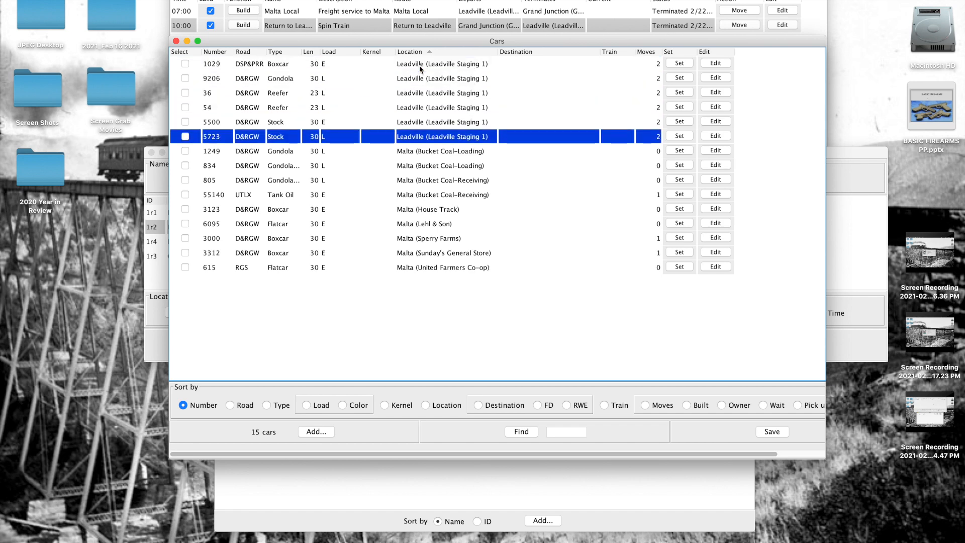
left_click(176, 42)
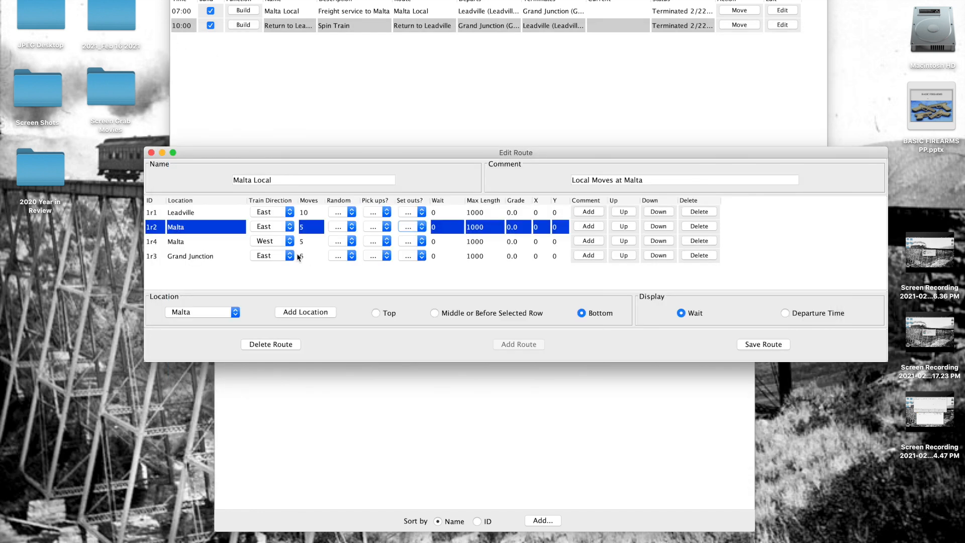
Set the moves at Leadville to 6 in the Malta Local route, save the route and close its editor.
double_click(308, 213)
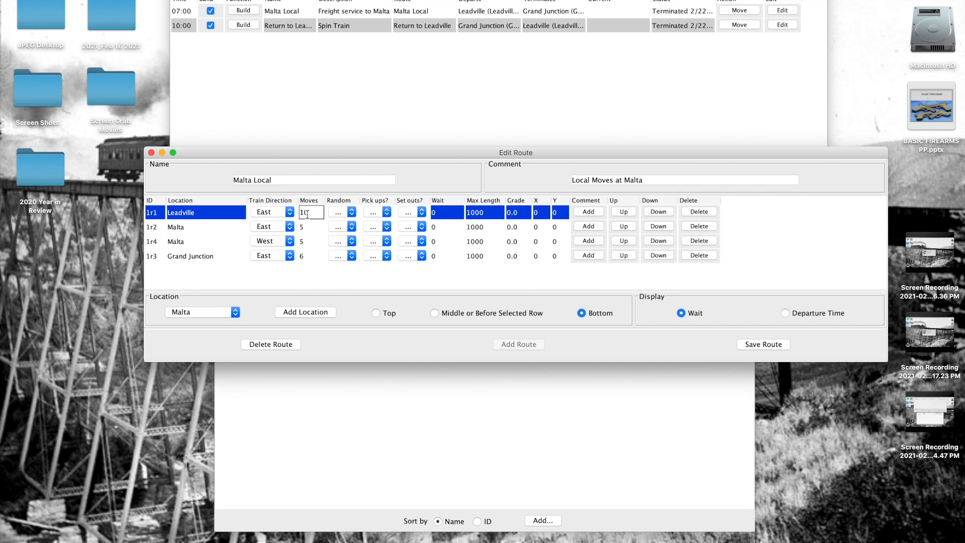
key("BackSpace")
type("6")
left_click(310, 257)
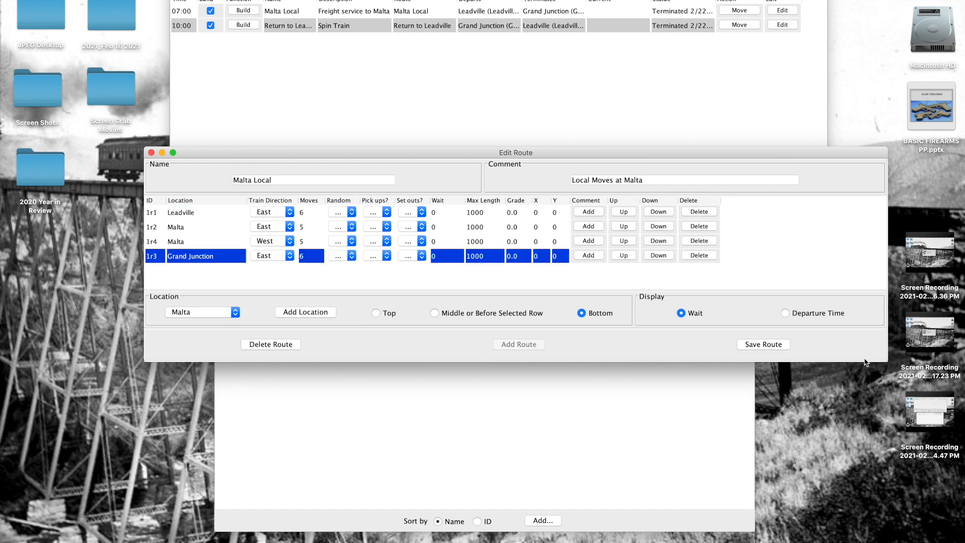
left_click(770, 346)
left_click(151, 153)
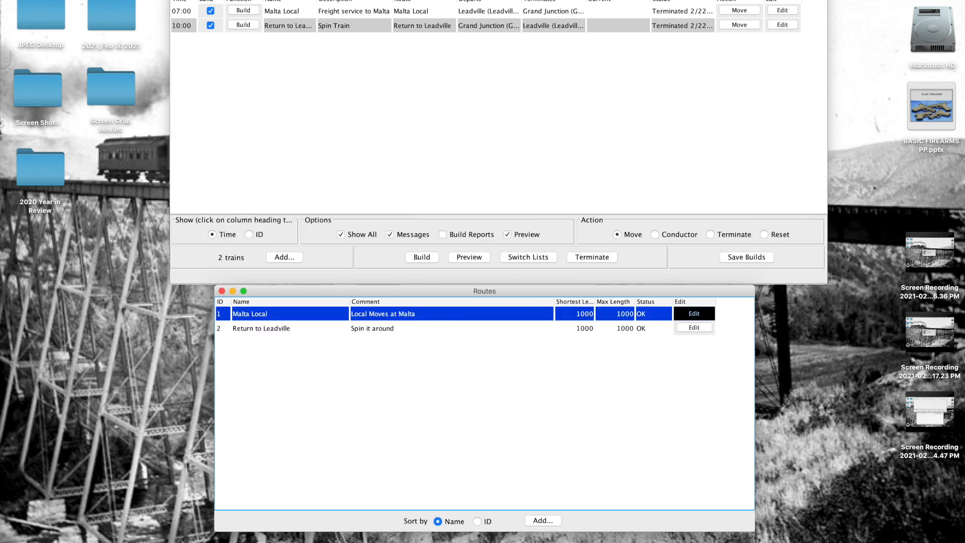
Build the Malta Local train and compare its manifest preview with the Malta track plan.
left_click(498, 1)
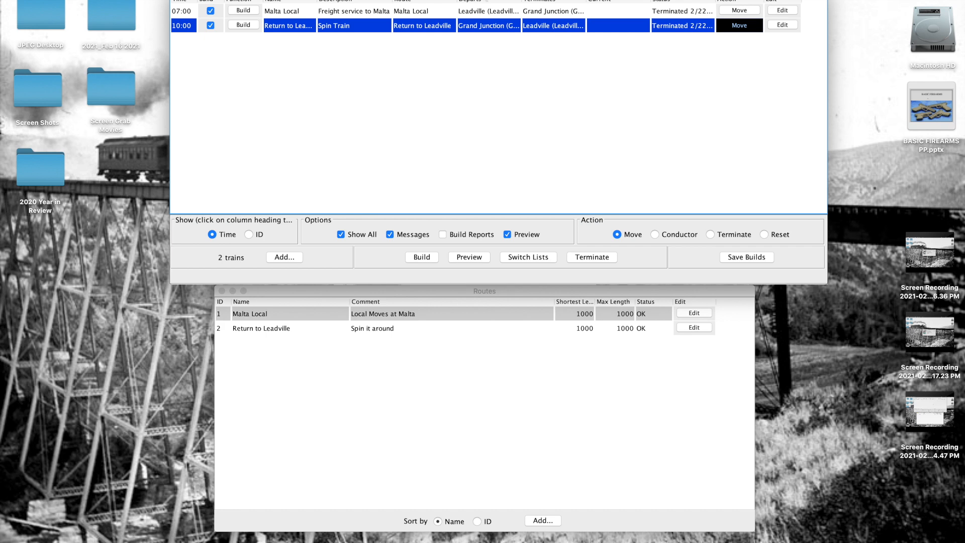
left_click_drag(319, 0, 301, 61)
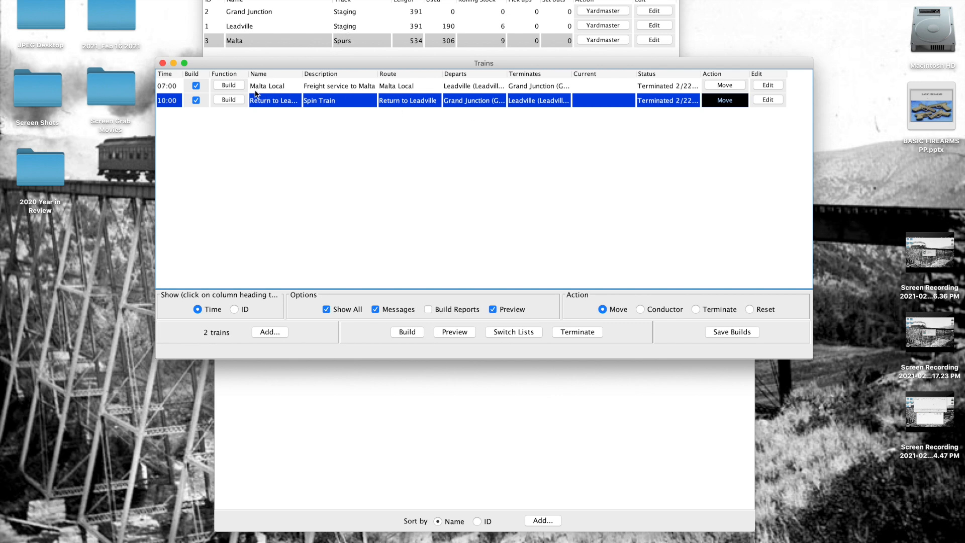
left_click(228, 87)
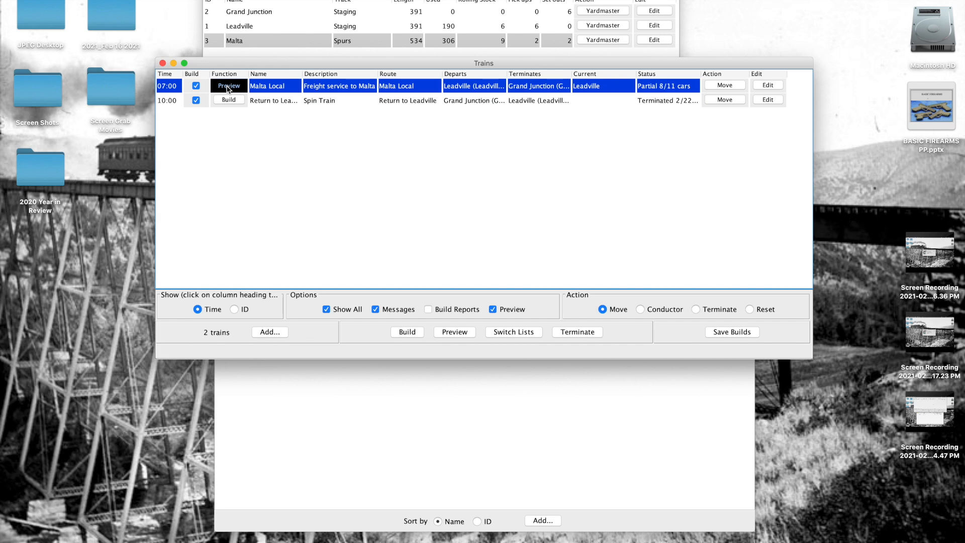
left_click(229, 86)
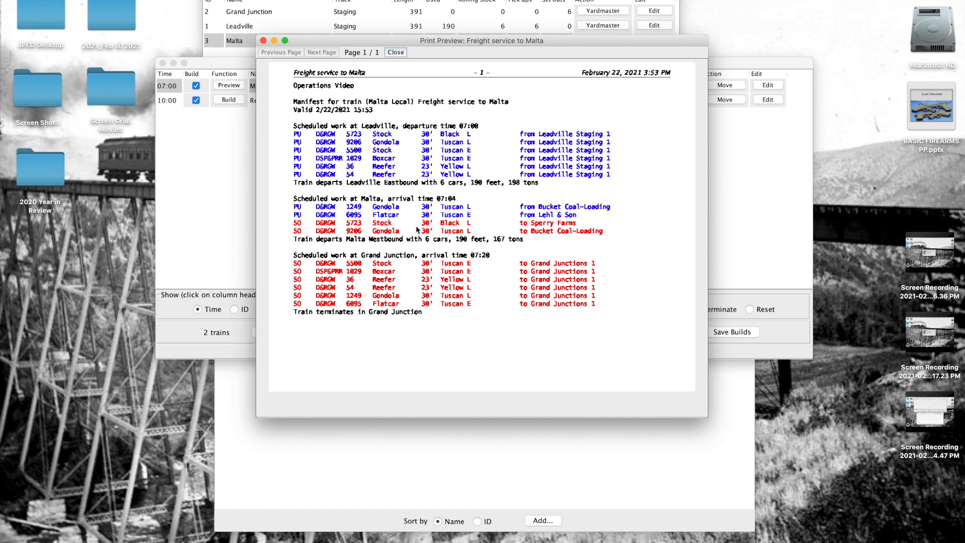
key("ctrl+Right")
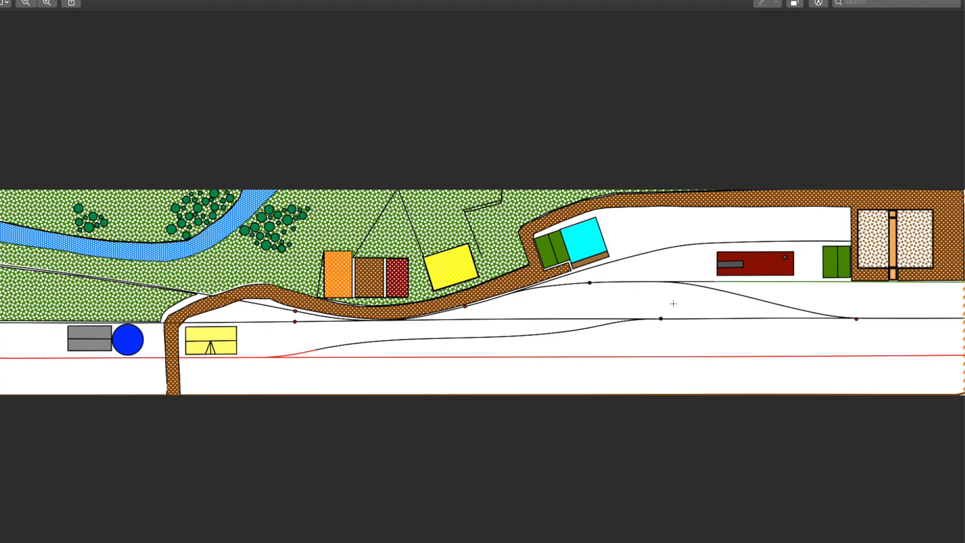
key("ctrl+Left")
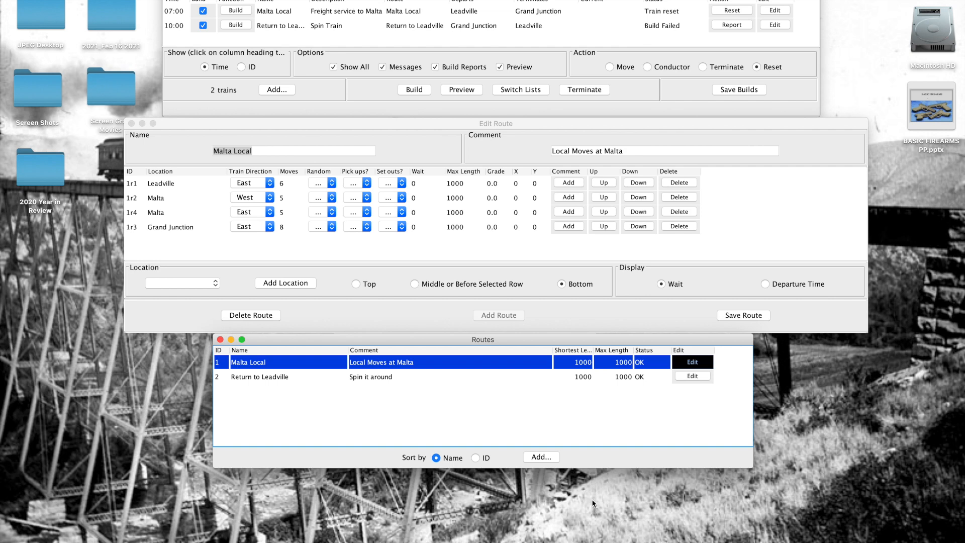
Build the Malta Local train from the current route, and review its manifest and build report.
left_click(474, 122)
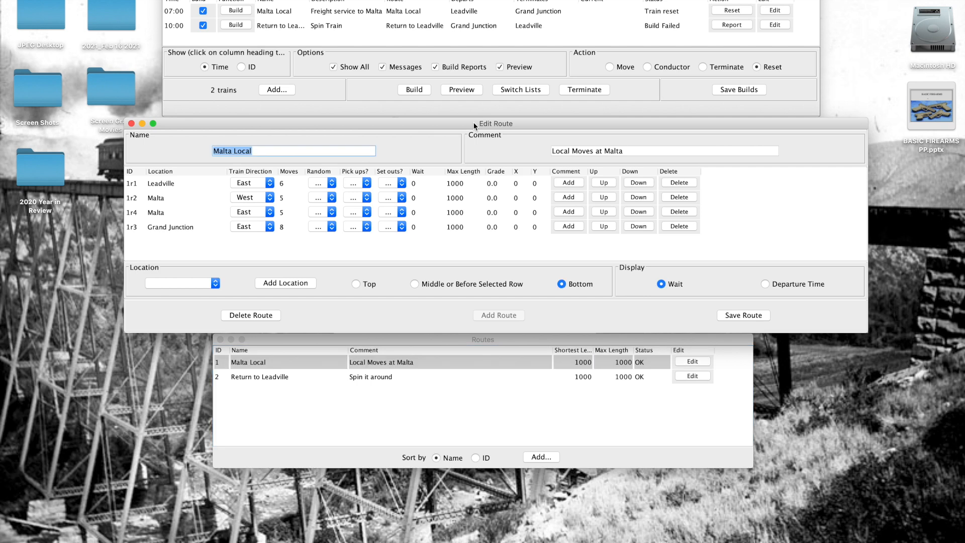
left_click(240, 12)
left_click(238, 13)
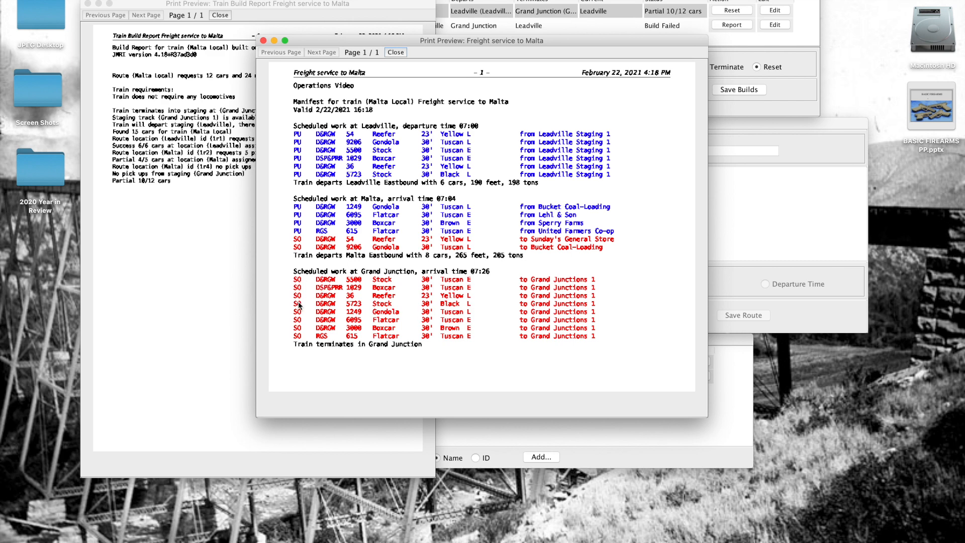
left_click(263, 40)
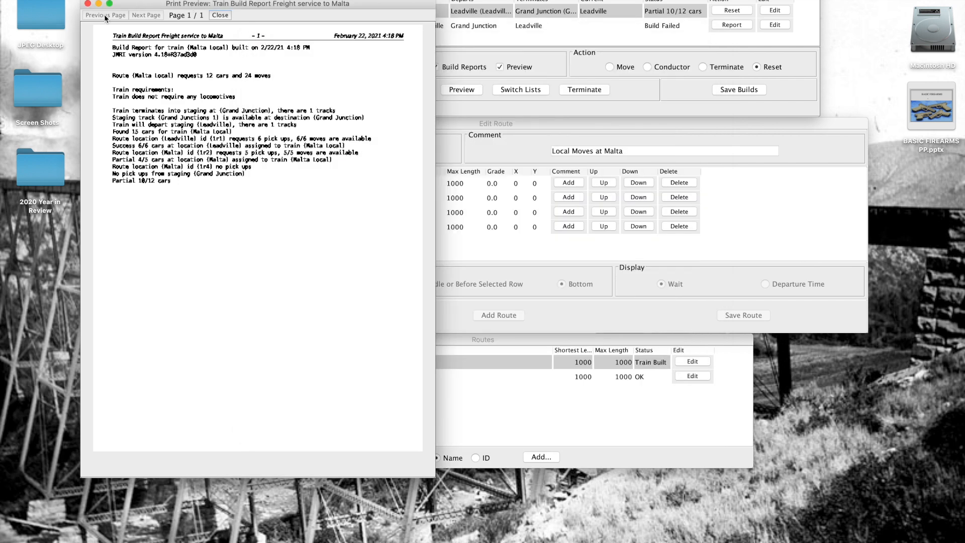
left_click(87, 3)
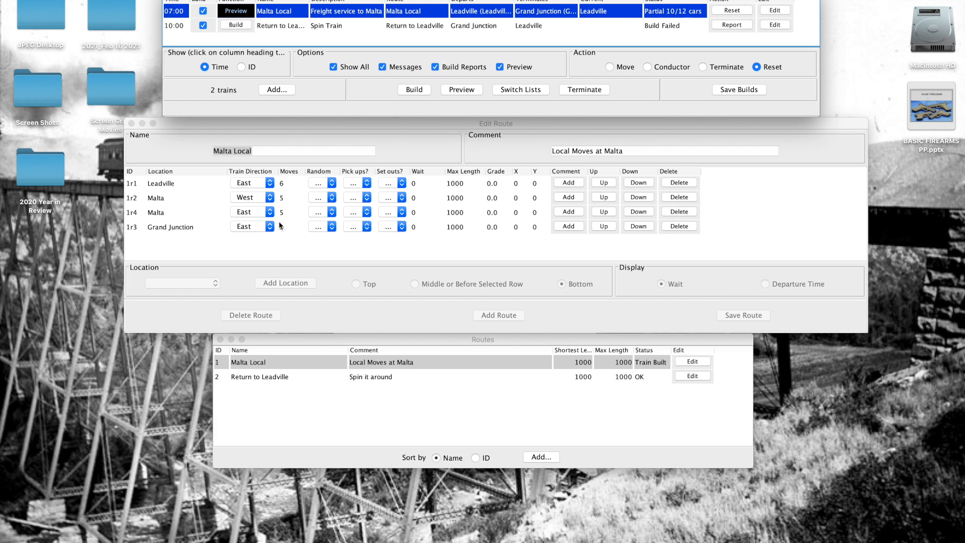
Reset the Malta Local train, set the moves at Leadville to 50 in its route and save the route.
left_click(741, 11)
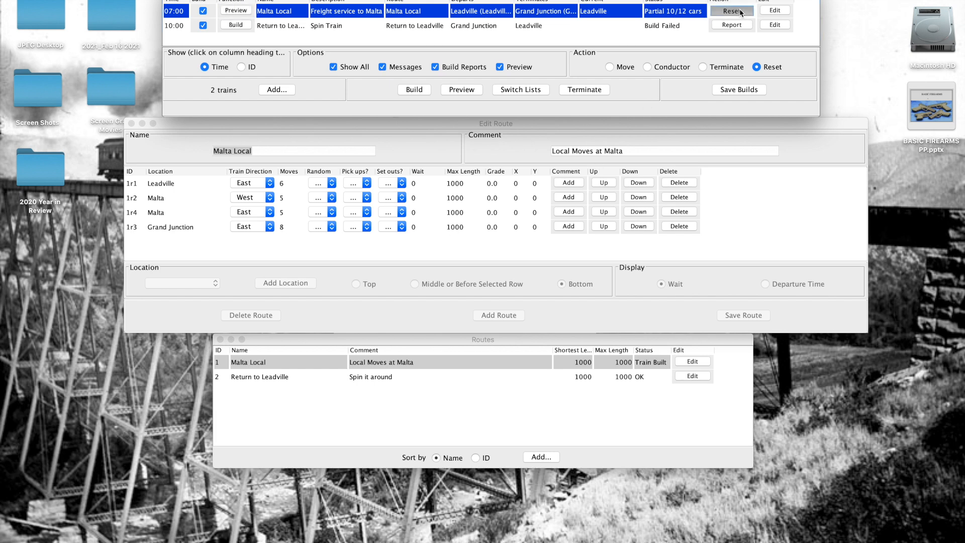
left_click(288, 186)
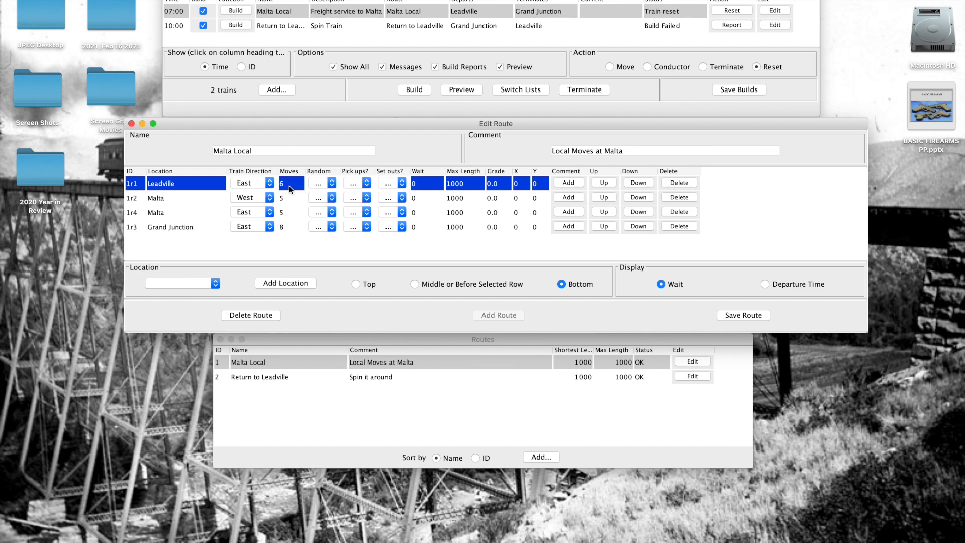
double_click(285, 186)
key("BackSpace")
type("50")
left_click(742, 316)
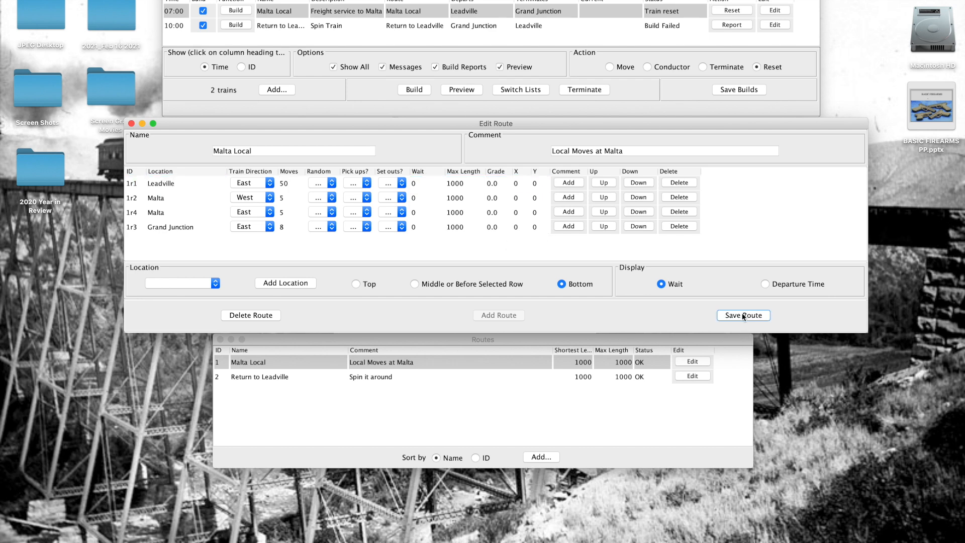
Rebuild the Malta Local train with 50 Leadville moves, and check its manifest and build report.
left_click(235, 11)
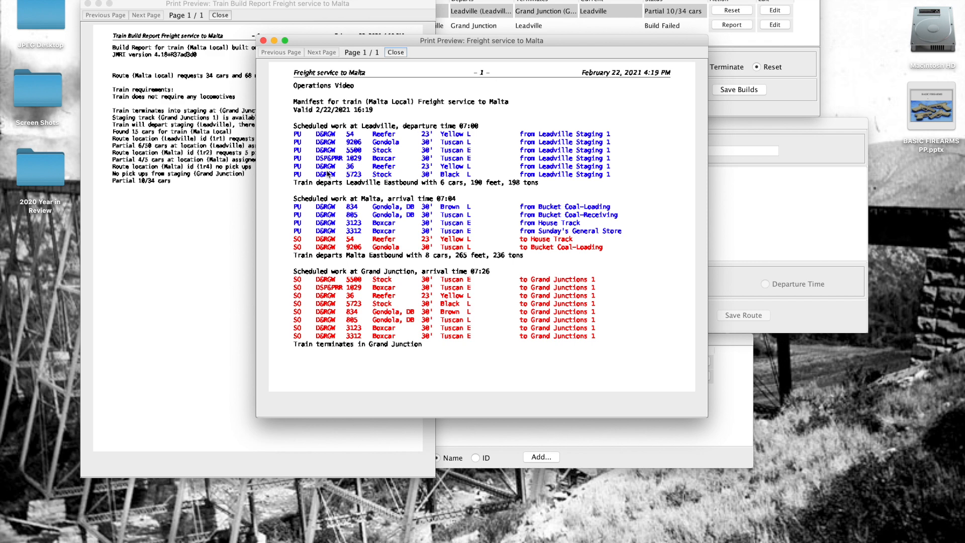
left_click(262, 40)
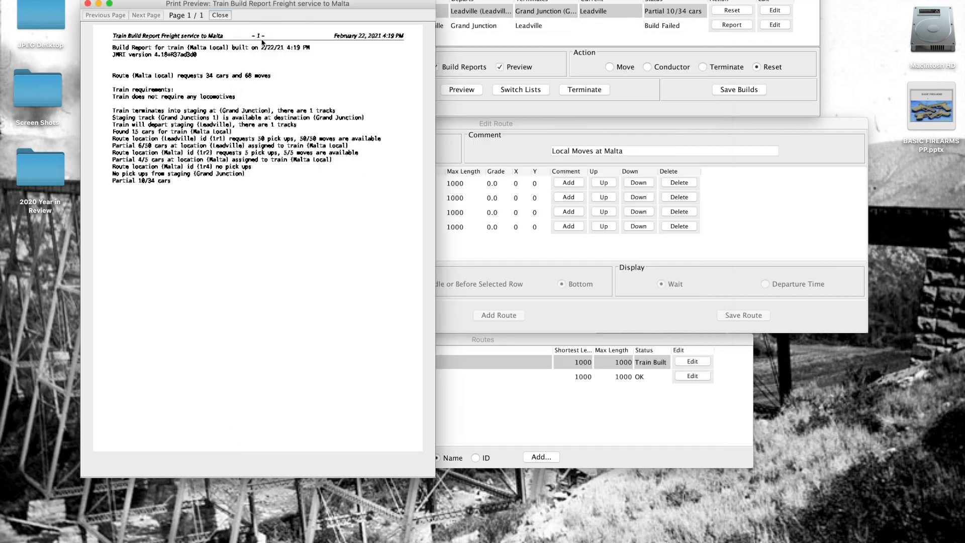
left_click(220, 15)
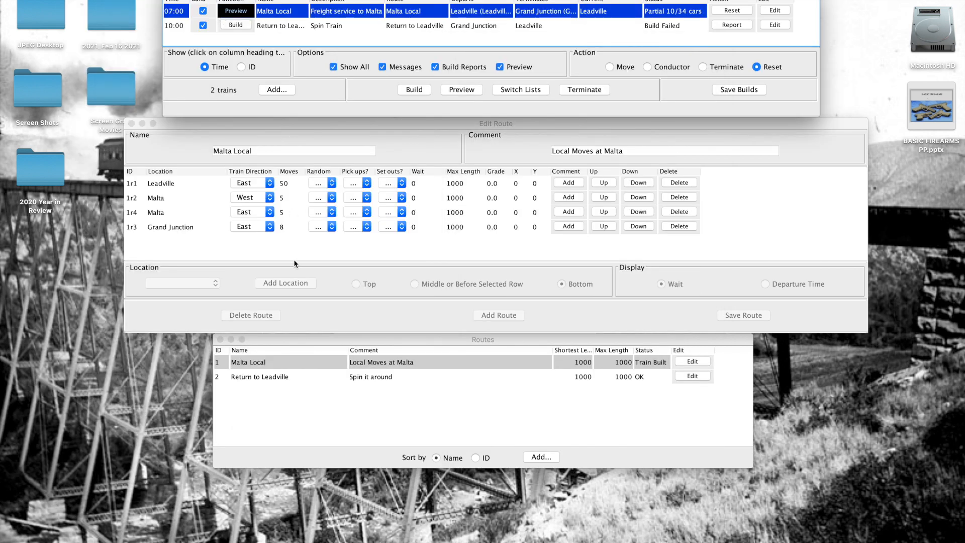
Reset the Malta Local train, set the moves at Leadville to 4 in its route and save the route.
left_click(732, 10)
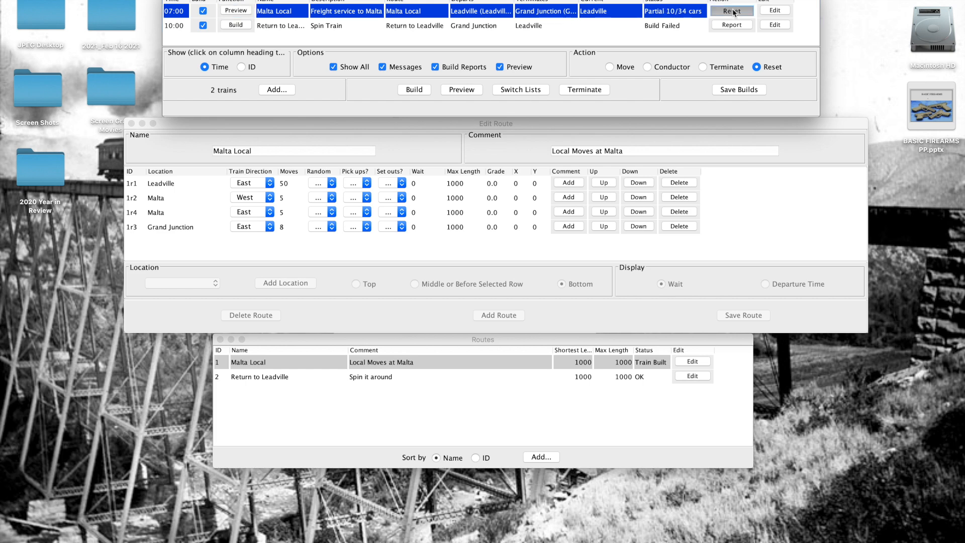
double_click(290, 183)
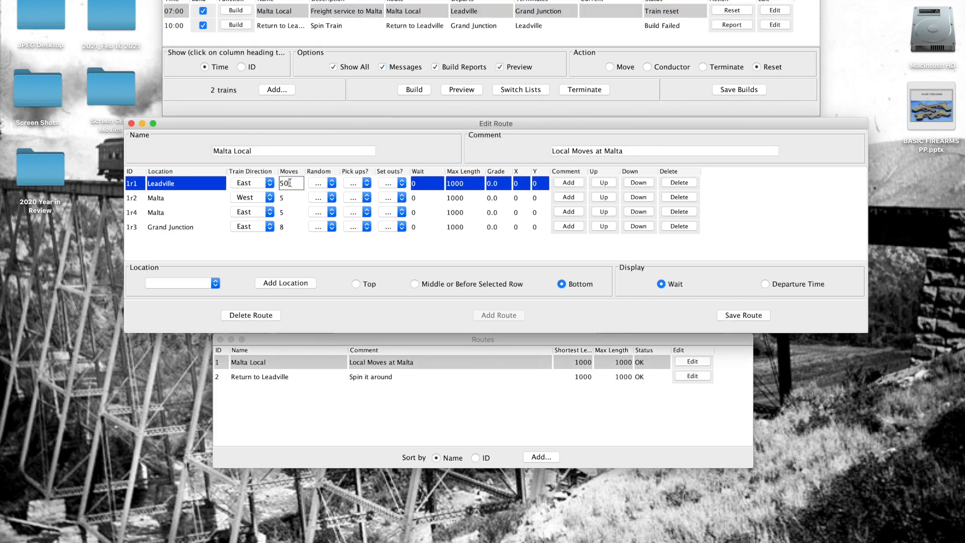
key("BackSpace")
key("BackSpace")
type("4")
left_click(748, 315)
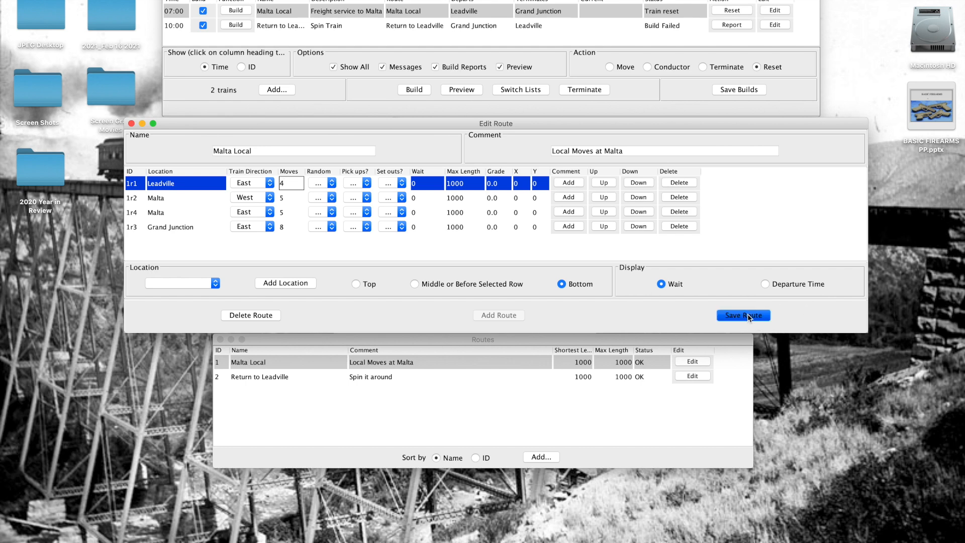
Try to build the Malta Local train with 4 Leadville moves, and read its build report.
left_click(239, 13)
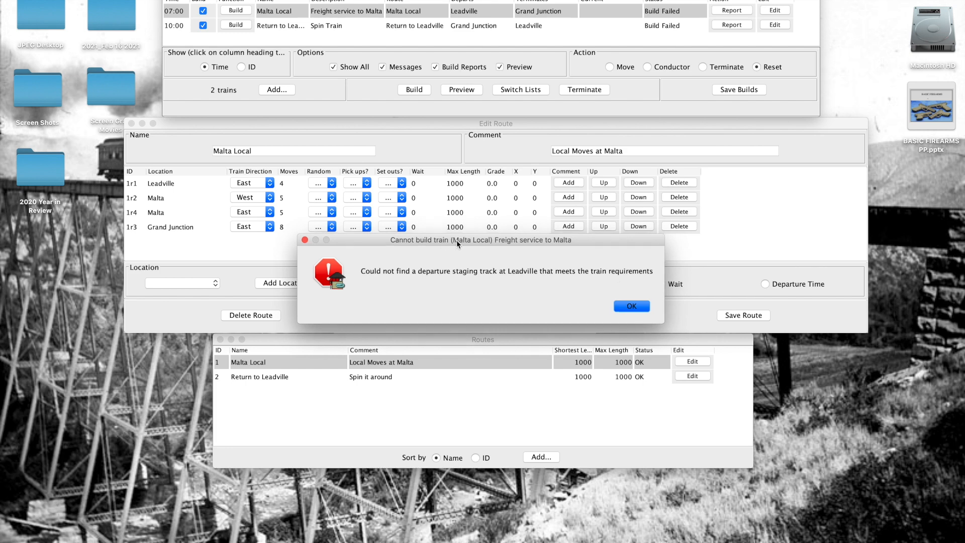
left_click_drag(460, 237, 440, 242)
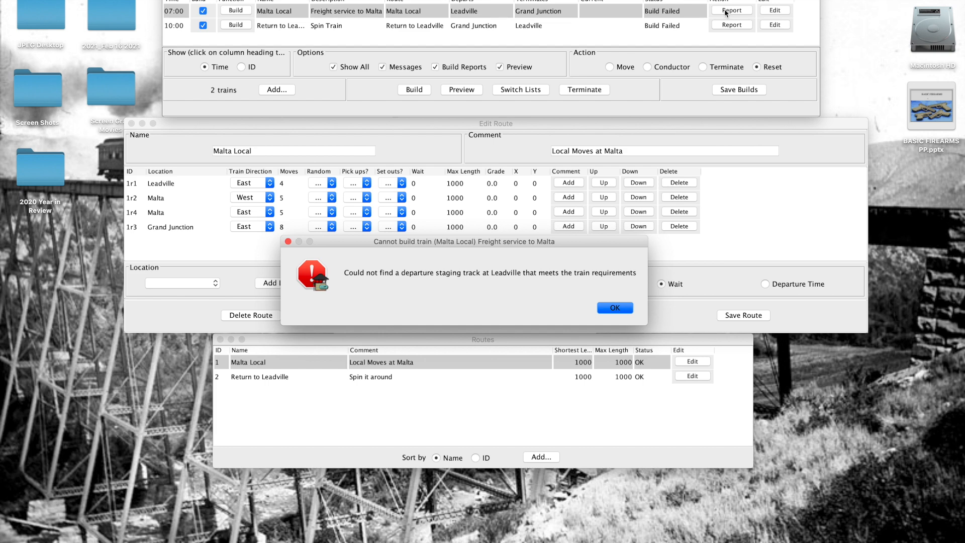
left_click(615, 308)
left_click(732, 11)
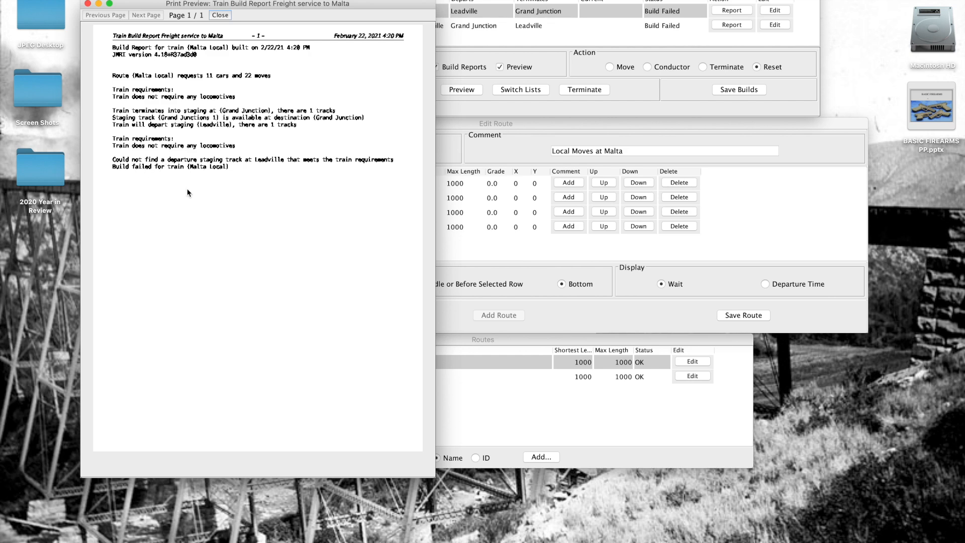
left_click(223, 16)
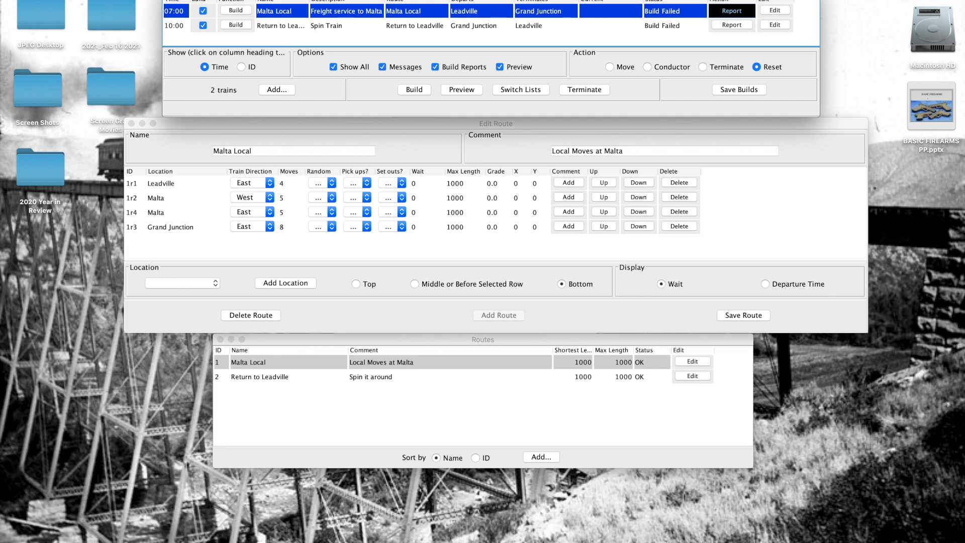
Set the build report detail level to Very Detailed, save the options, and review the Malta Local build report.
left_click(82, 1)
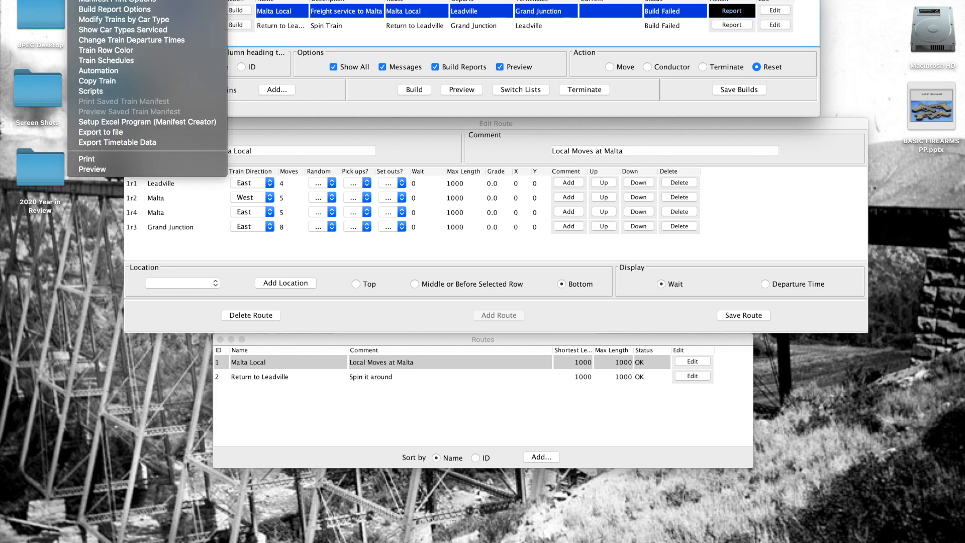
left_click(155, 10)
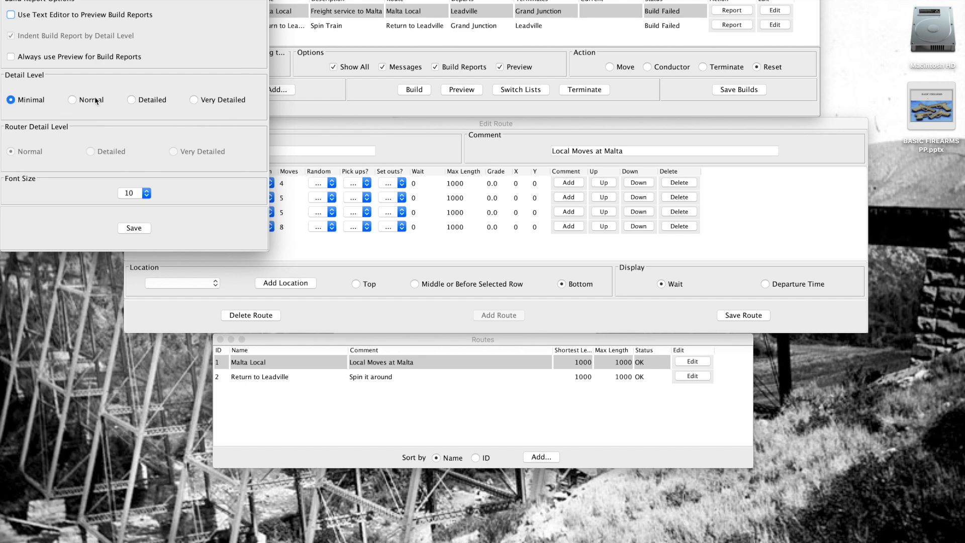
left_click(195, 100)
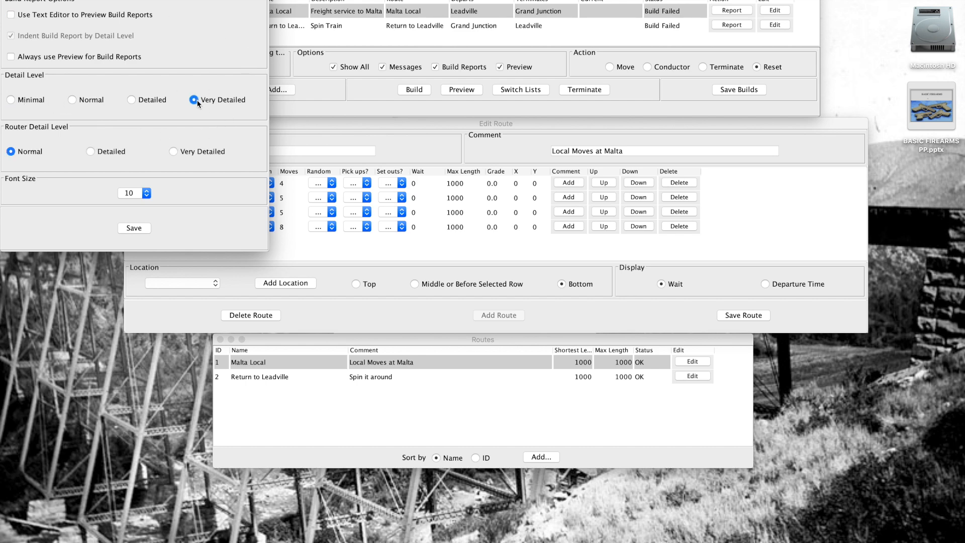
left_click(134, 231)
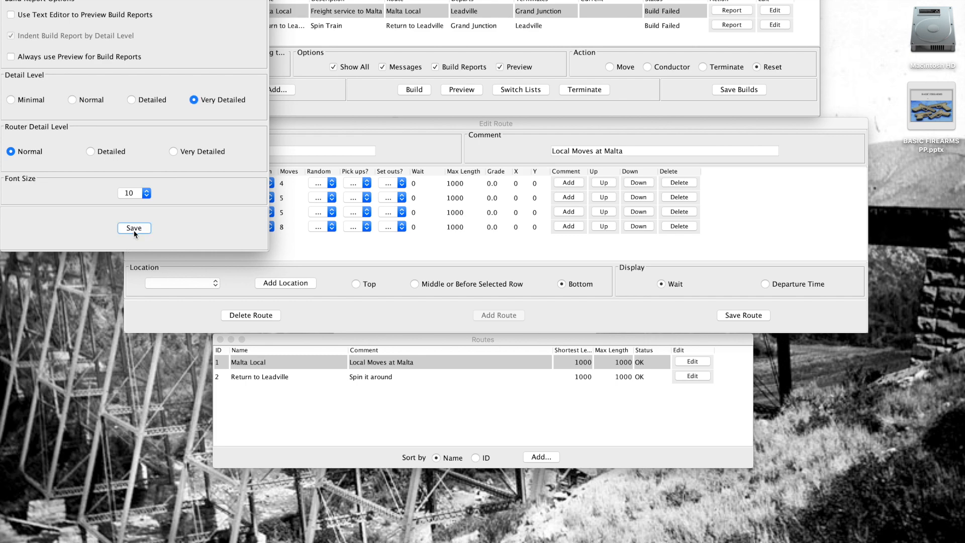
left_click(7, 1)
left_click(733, 10)
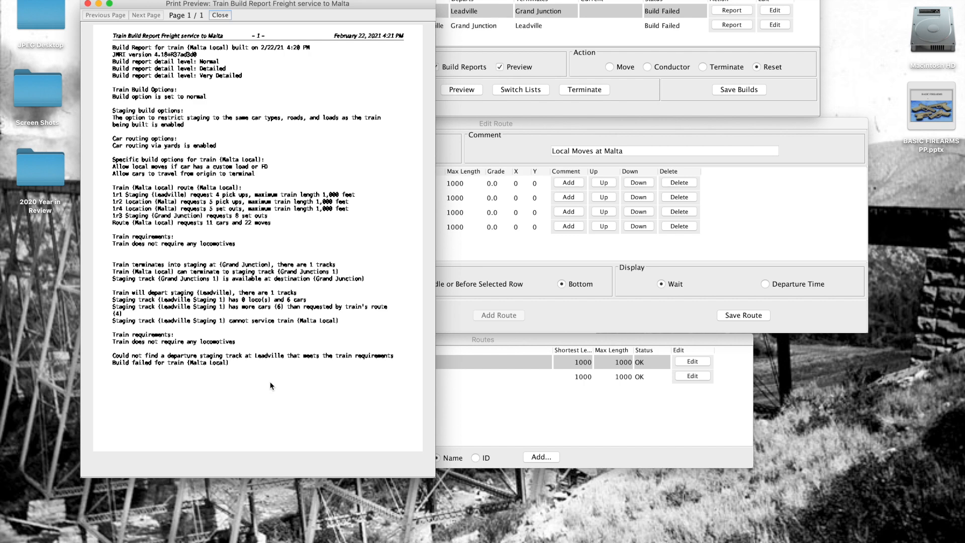
left_click(88, 4)
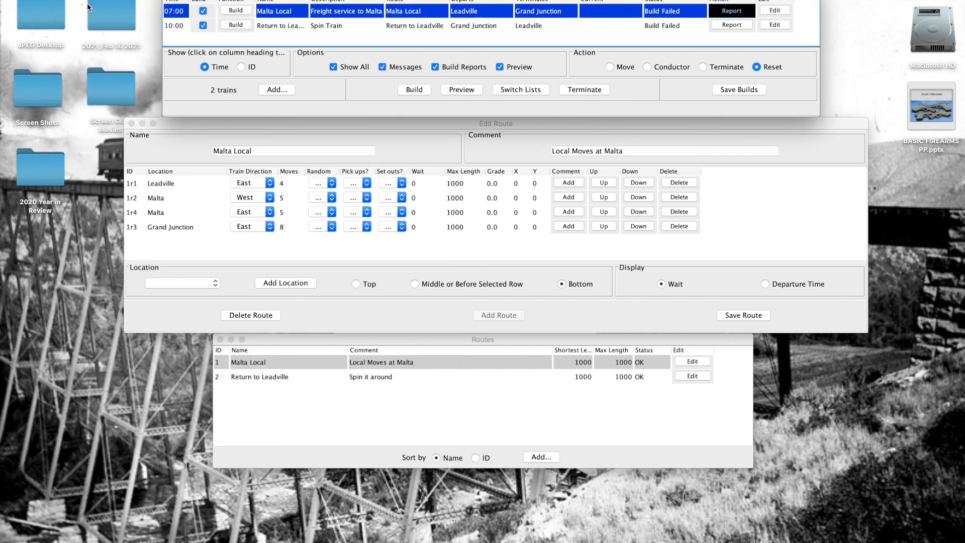
Set the moves at Leadville back to 6 in the Malta Local route and save the route.
left_click(406, 125)
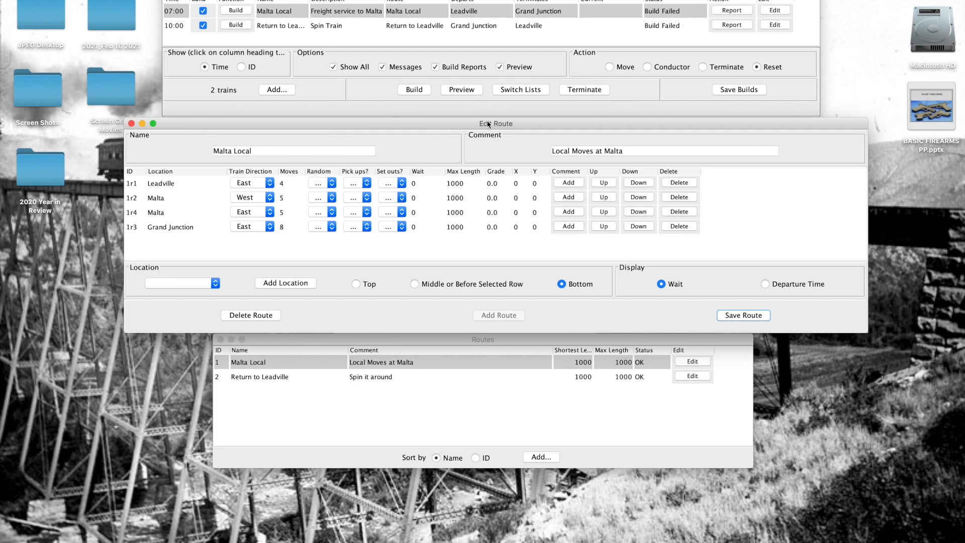
left_click_drag(488, 124, 486, 124)
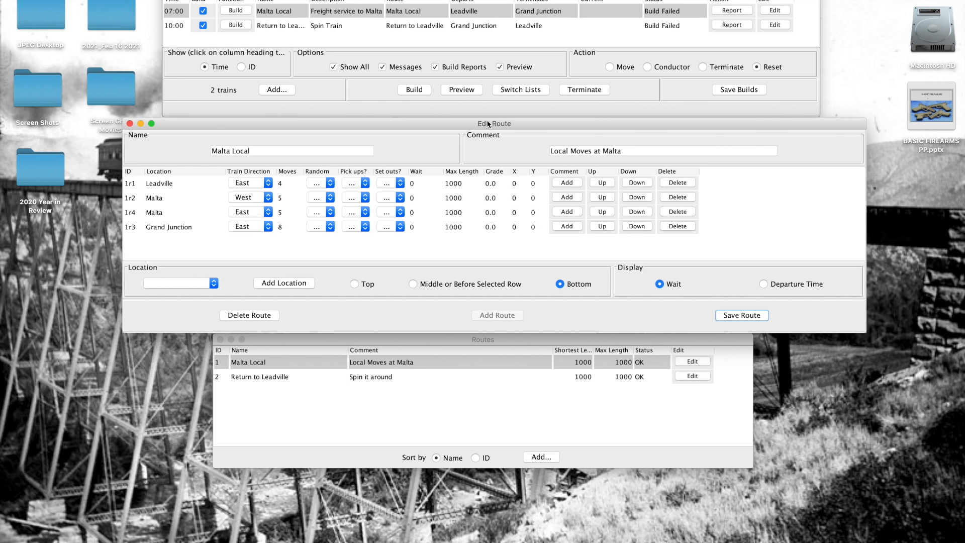
double_click(282, 186)
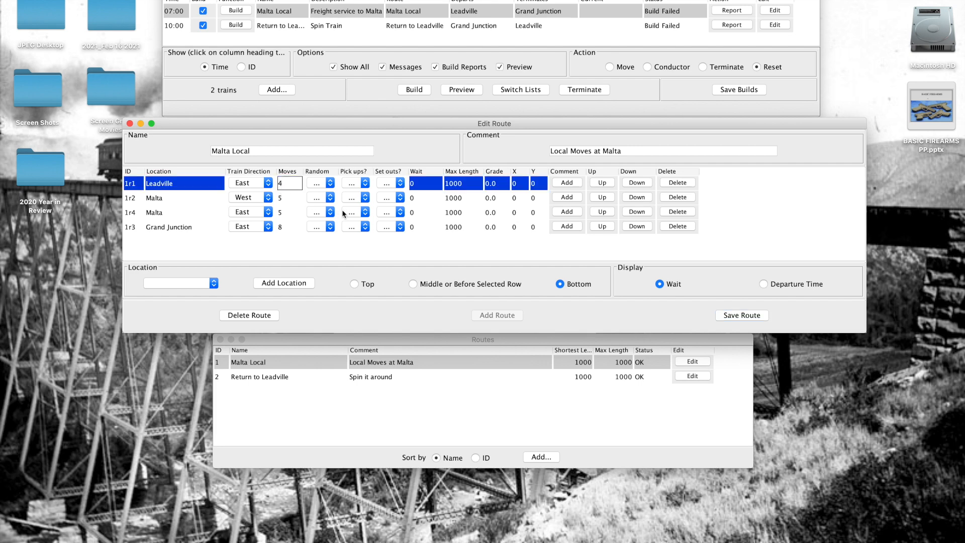
key("BackSpace")
type("6")
left_click(740, 315)
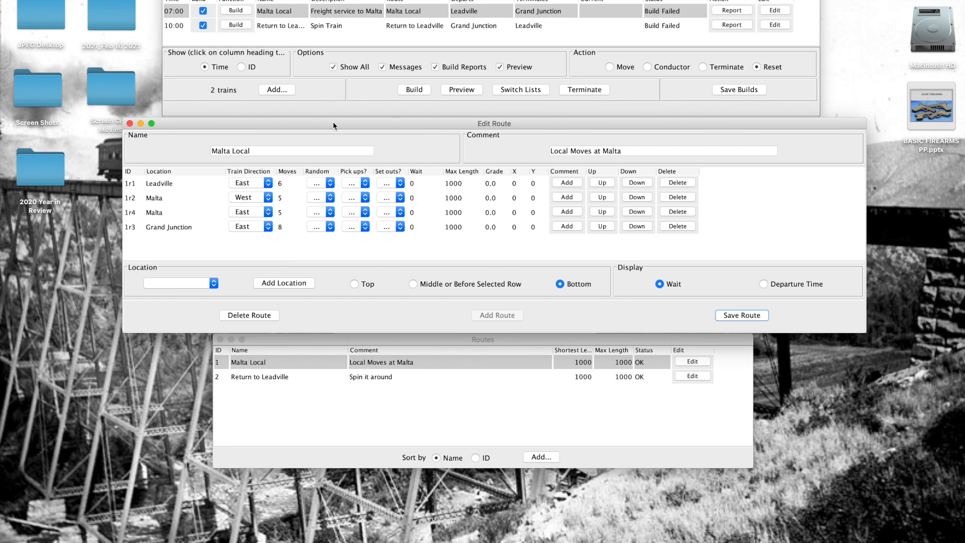
left_click_drag(333, 127, 334, 117)
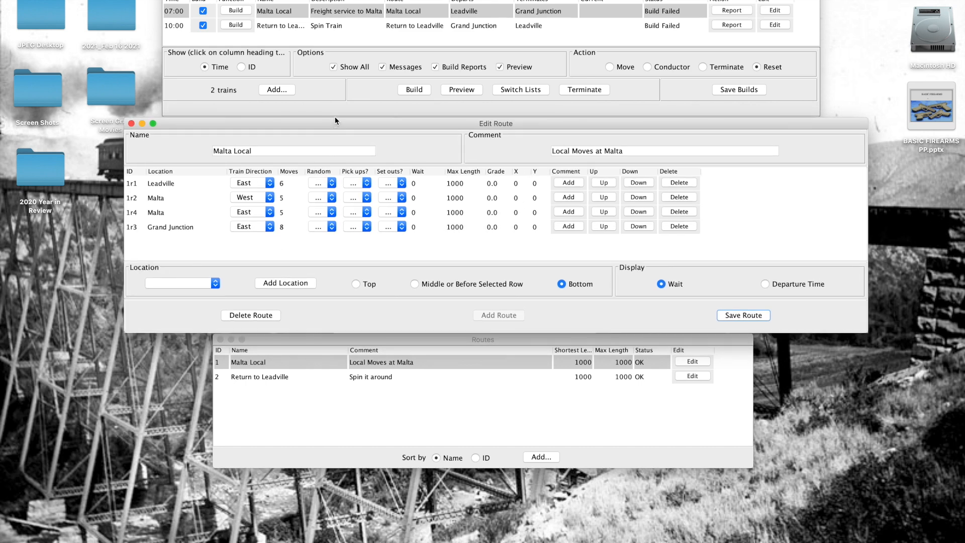